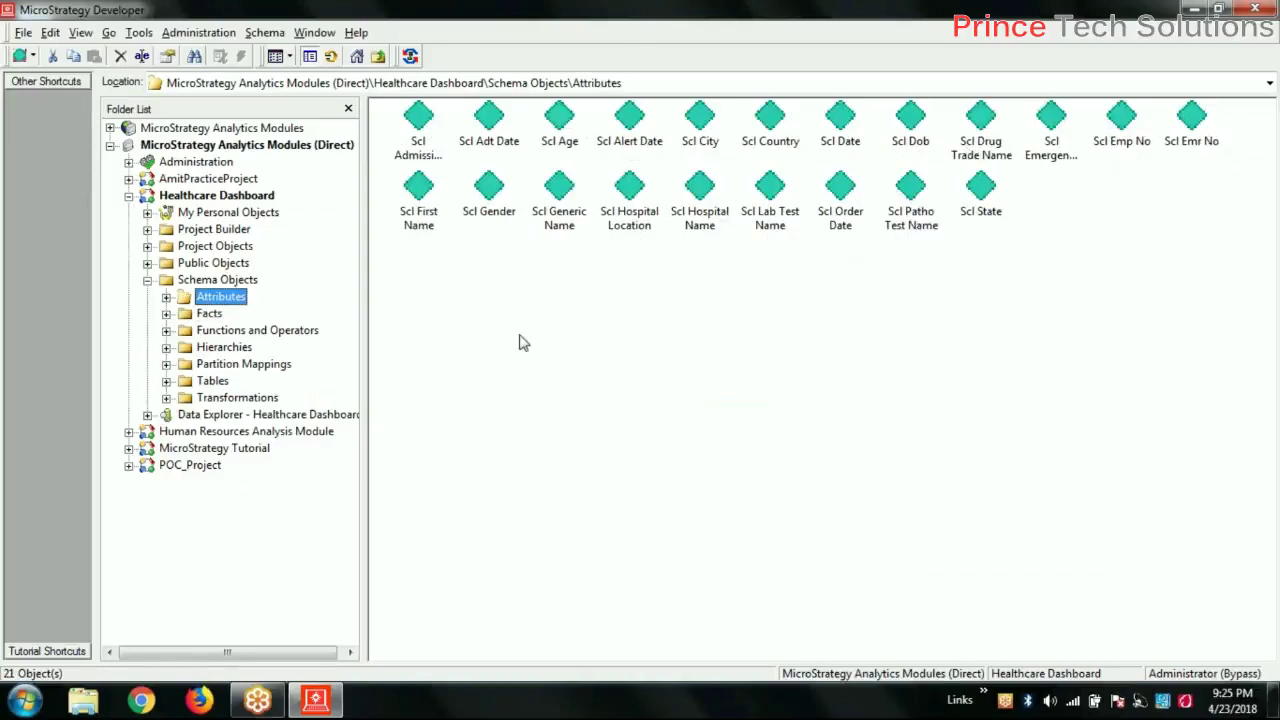
# Step: Rename the Scl First Name attribute to 'Patient Name' in the Attributes folder
pyautogui.click(424, 222)
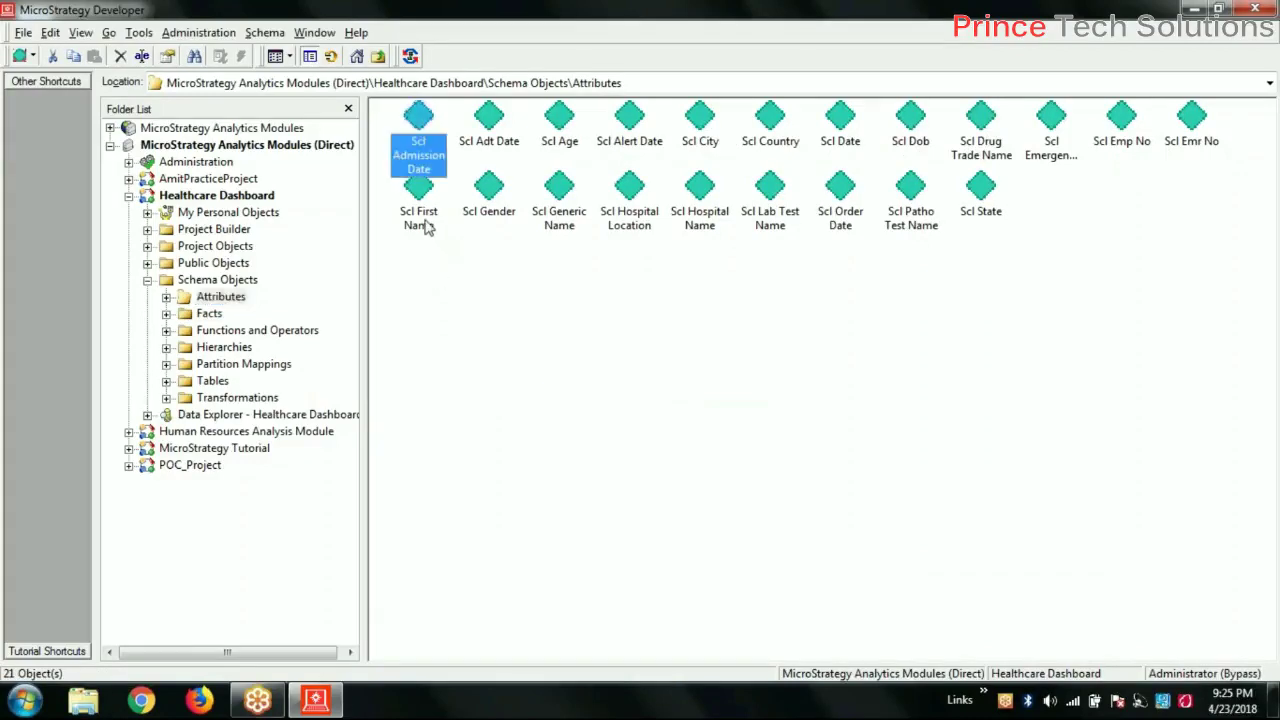
pyautogui.rightClick(426, 226)
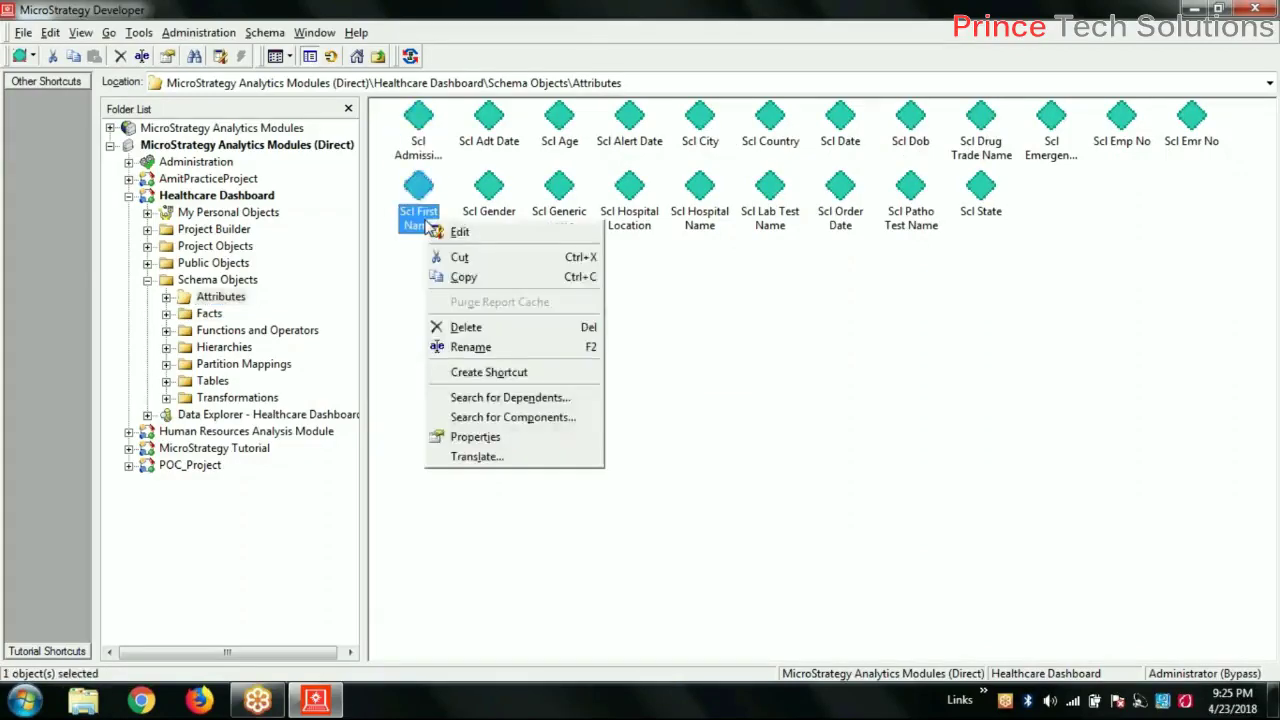
pyautogui.click(476, 348)
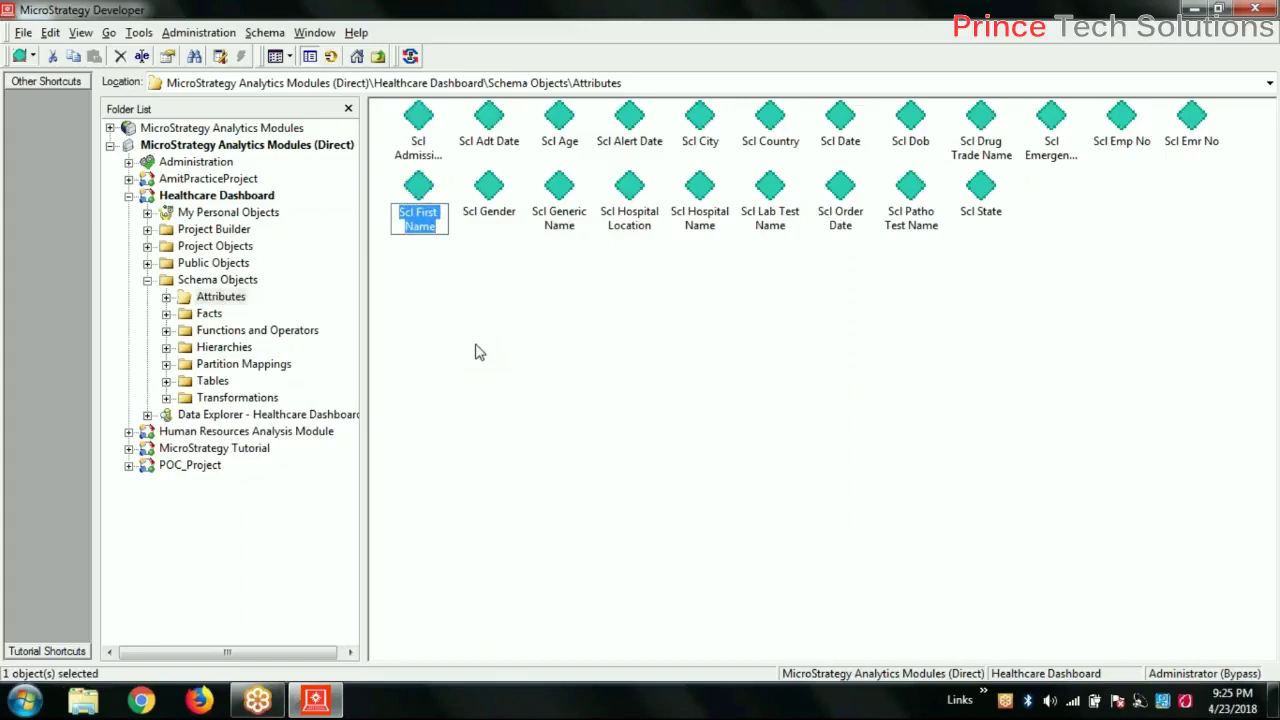
pyautogui.write('Patient')
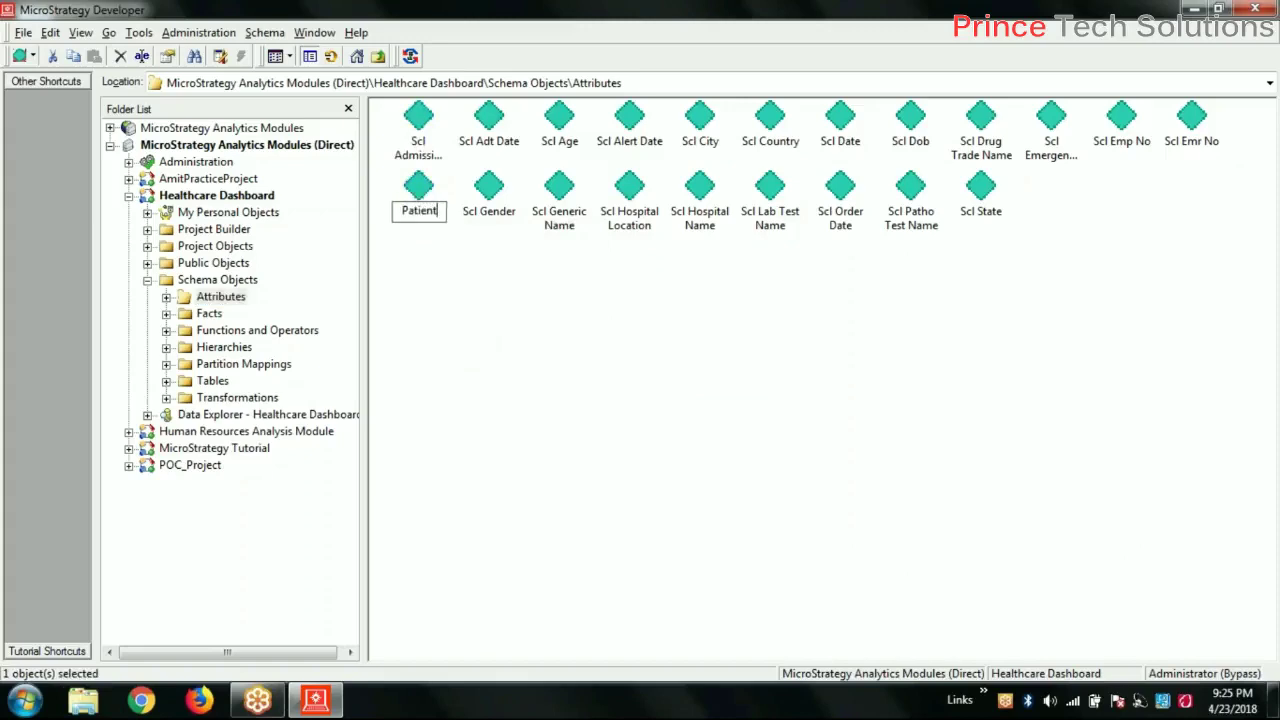
pyautogui.write(' Name')
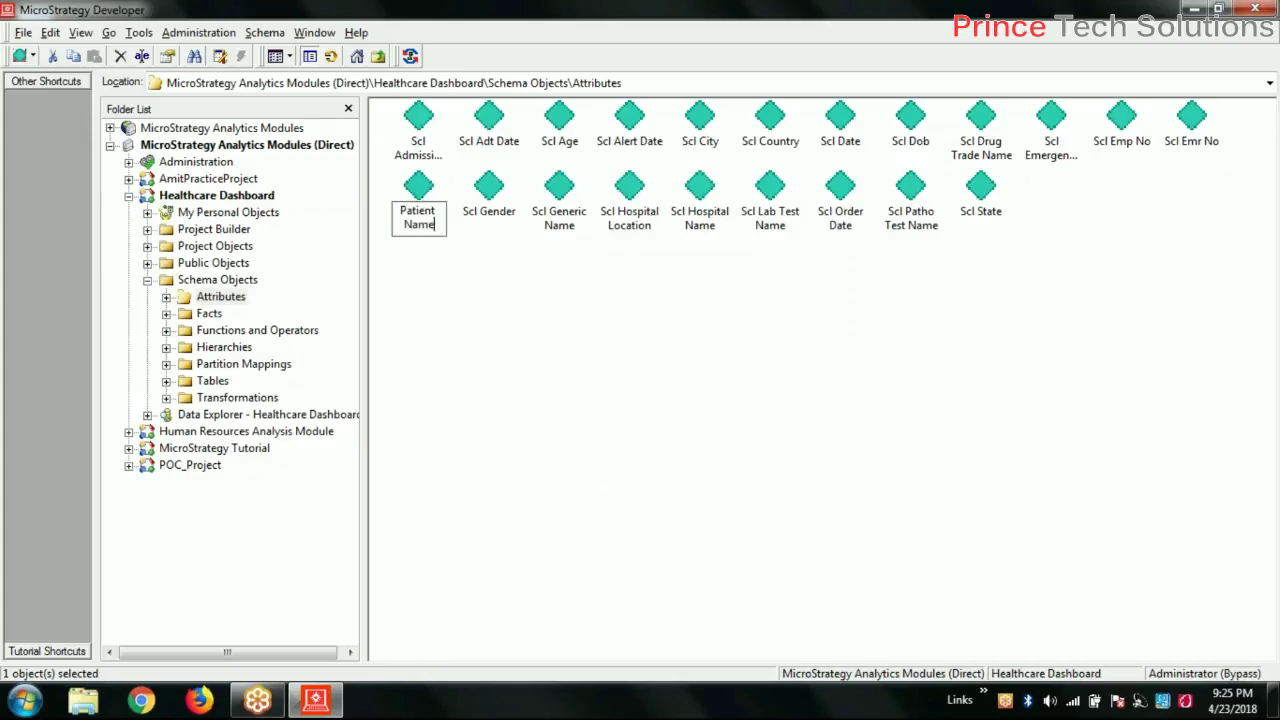
pyautogui.click(476, 350)
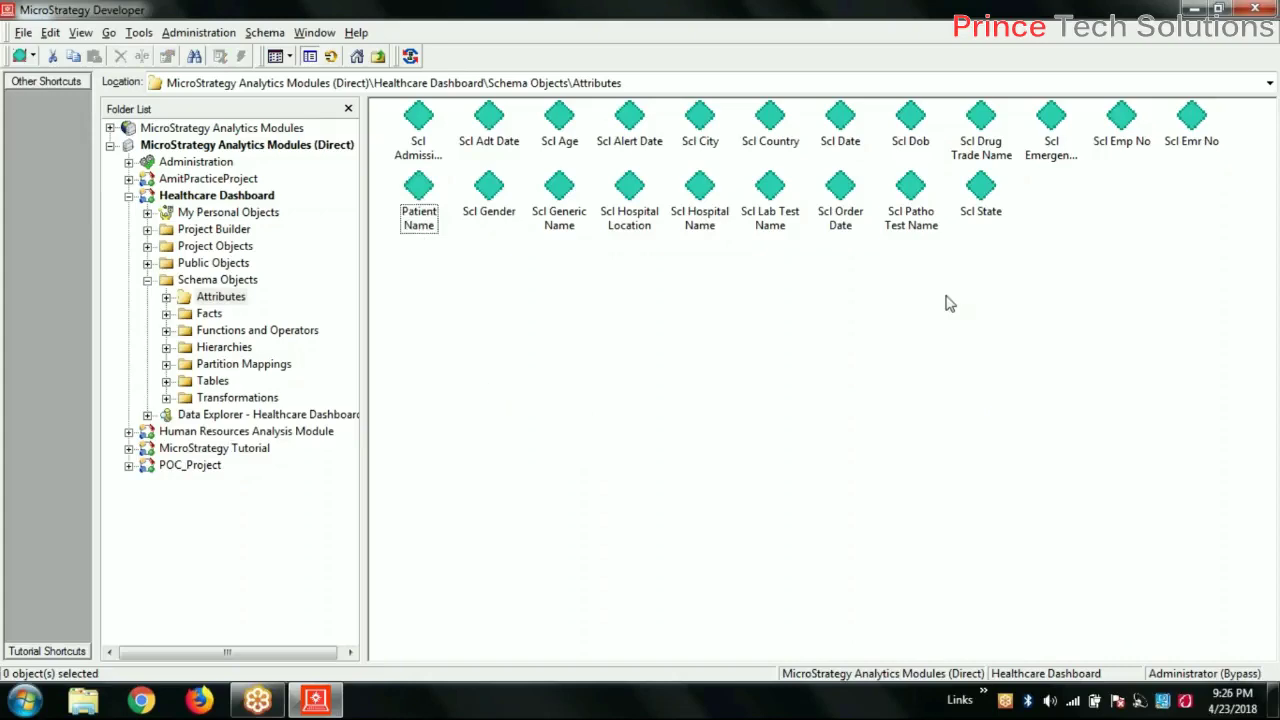
# Step: Create a new attribute and keep ID as its form category
pyautogui.rightClick(502, 327)
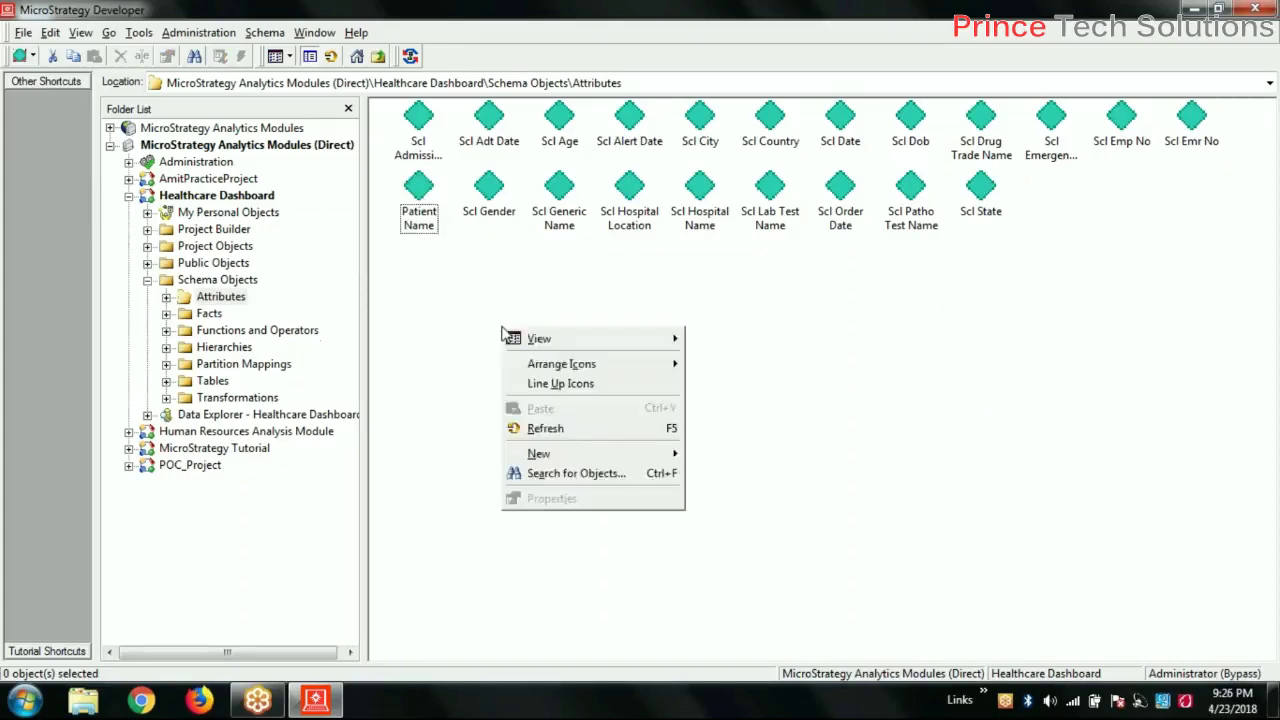
pyautogui.moveTo(577, 465)
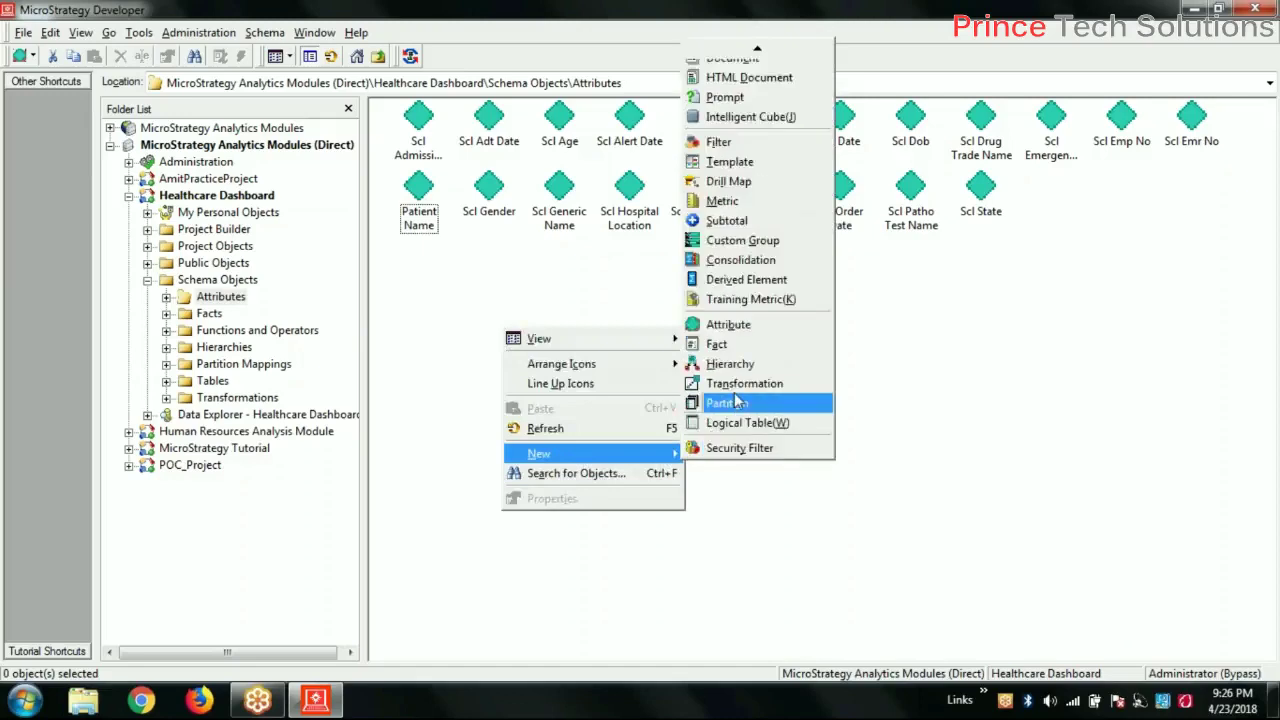
pyautogui.click(723, 320)
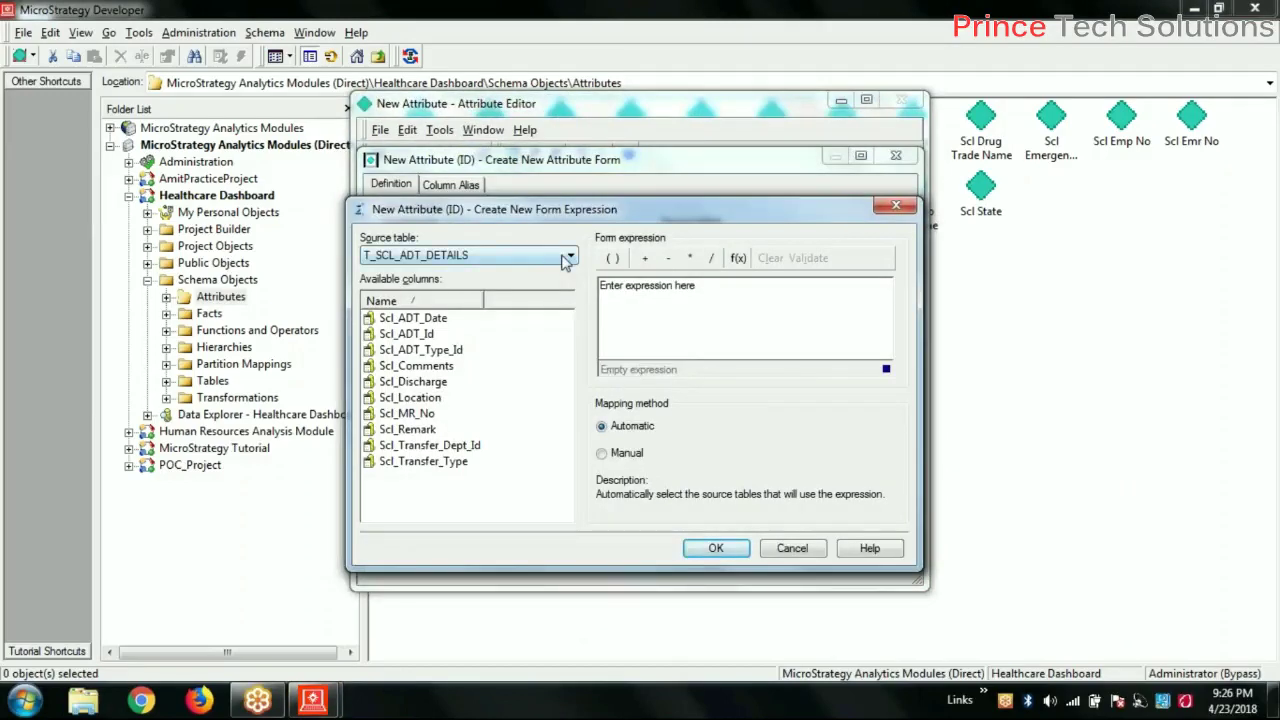
pyautogui.click(792, 551)
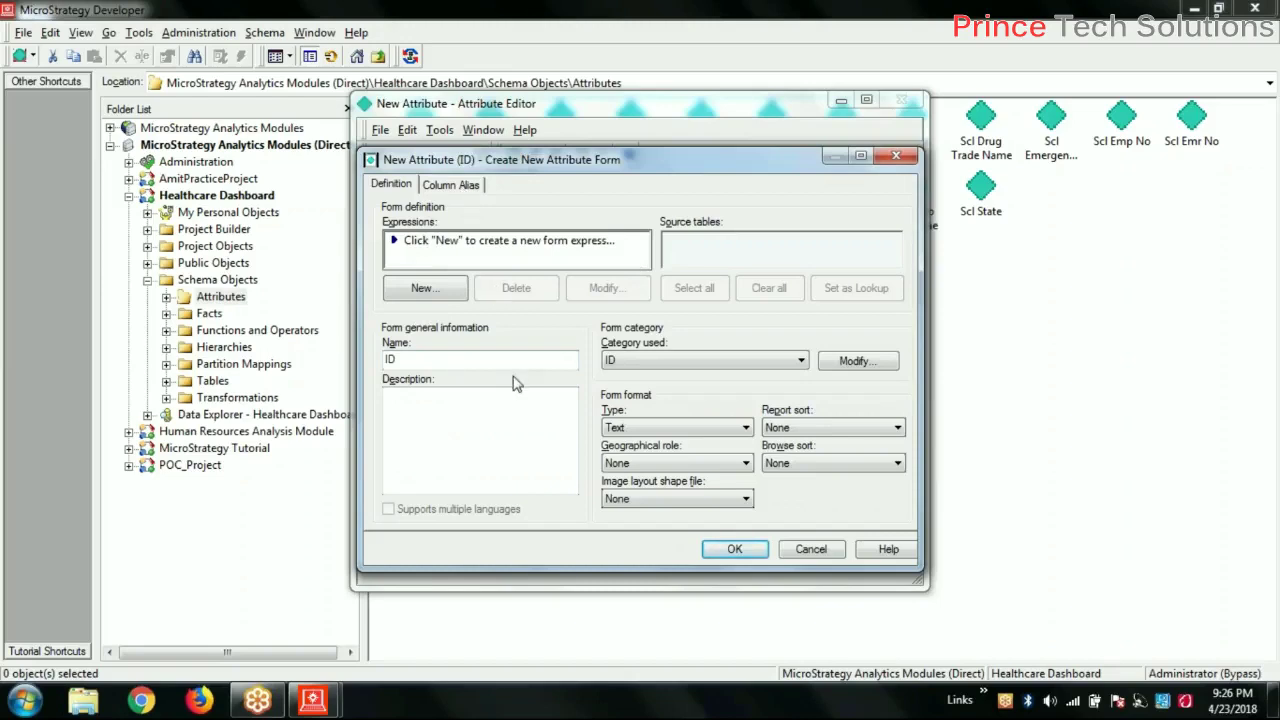
pyautogui.click(801, 361)
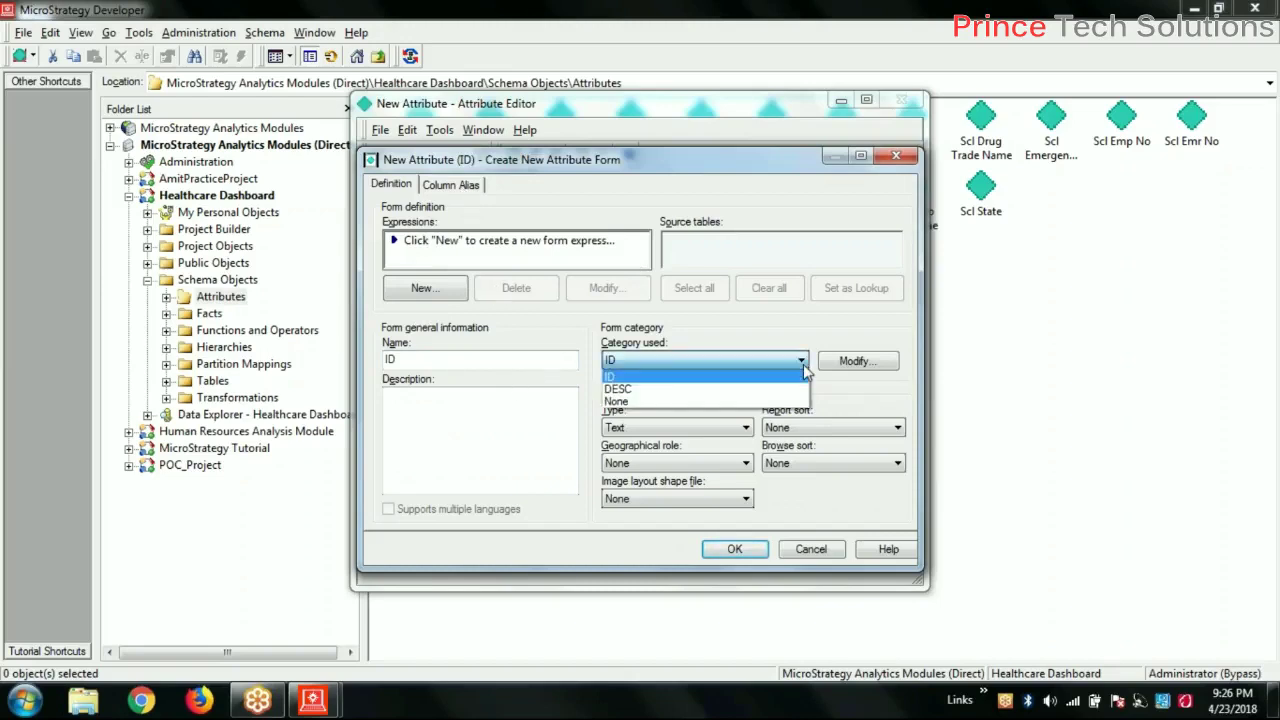
pyautogui.click(803, 366)
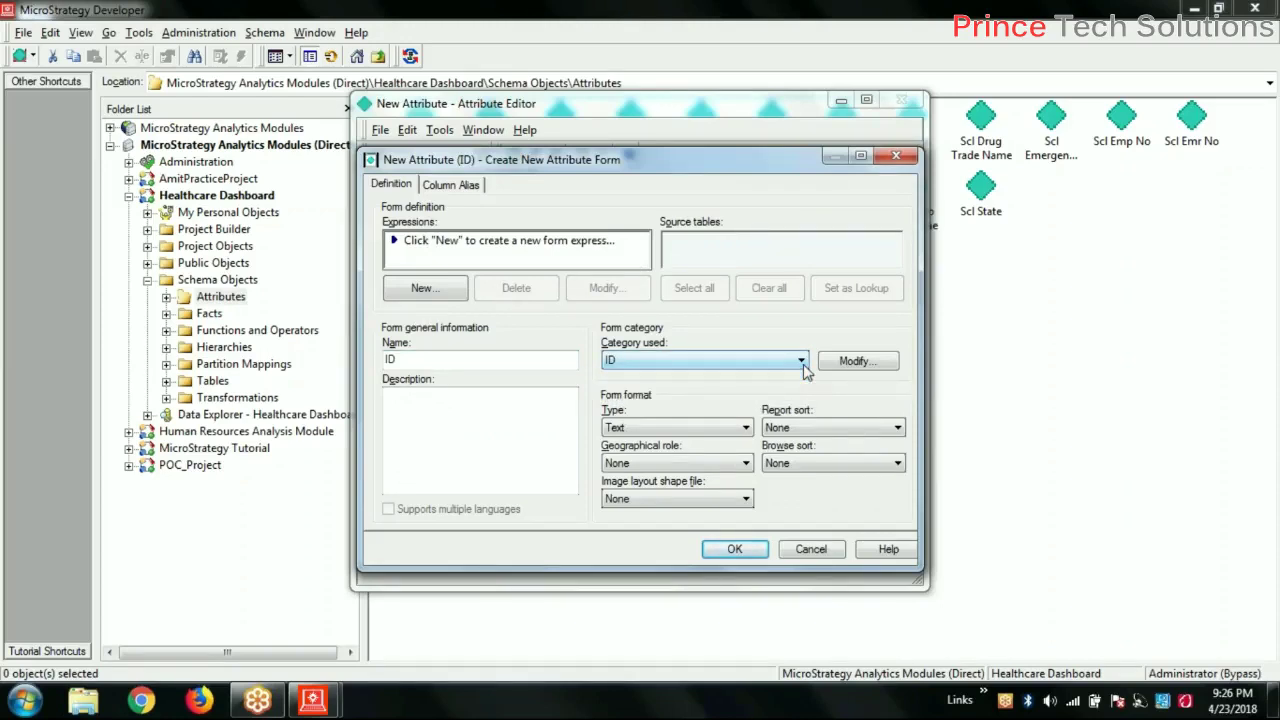
# Step: Build the form expression from Scl_ADT_Type_Name in table T_SCL_CD_ADT_TYPE
pyautogui.click(410, 188)
pyautogui.click(417, 290)
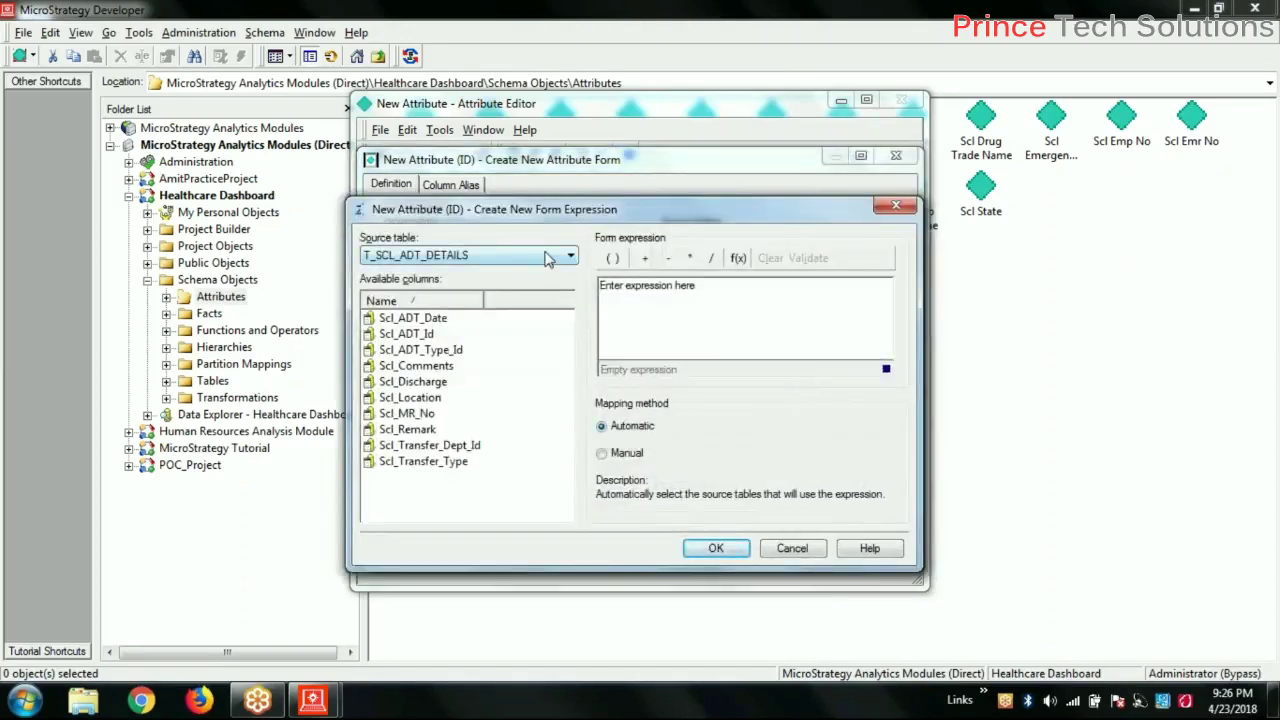
pyautogui.click(548, 259)
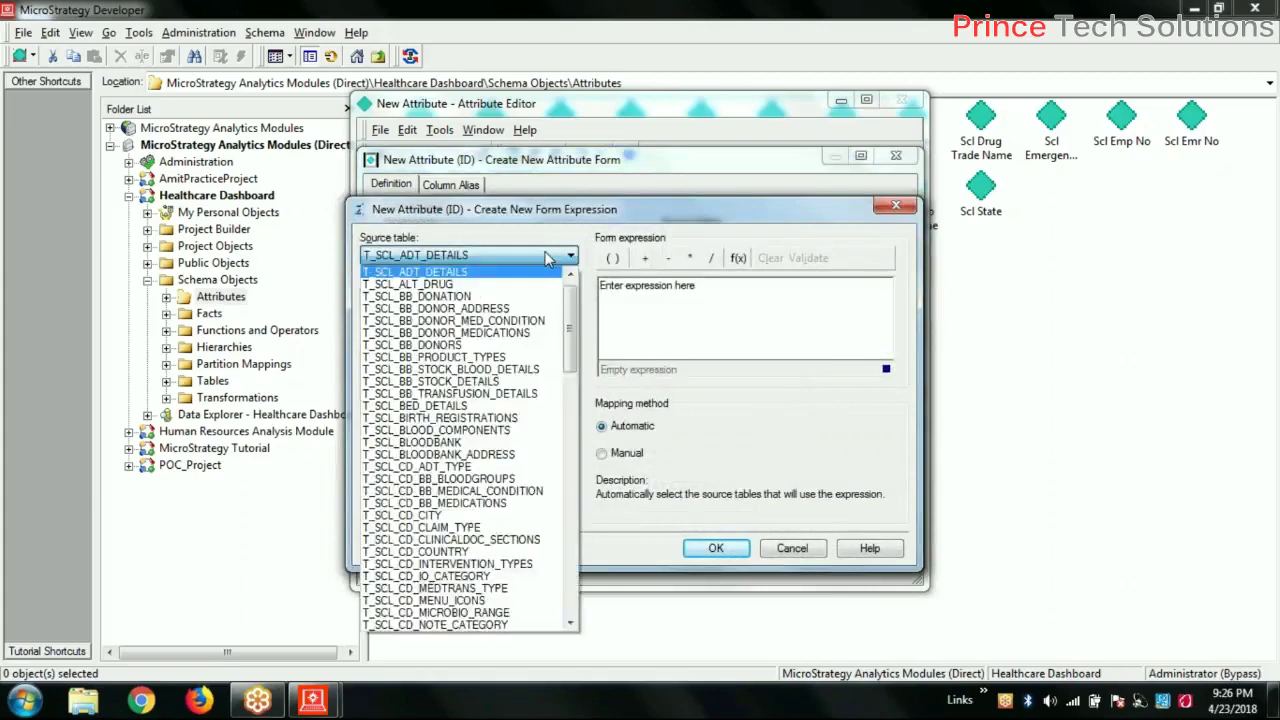
pyautogui.click(519, 407)
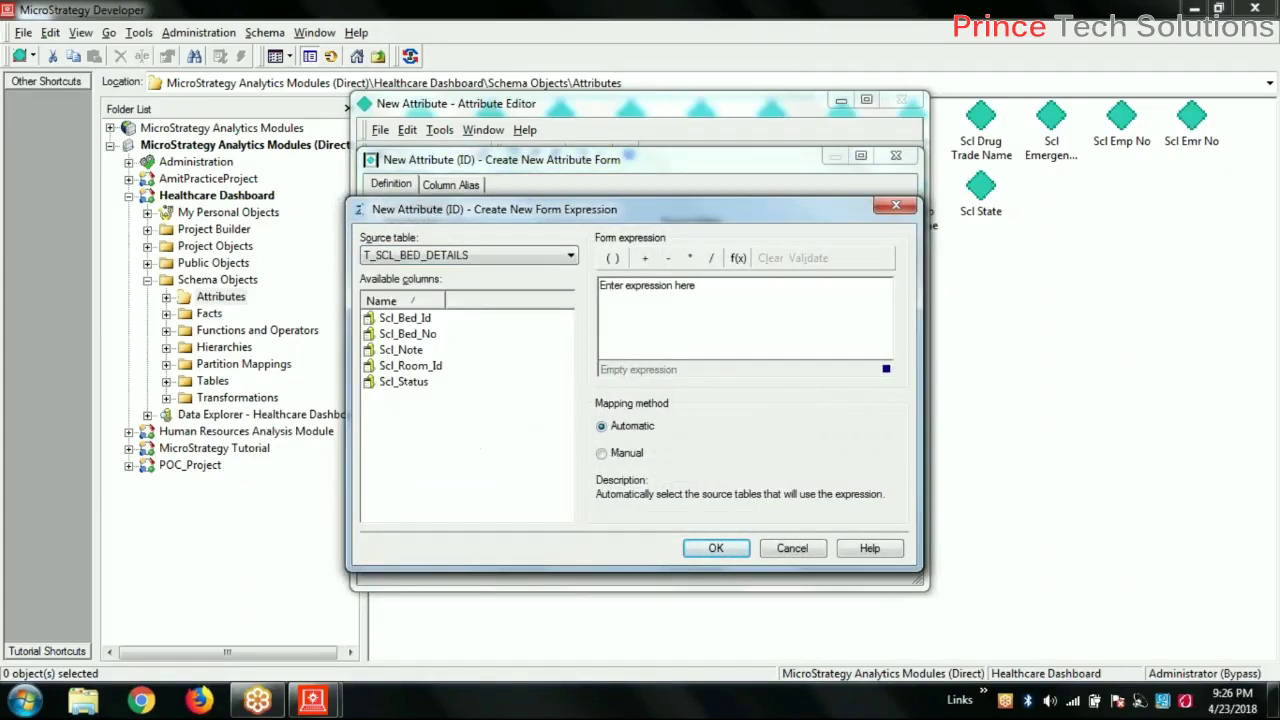
pyautogui.click(536, 258)
pyautogui.click(515, 340)
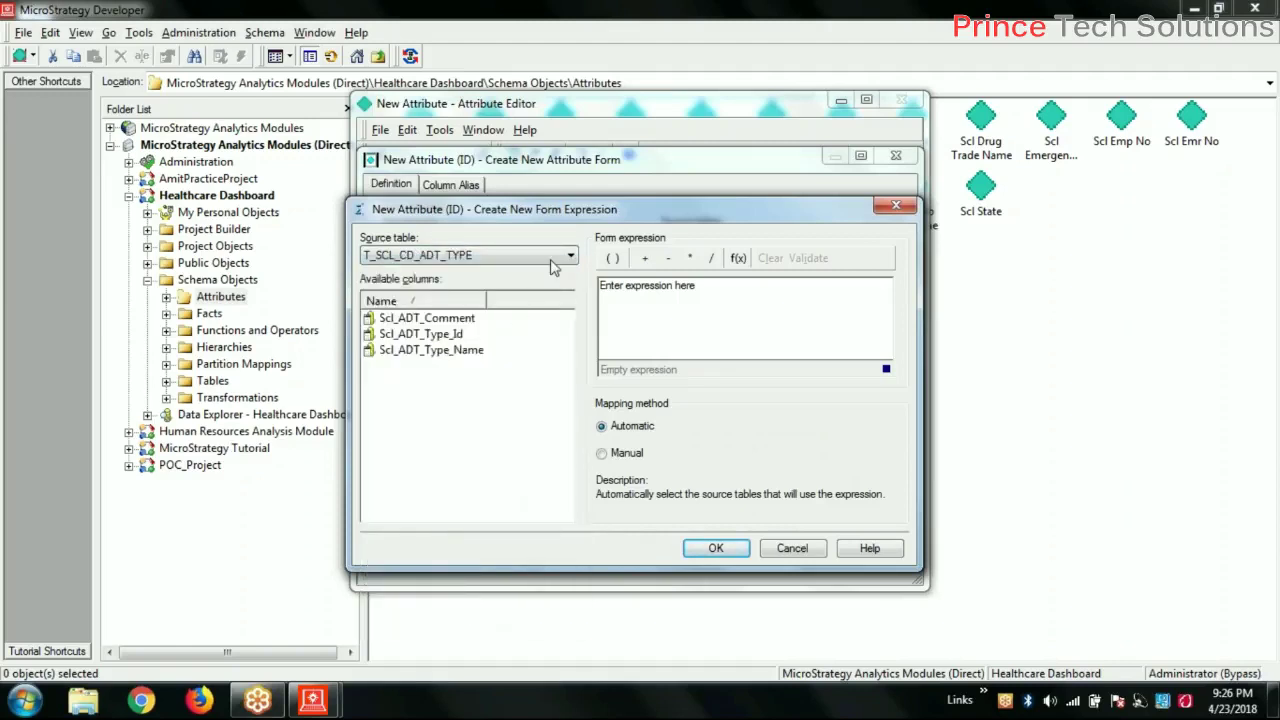
pyautogui.doubleClick(470, 350)
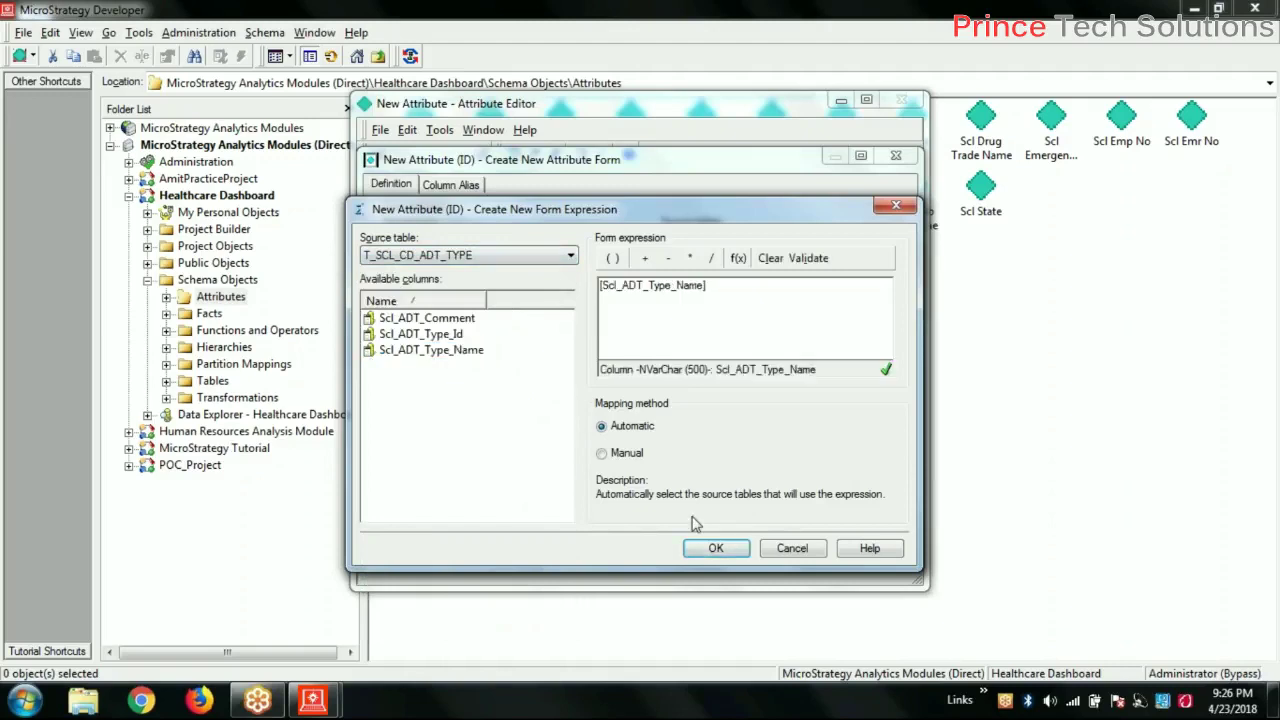
pyautogui.click(716, 548)
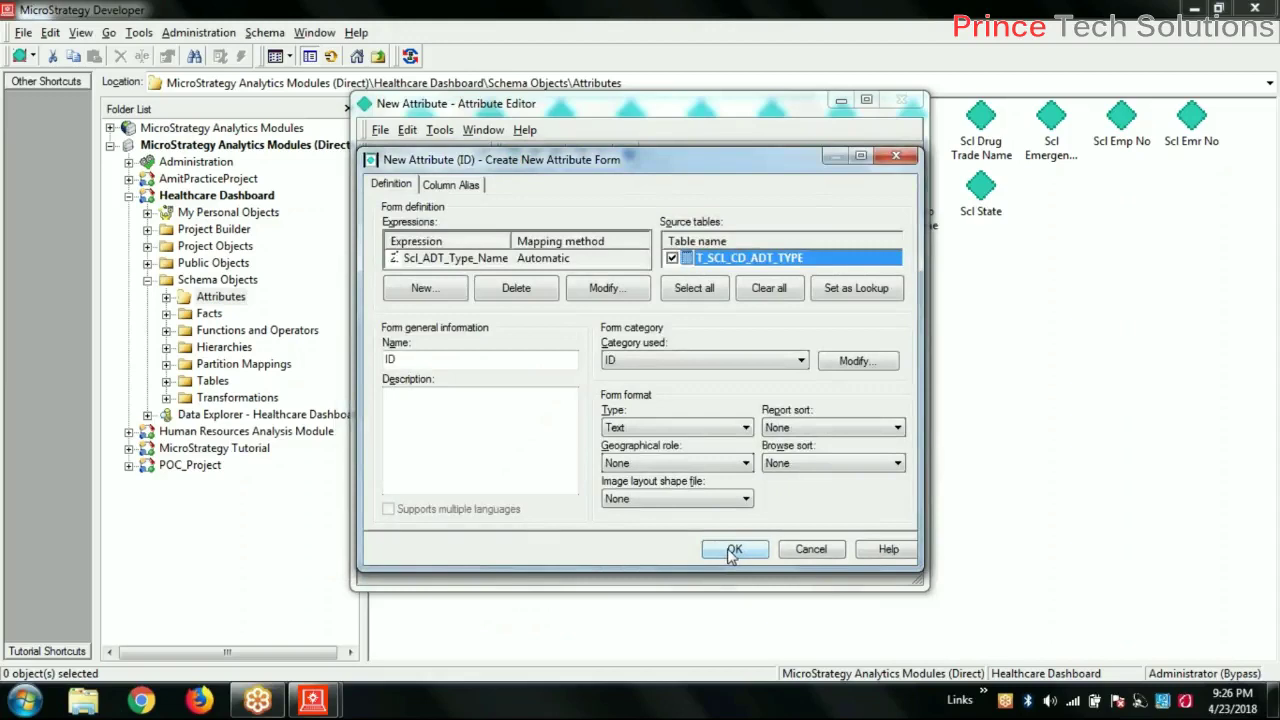
# Step: Review the column alias, confirm the ID form, and save the attribute
pyautogui.click(469, 187)
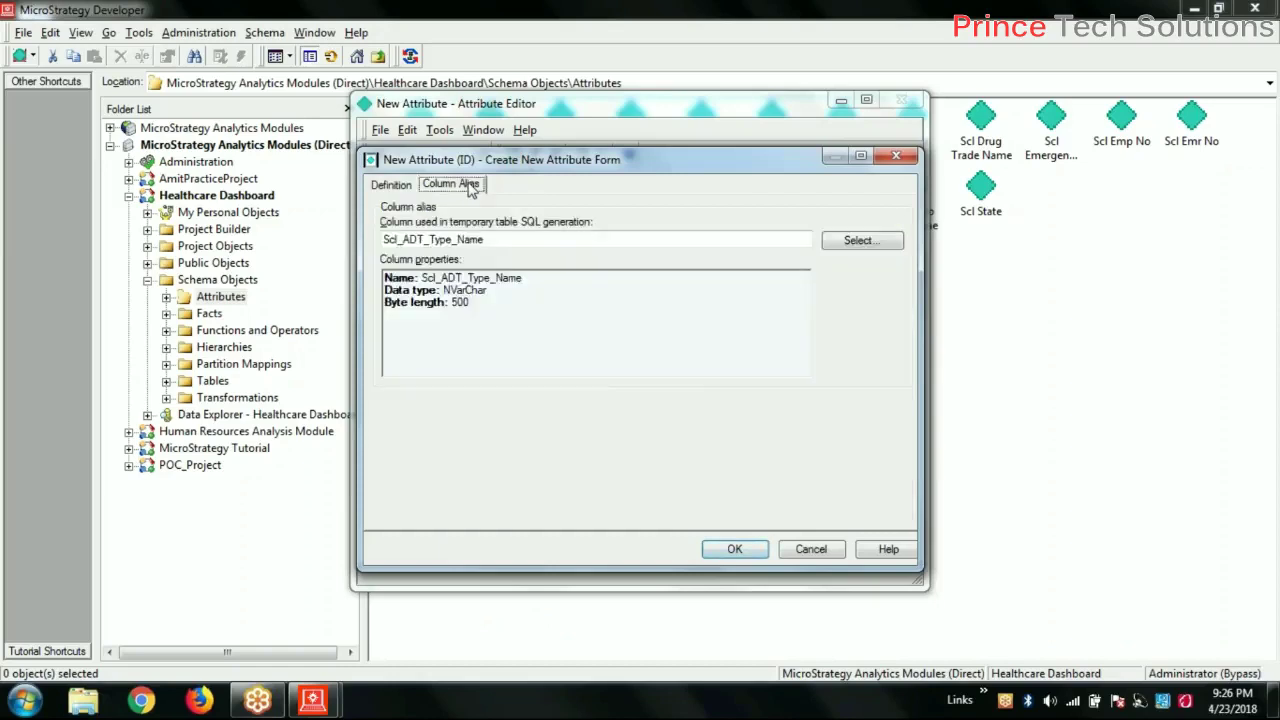
pyautogui.click(447, 241)
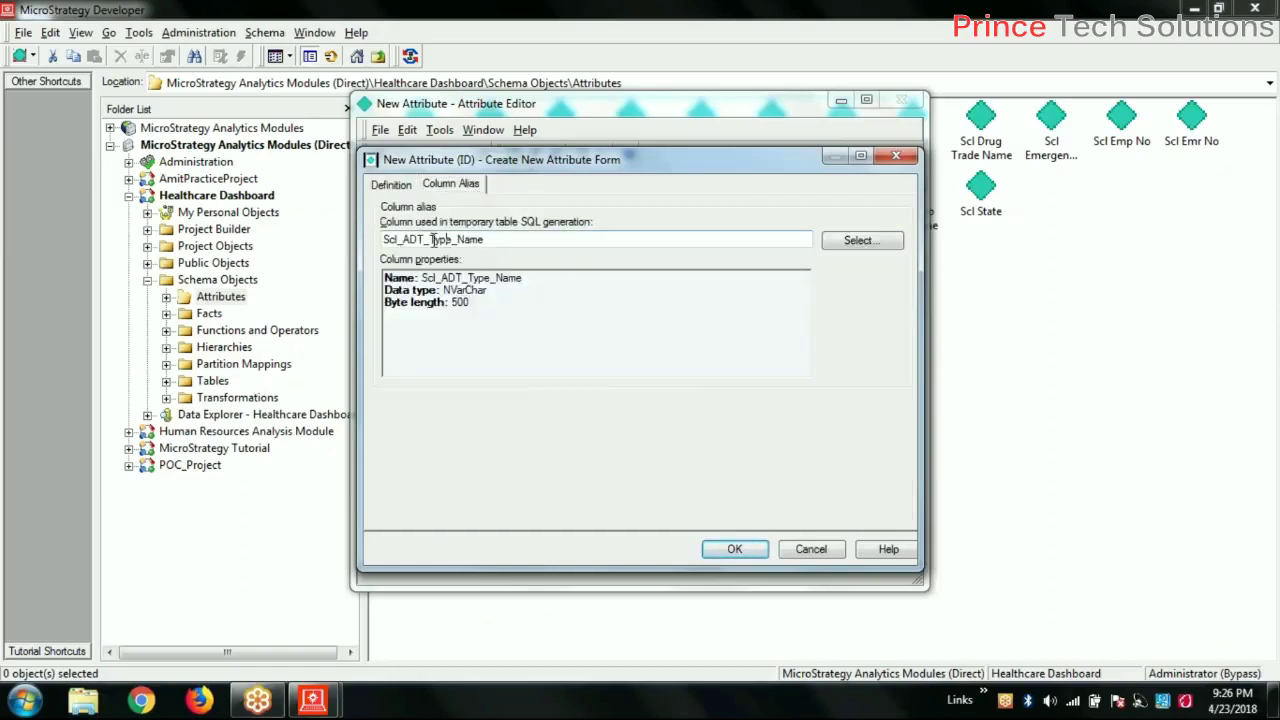
pyautogui.moveTo(431, 240); pyautogui.dragTo(383, 240)
pyautogui.click(432, 240)
pyautogui.click(735, 549)
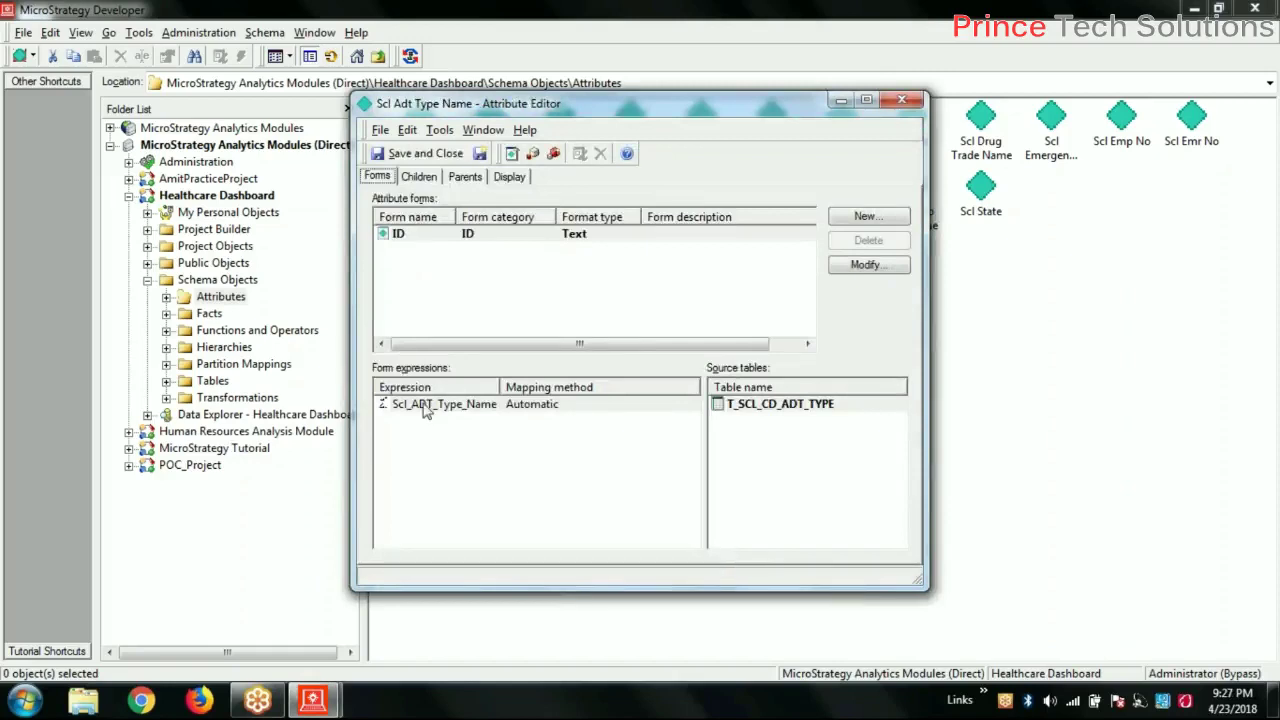
pyautogui.click(481, 153)
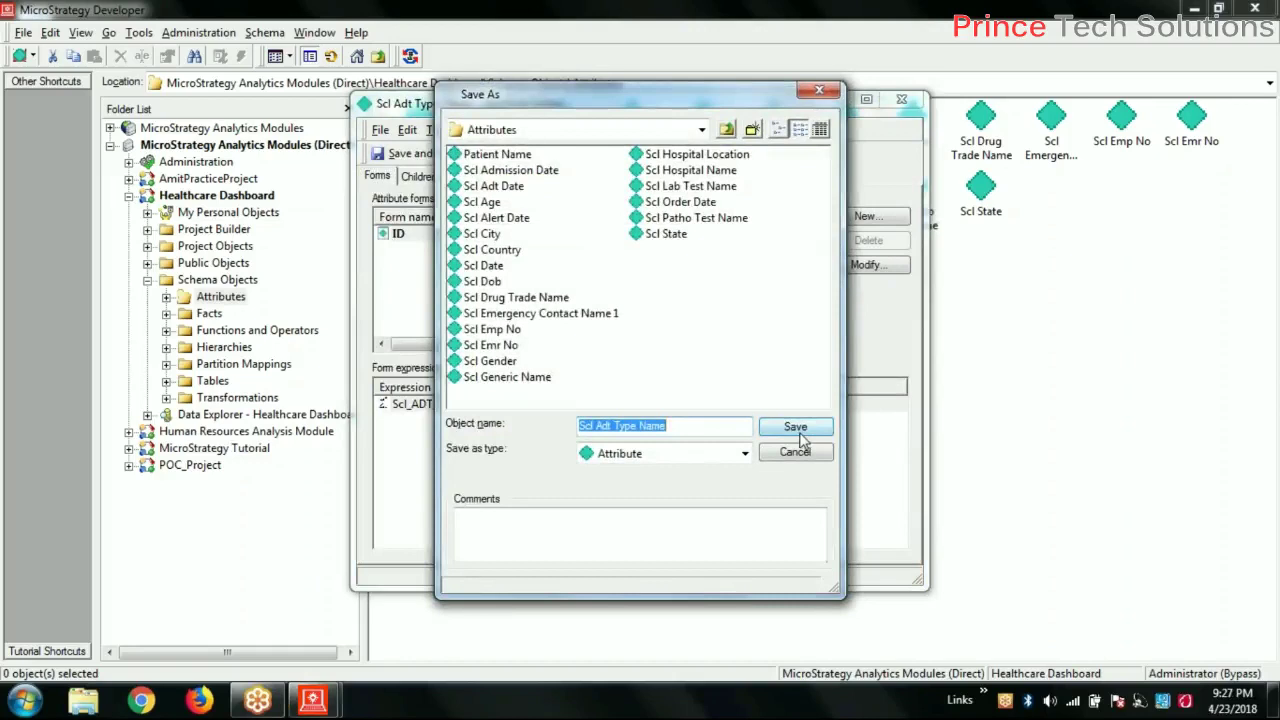
# Step: Replace the suggested Save As object name with 'AdjustmenType'
pyautogui.click(636, 428)
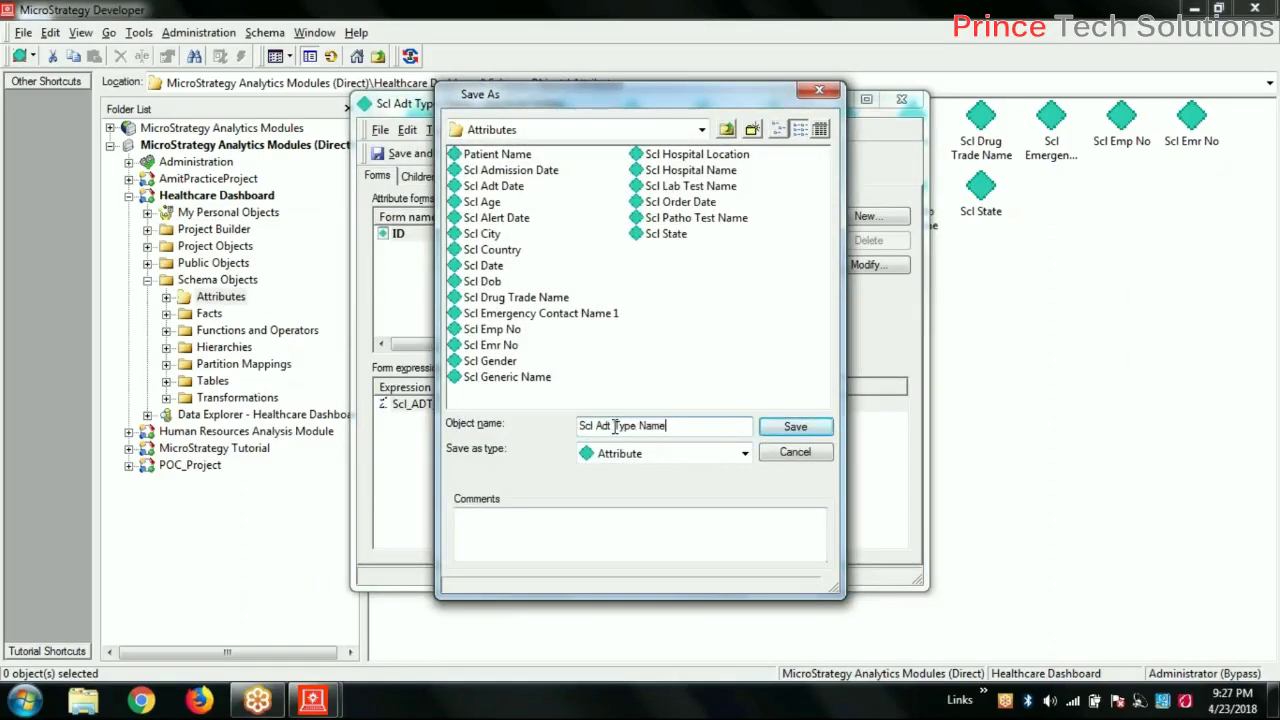
pyautogui.moveTo(612, 426); pyautogui.dragTo(577, 426)
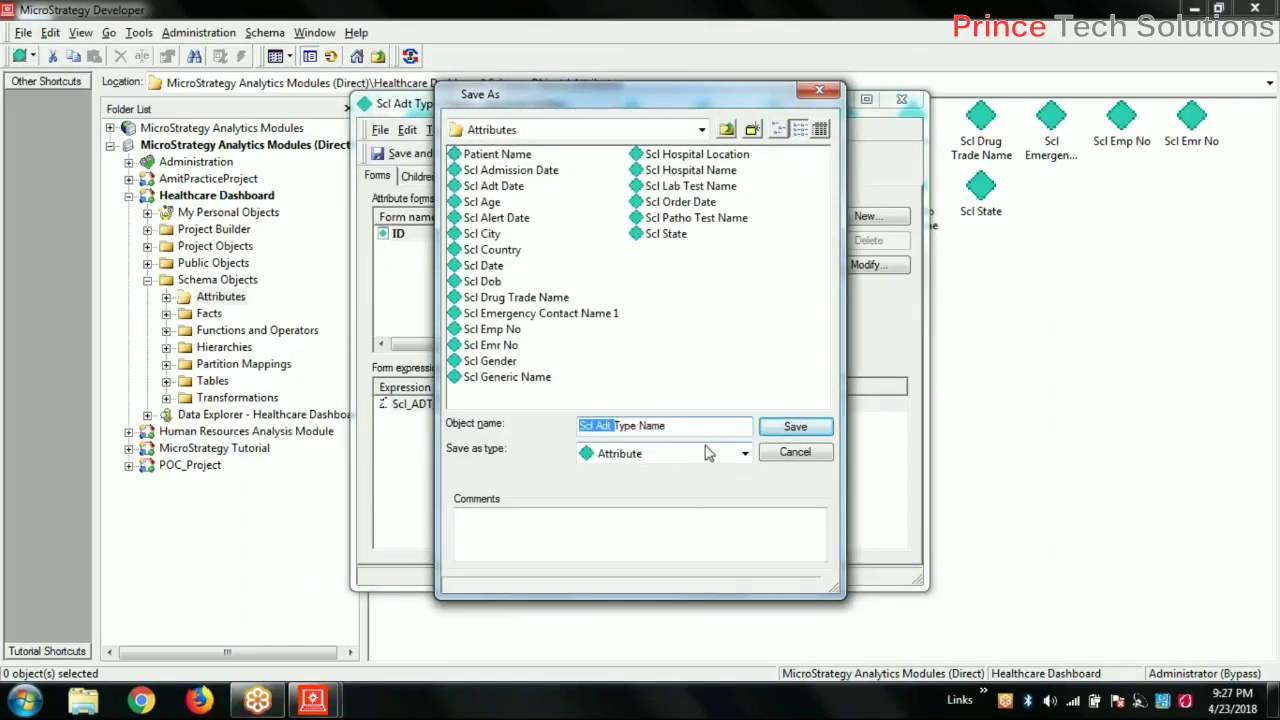
pyautogui.click(673, 426)
pyautogui.click(614, 426)
pyautogui.hotkey('ctrl', 'a')
pyautogui.write('A')
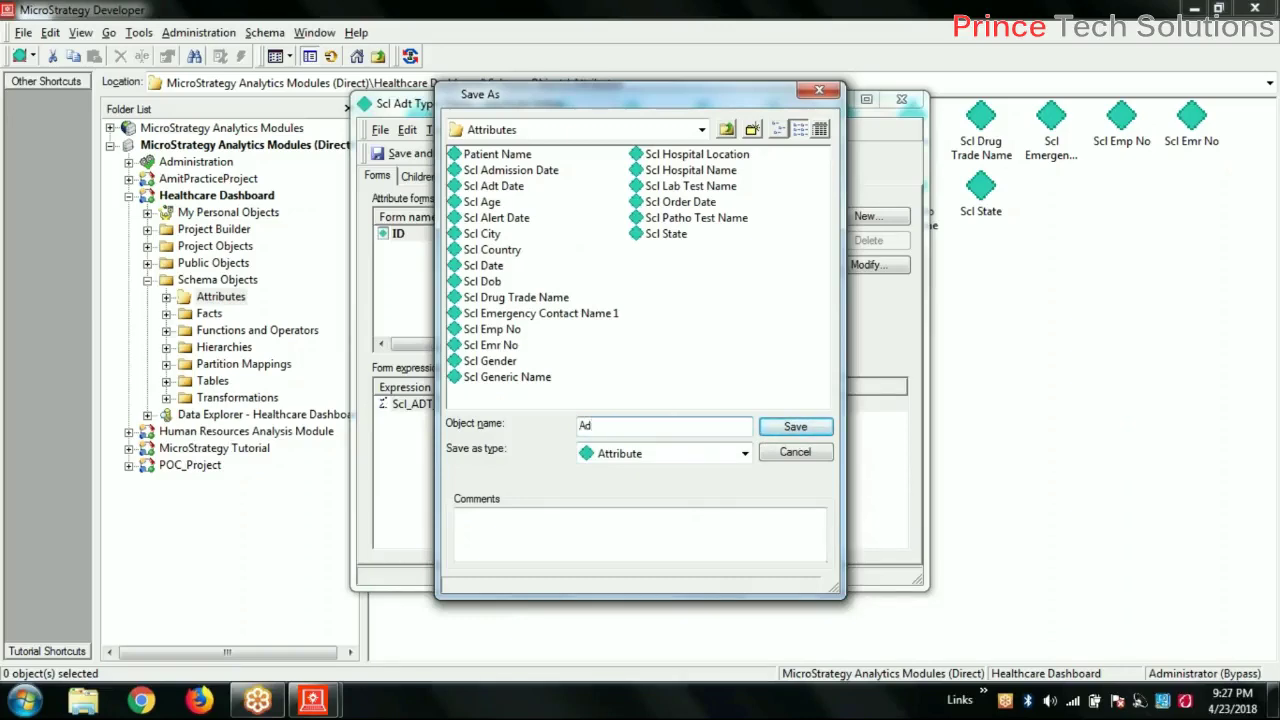
pyautogui.write('djustmenType')
# Step: Save AdjustmenType, then define a new ID form on Scl_BB_Prod_Type_Name from T_SCL_BB_PRODUCT_TYPES
pyautogui.click(795, 426)
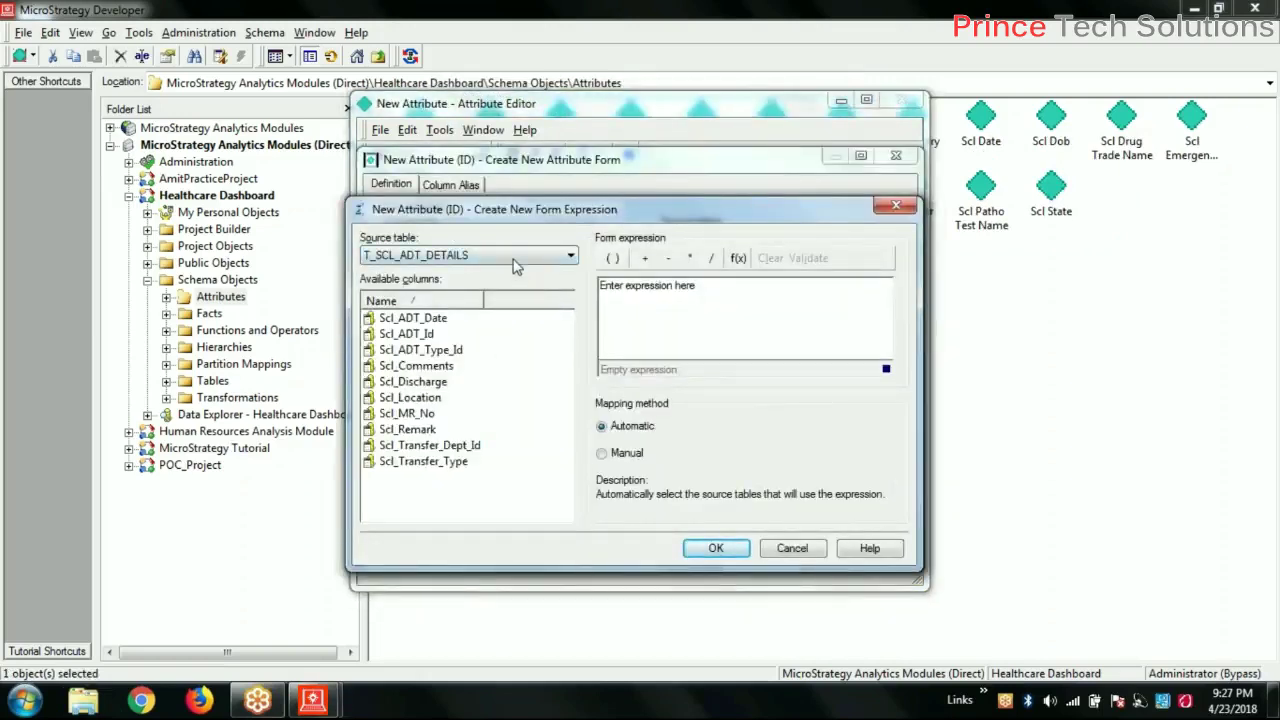
pyautogui.click(484, 257)
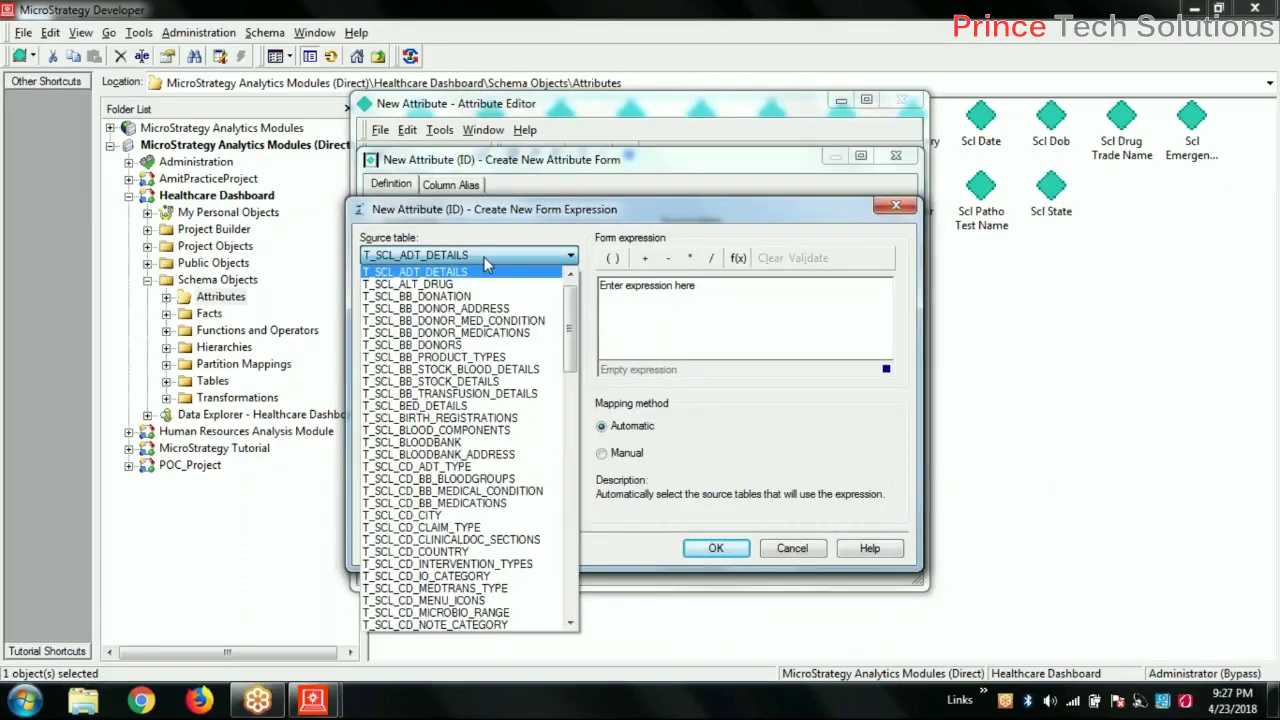
pyautogui.click(510, 358)
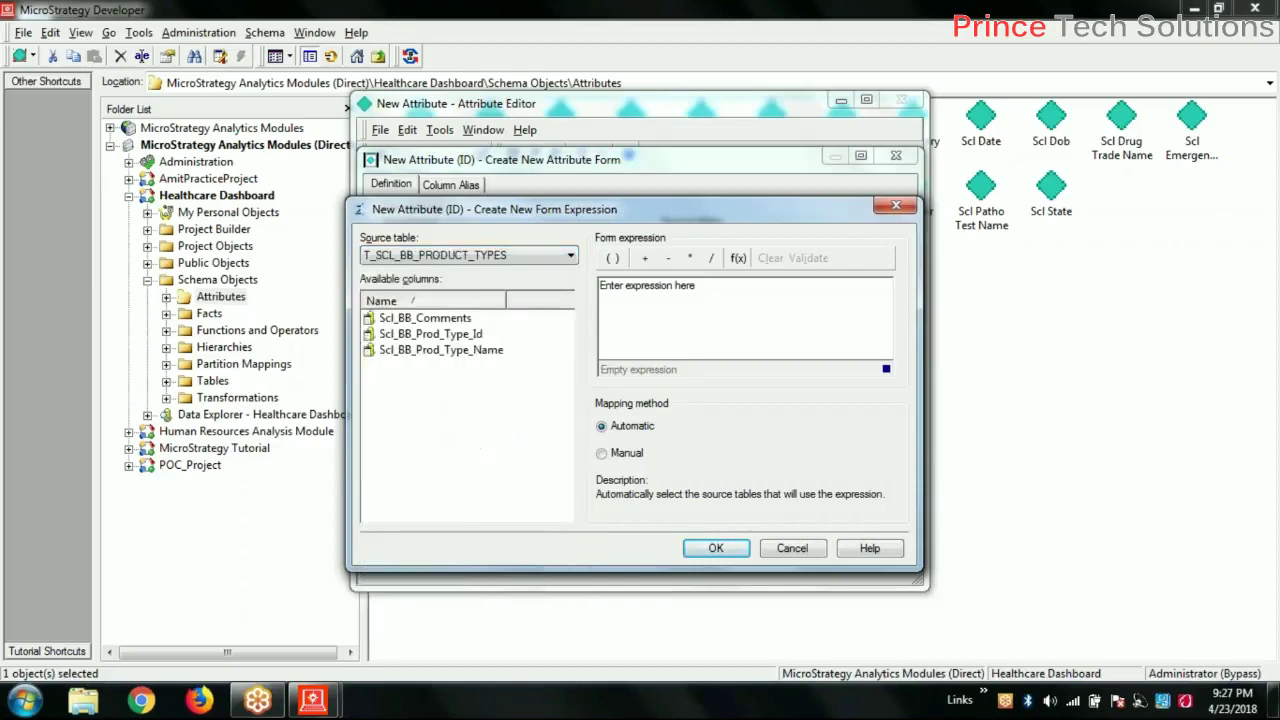
pyautogui.click(462, 352)
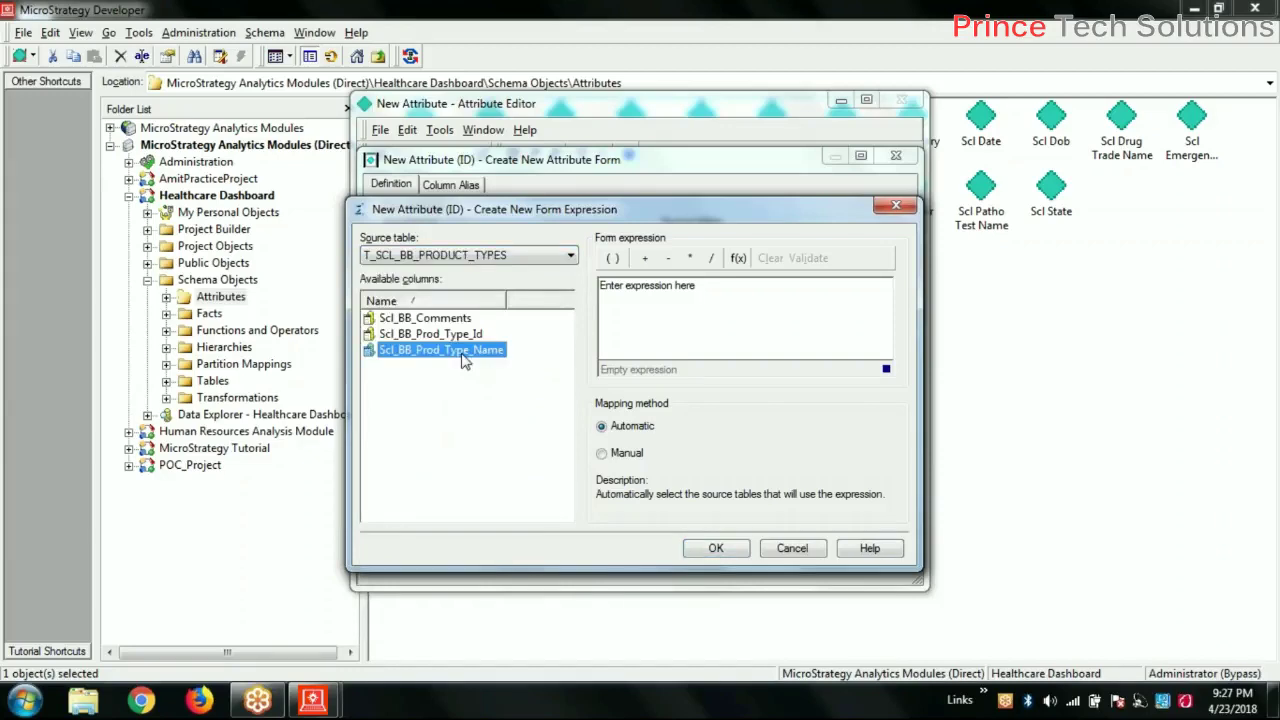
pyautogui.doubleClick(463, 352)
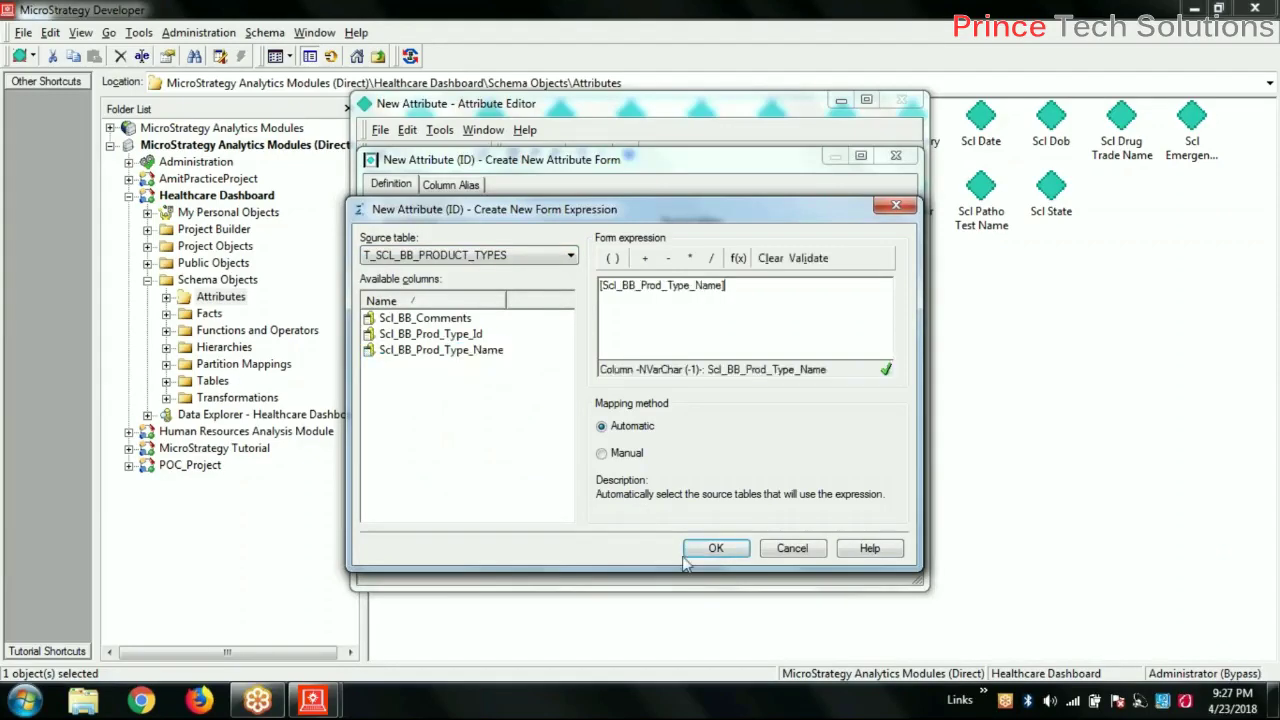
pyautogui.click(715, 549)
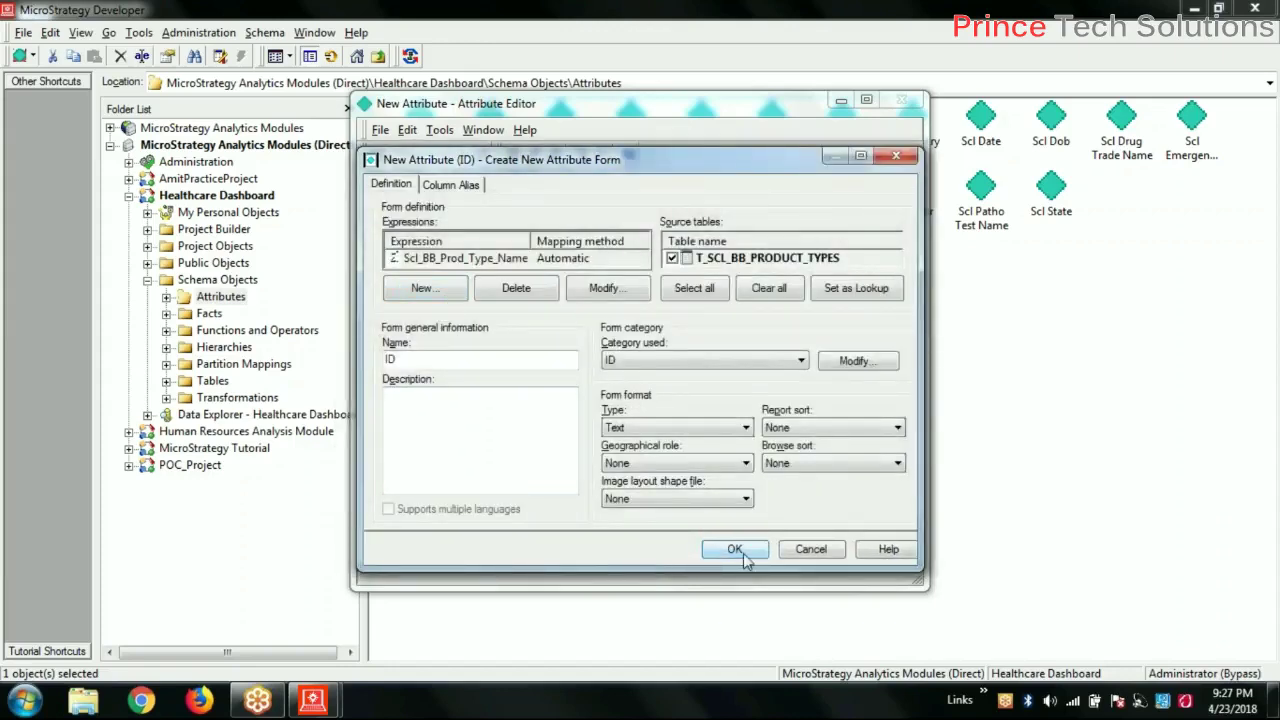
pyautogui.click(741, 553)
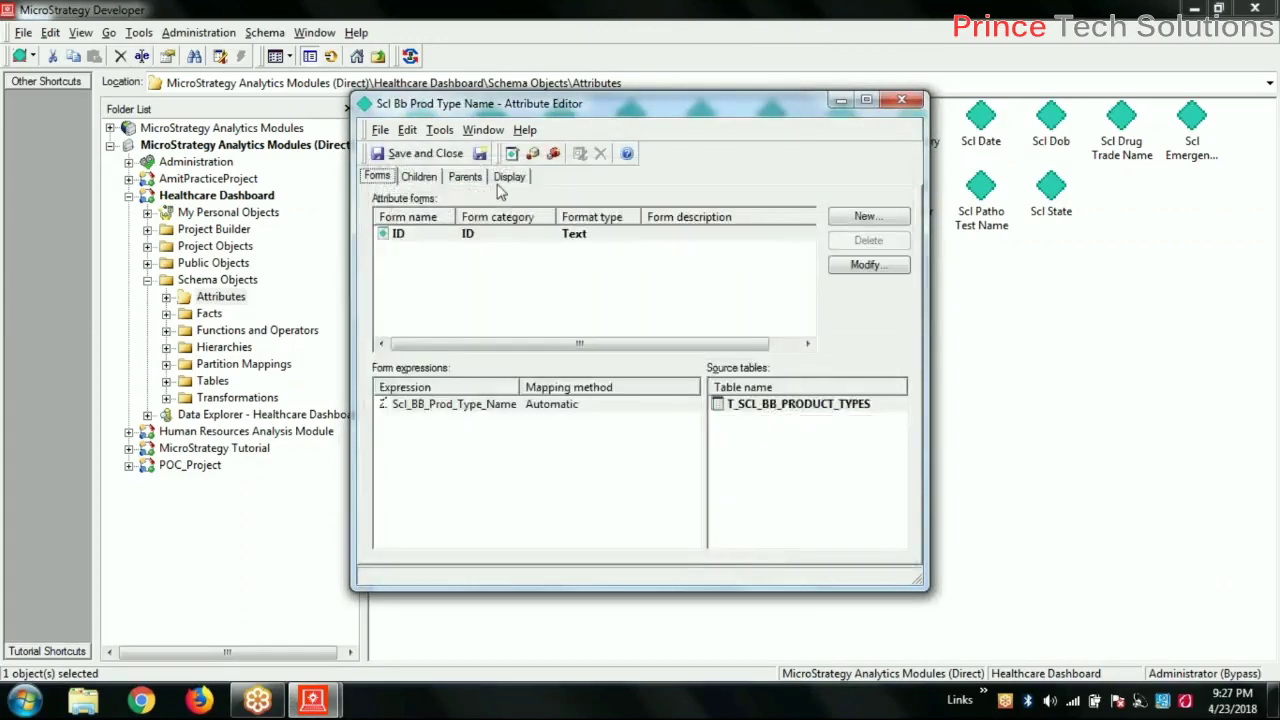
# Step: Save the attribute as 'Prod Type', dropping the Scl Bb prefix
pyautogui.click(480, 154)
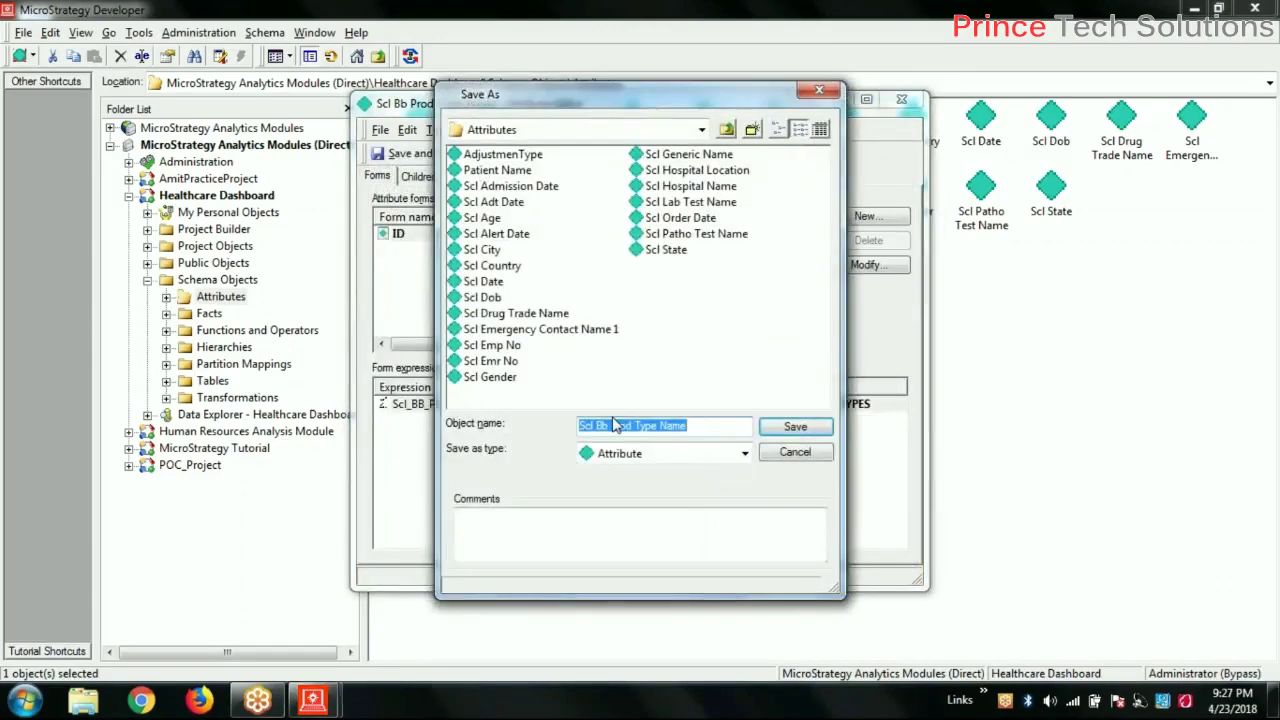
pyautogui.click(613, 425)
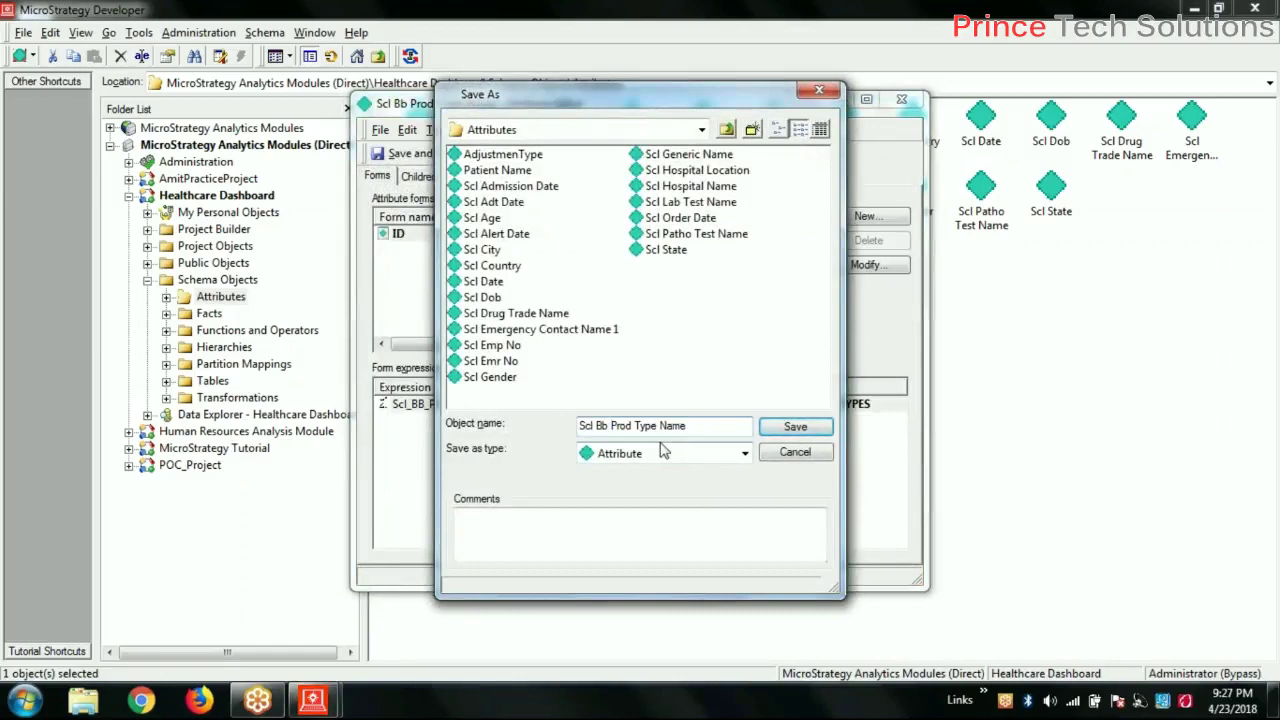
pyautogui.press('BackSpace')
pyautogui.press('BackSpace')
pyautogui.press('BackSpace')
pyautogui.press('BackSpace')
pyautogui.press('BackSpace')
pyautogui.press('BackSpace')
pyautogui.press('BackSpace')
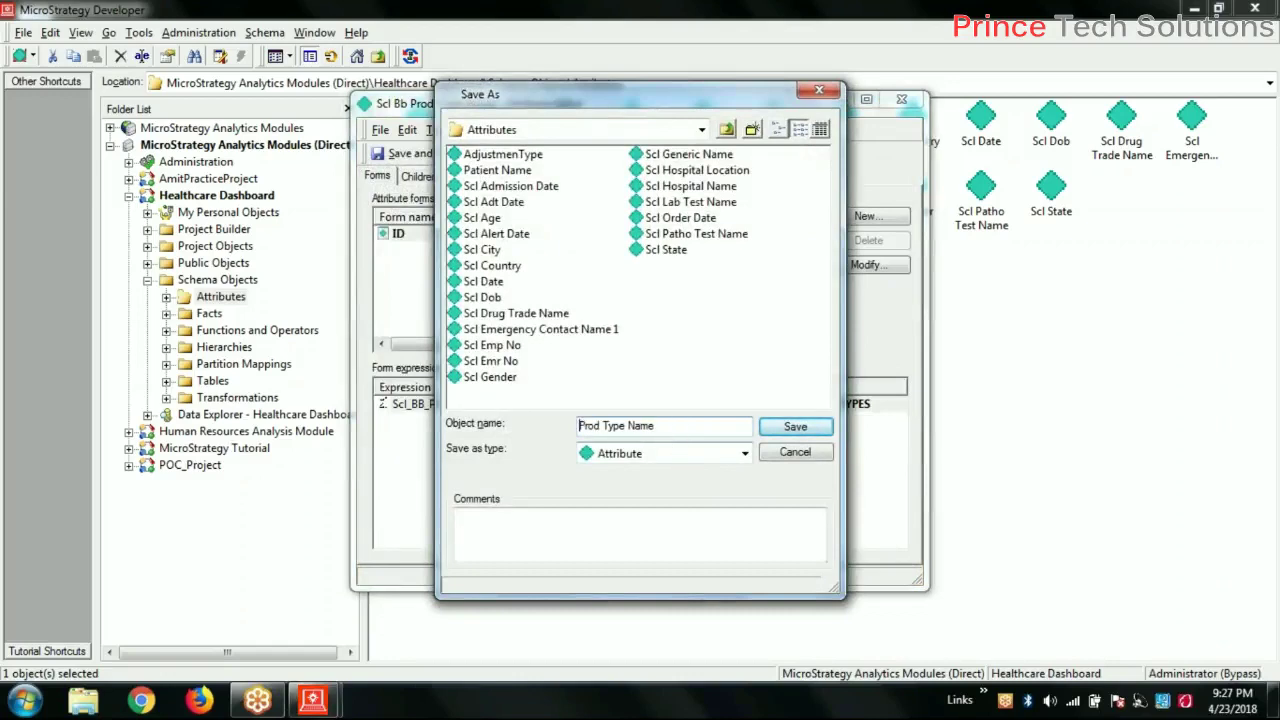
pyautogui.press('BackSpace')
pyautogui.press('BackSpace')
pyautogui.press('BackSpace')
pyautogui.press('BackSpace')
pyautogui.click(795, 426)
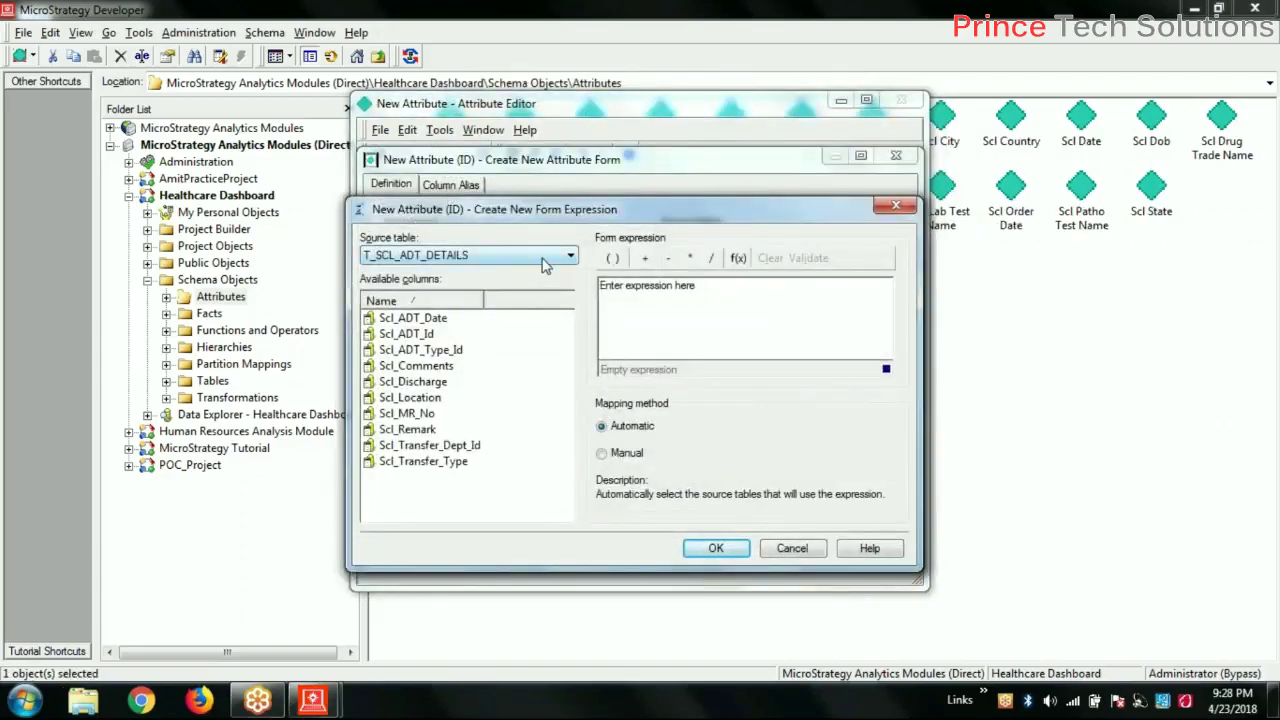
# Step: Choose T_SCL_LIST_OF_PROBLEM as the source table for the next attribute
pyautogui.click(545, 260)
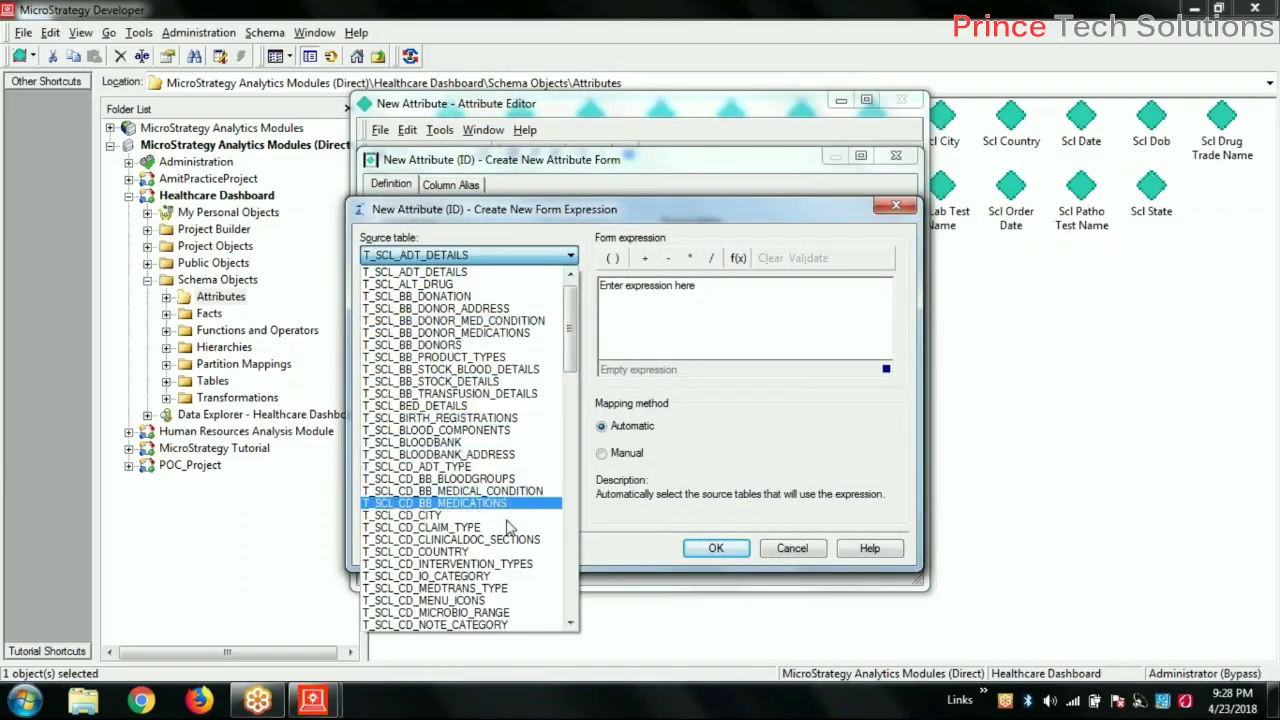
pyautogui.scroll(-4, 510, 580)
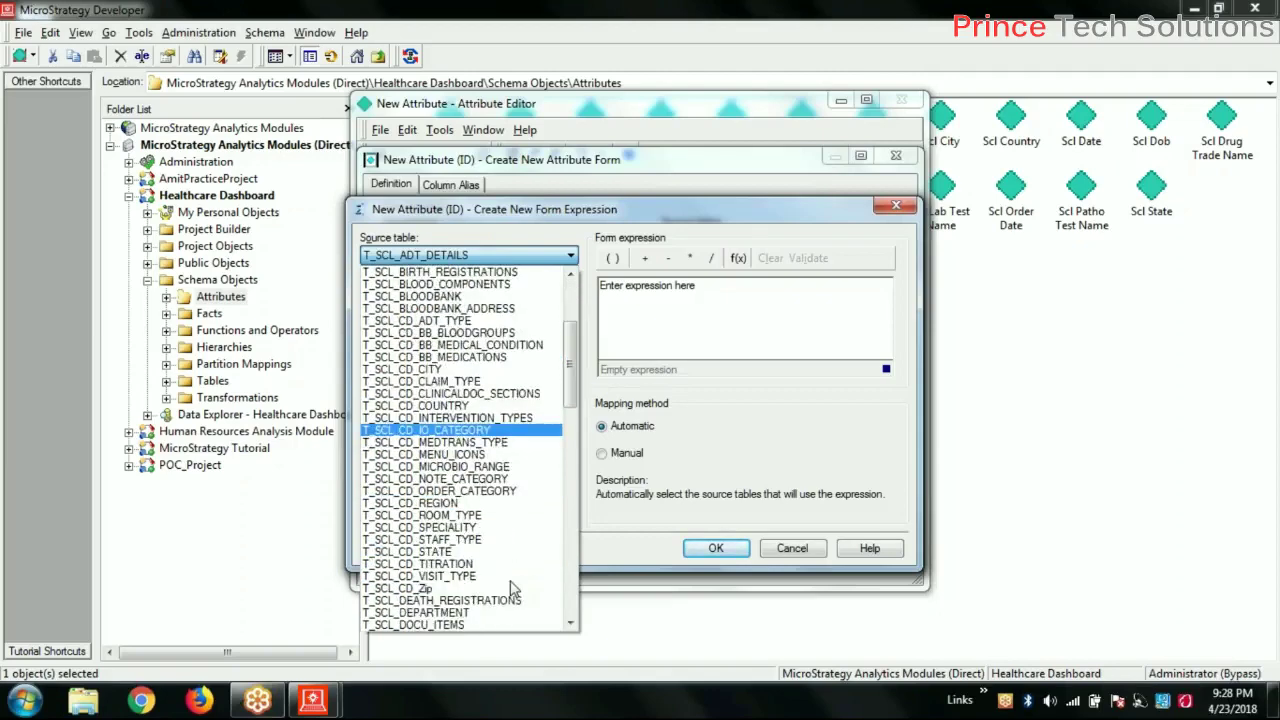
pyautogui.scroll(-1, 520, 586)
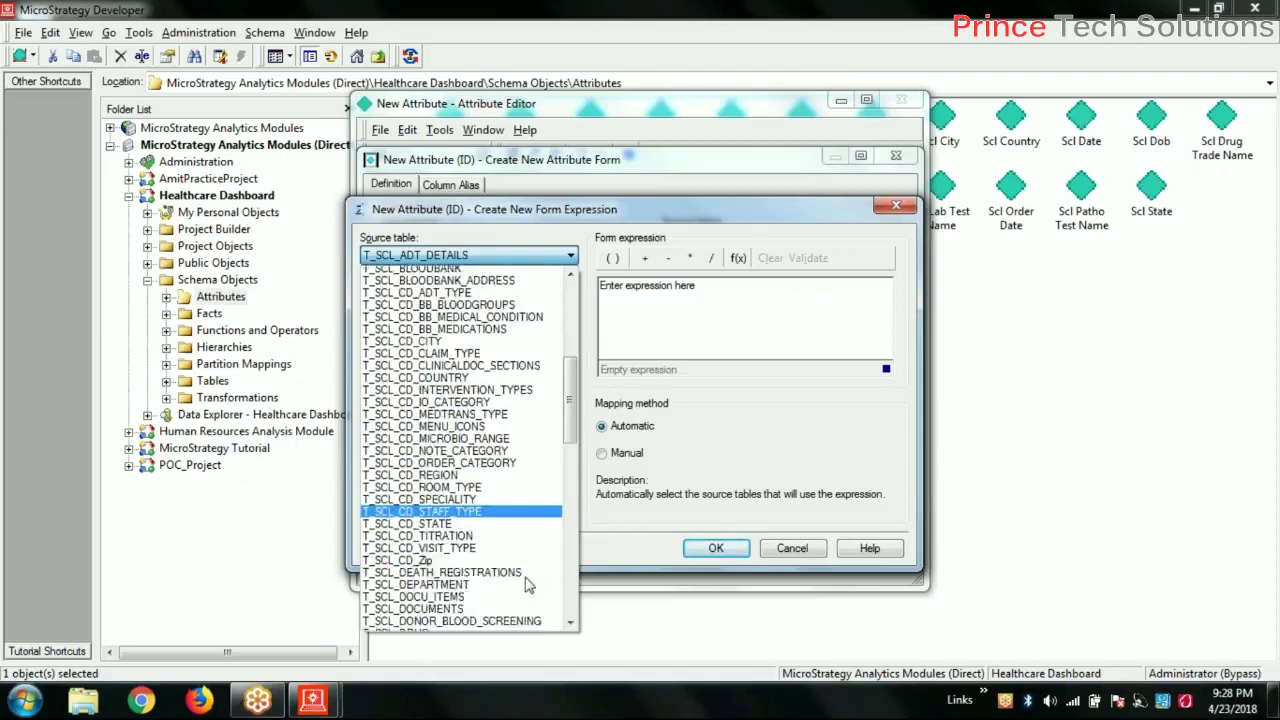
pyautogui.scroll(-3, 528, 585)
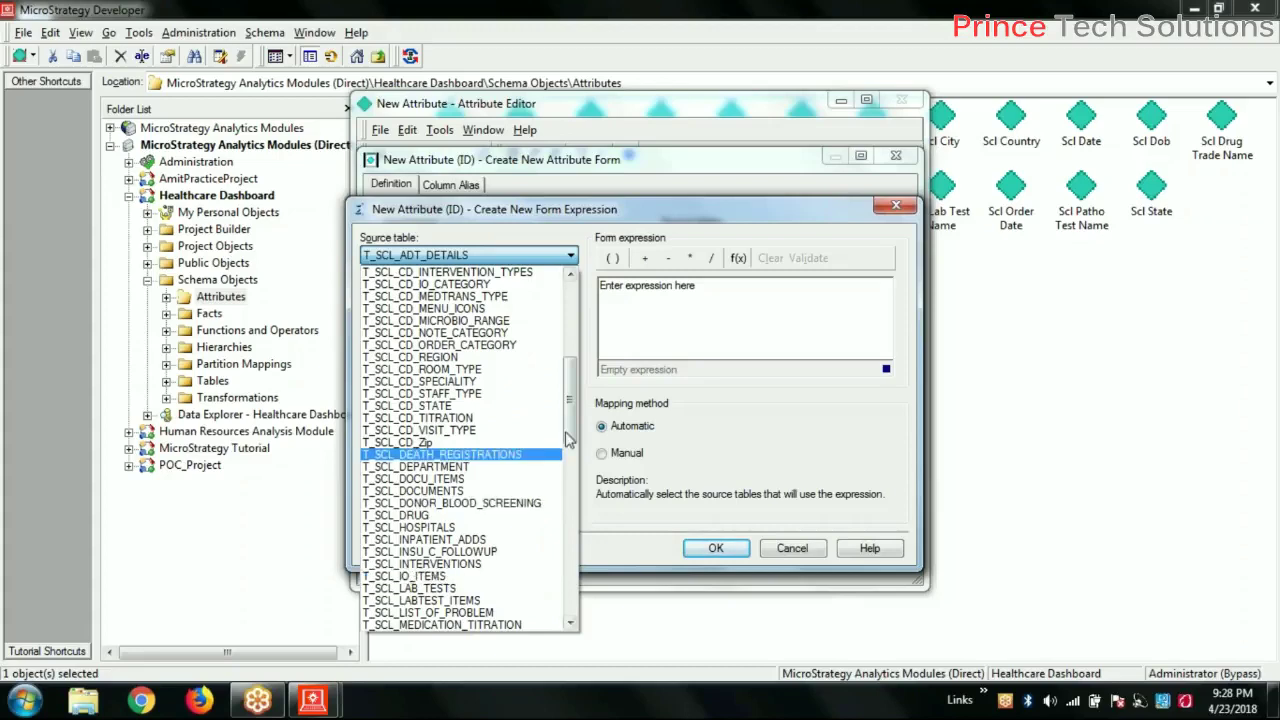
pyautogui.moveTo(568, 425); pyautogui.dragTo(575, 447)
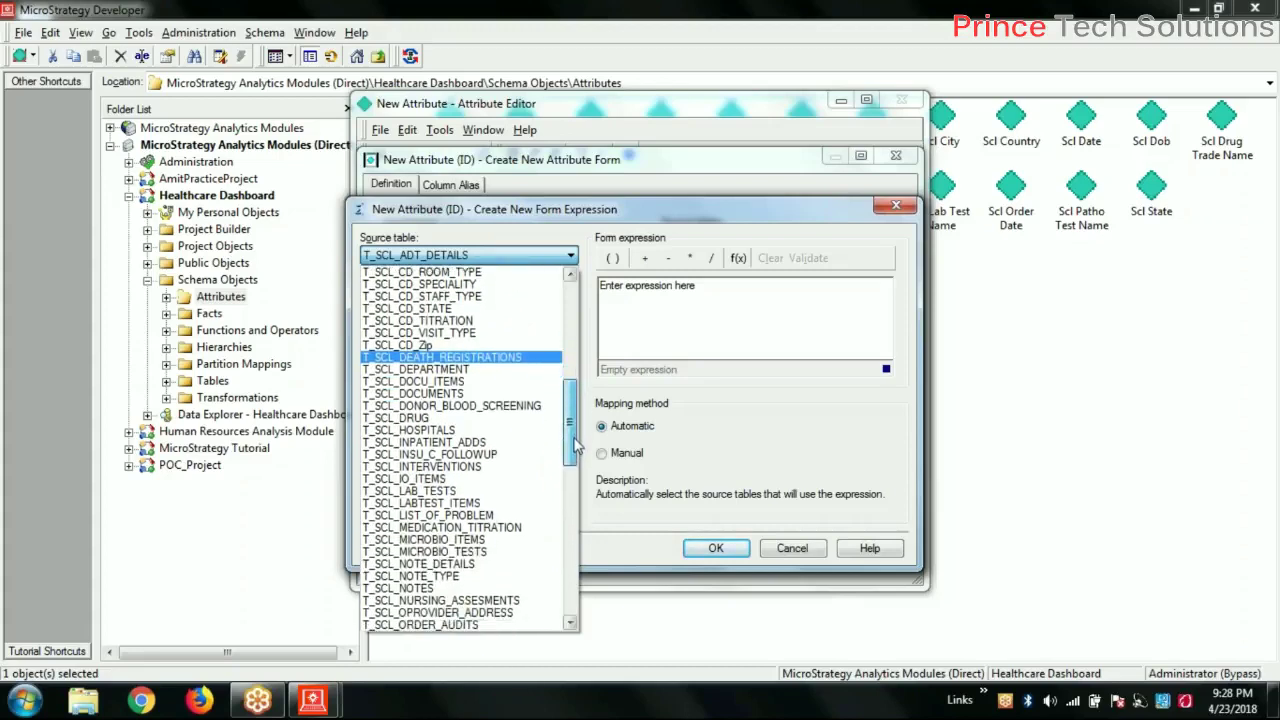
pyautogui.click(495, 516)
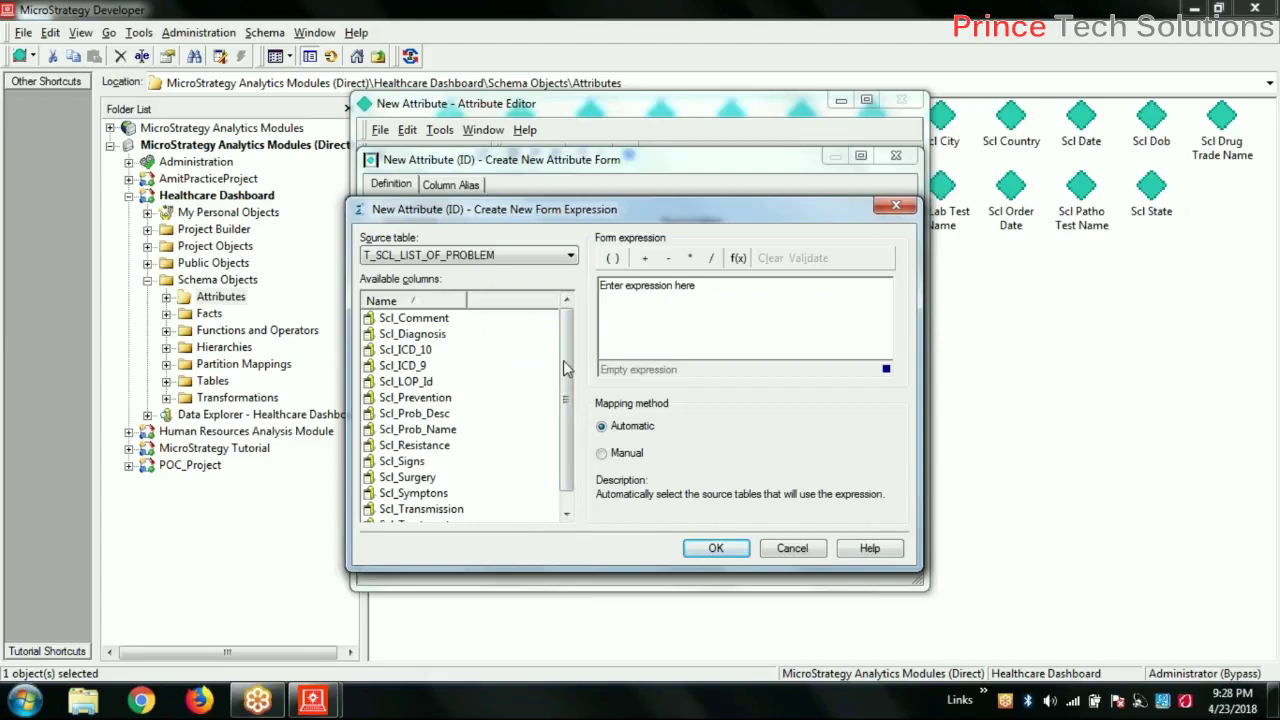
# Step: Define the ID form expression from the Scl_Prob_Name column and confirm it
pyautogui.click(412, 334)
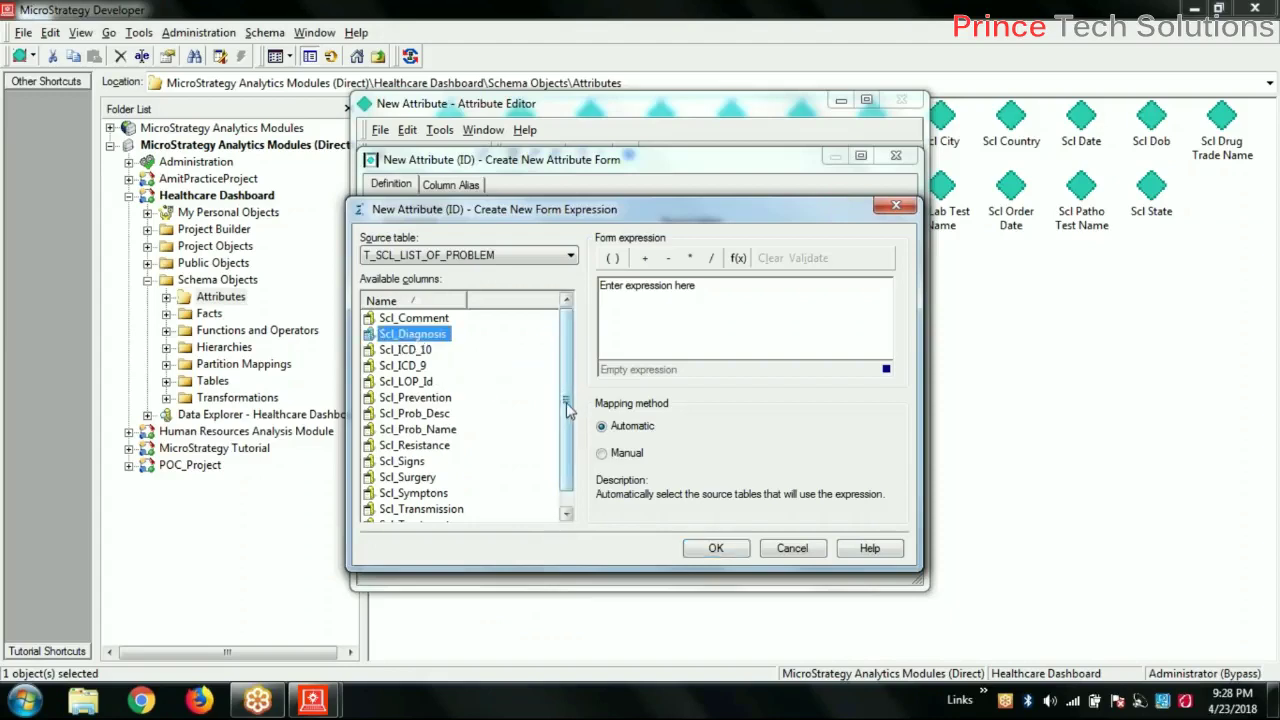
pyautogui.scroll(-1, 566, 440)
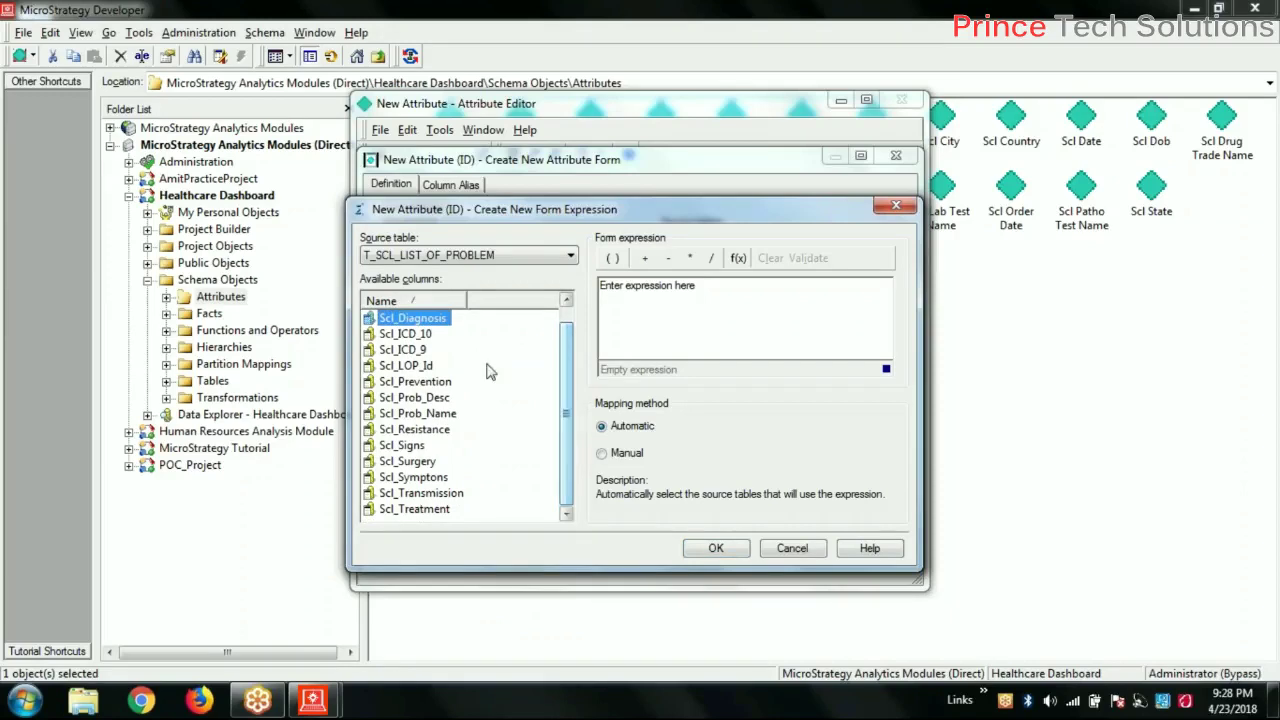
pyautogui.click(429, 336)
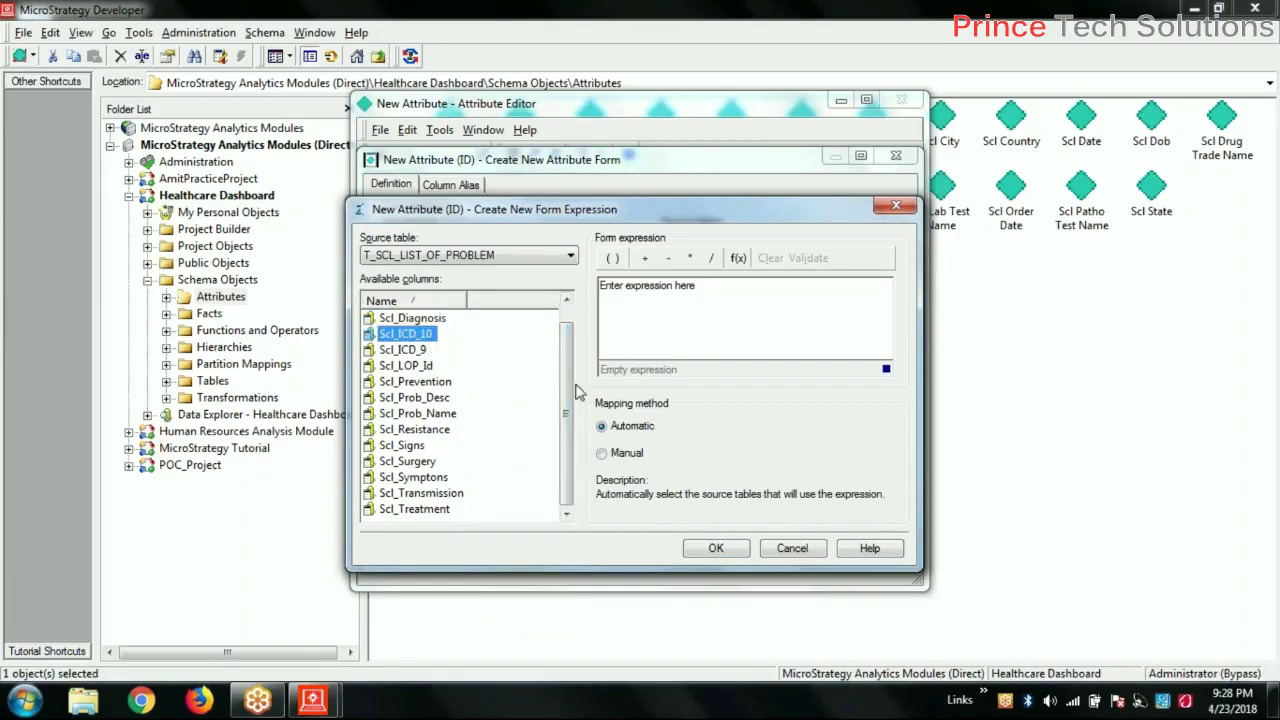
pyautogui.click(406, 351)
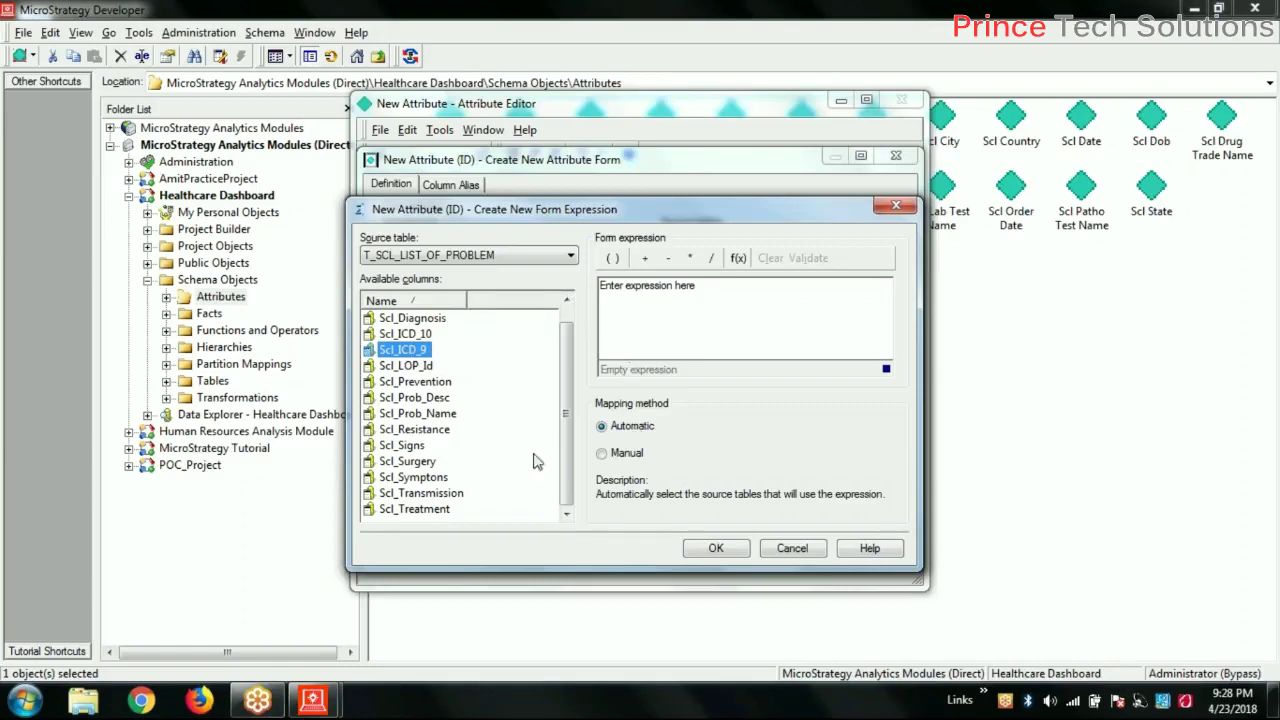
pyautogui.click(437, 416)
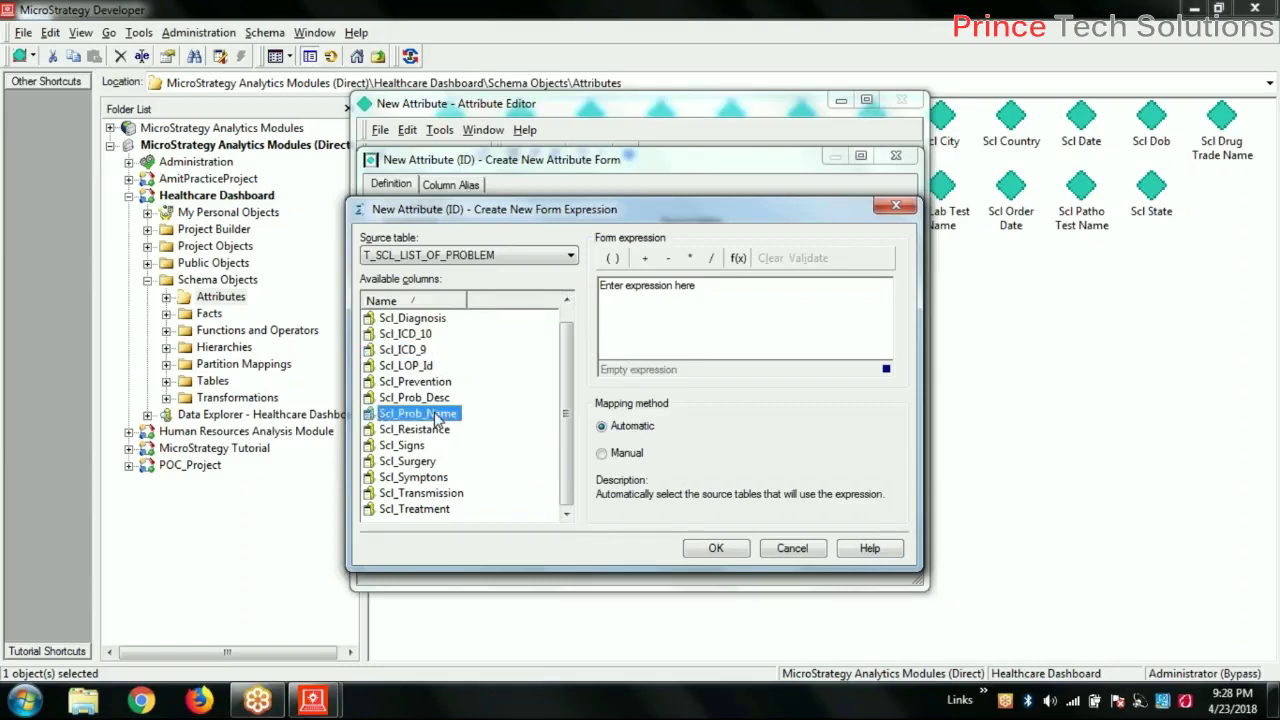
pyautogui.doubleClick(437, 416)
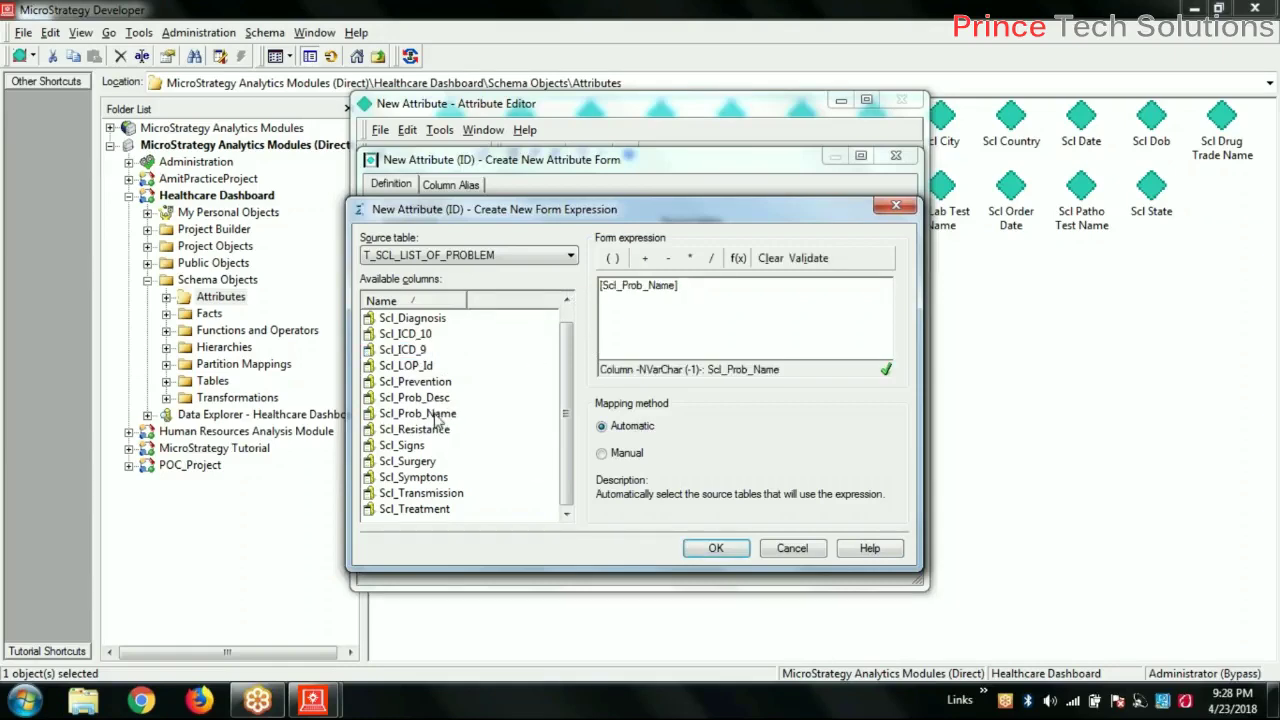
pyautogui.click(724, 560)
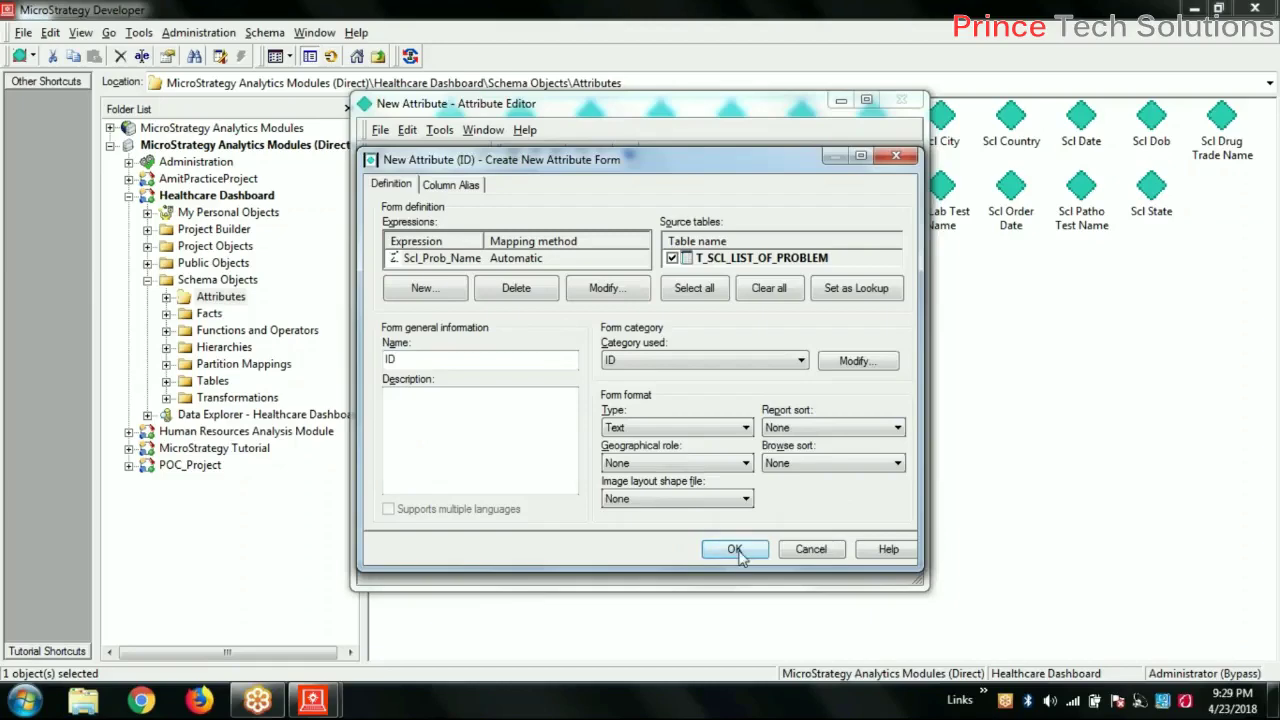
pyautogui.click(735, 552)
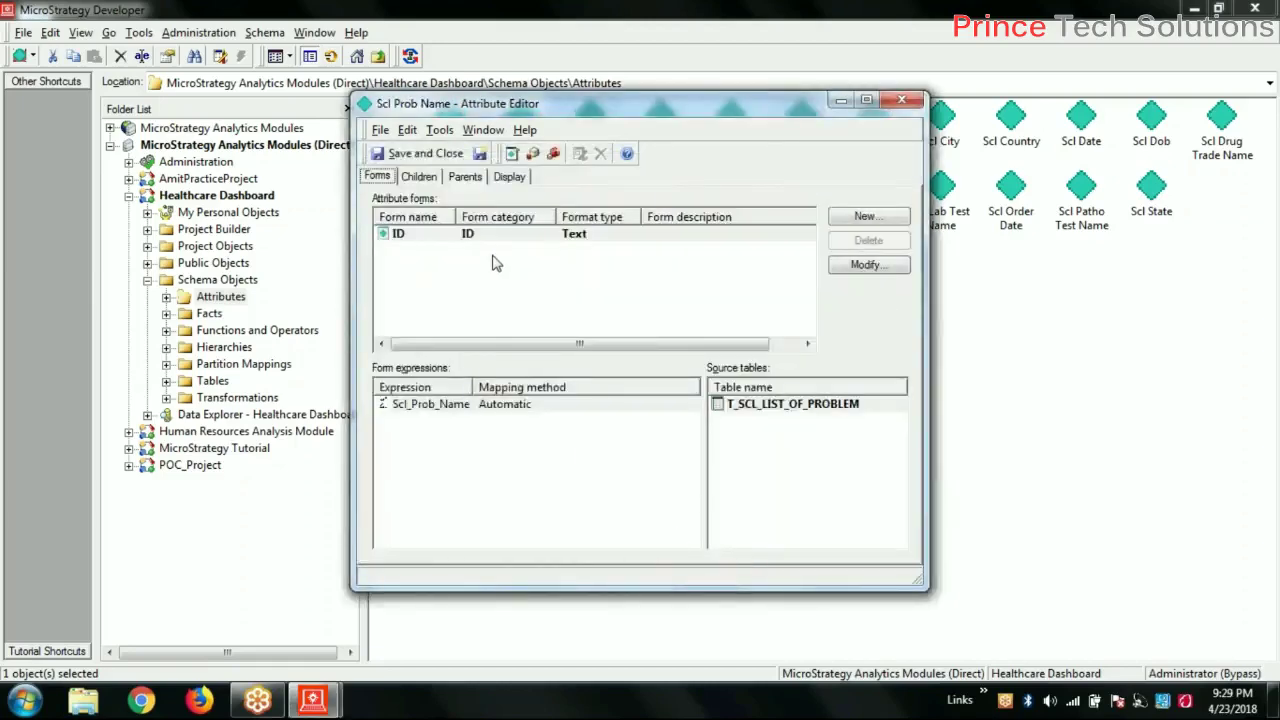
# Step: Save the attribute as 'Problem Name'
pyautogui.click(479, 153)
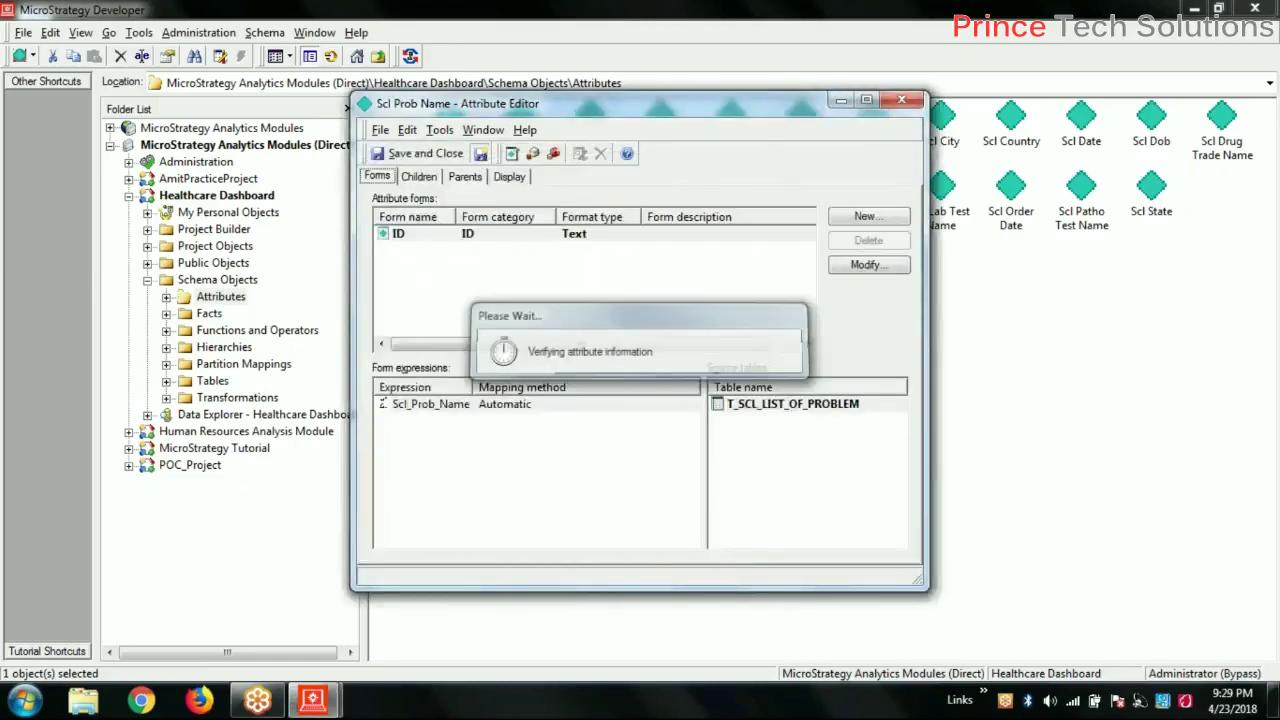
pyautogui.click(629, 425)
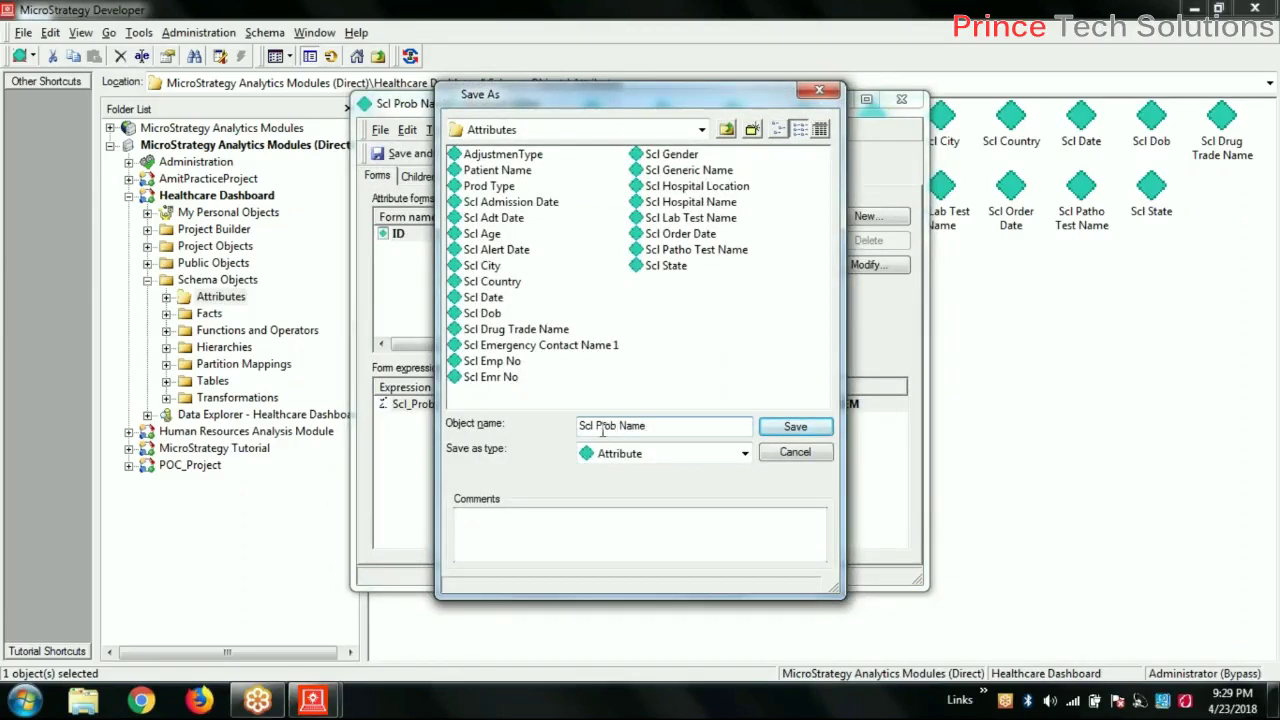
pyautogui.click(598, 425)
pyautogui.press('BackSpace')
pyautogui.press('BackSpace')
pyautogui.press('BackSpace')
pyautogui.press('BackSpace')
pyautogui.write('lem')
pyautogui.click(791, 430)
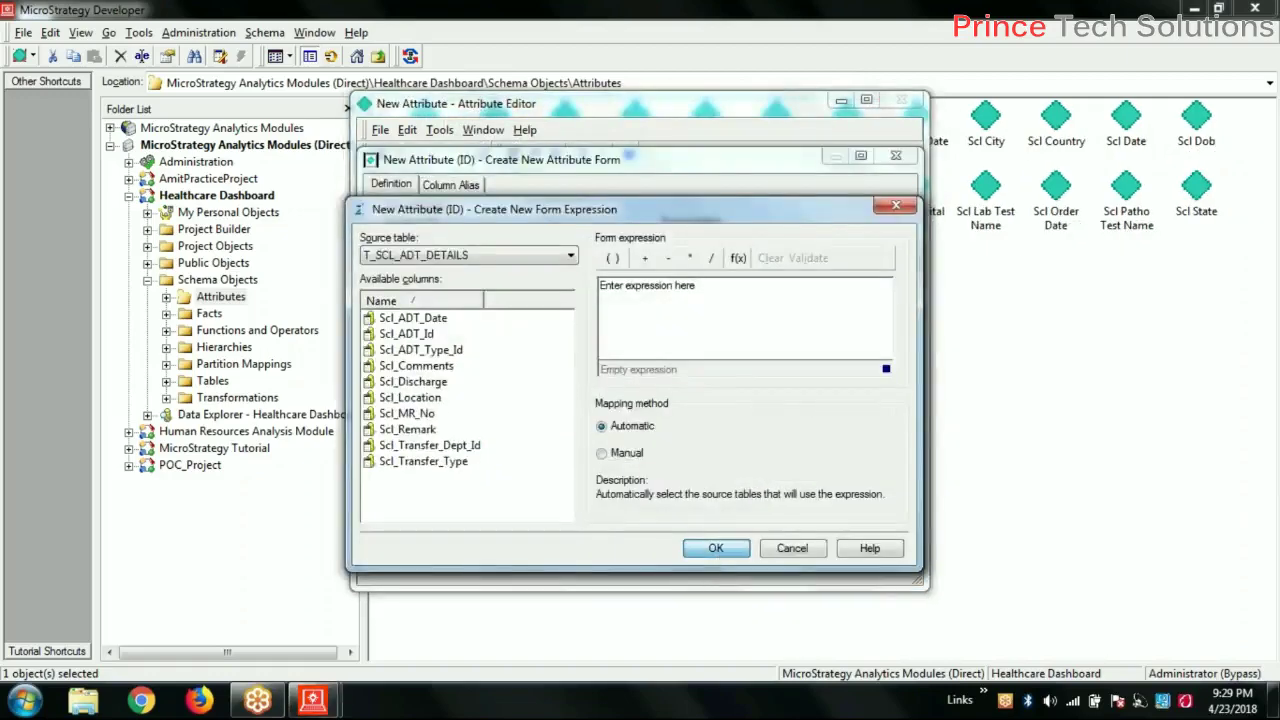
# Step: Dismiss the missing-expression and no-forms warnings, then close the empty attribute unsaved
pyautogui.press('Return')
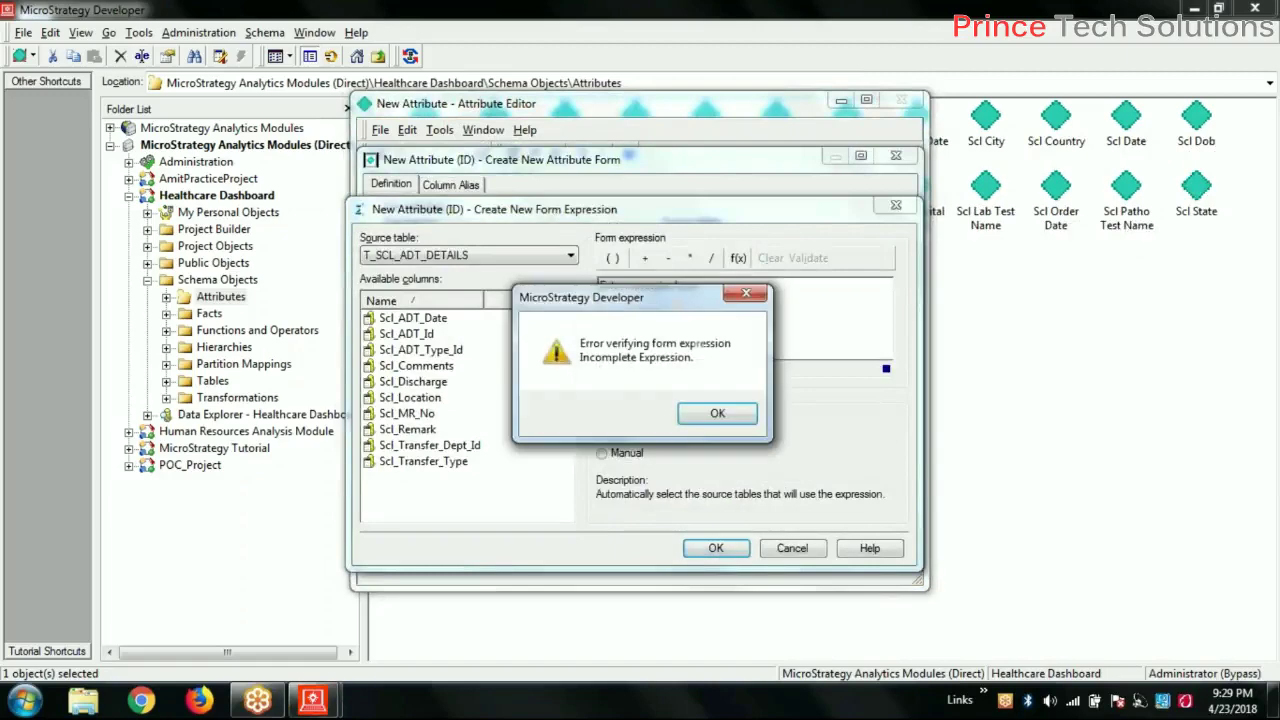
pyautogui.click(717, 413)
pyautogui.press('Escape')
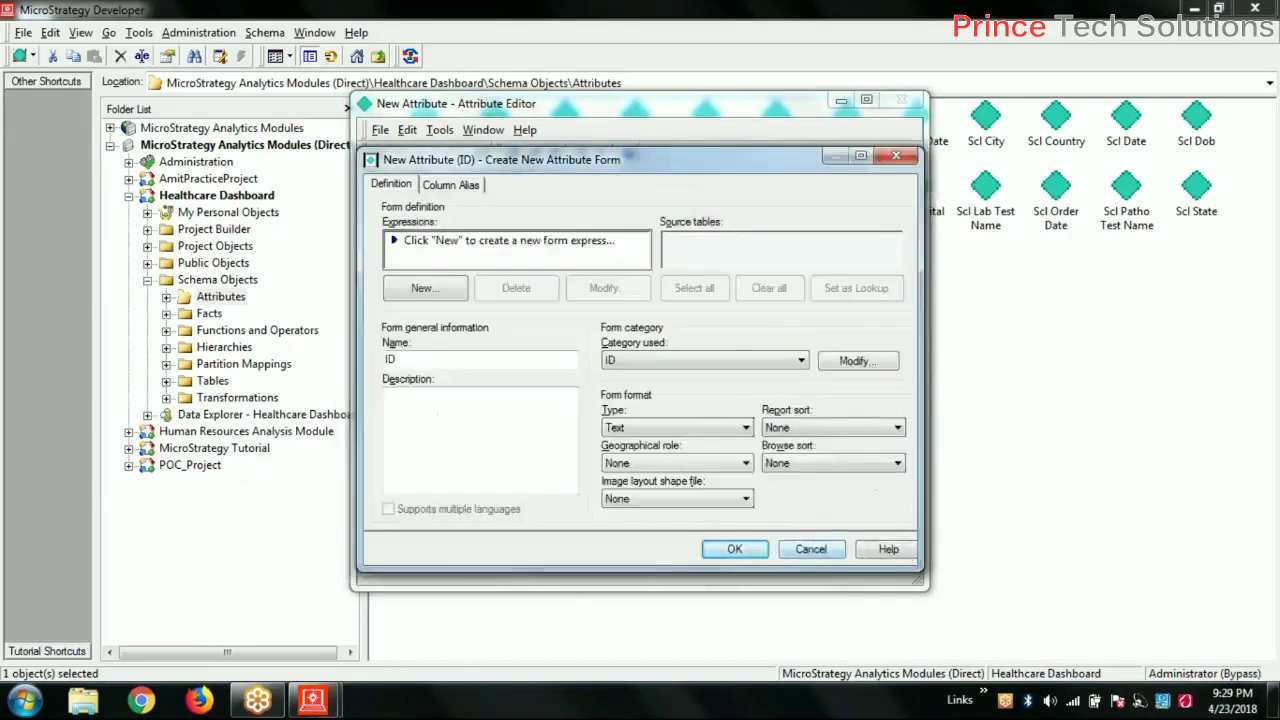
pyautogui.click(740, 549)
pyautogui.click(808, 414)
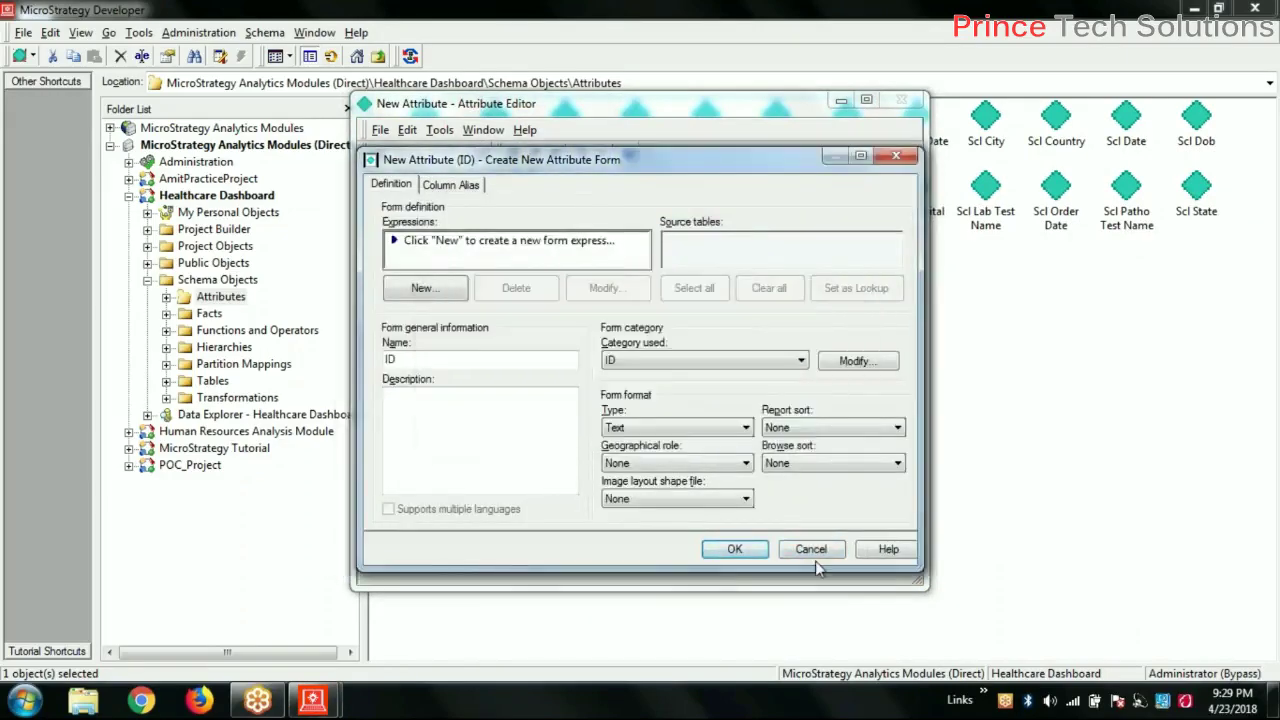
pyautogui.click(818, 553)
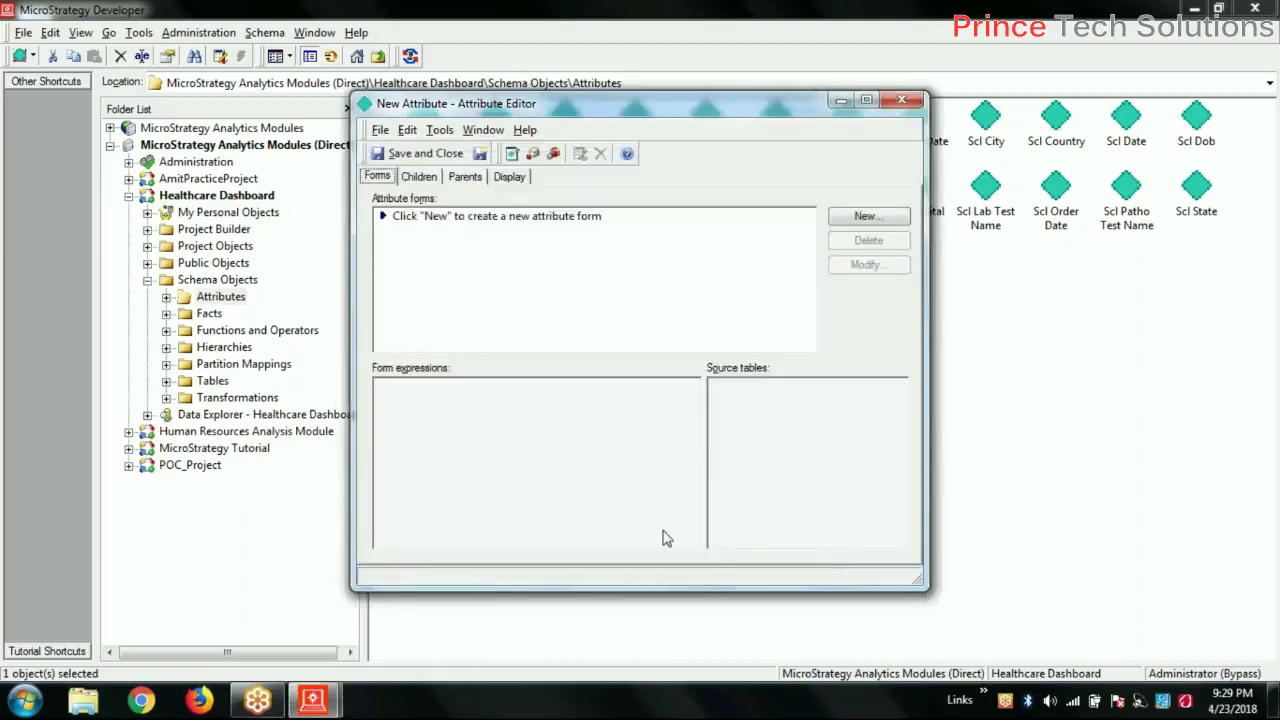
pyautogui.click(426, 154)
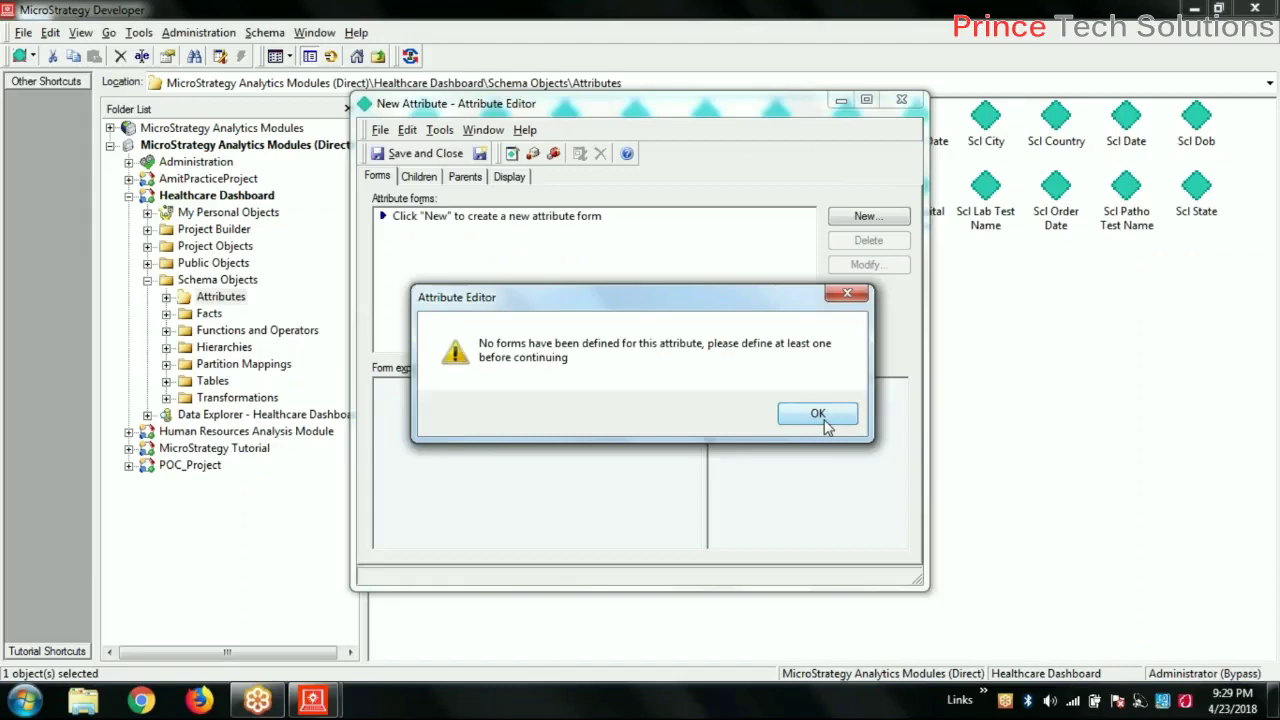
pyautogui.click(819, 415)
pyautogui.click(530, 220)
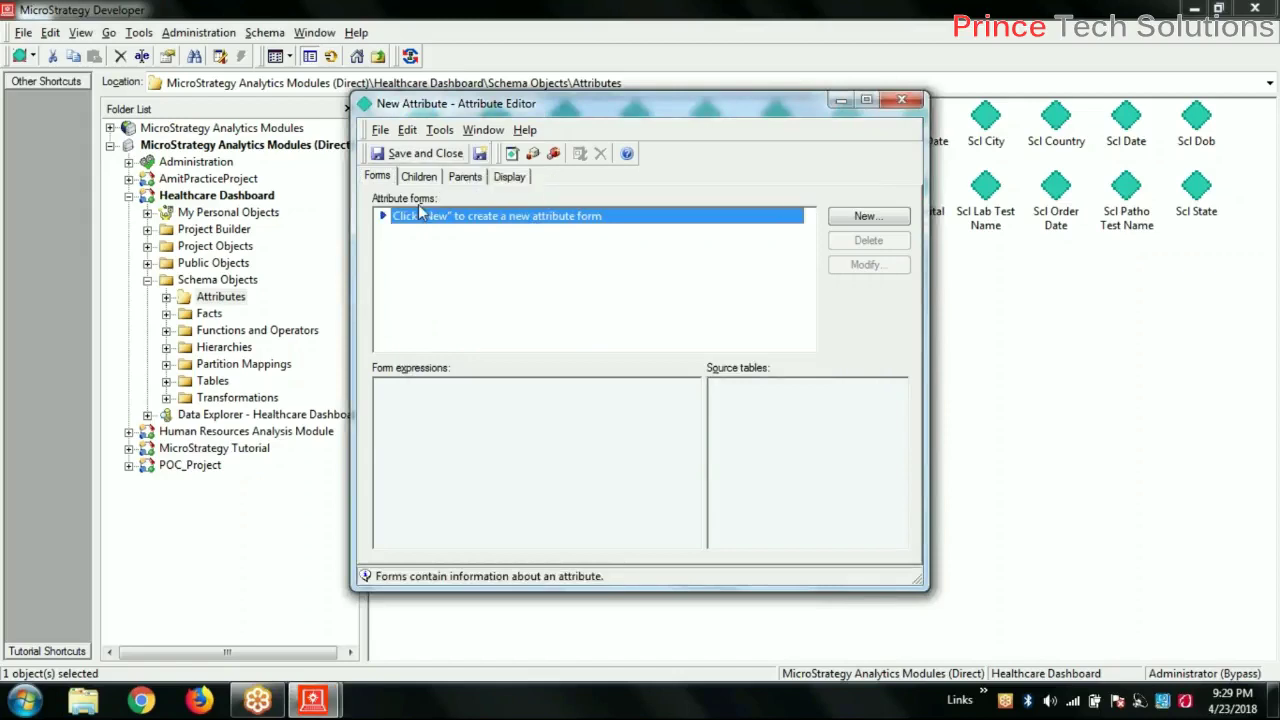
pyautogui.click(901, 99)
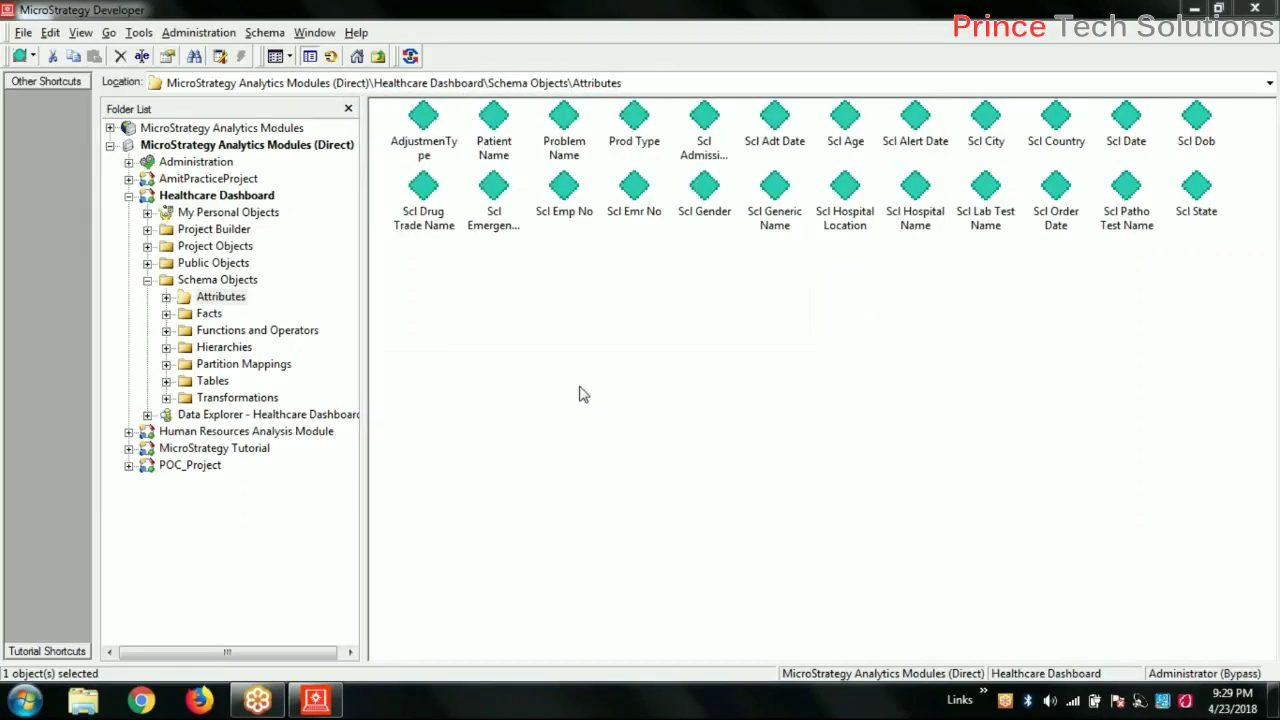
pyautogui.rightClick(568, 387)
pyautogui.click(612, 482)
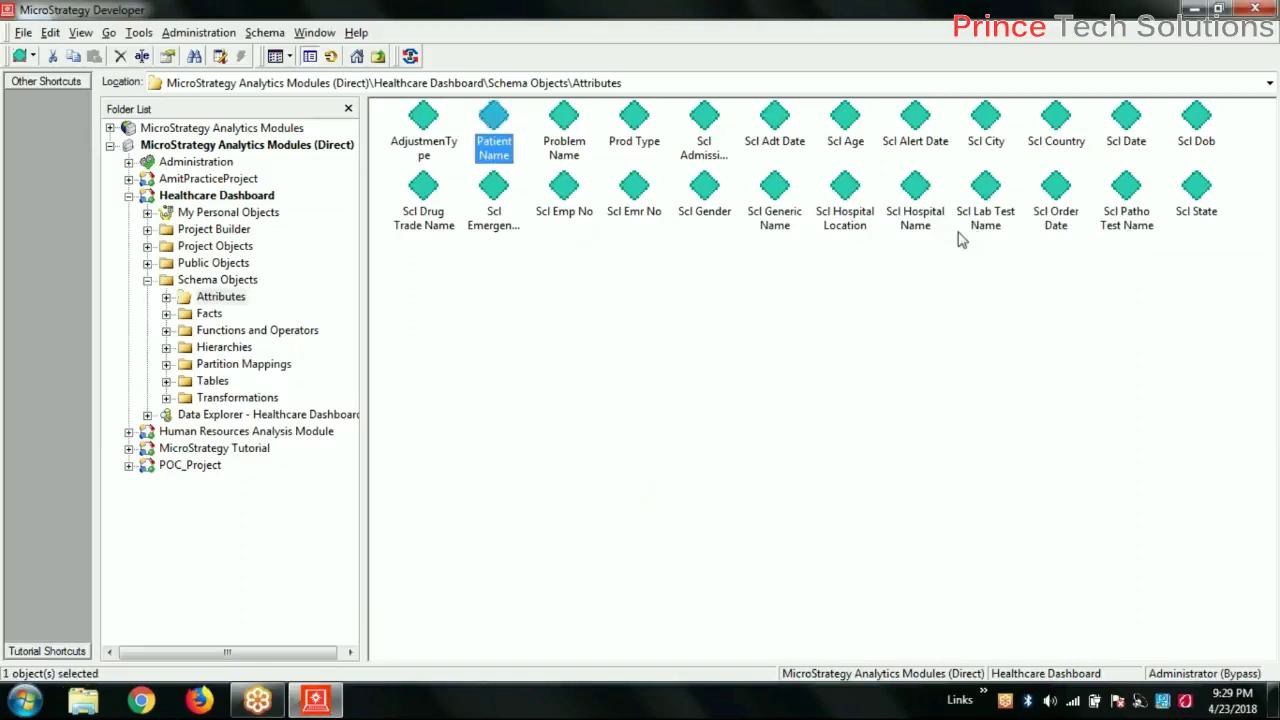
pyautogui.click(535, 242)
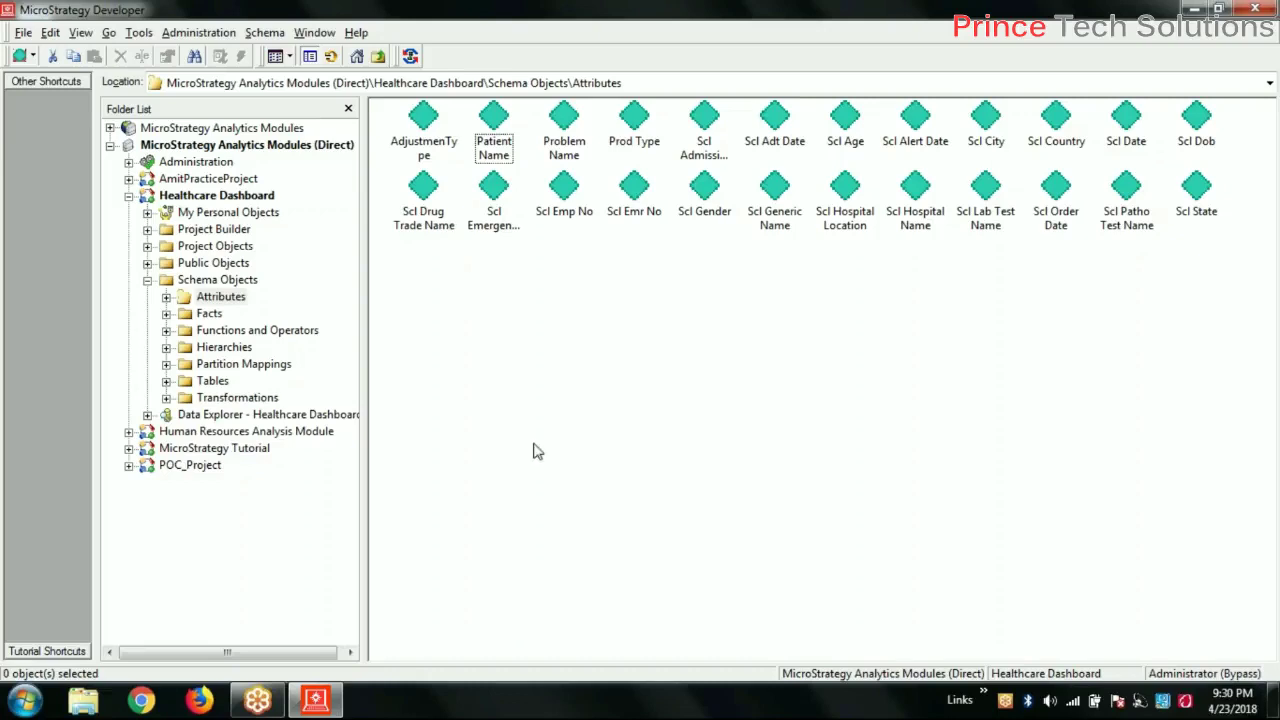
pyautogui.doubleClick(575, 142)
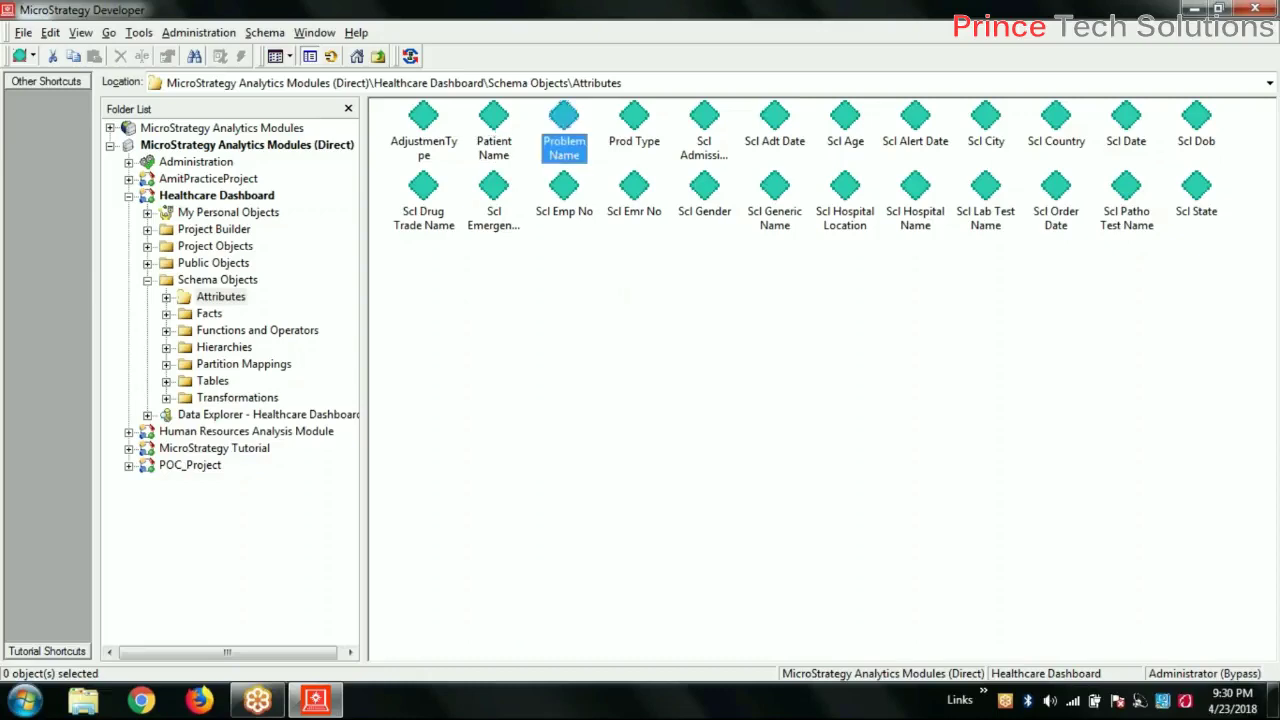
pyautogui.click(731, 432)
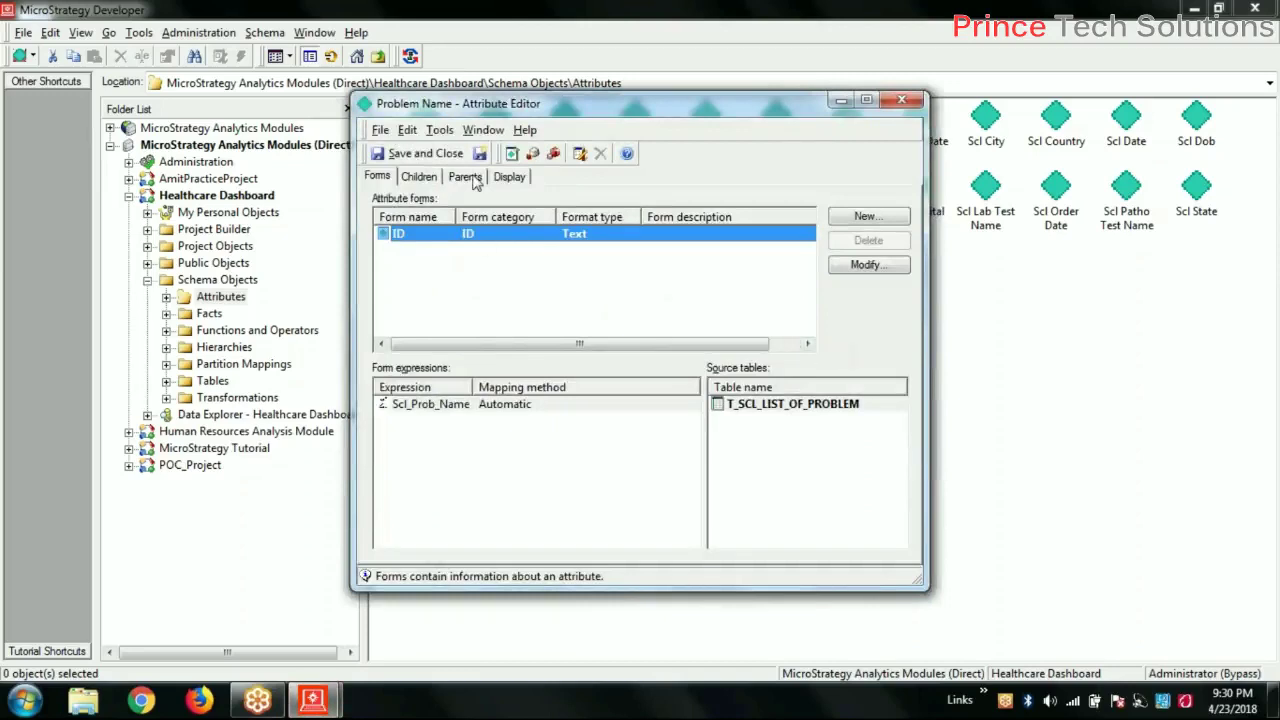
pyautogui.click(510, 176)
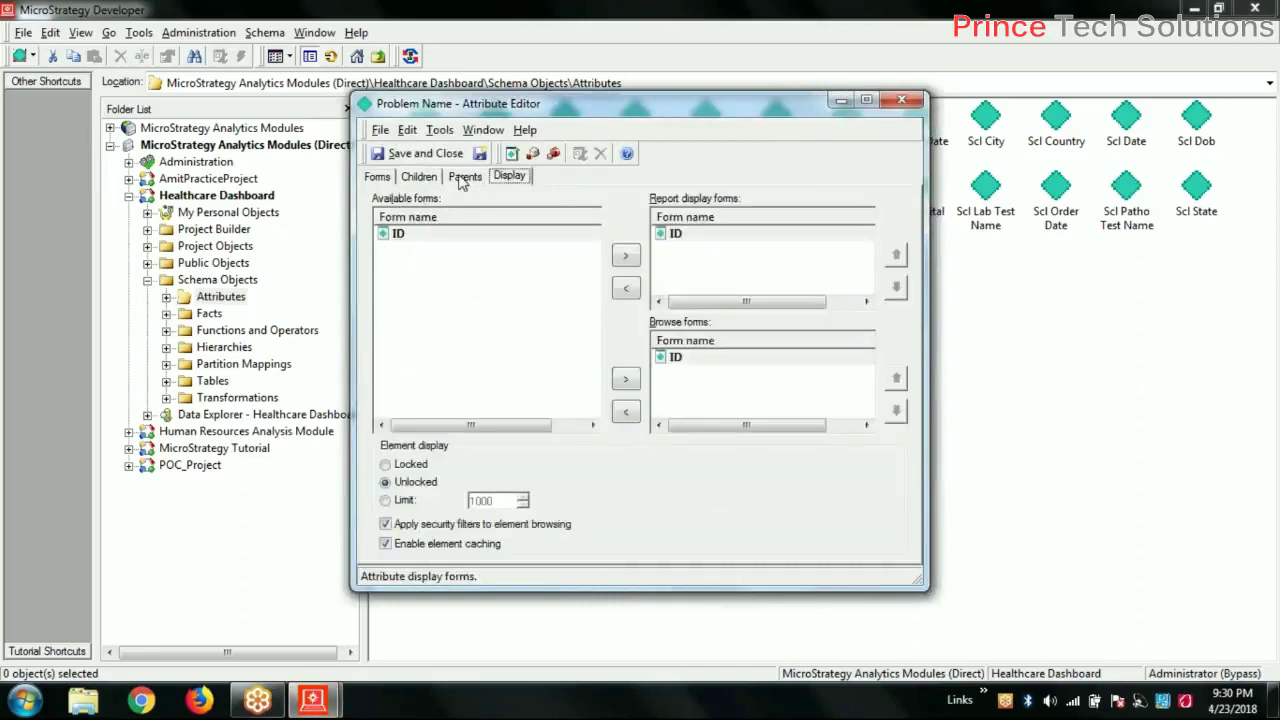
pyautogui.click(463, 177)
pyautogui.click(419, 177)
pyautogui.click(369, 177)
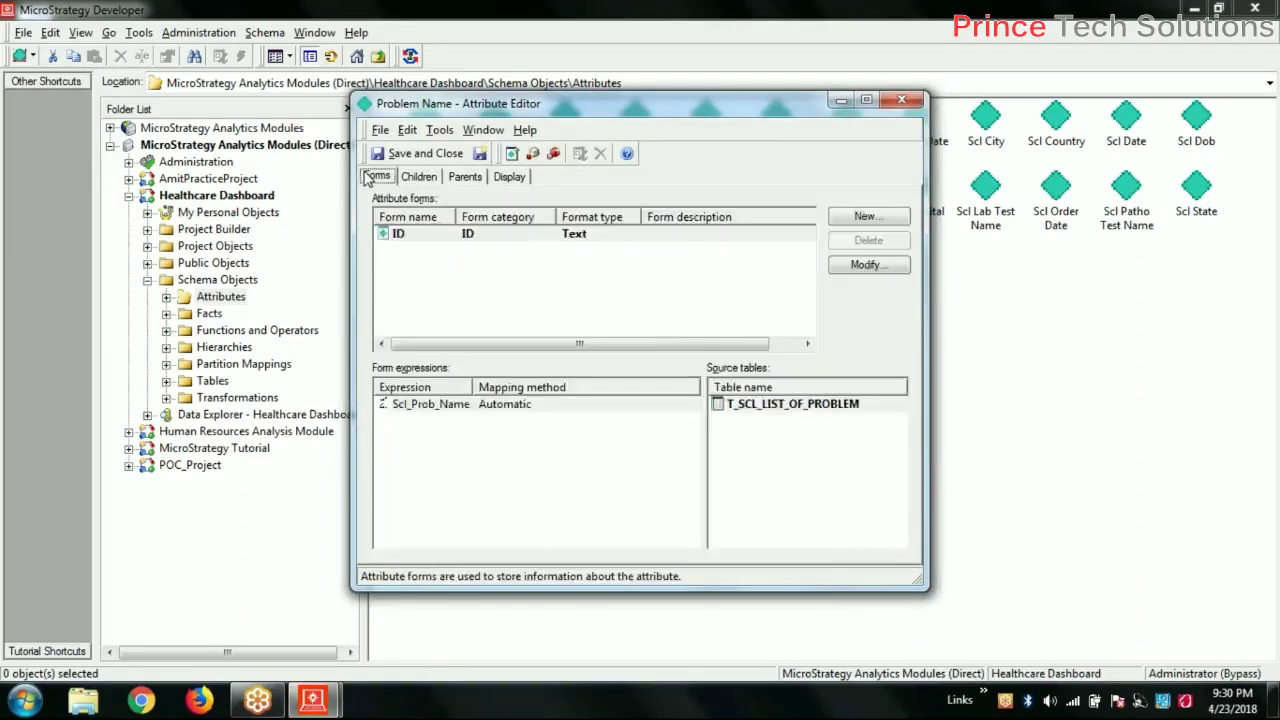
pyautogui.click(901, 99)
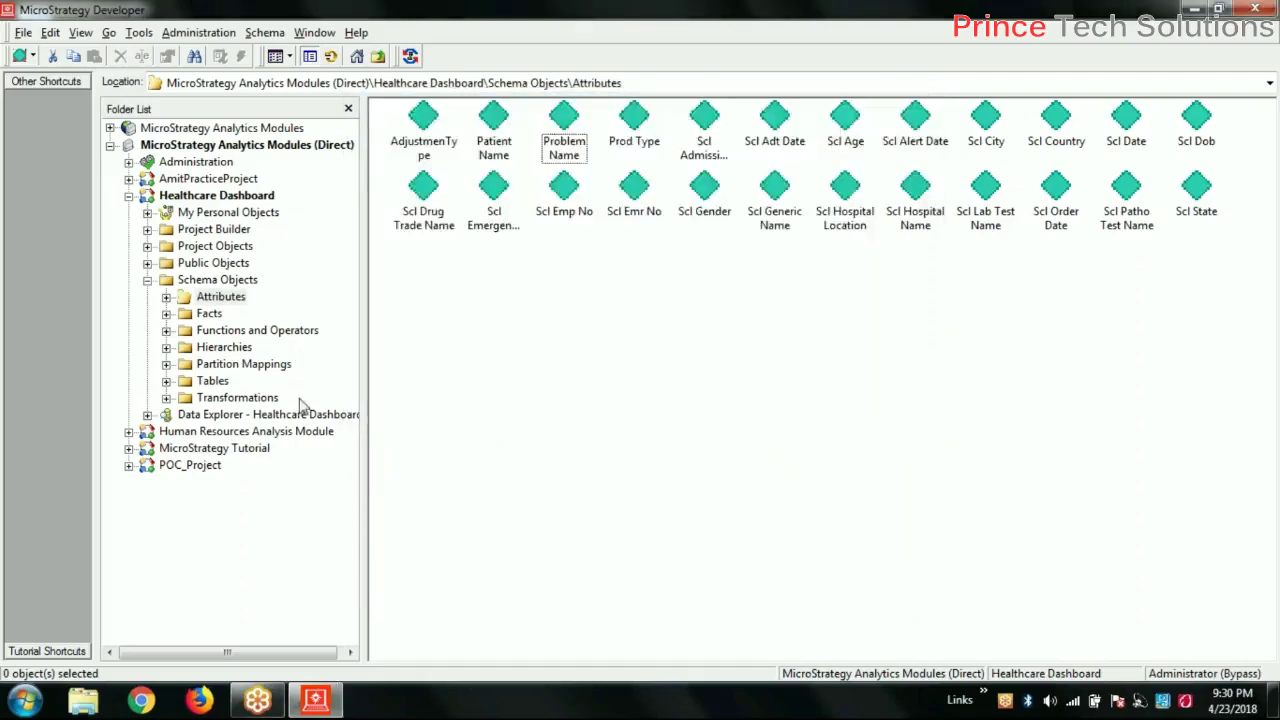
# Step: Browse the Basic functions list under Functions and Operators
pyautogui.click(232, 331)
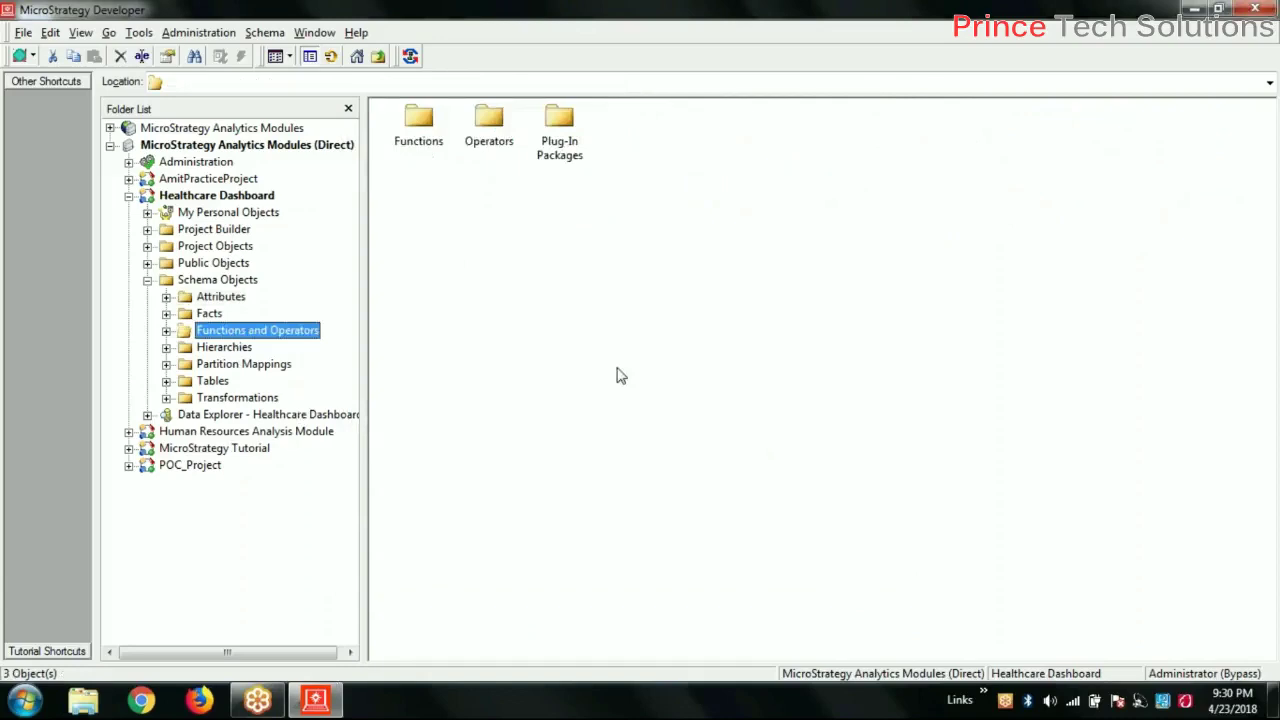
pyautogui.doubleClick(427, 130)
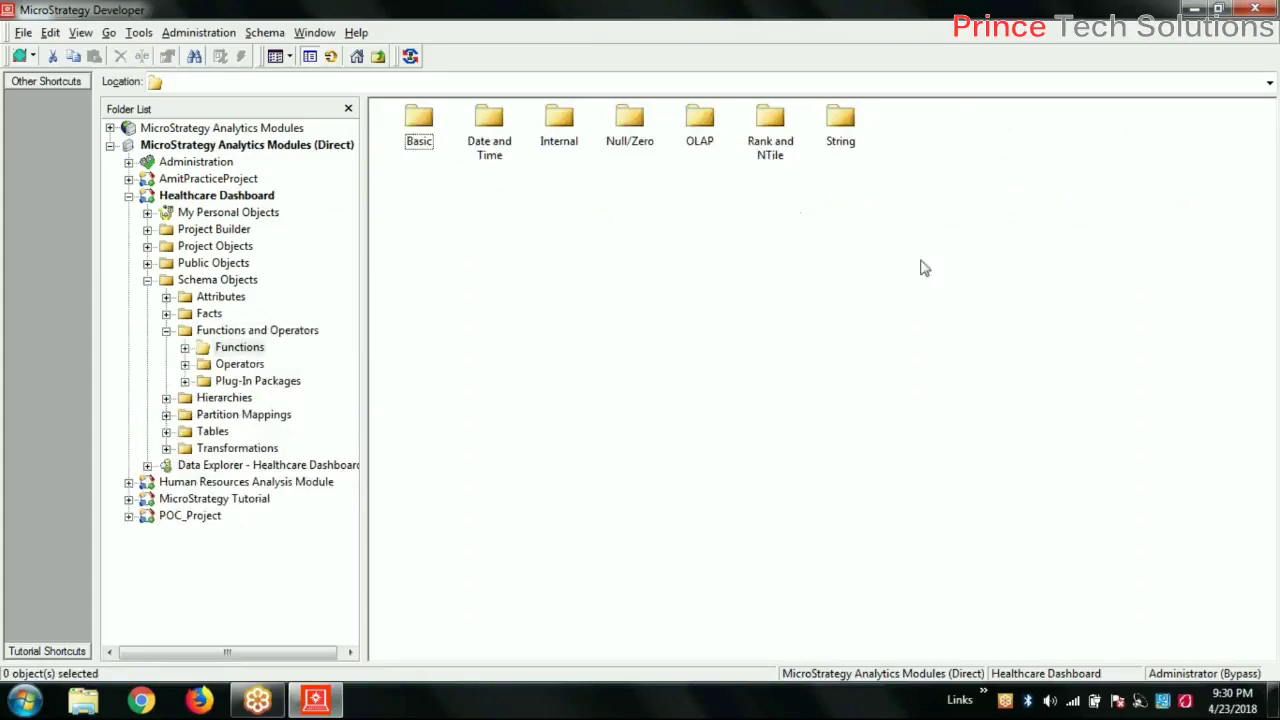
pyautogui.doubleClick(414, 120)
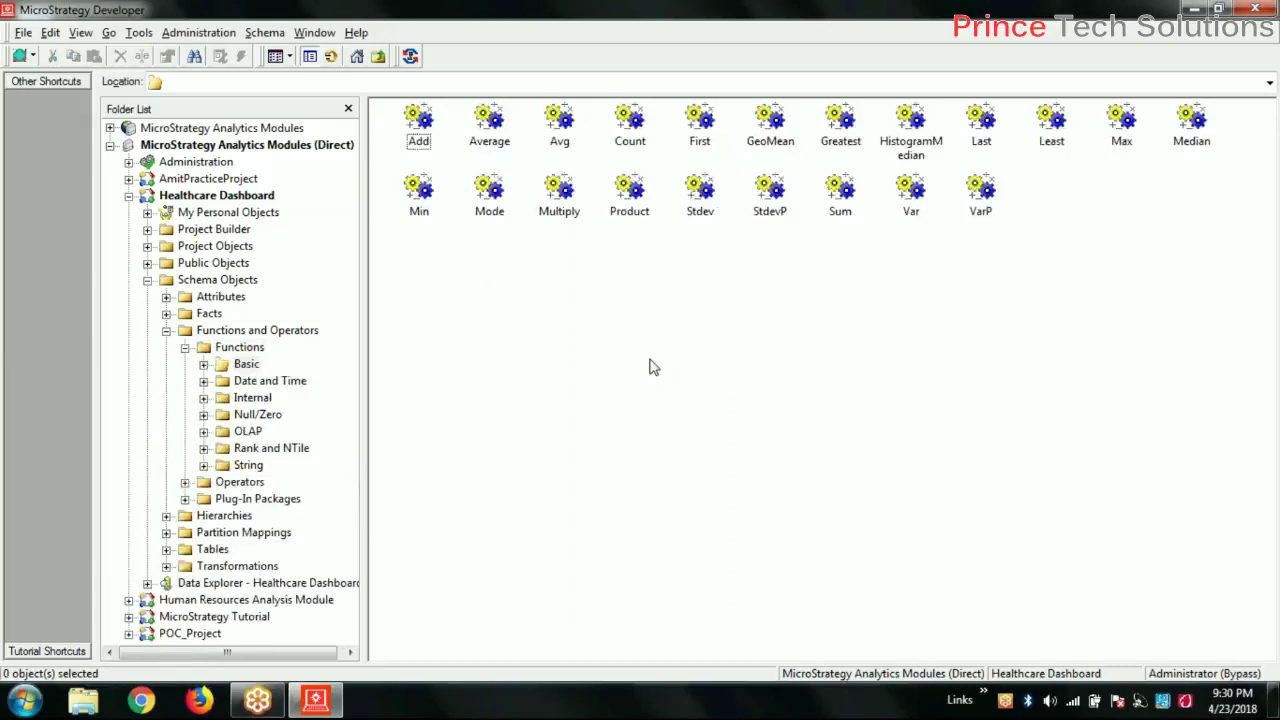
pyautogui.rightClick(633, 394)
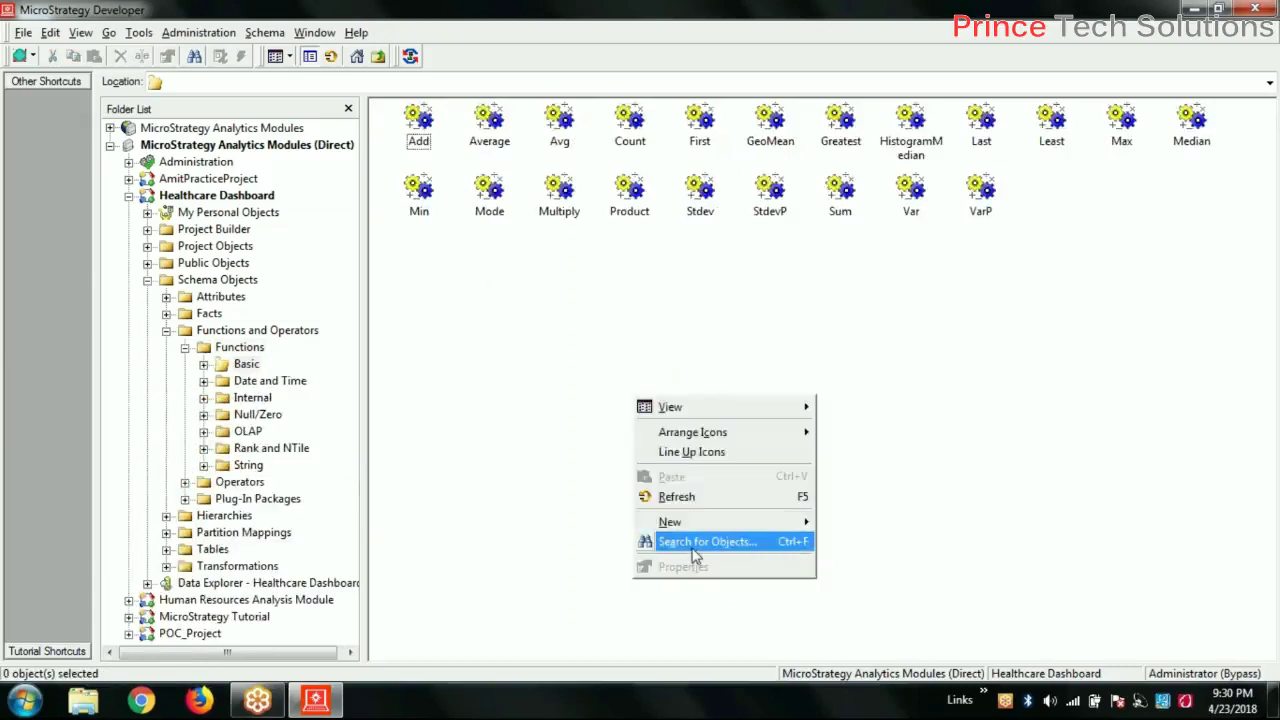
pyautogui.moveTo(716, 532)
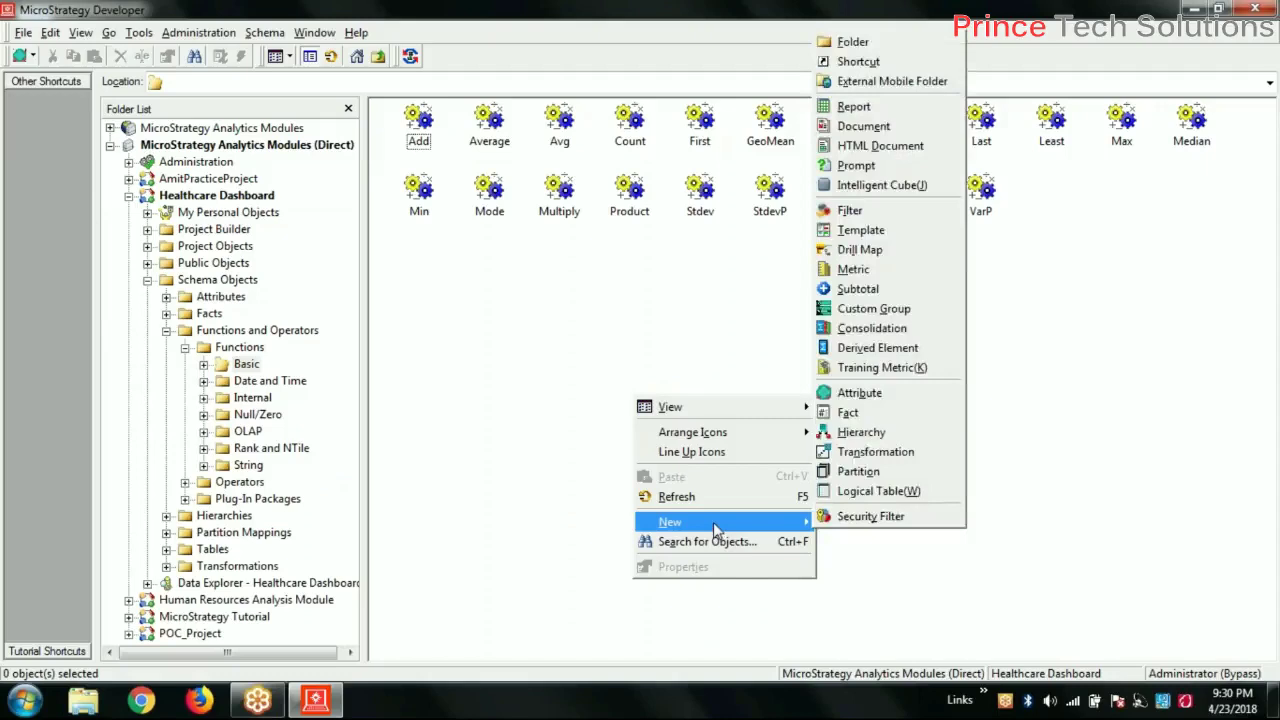
pyautogui.click(1058, 452)
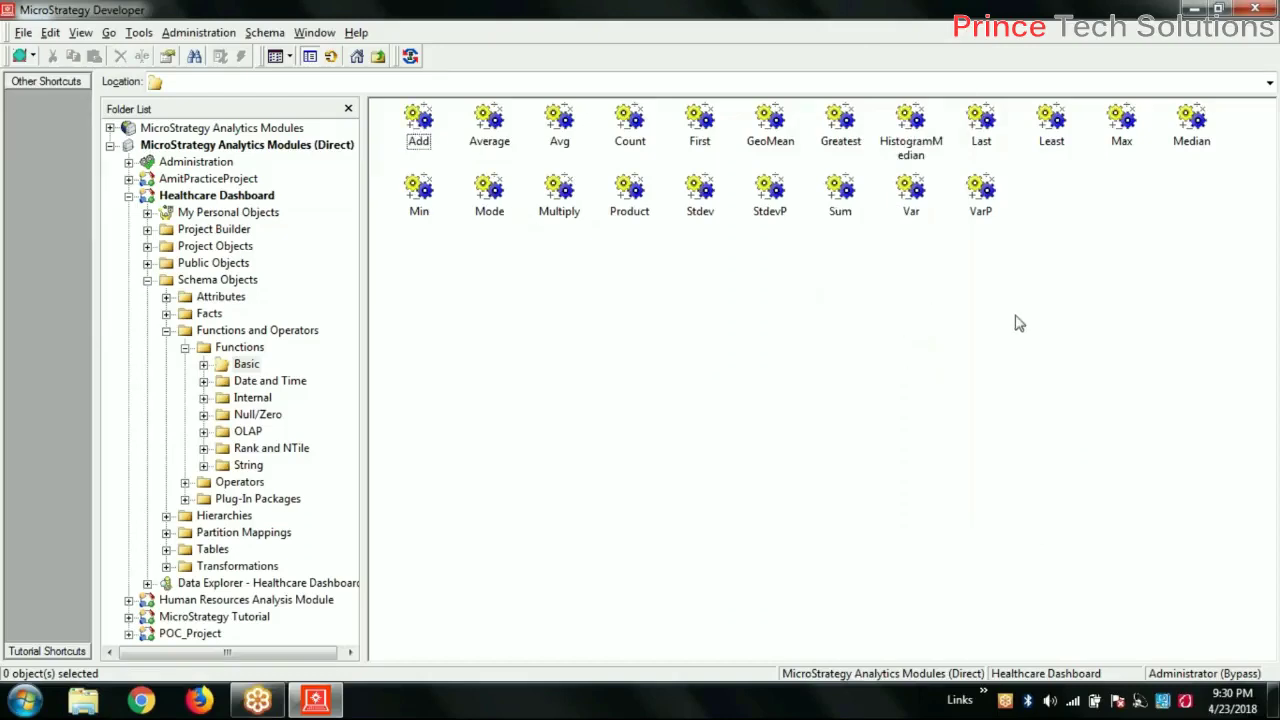
pyautogui.click(911, 205)
pyautogui.click(642, 419)
pyautogui.click(185, 347)
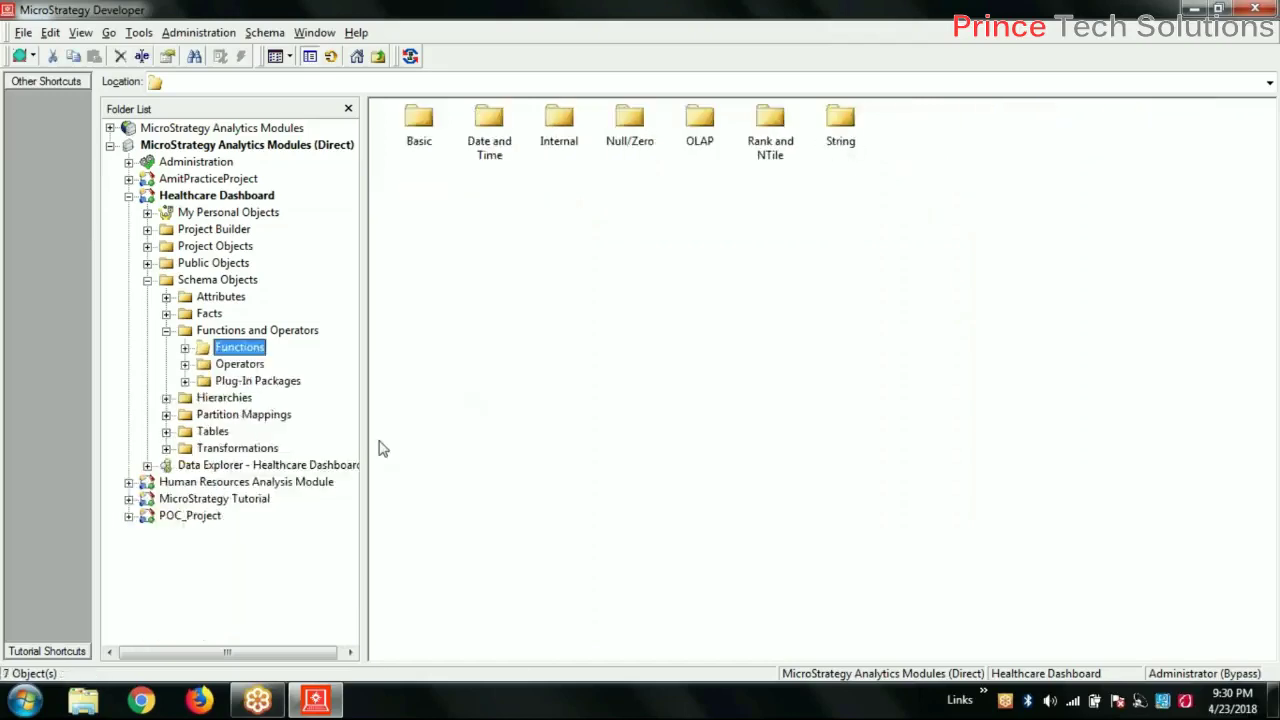
# Step: Look through the Arithmetic operators, then go to the Hierarchies folder
pyautogui.click(222, 368)
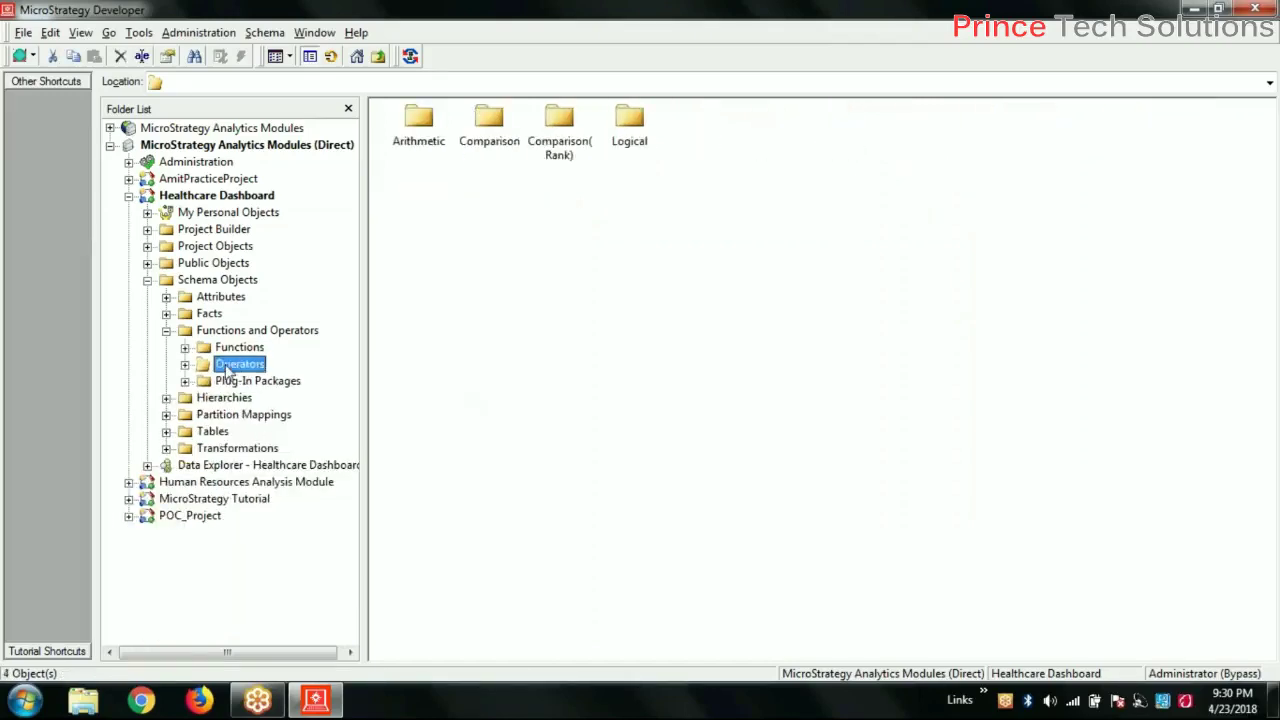
pyautogui.doubleClick(418, 120)
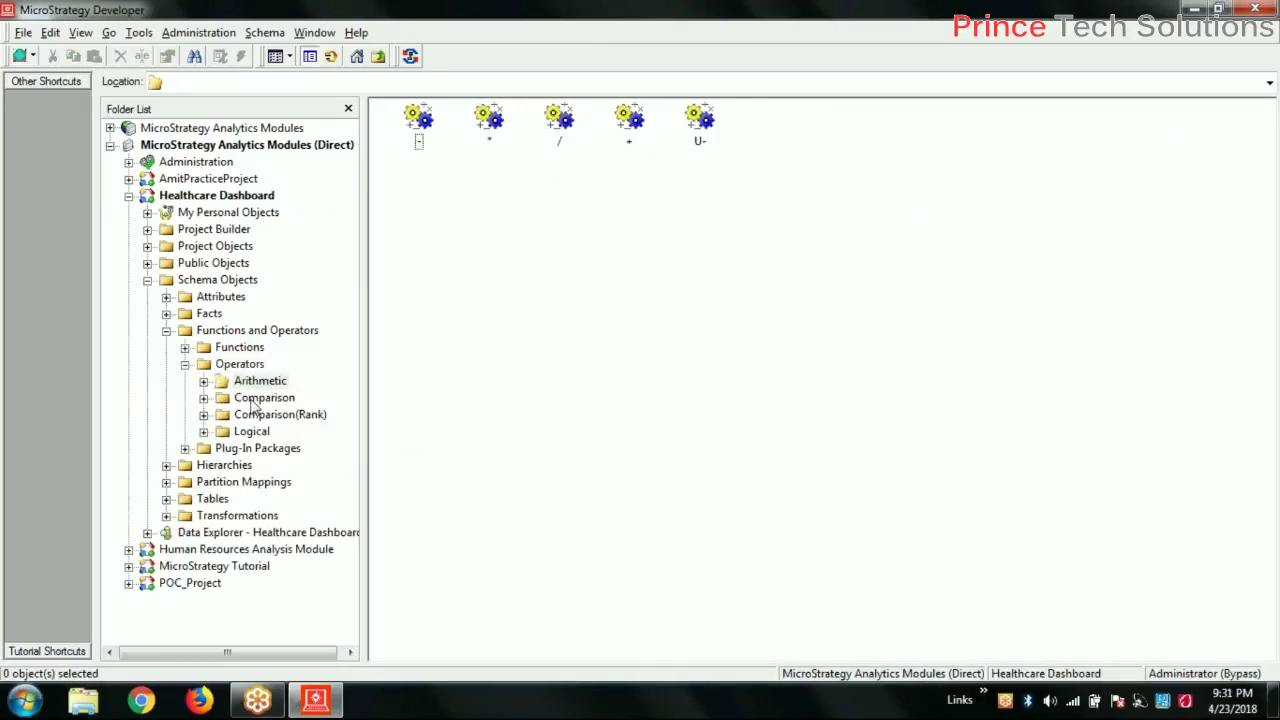
pyautogui.click(185, 364)
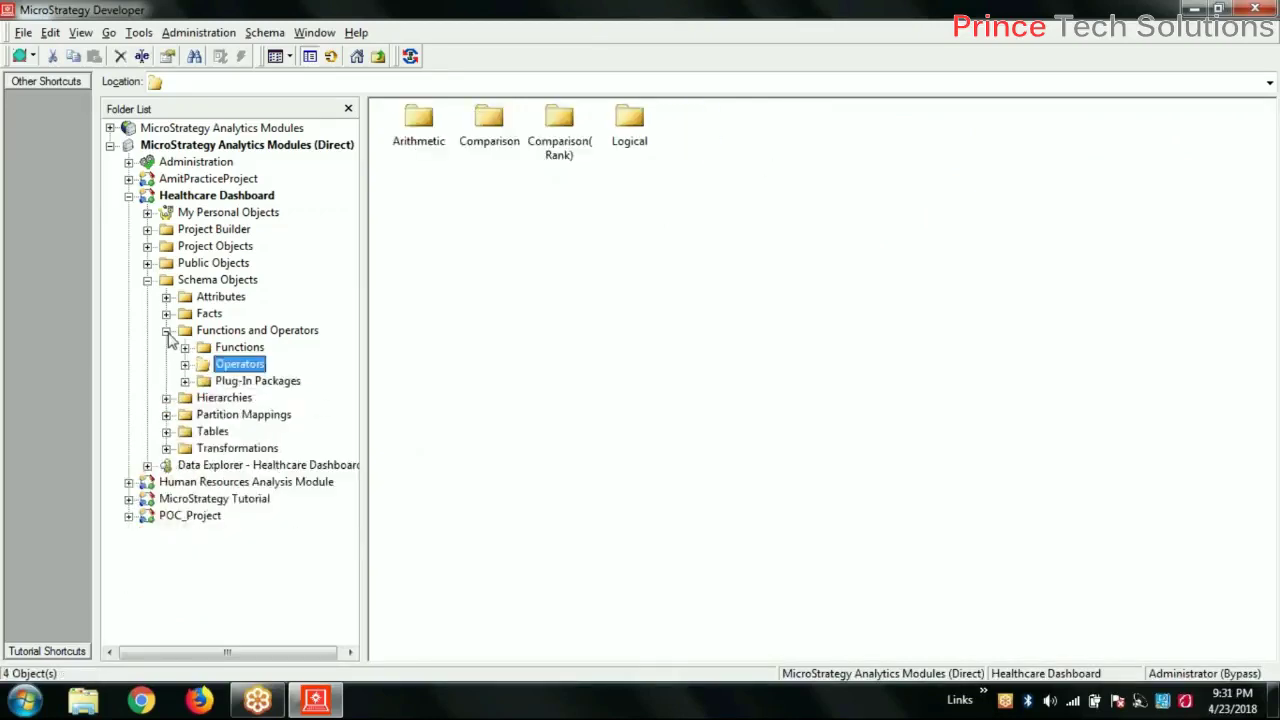
pyautogui.click(166, 331)
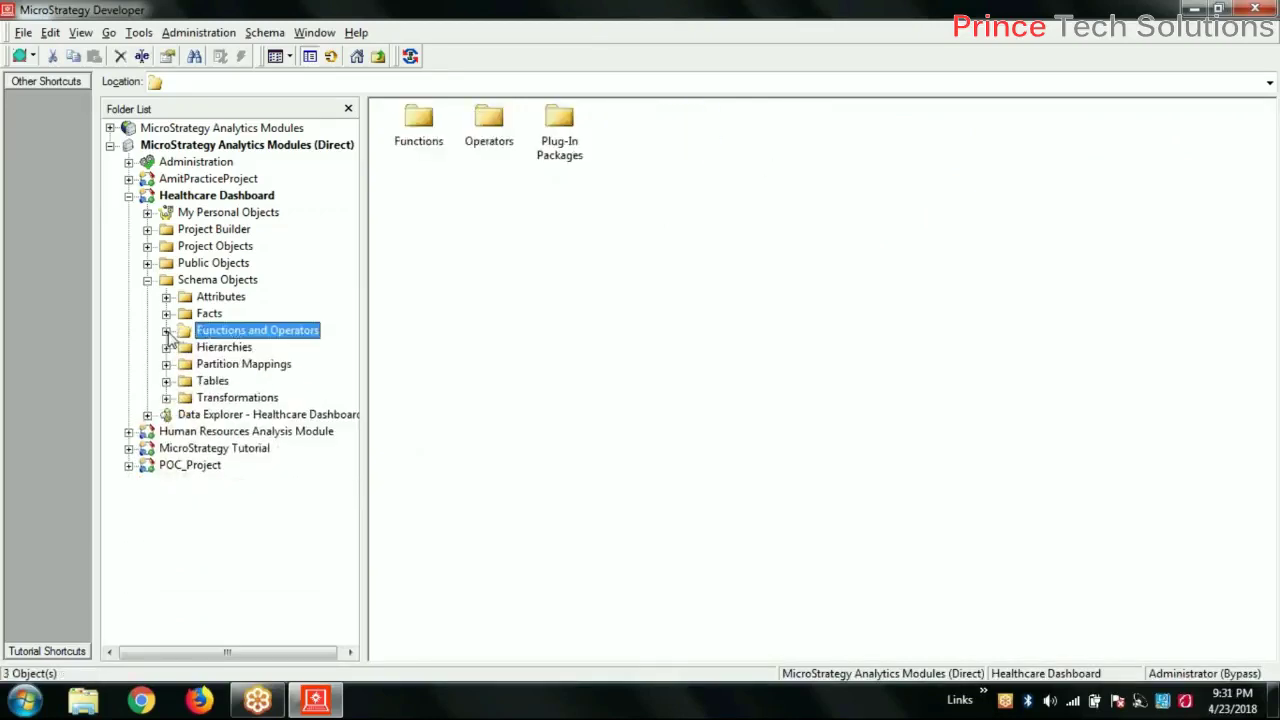
pyautogui.click(224, 348)
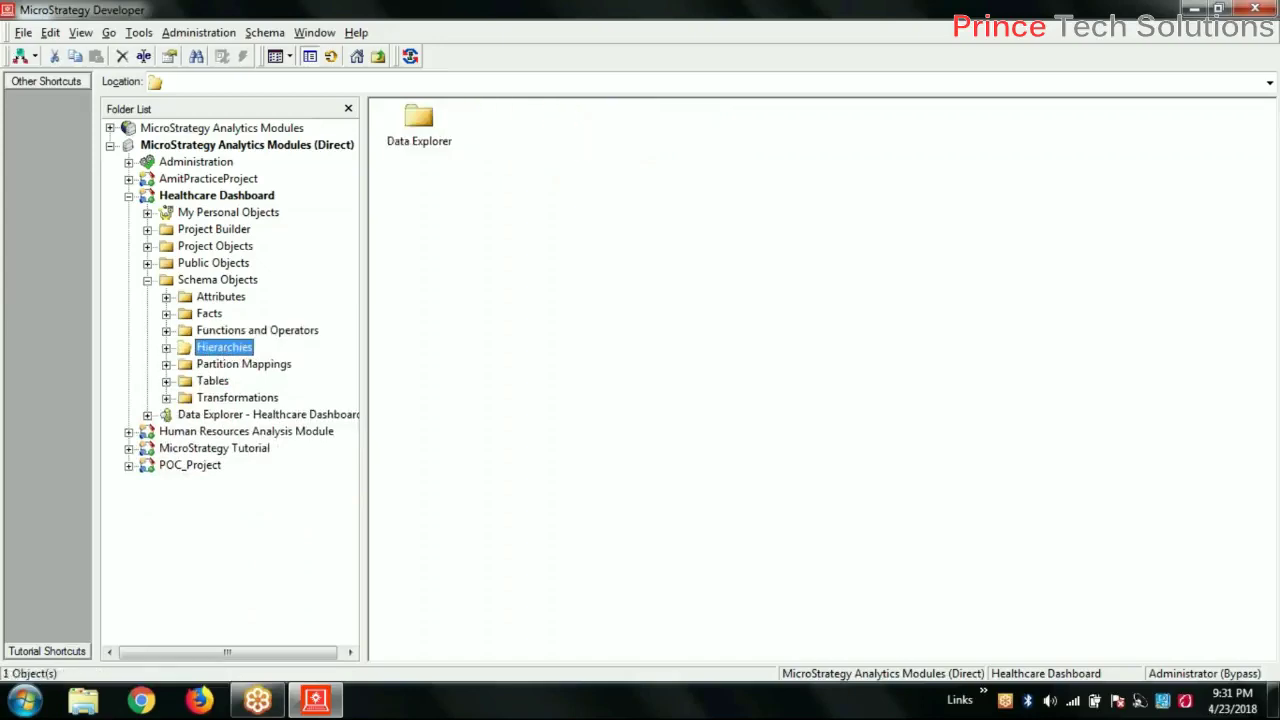
# Step: Start a new hierarchy and add Scl Country and Scl State to its objects
pyautogui.rightClick(509, 345)
pyautogui.moveTo(607, 481)
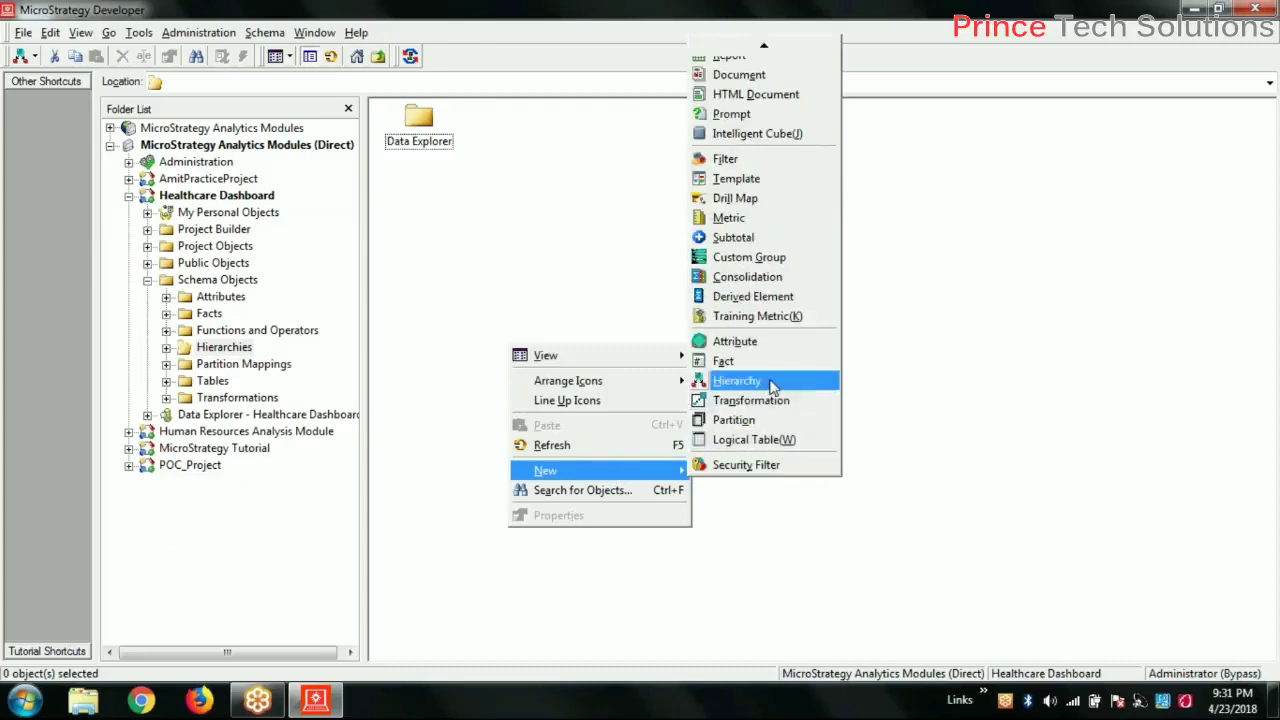
pyautogui.click(773, 384)
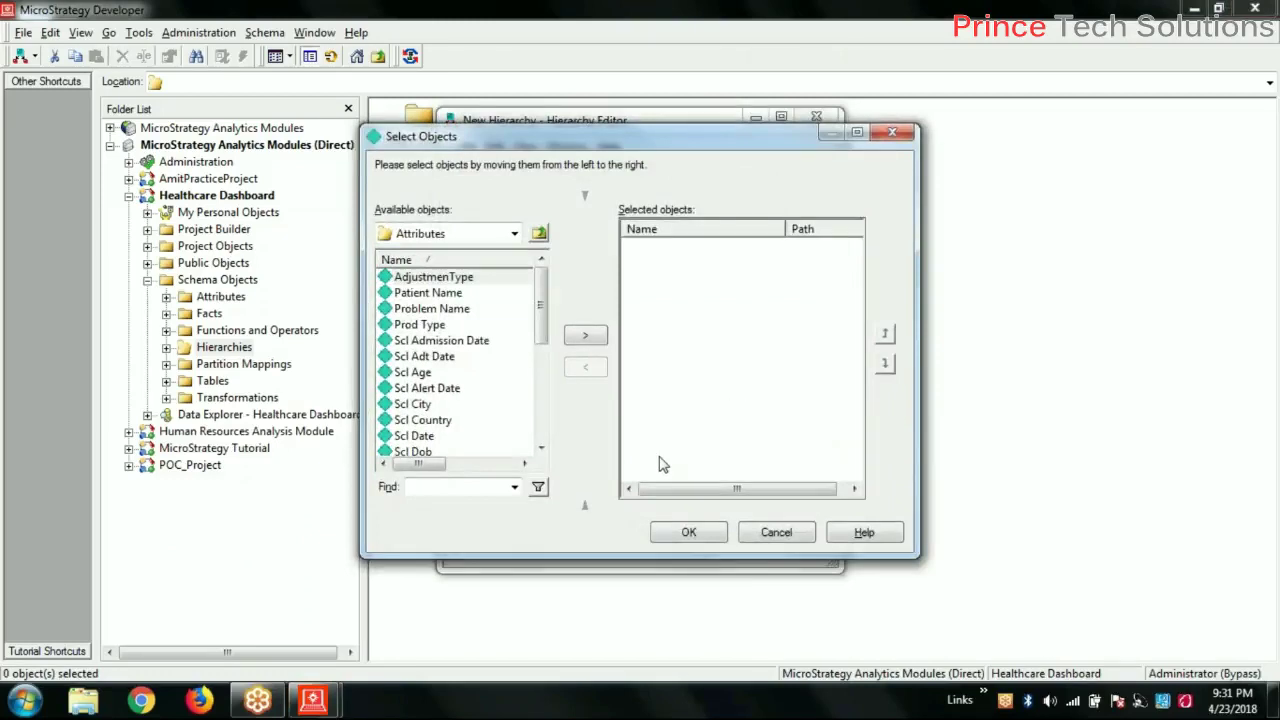
pyautogui.click(430, 420)
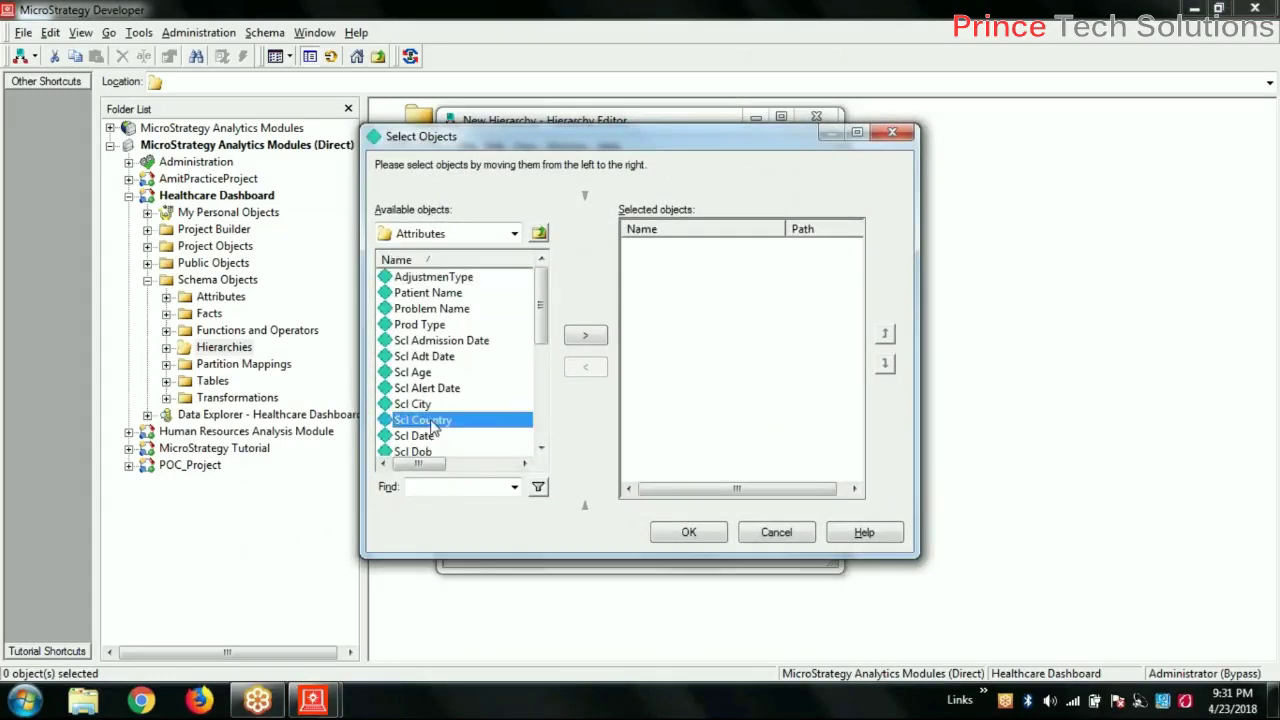
pyautogui.click(587, 338)
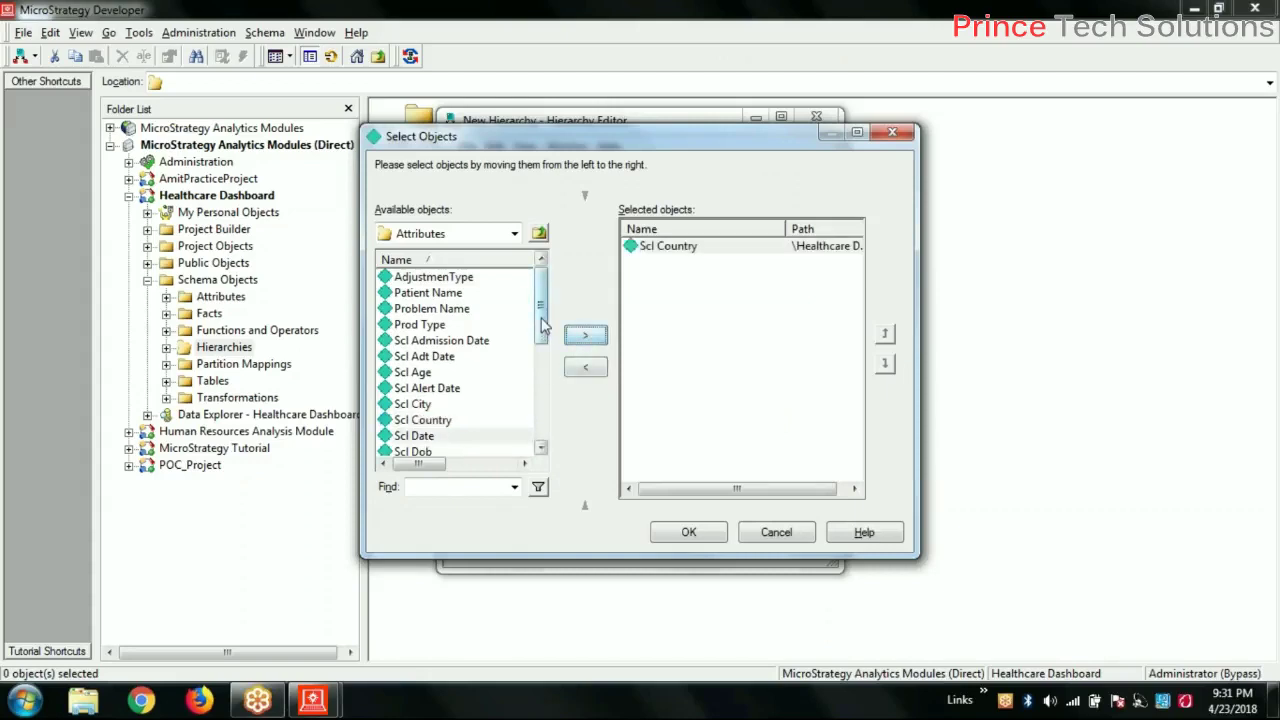
pyautogui.moveTo(543, 325); pyautogui.dragTo(535, 300)
pyautogui.moveTo(541, 325); pyautogui.dragTo(540, 427)
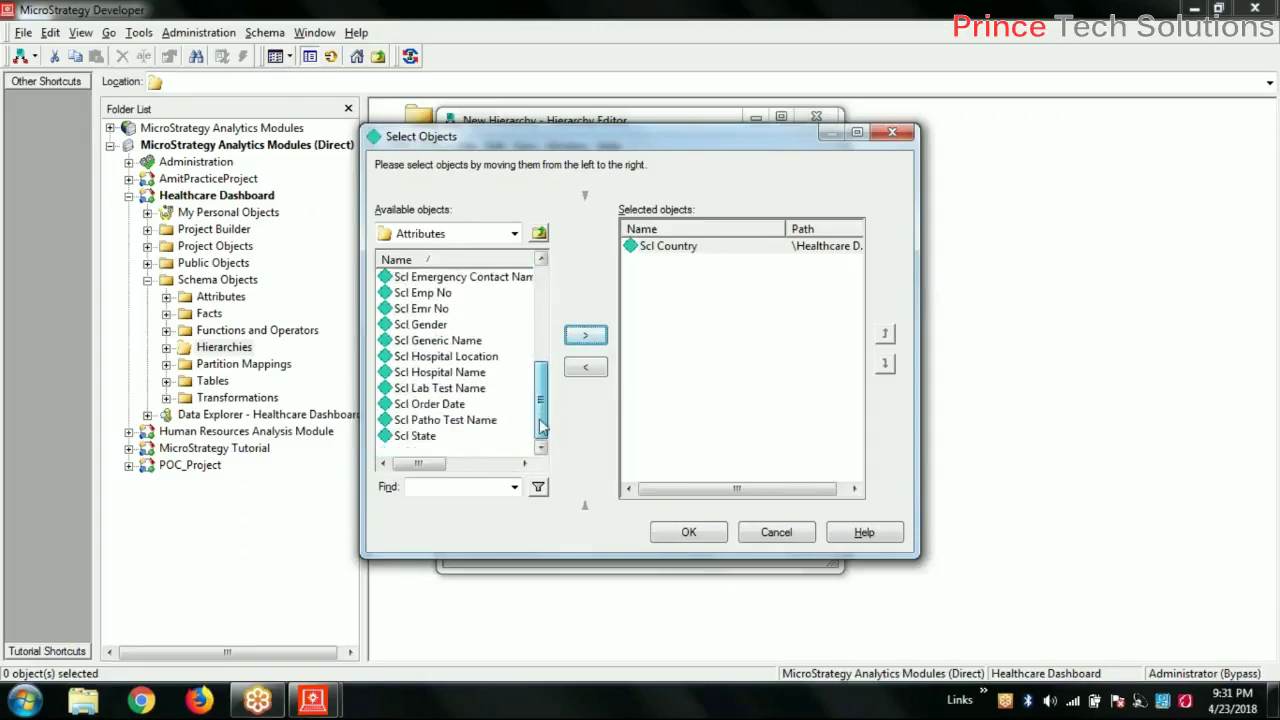
pyautogui.click(418, 438)
pyautogui.click(594, 340)
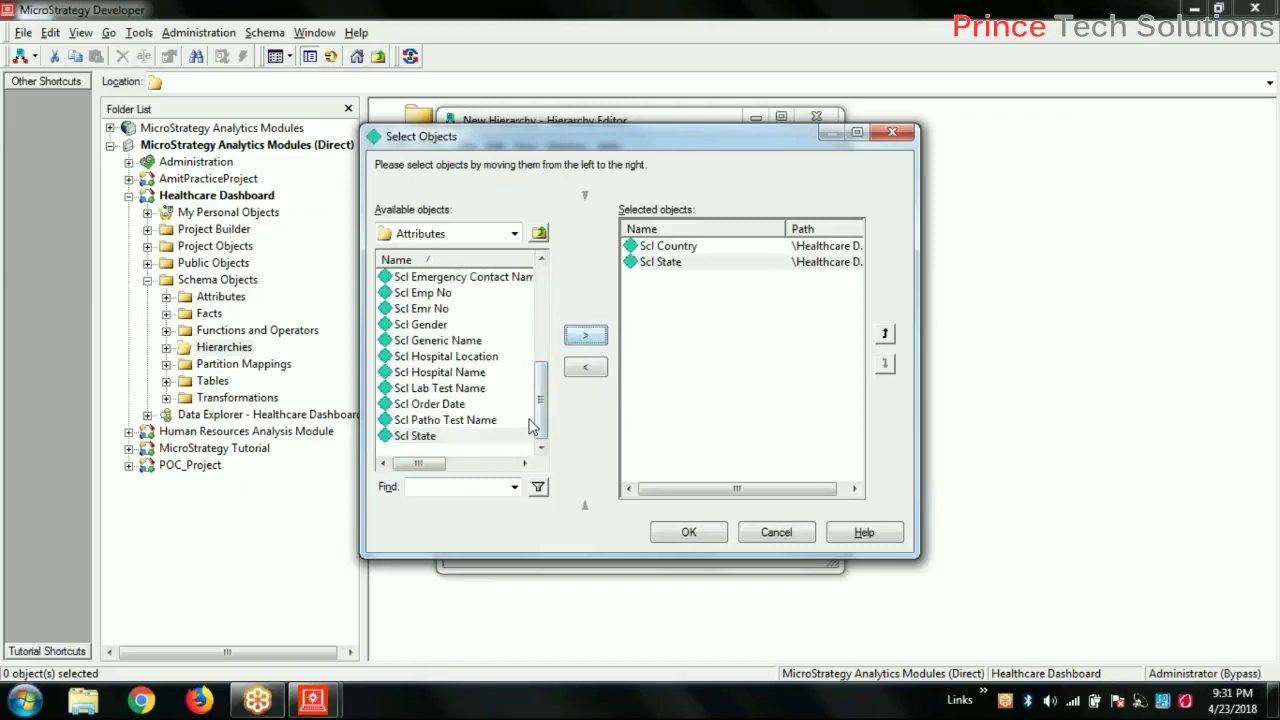
pyautogui.moveTo(541, 400); pyautogui.dragTo(541, 303)
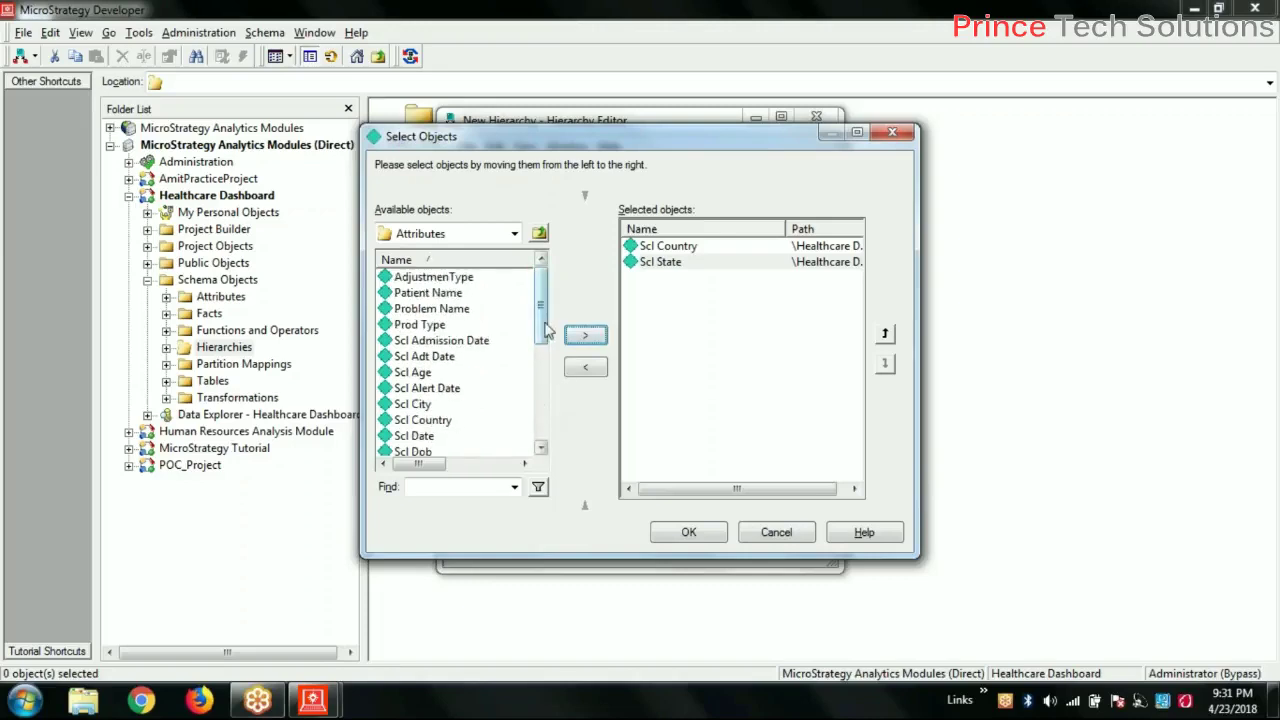
pyautogui.moveTo(543, 306); pyautogui.dragTo(543, 420)
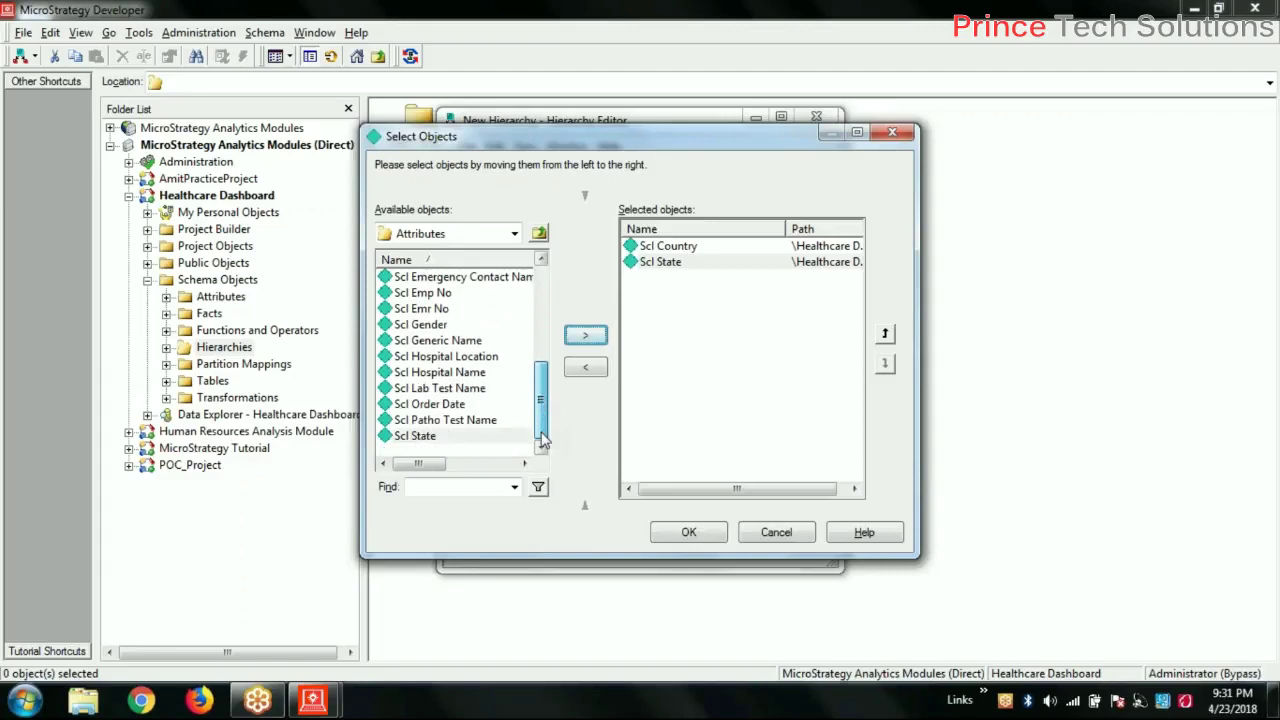
pyautogui.moveTo(543, 440); pyautogui.dragTo(541, 325)
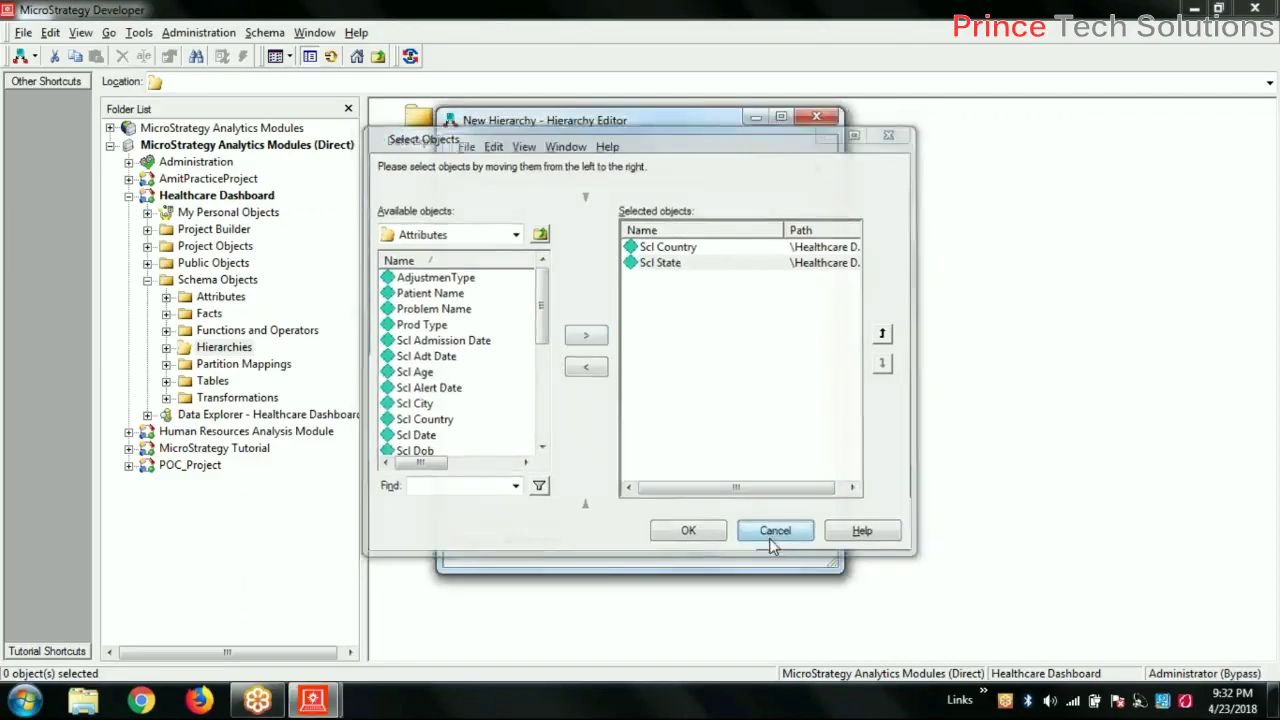
# Step: Close the hierarchy editor, acknowledge the can't-save warning, and discard the hierarchy
pyautogui.click(816, 116)
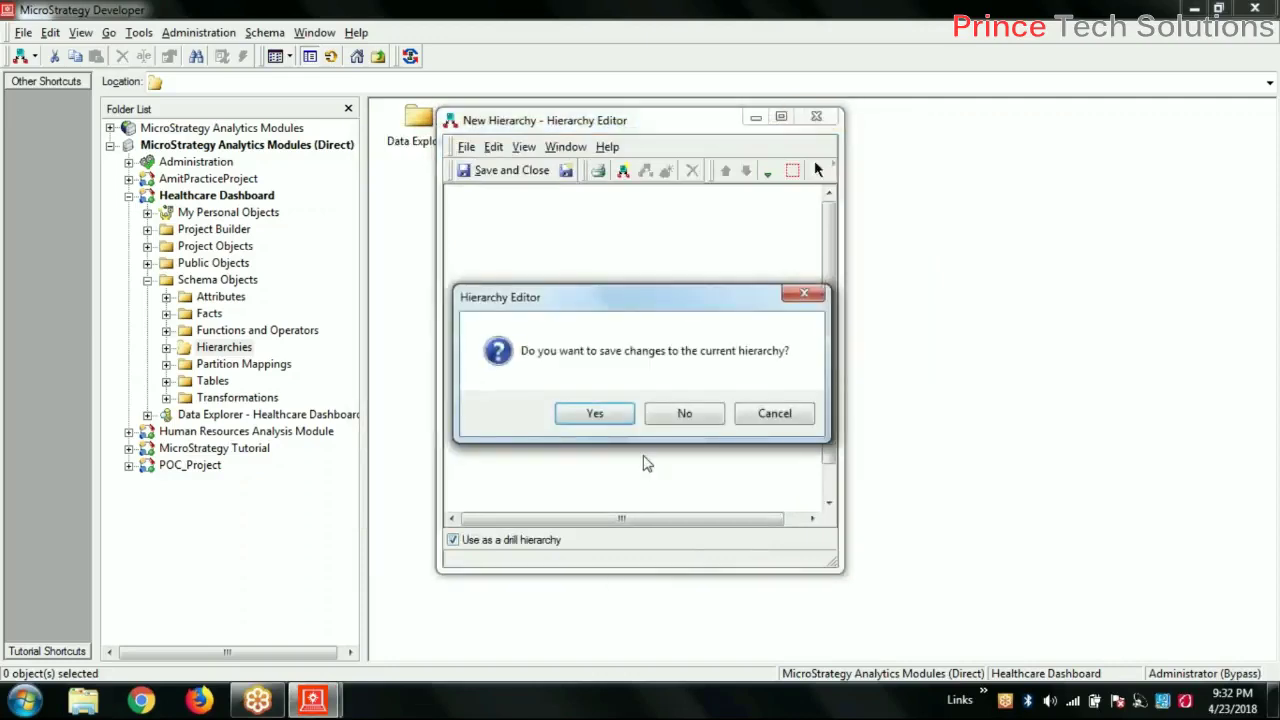
pyautogui.click(605, 422)
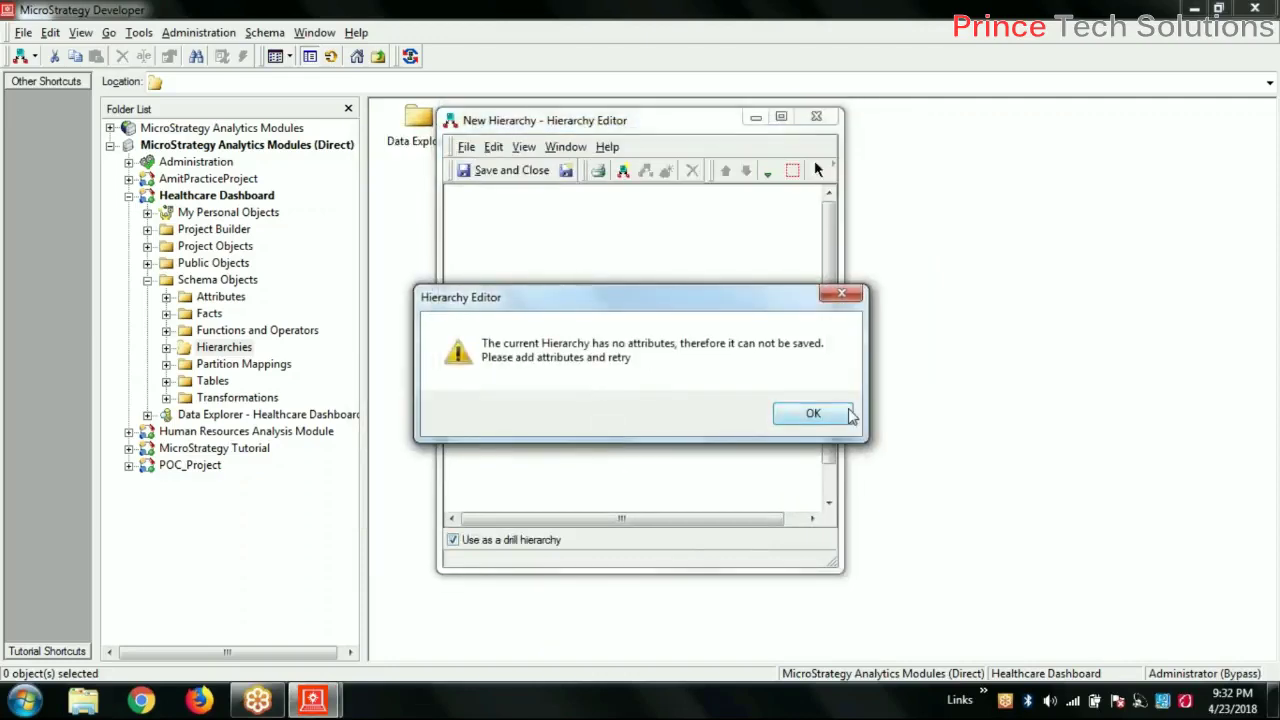
pyautogui.click(813, 413)
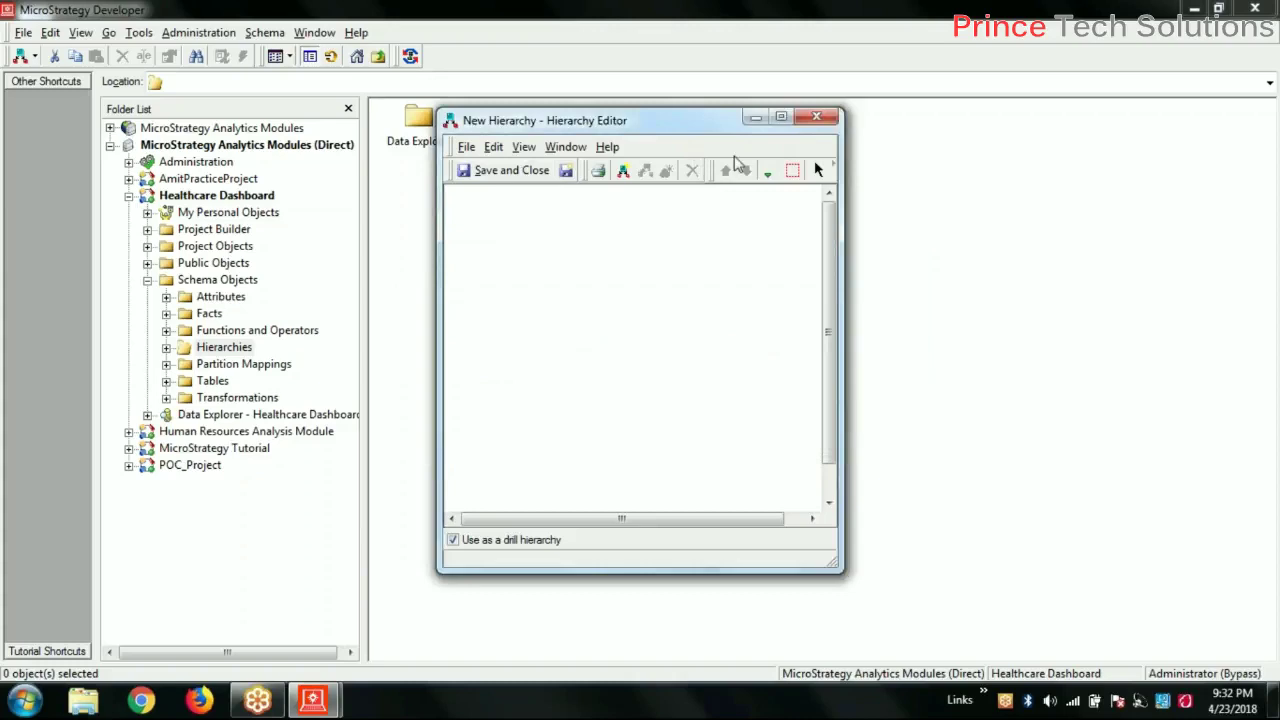
pyautogui.click(816, 116)
pyautogui.click(684, 411)
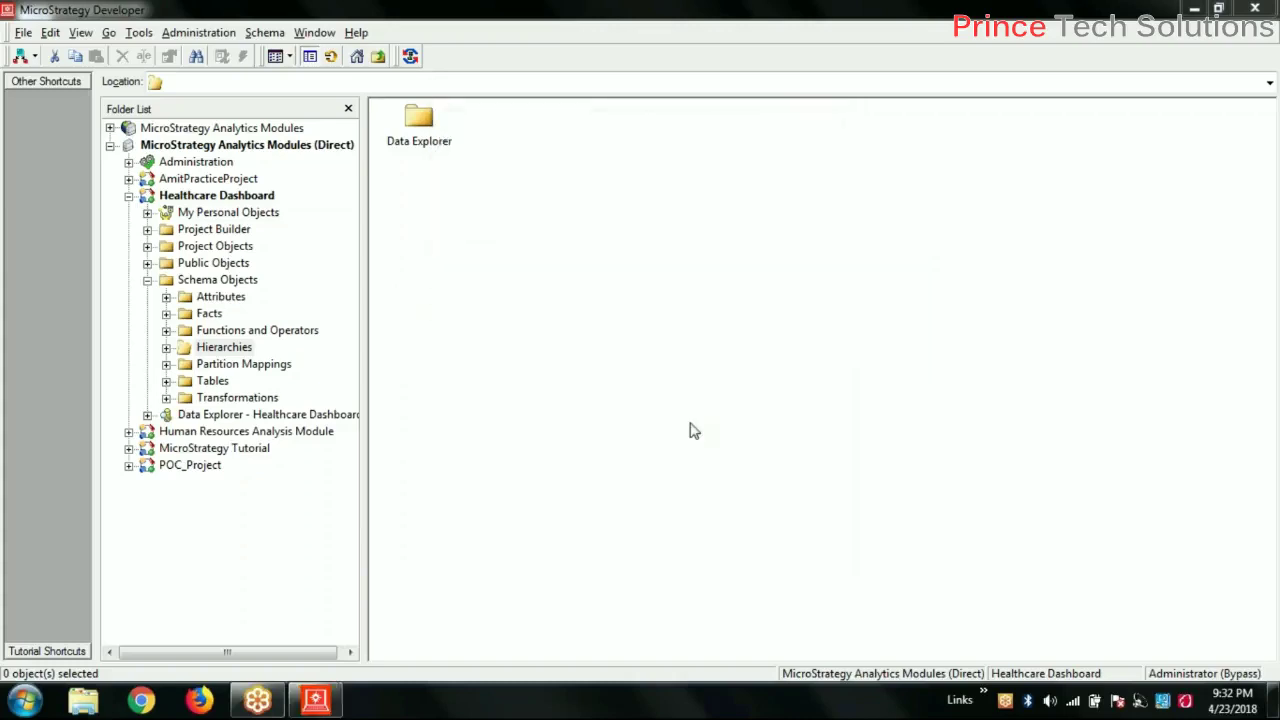
# Step: Create a new attribute in the Attributes folder using source table T_SCL_CD_REGION
pyautogui.click(224, 298)
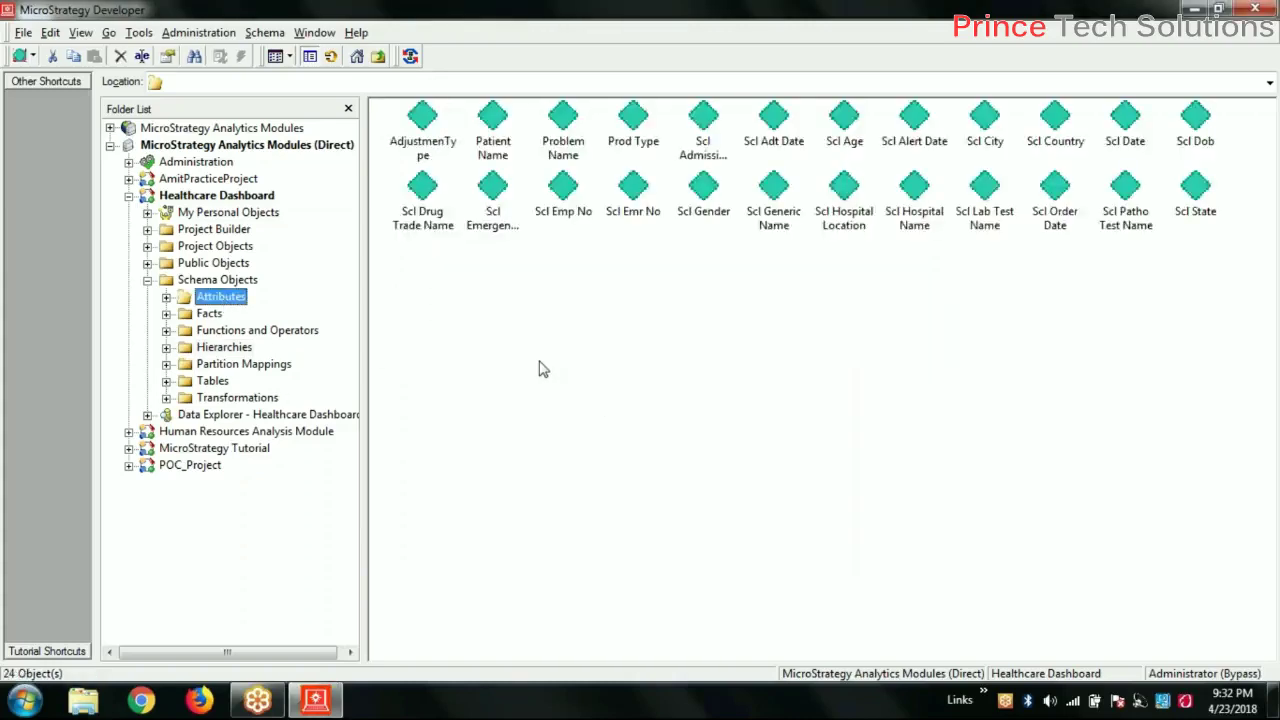
pyautogui.rightClick(503, 338)
pyautogui.moveTo(557, 466)
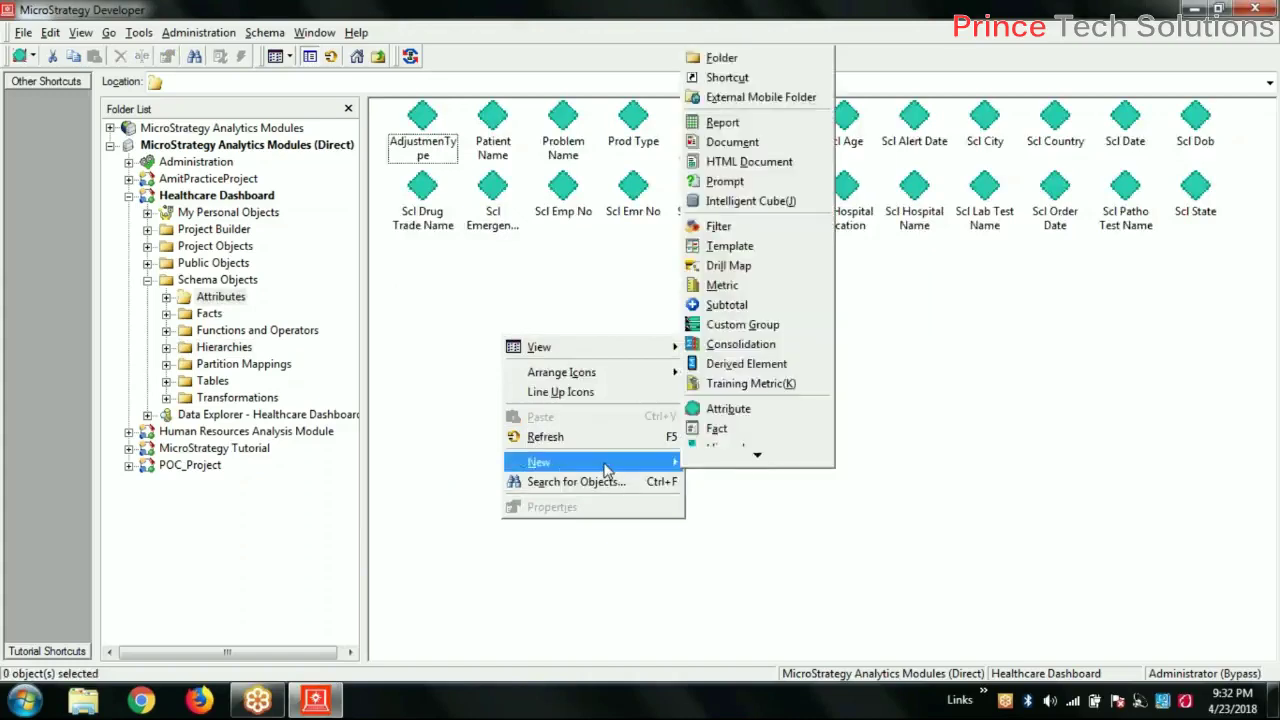
pyautogui.click(735, 330)
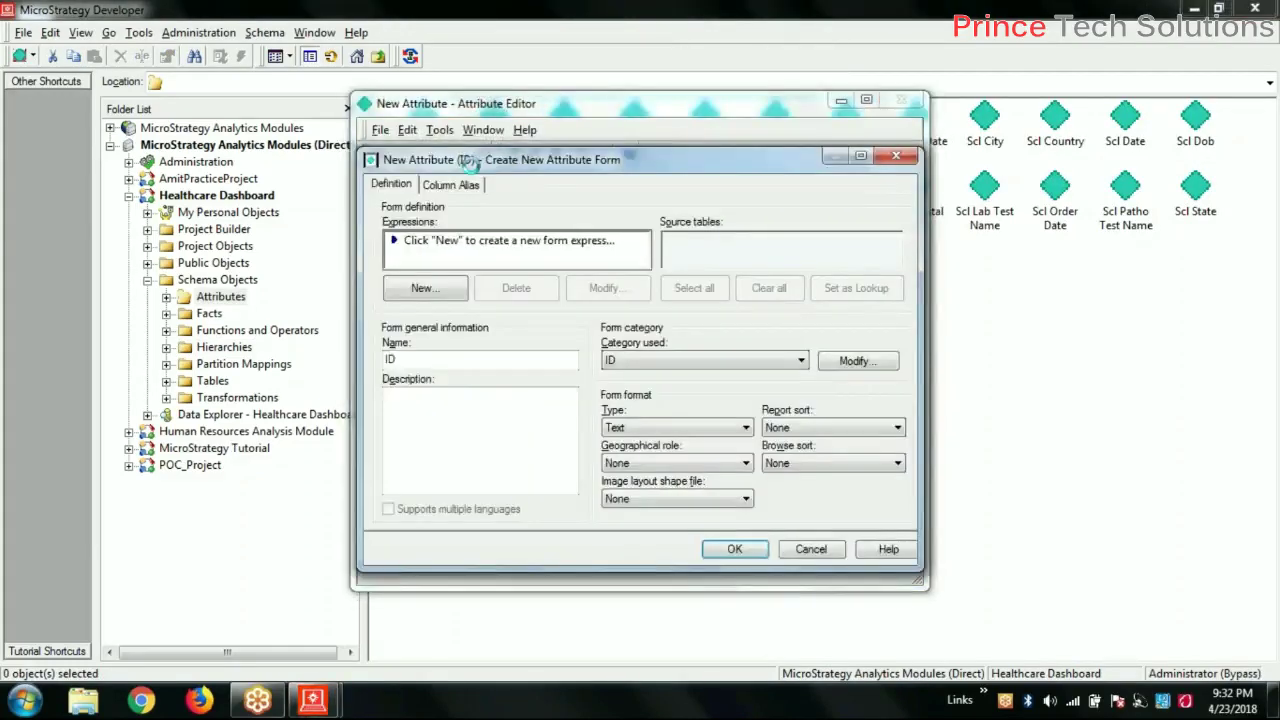
pyautogui.click(497, 257)
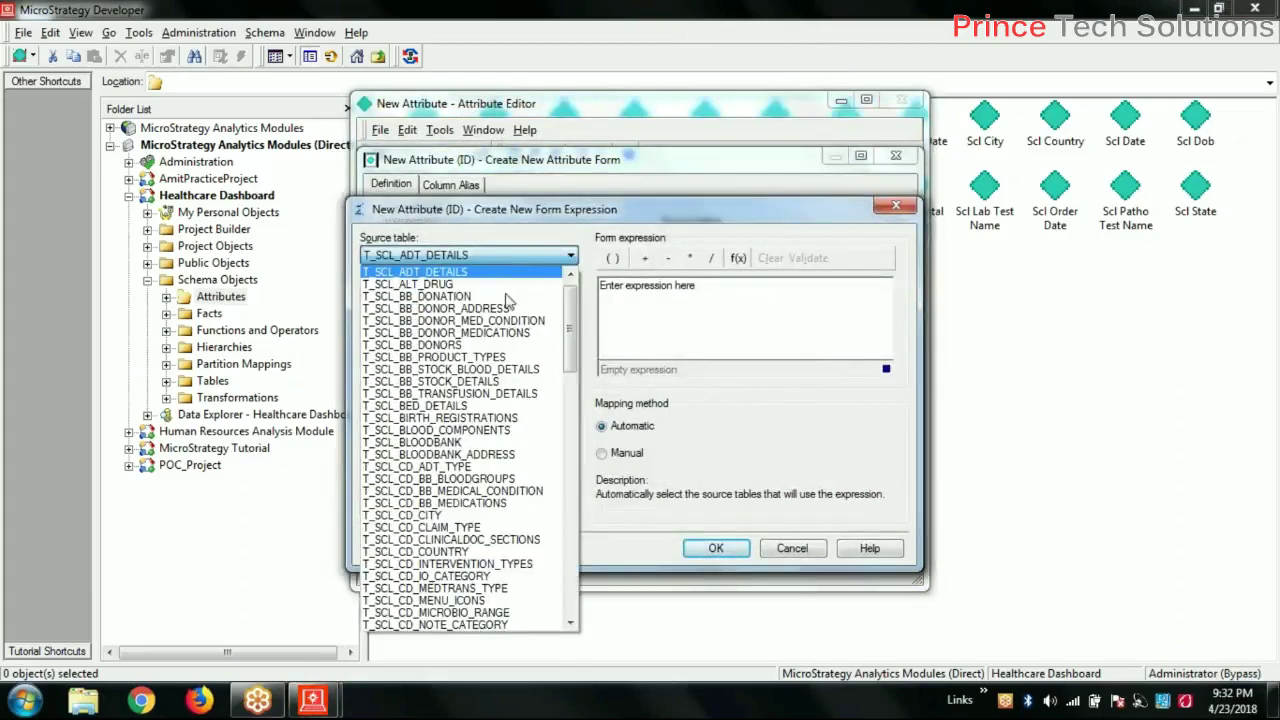
pyautogui.scroll(-1, 507, 468)
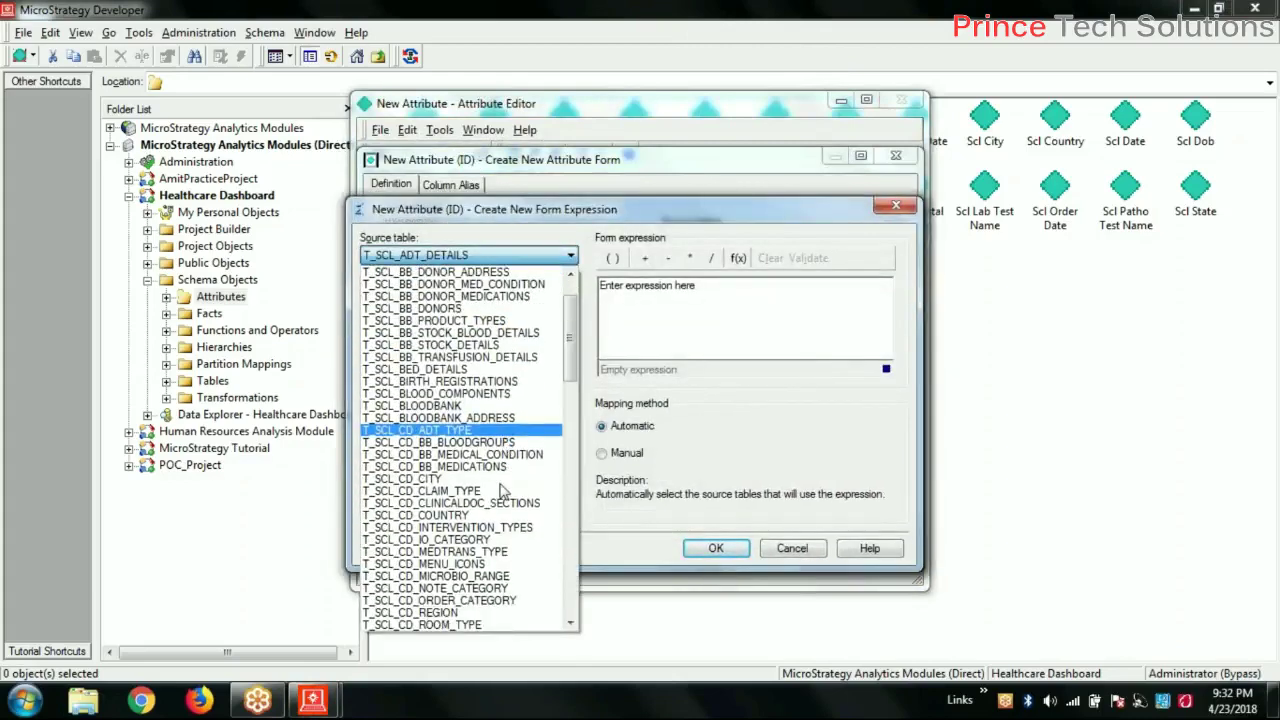
pyautogui.click(445, 612)
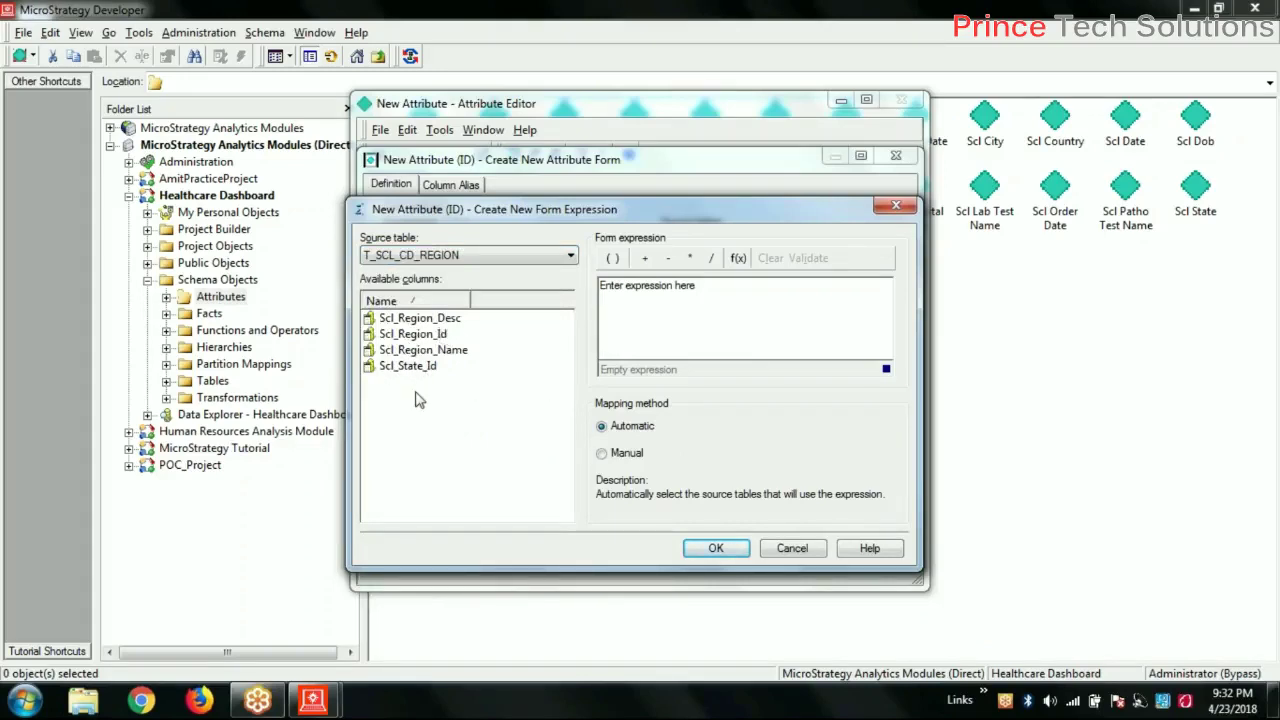
# Step: Set the form expression to Scl_Region_Name instead of Scl_Region_Id and confirm it
pyautogui.click(432, 335)
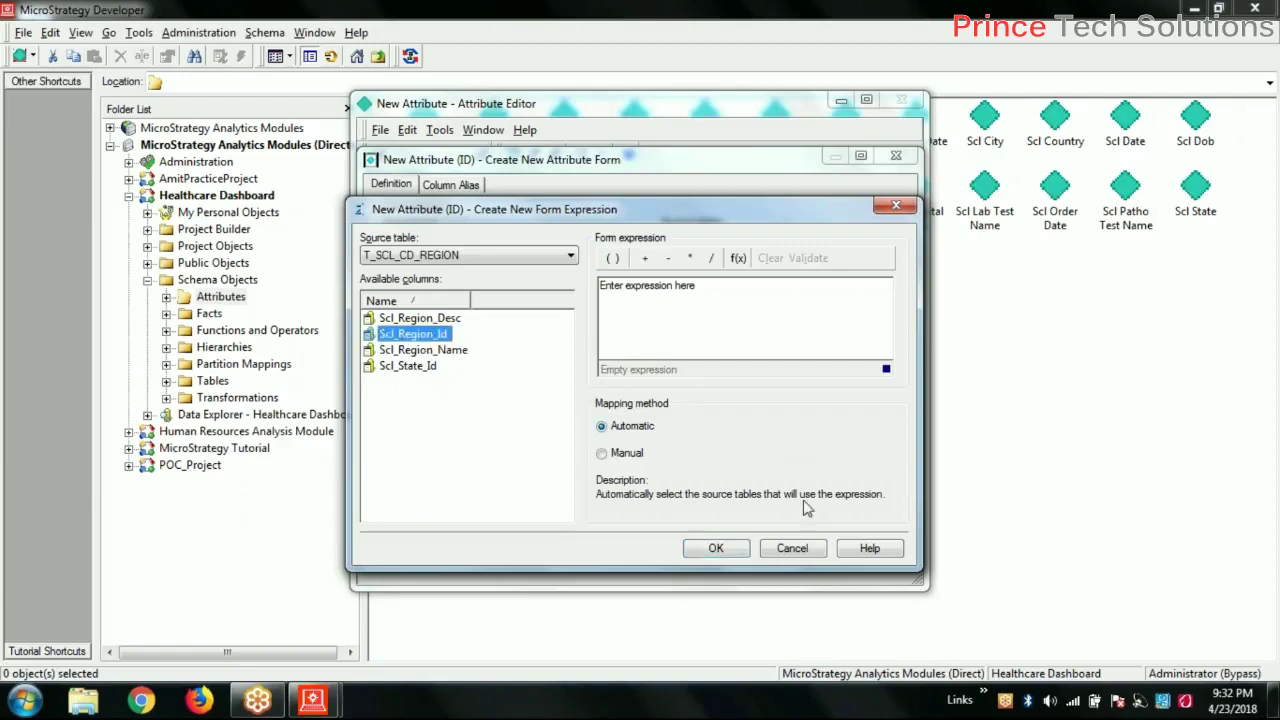
pyautogui.doubleClick(432, 335)
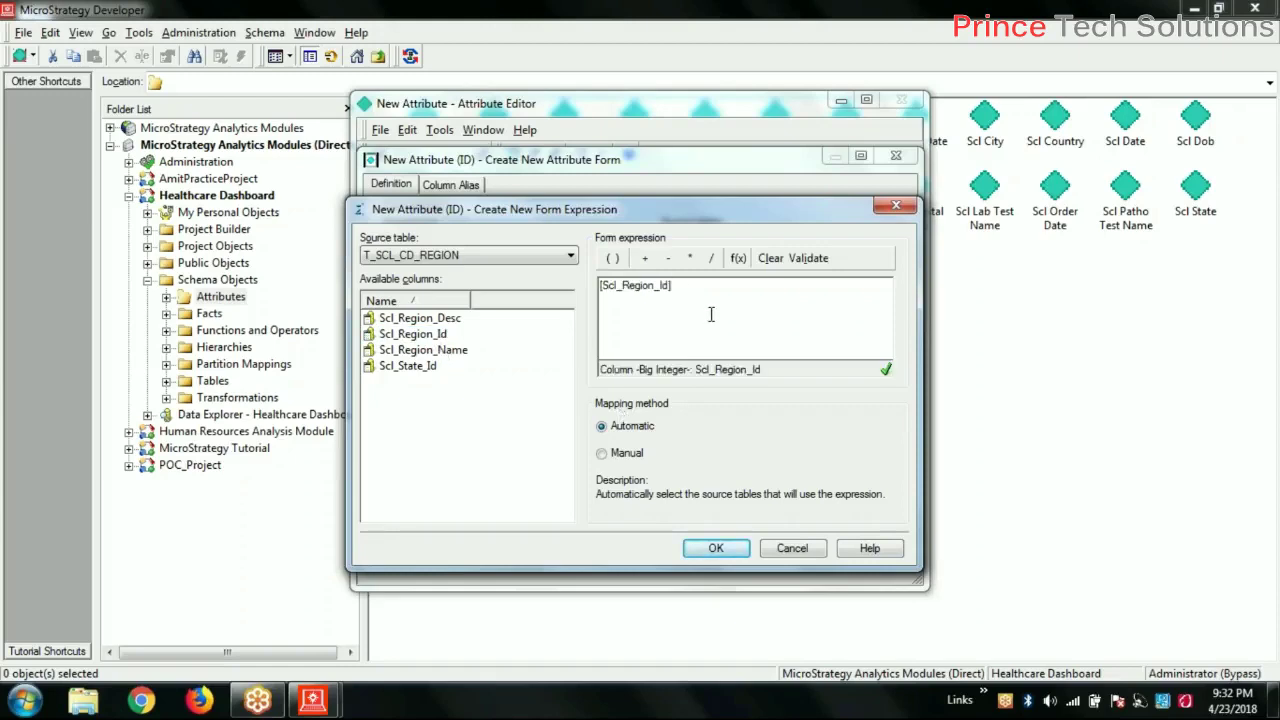
pyautogui.hotkey('ctrl', 'a')
pyautogui.press('Delete')
pyautogui.doubleClick(450, 352)
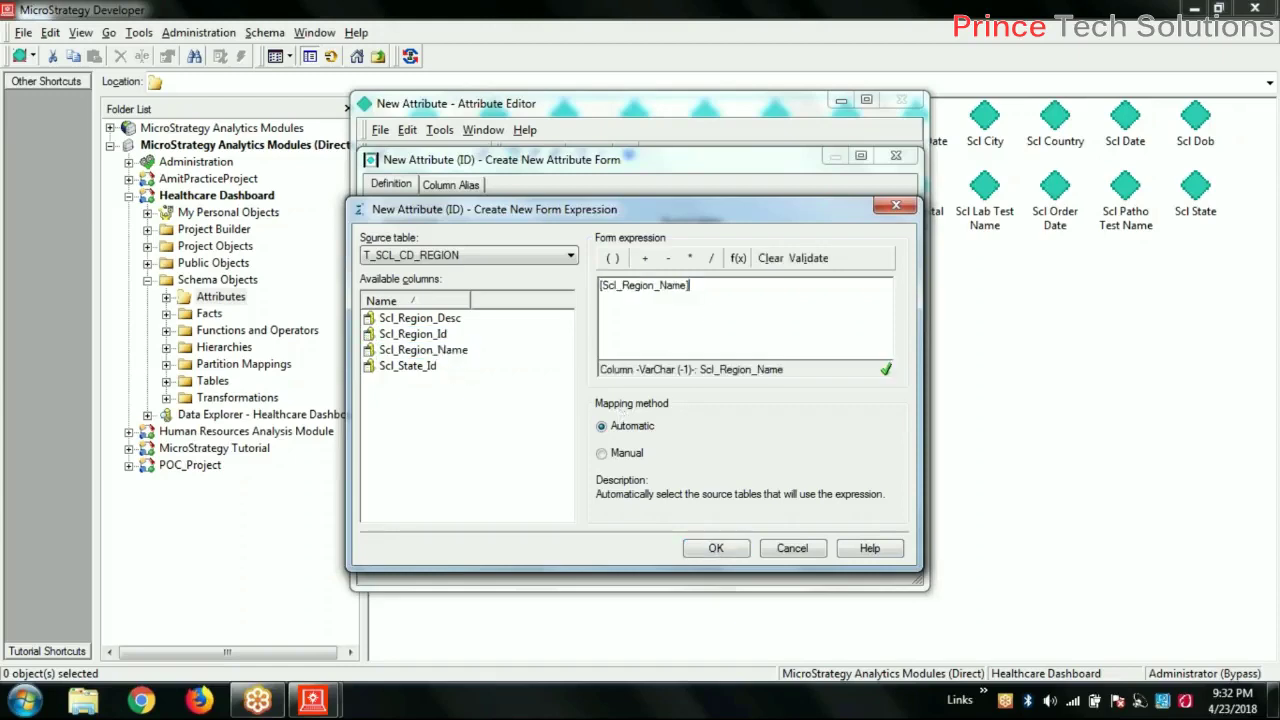
pyautogui.click(716, 549)
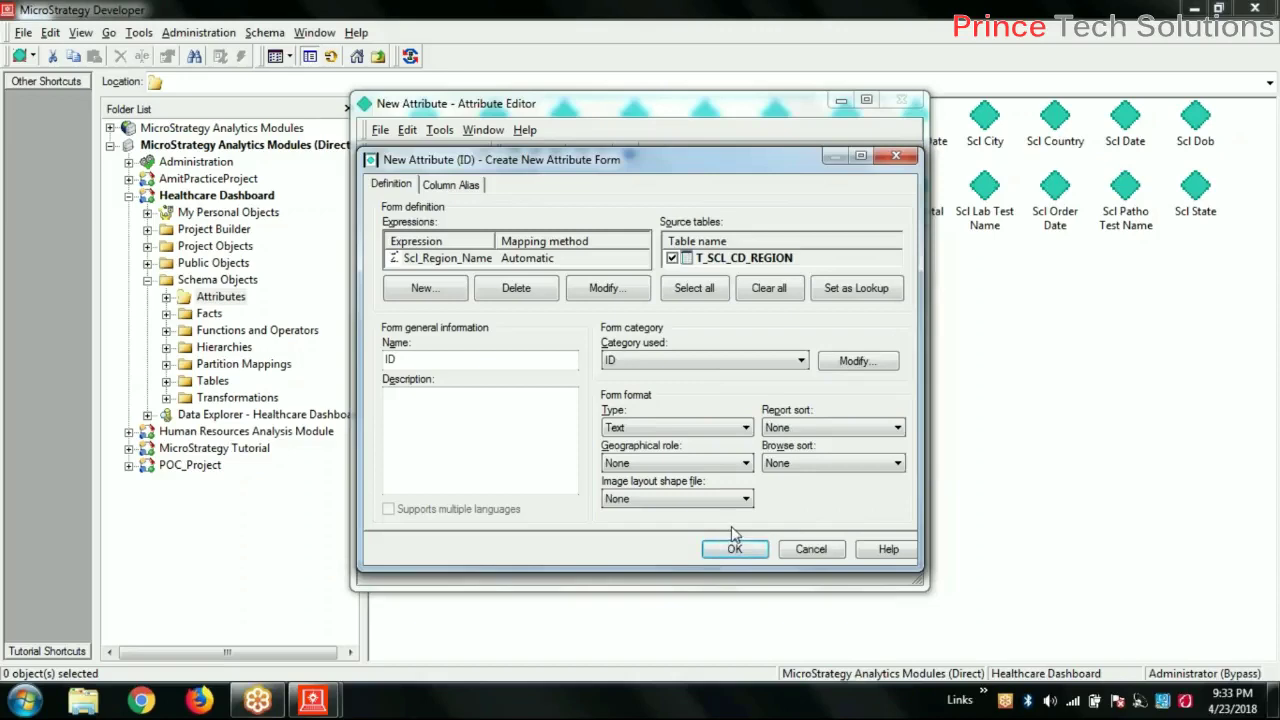
# Step: Confirm the ID form, accept the text data type warning, and save the attribute as 'Region'
pyautogui.click(733, 552)
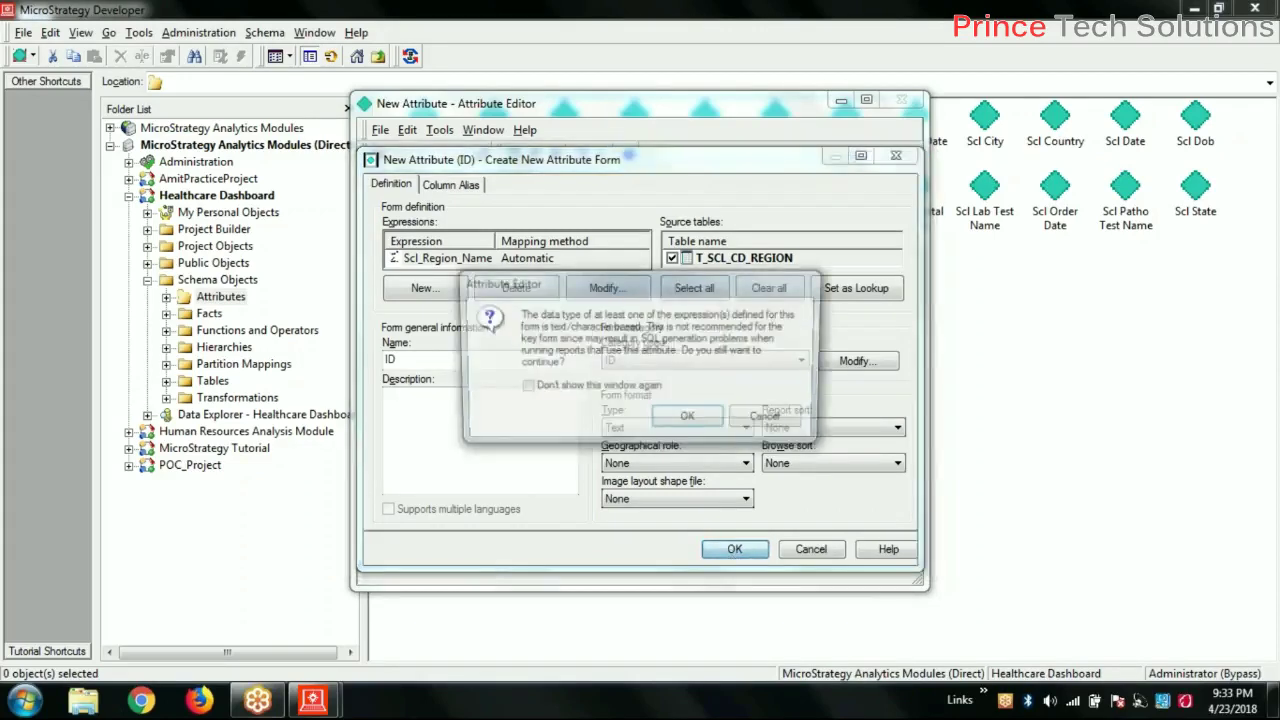
pyautogui.click(690, 420)
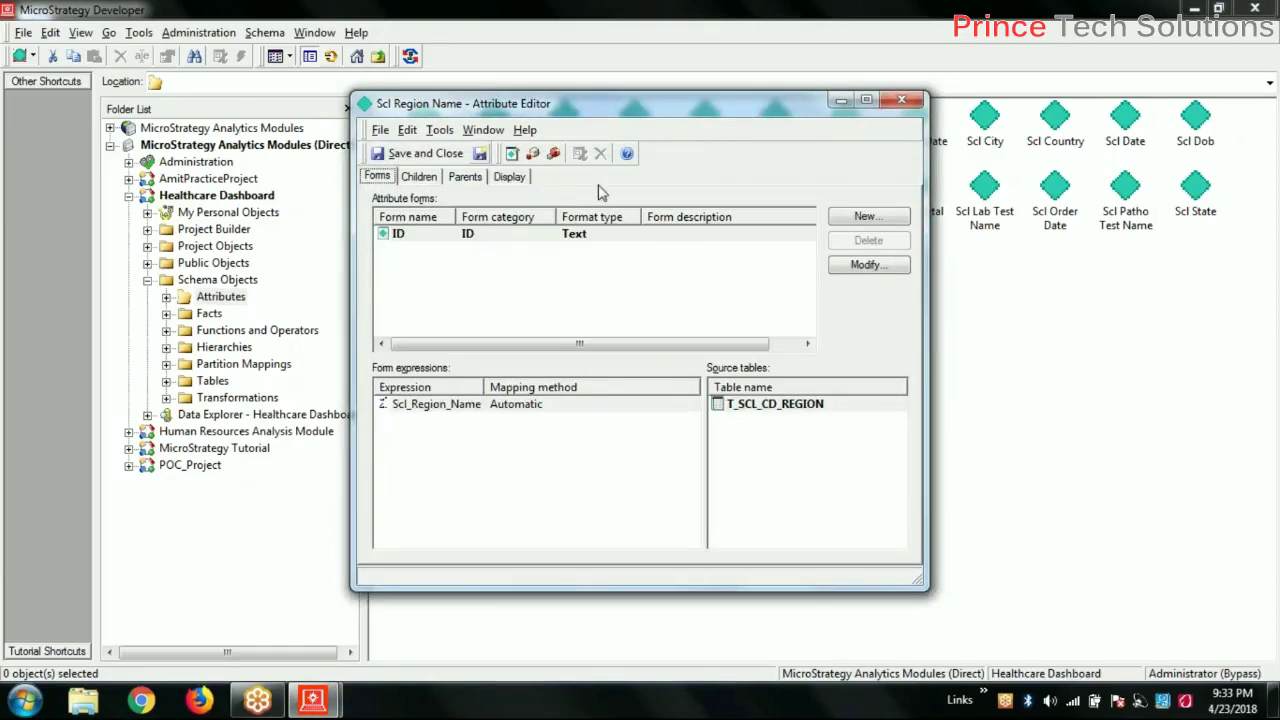
pyautogui.click(425, 155)
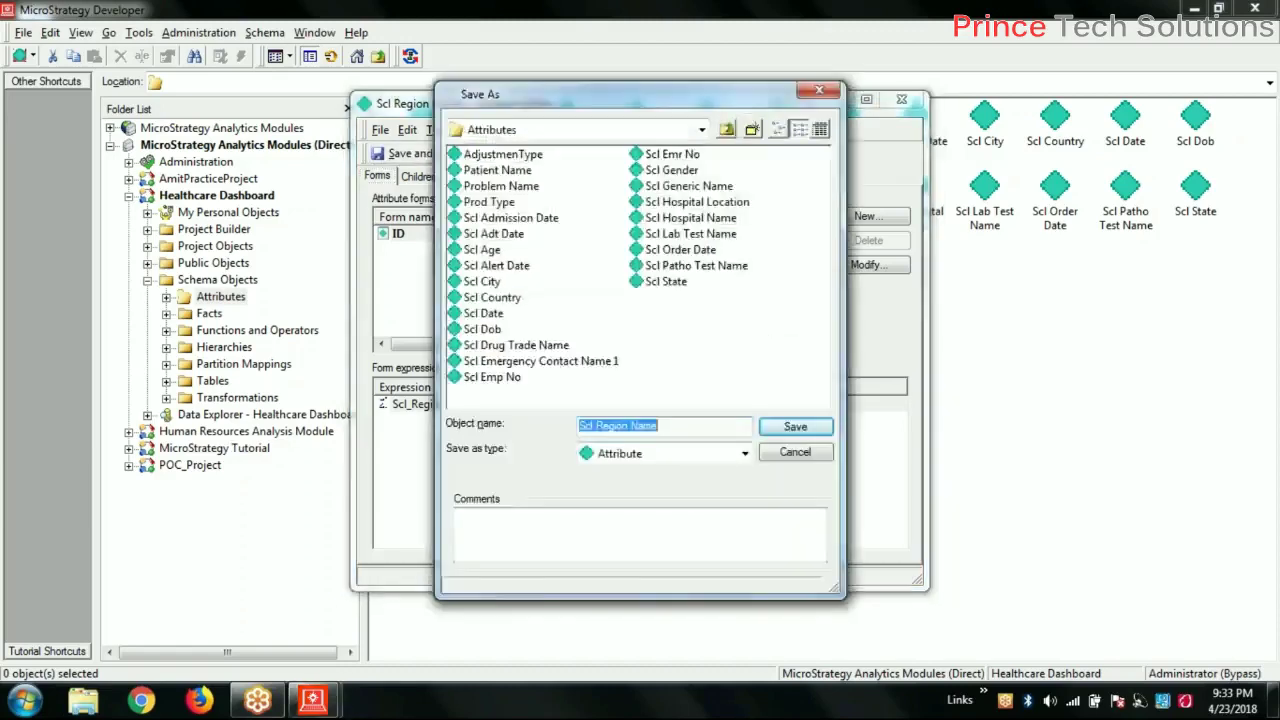
pyautogui.click(713, 430)
pyautogui.press('BackSpace')
pyautogui.press('BackSpace')
pyautogui.press('BackSpace')
pyautogui.press('BackSpace')
pyautogui.press('BackSpace')
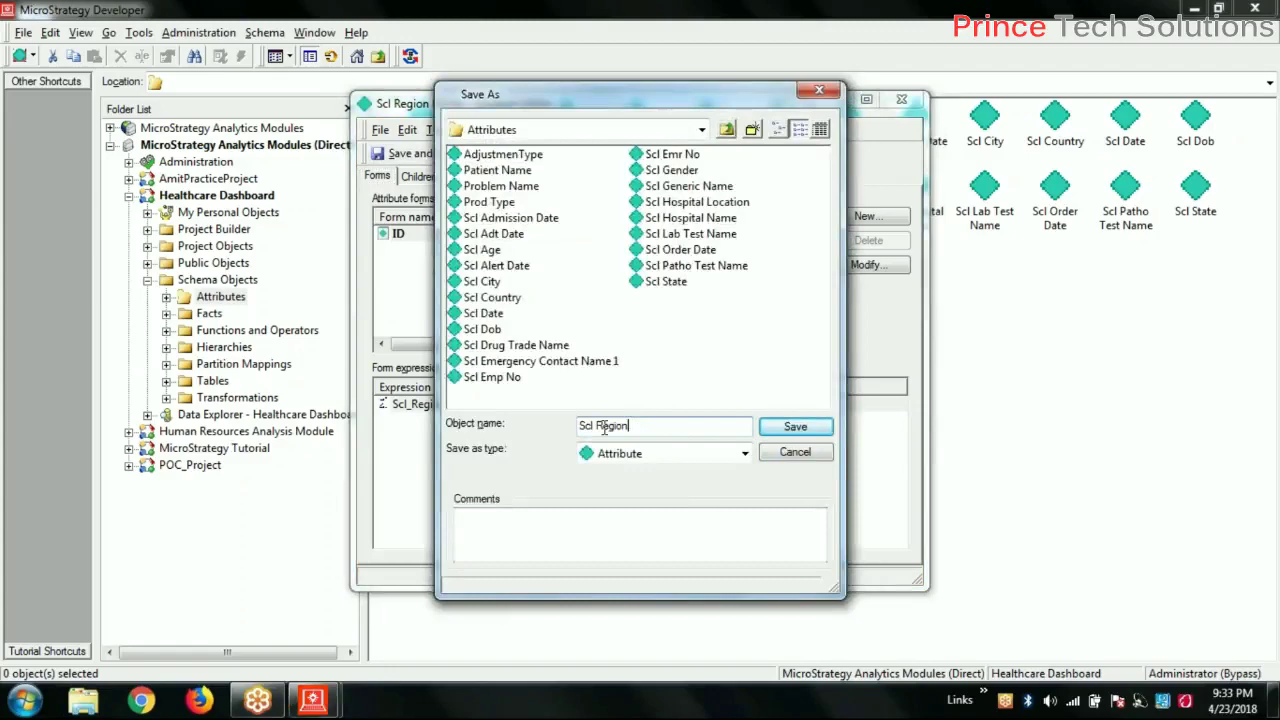
pyautogui.press('BackSpace')
pyautogui.press('BackSpace')
pyautogui.press('BackSpace')
pyautogui.press('BackSpace')
pyautogui.click(795, 426)
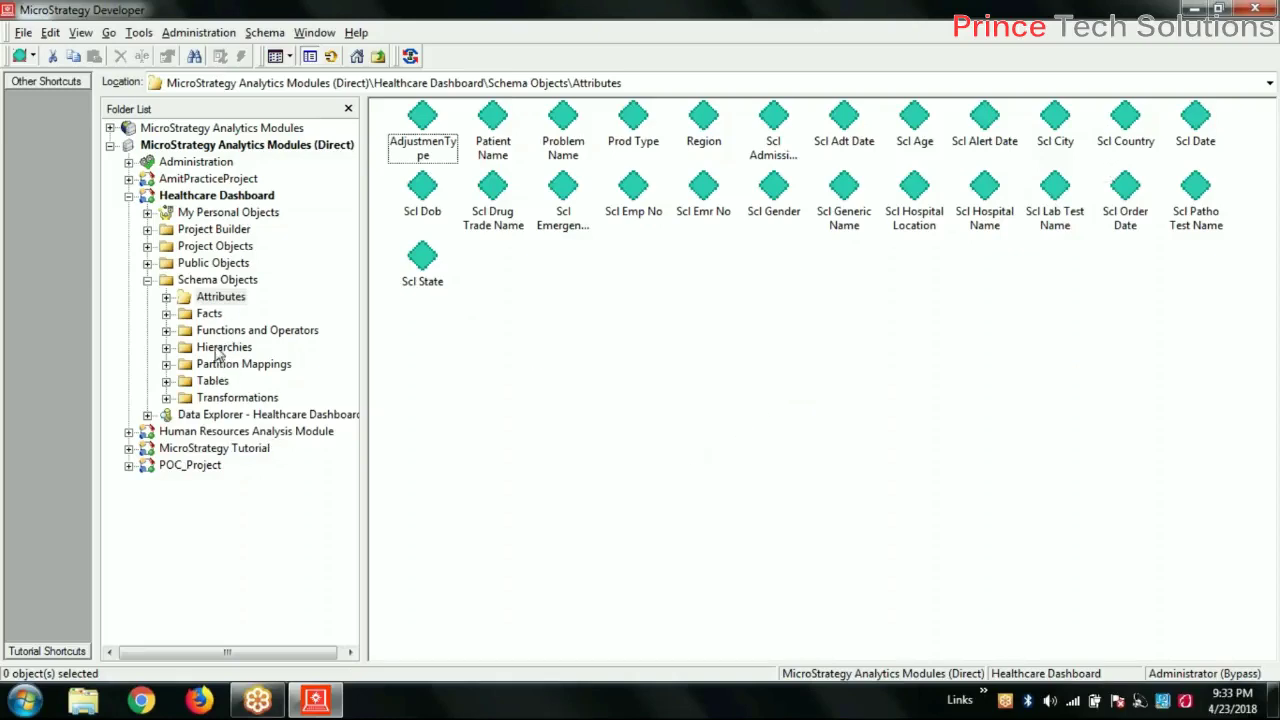
# Step: Start a new attribute and set T_SCL_INPATIENT_ADDS as its form's source table
pyautogui.rightClick(606, 400)
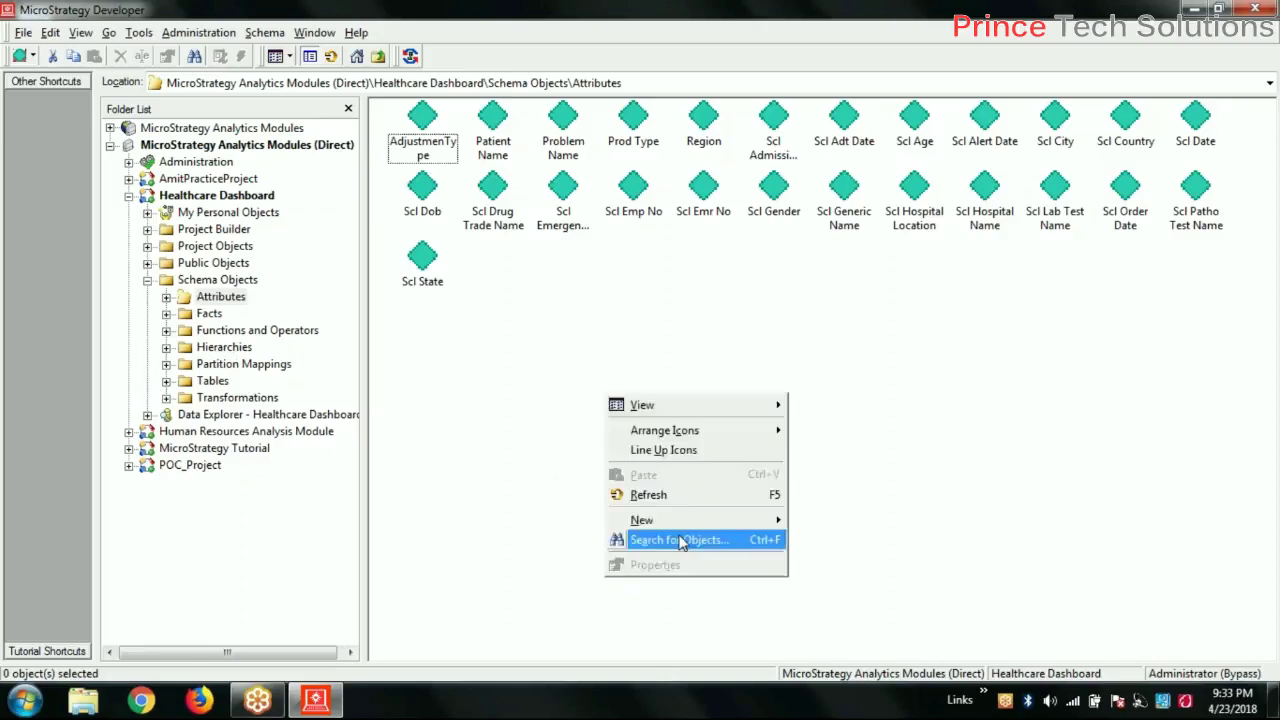
pyautogui.moveTo(688, 528)
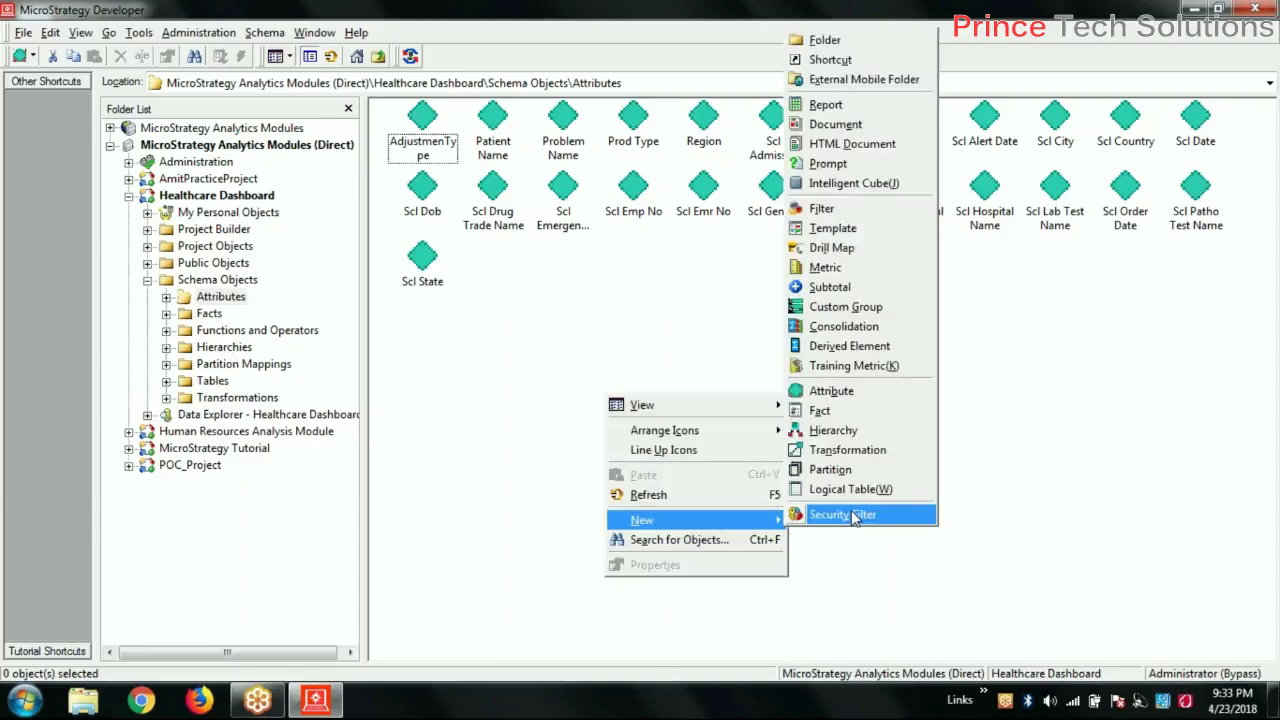
pyautogui.click(831, 391)
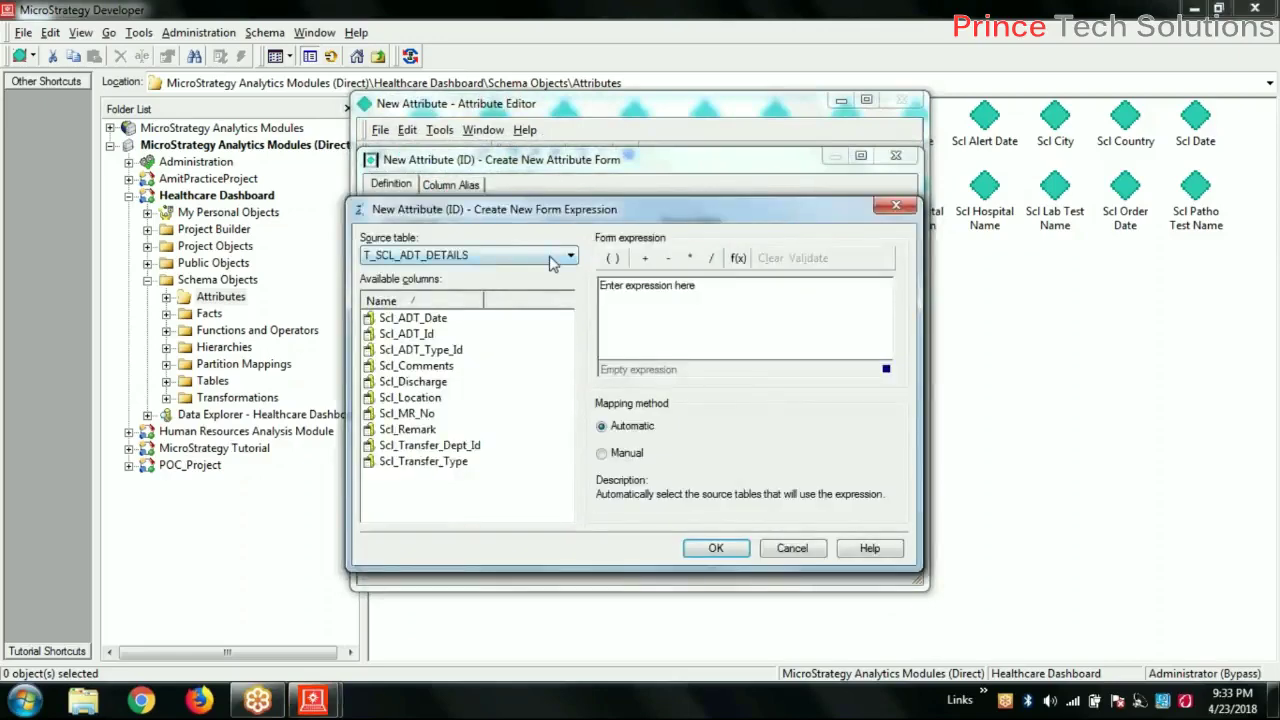
pyautogui.click(553, 258)
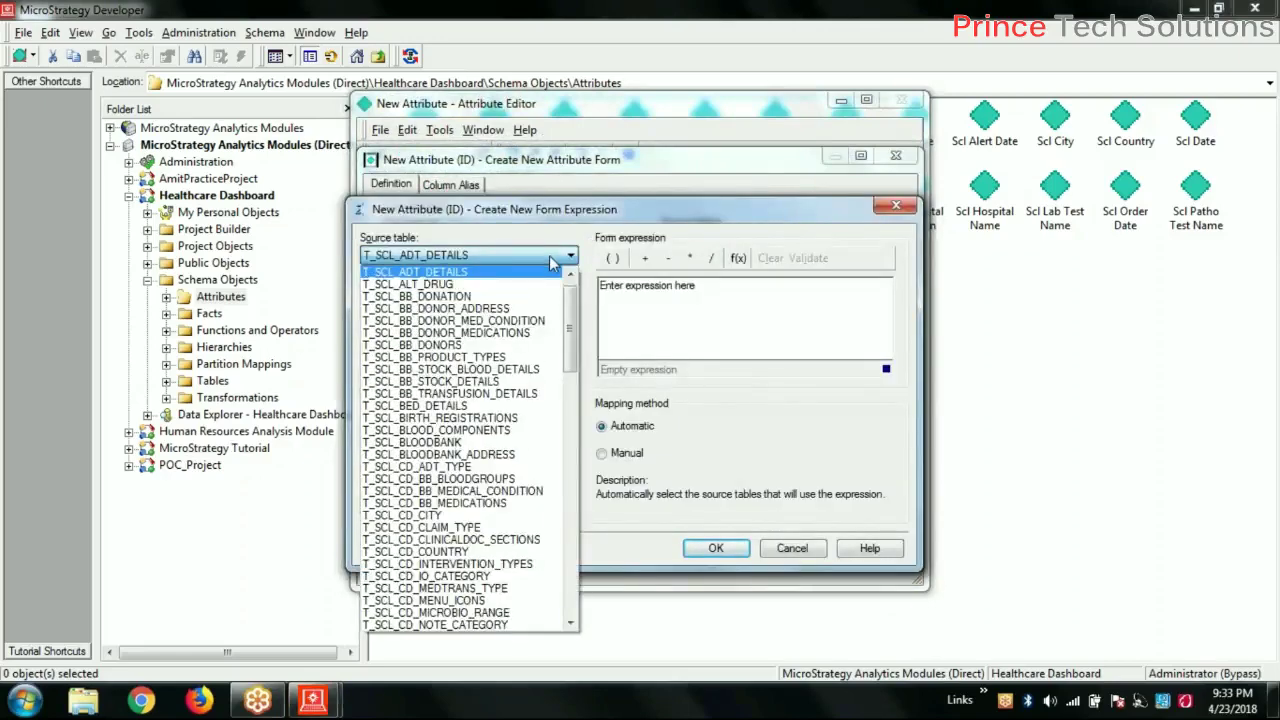
pyautogui.scroll(-4, 515, 517)
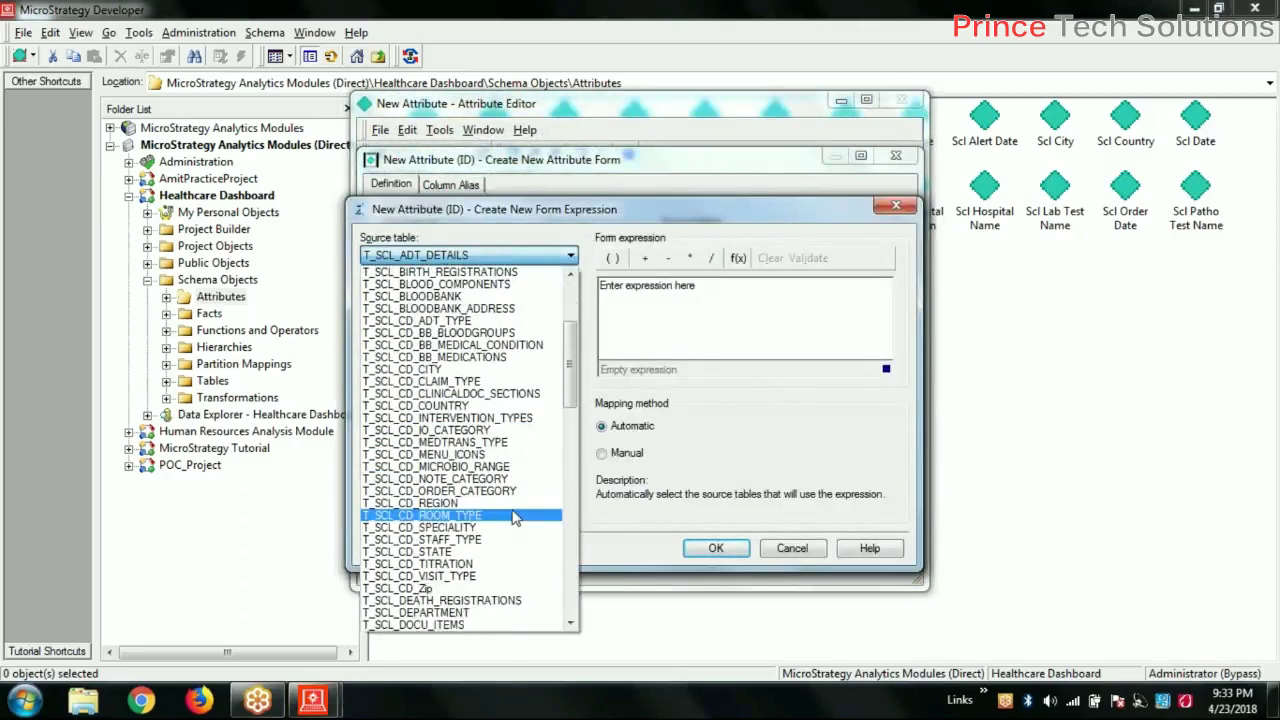
pyautogui.scroll(-4, 515, 517)
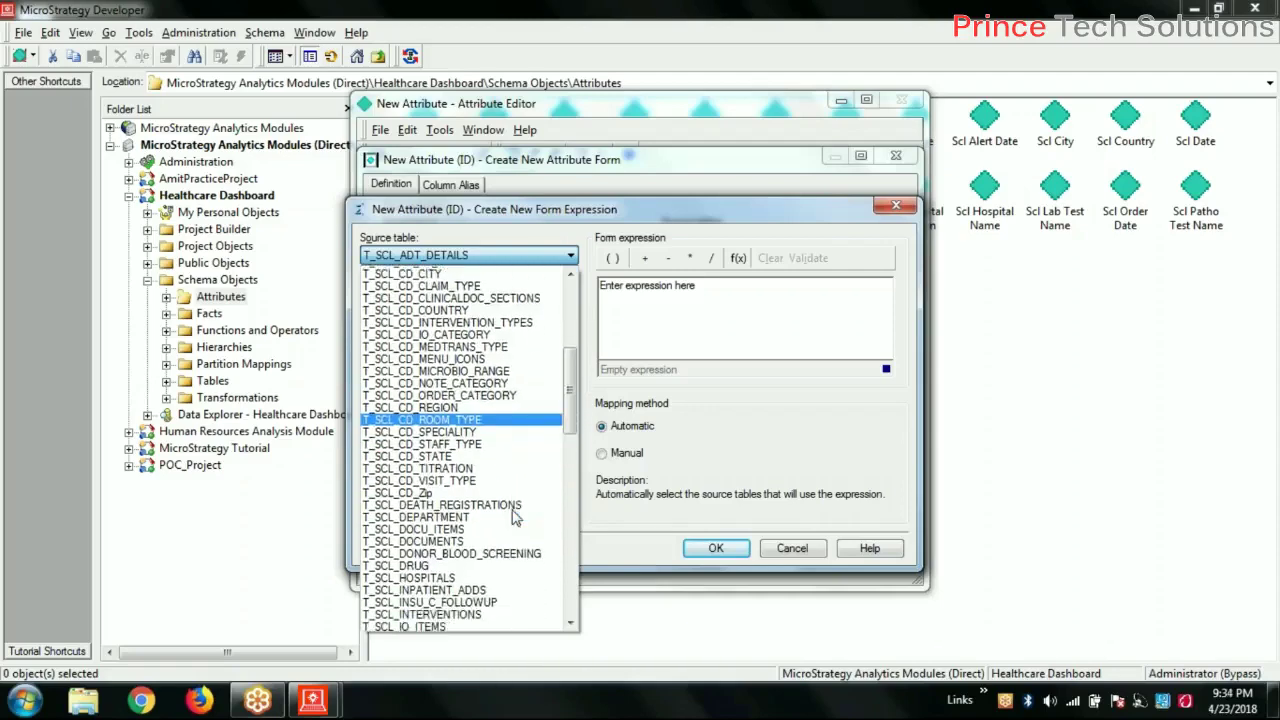
pyautogui.scroll(-4, 515, 517)
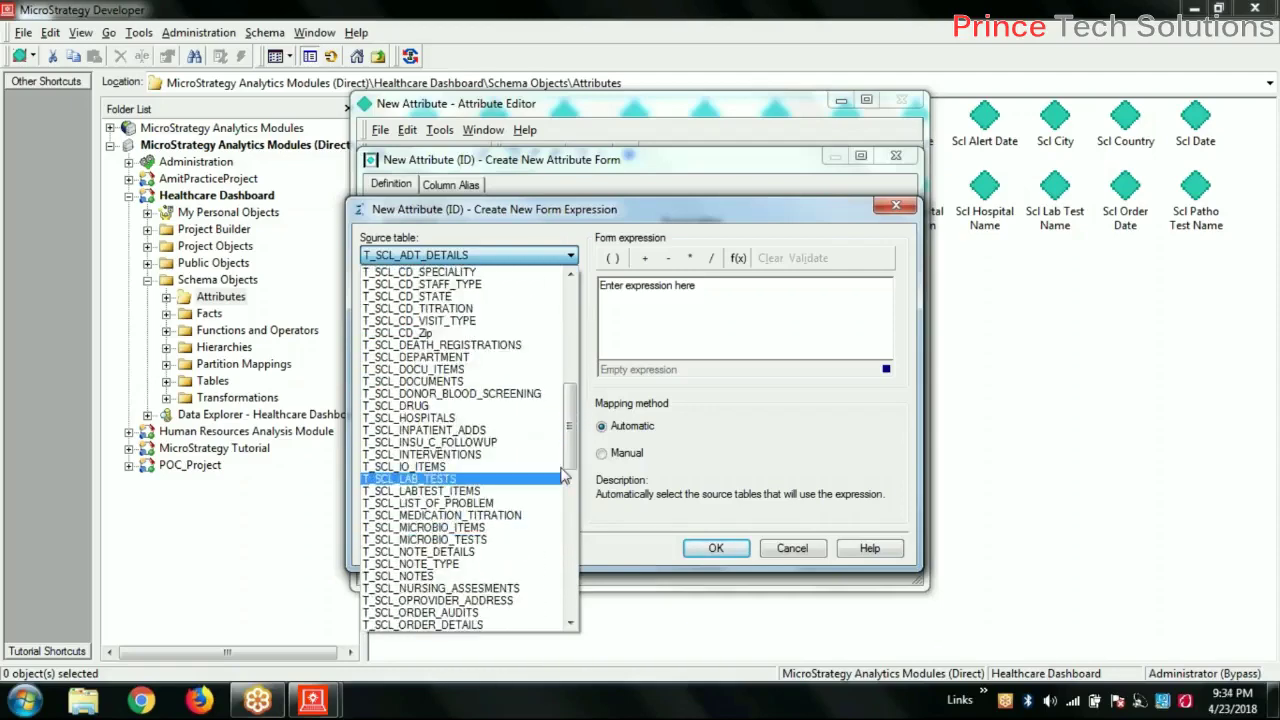
pyautogui.moveTo(572, 418); pyautogui.dragTo(595, 458)
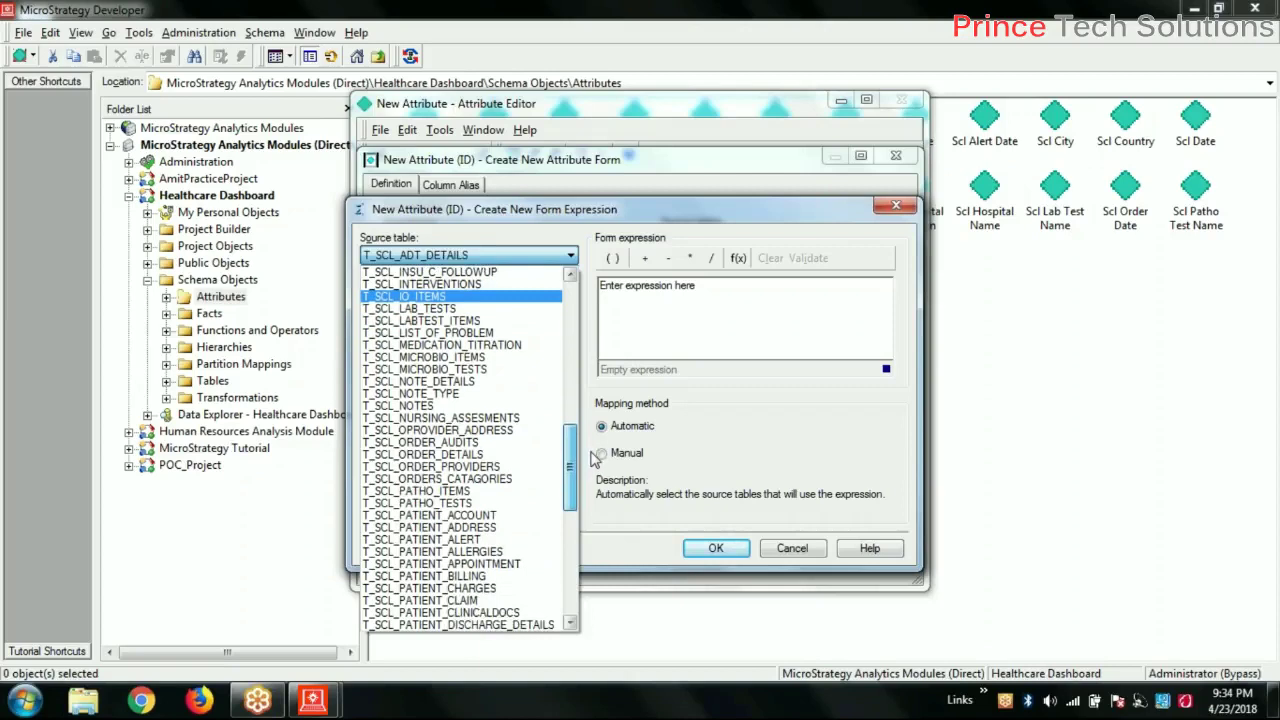
pyautogui.scroll(2, 505, 301)
pyautogui.click(490, 290)
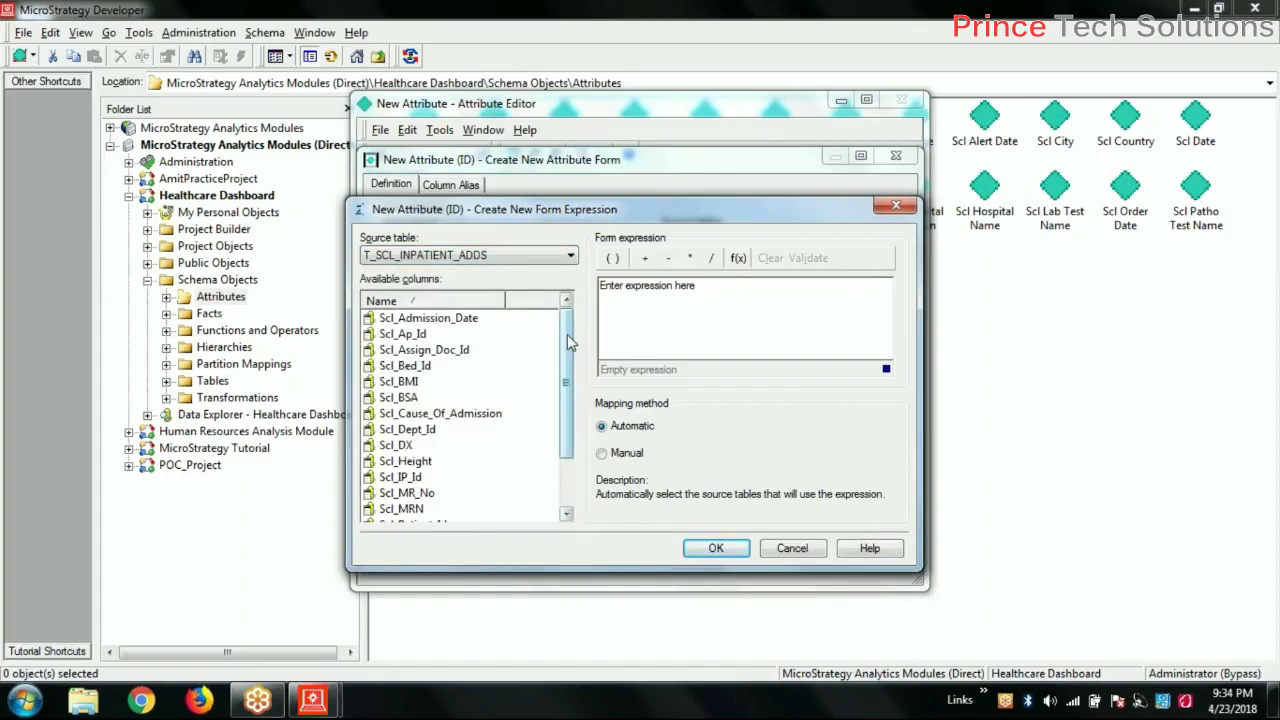
# Step: Add Scl_Admission_Date to the form expression and confirm it
pyautogui.click(470, 326)
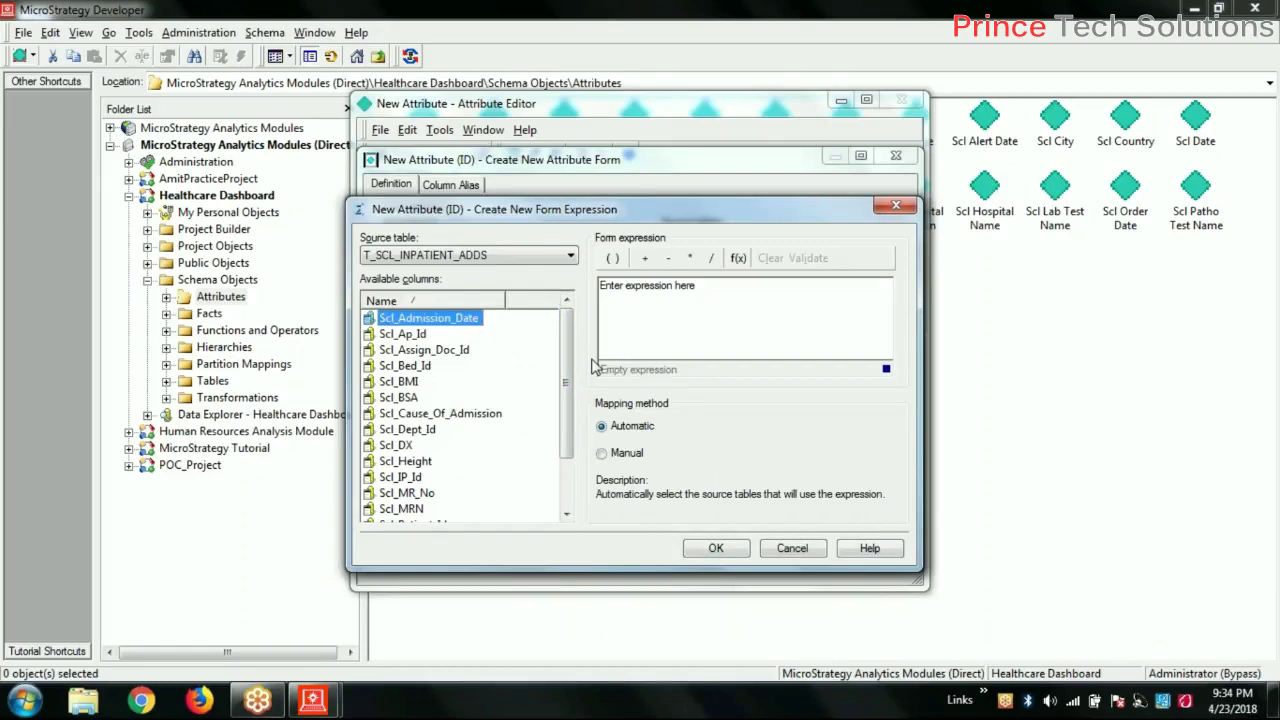
pyautogui.doubleClick(457, 319)
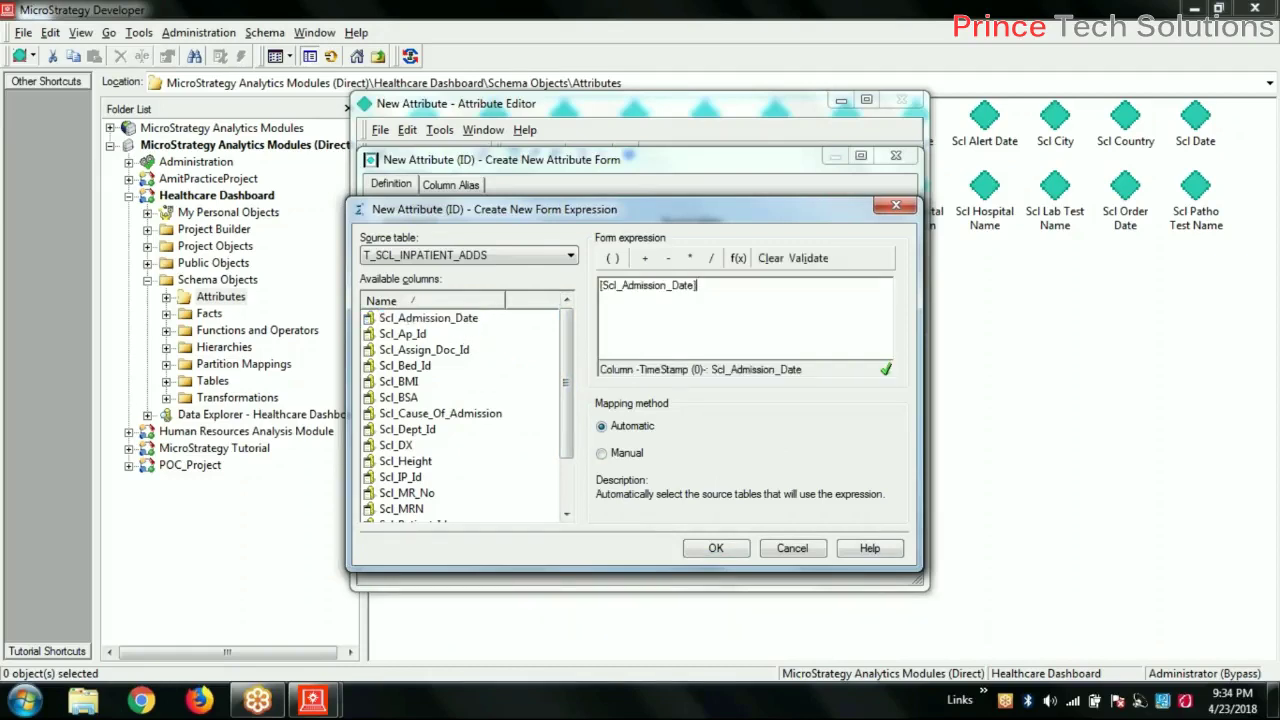
pyautogui.click(724, 553)
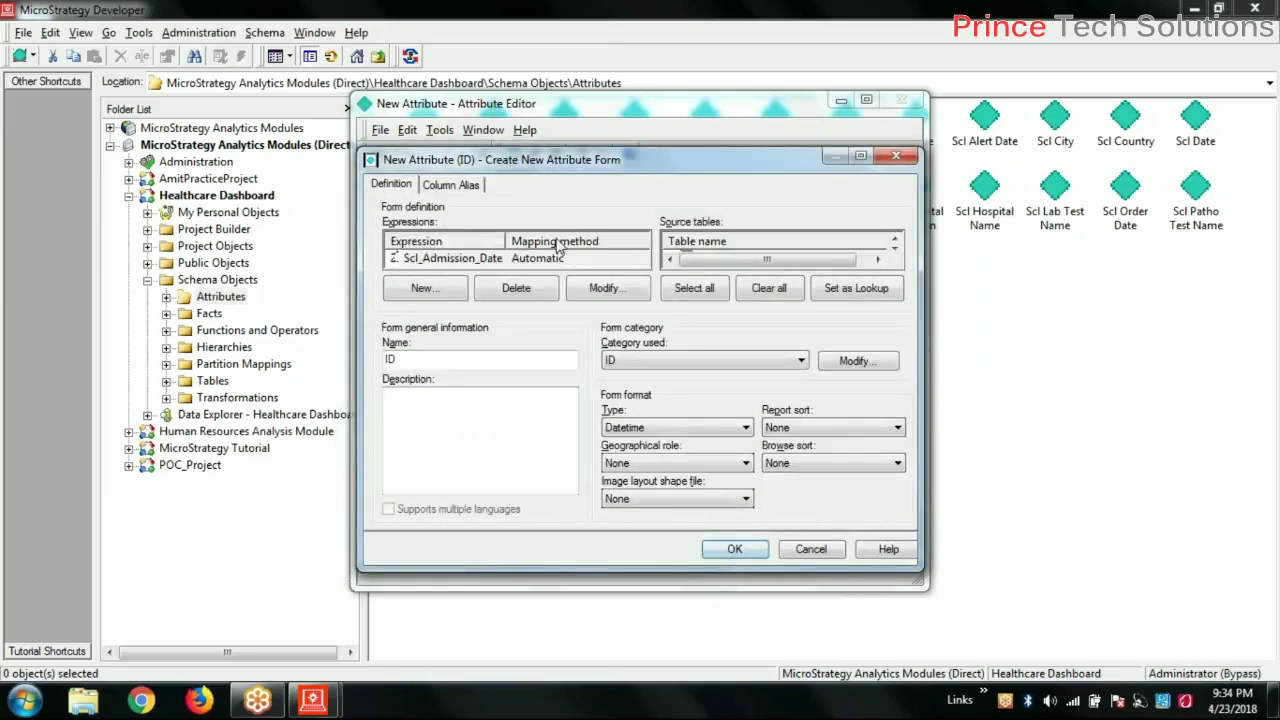
# Step: Accept the Scl_Admission_Date form and save the attribute as AdmissionDate
pyautogui.click(736, 552)
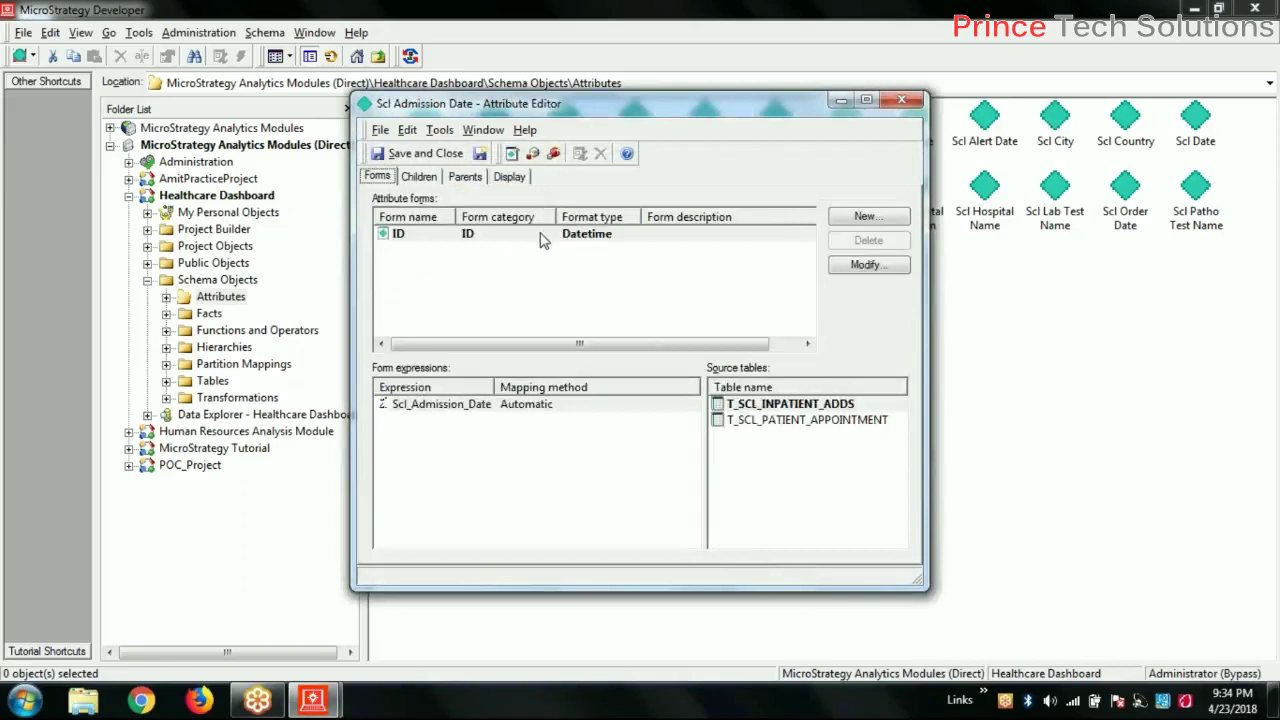
pyautogui.click(481, 153)
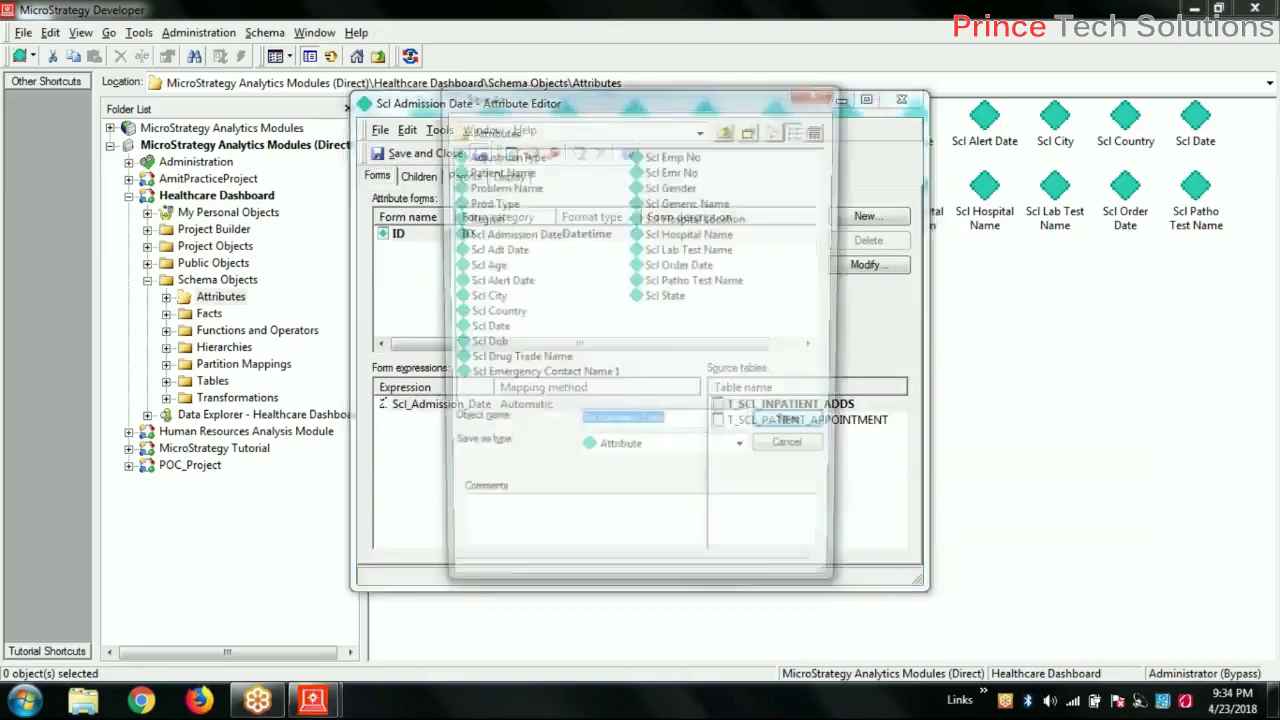
pyautogui.click(597, 426)
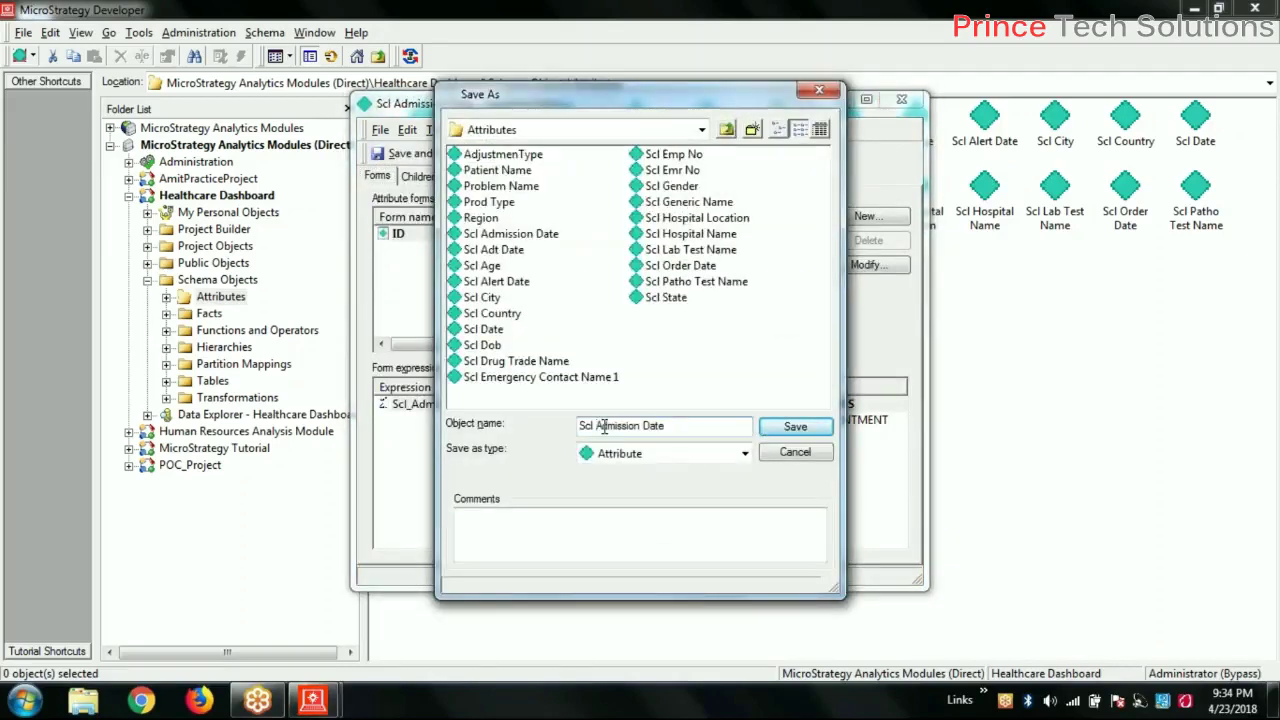
pyautogui.press('BackSpace')
pyautogui.press('BackSpace')
pyautogui.press('BackSpace')
pyautogui.press('BackSpace')
pyautogui.click(627, 426)
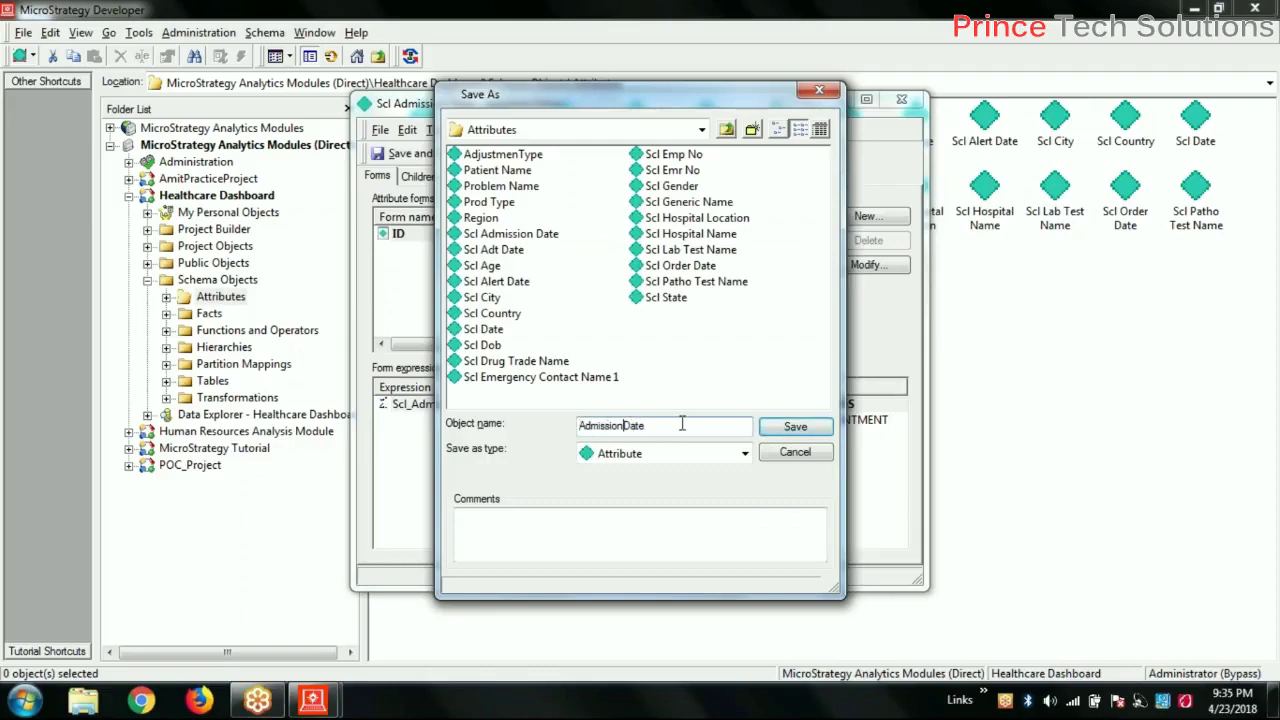
pyautogui.click(795, 426)
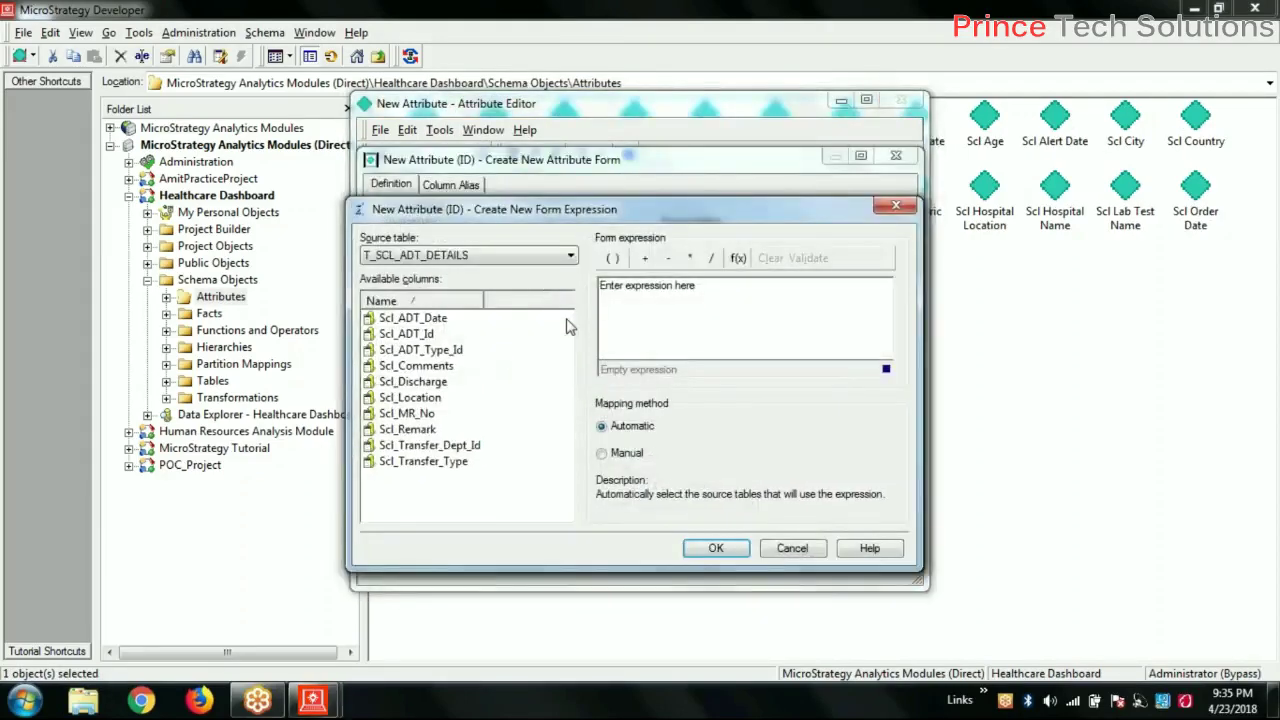
# Step: Set T_SCL_INPATIENT_ADDS as the new form's source table
pyautogui.click(537, 259)
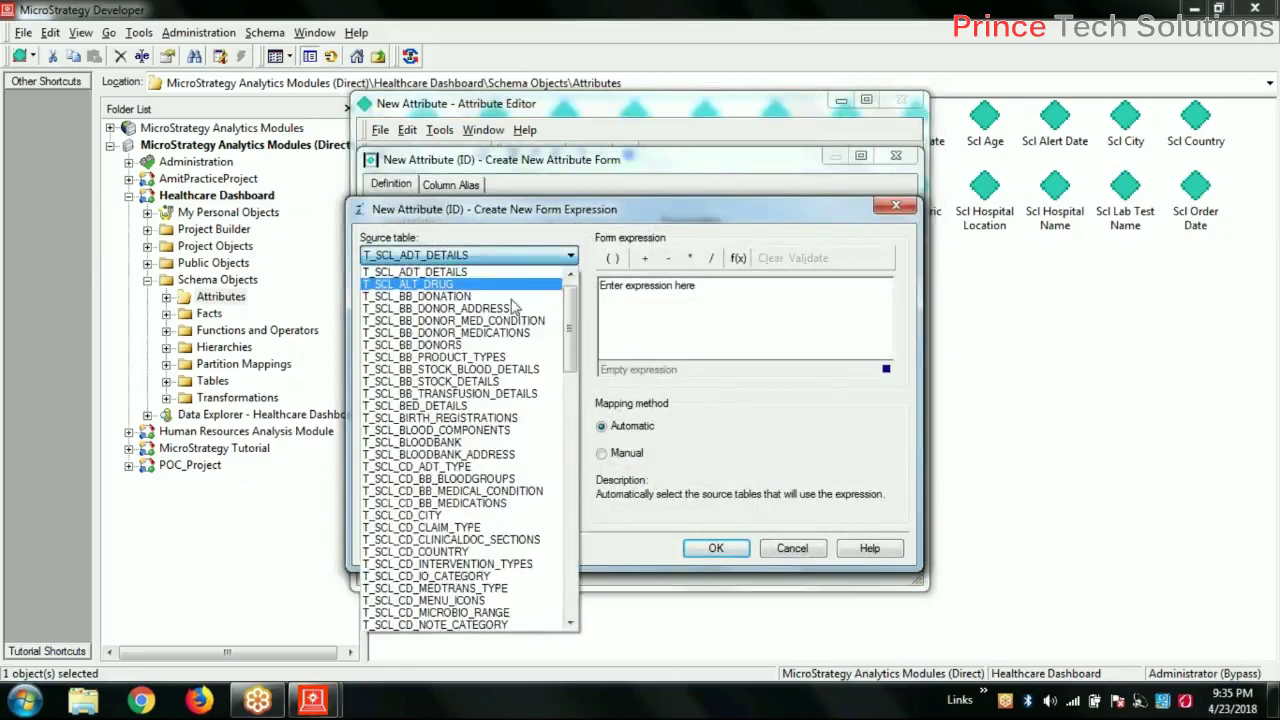
pyautogui.scroll(-3, 510, 440)
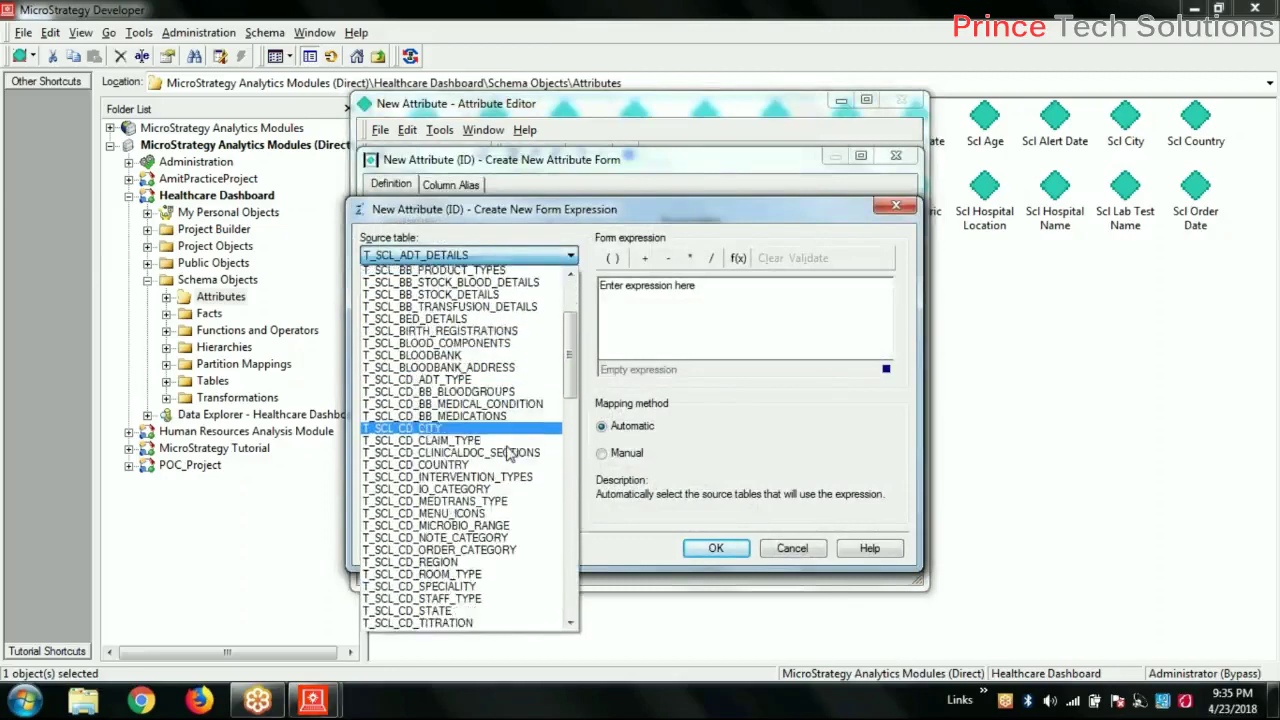
pyautogui.scroll(-5, 510, 455)
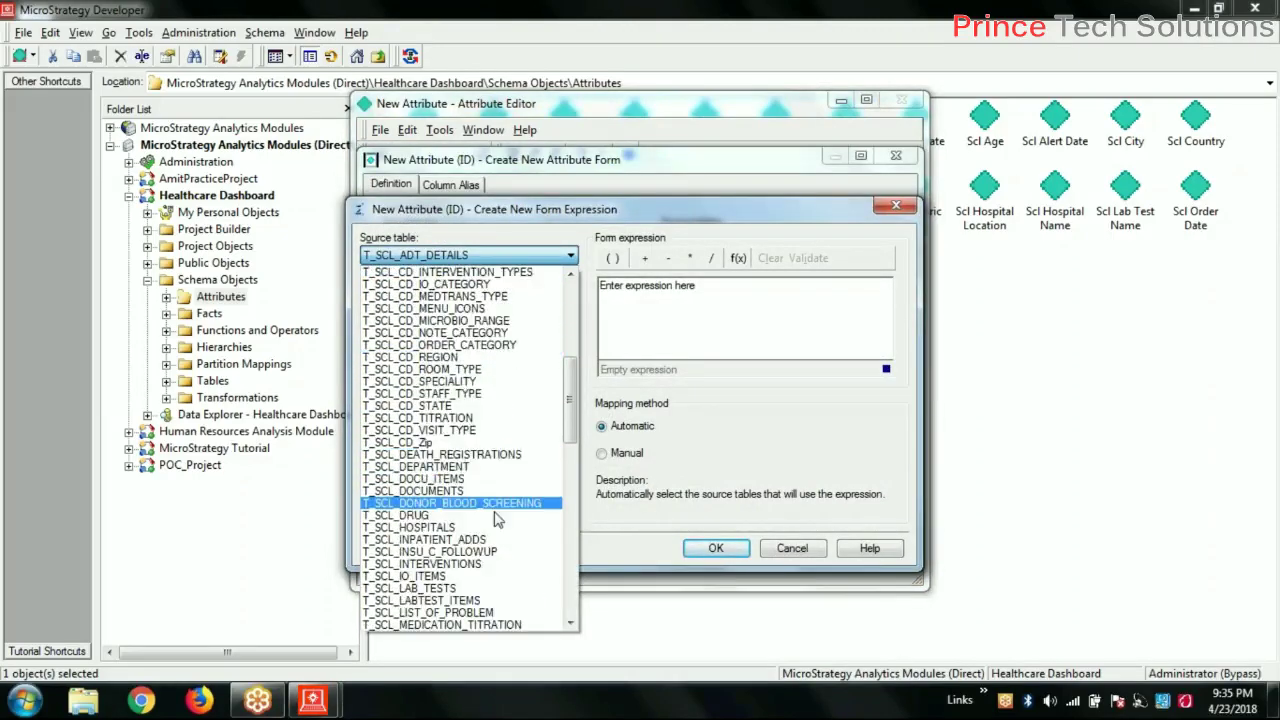
pyautogui.click(492, 544)
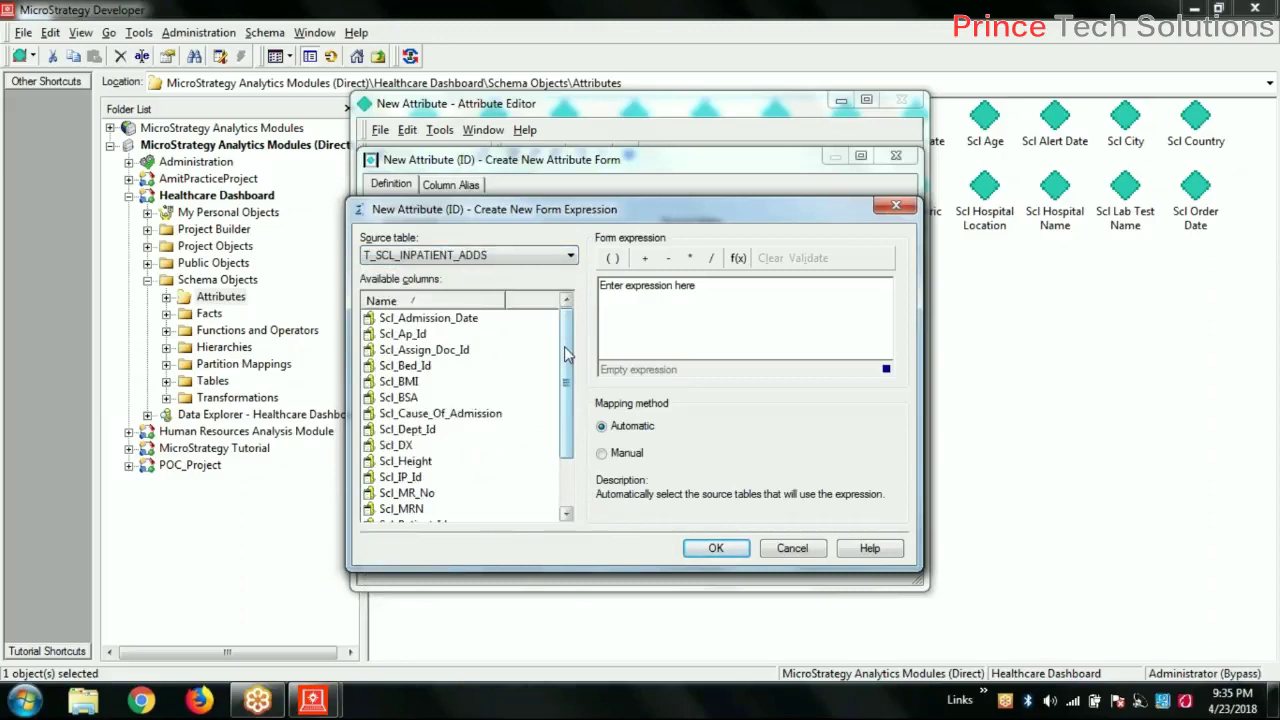
# Step: Choose the Date and Time Month function for the form expression
pyautogui.click(662, 312)
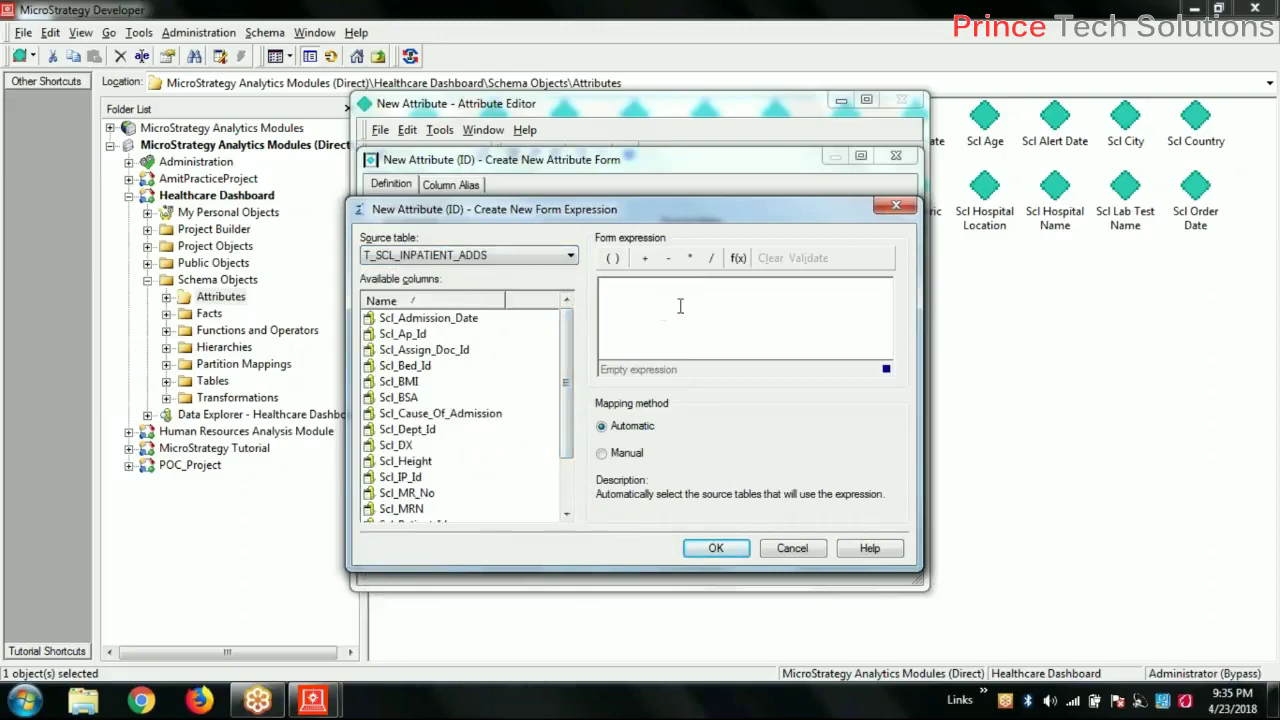
pyautogui.click(739, 260)
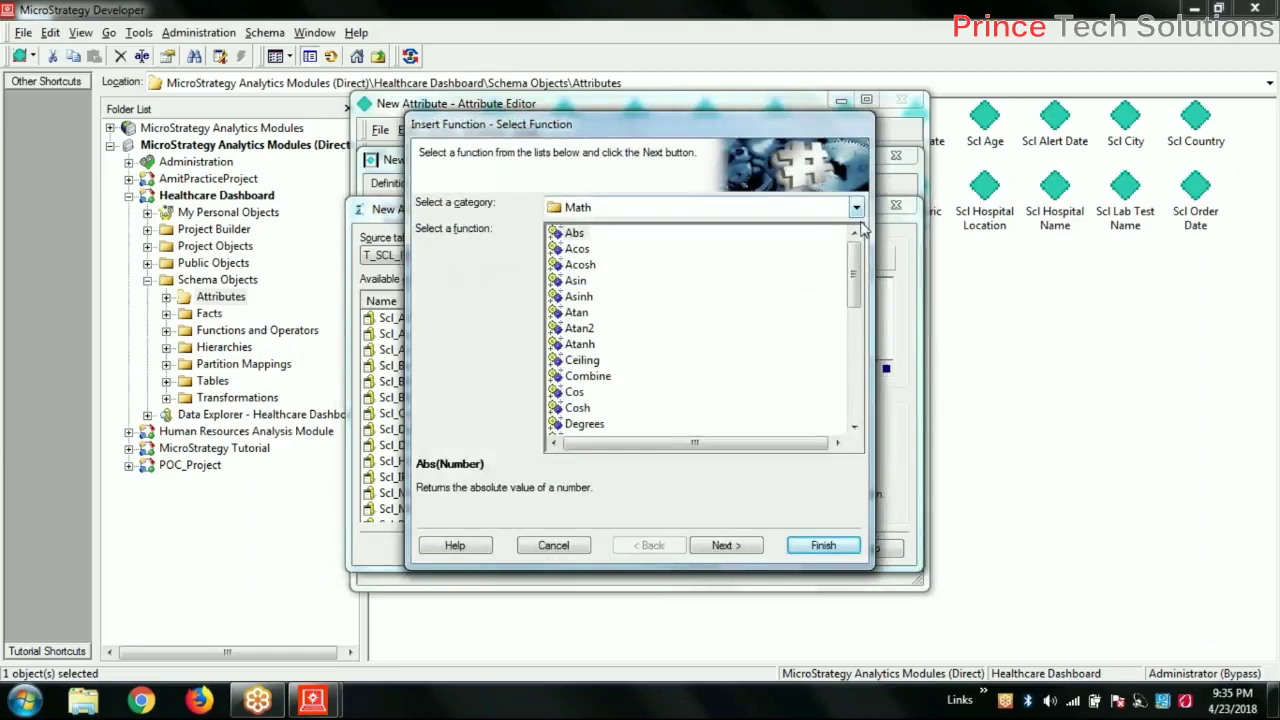
pyautogui.moveTo(858, 330); pyautogui.dragTo(872, 407)
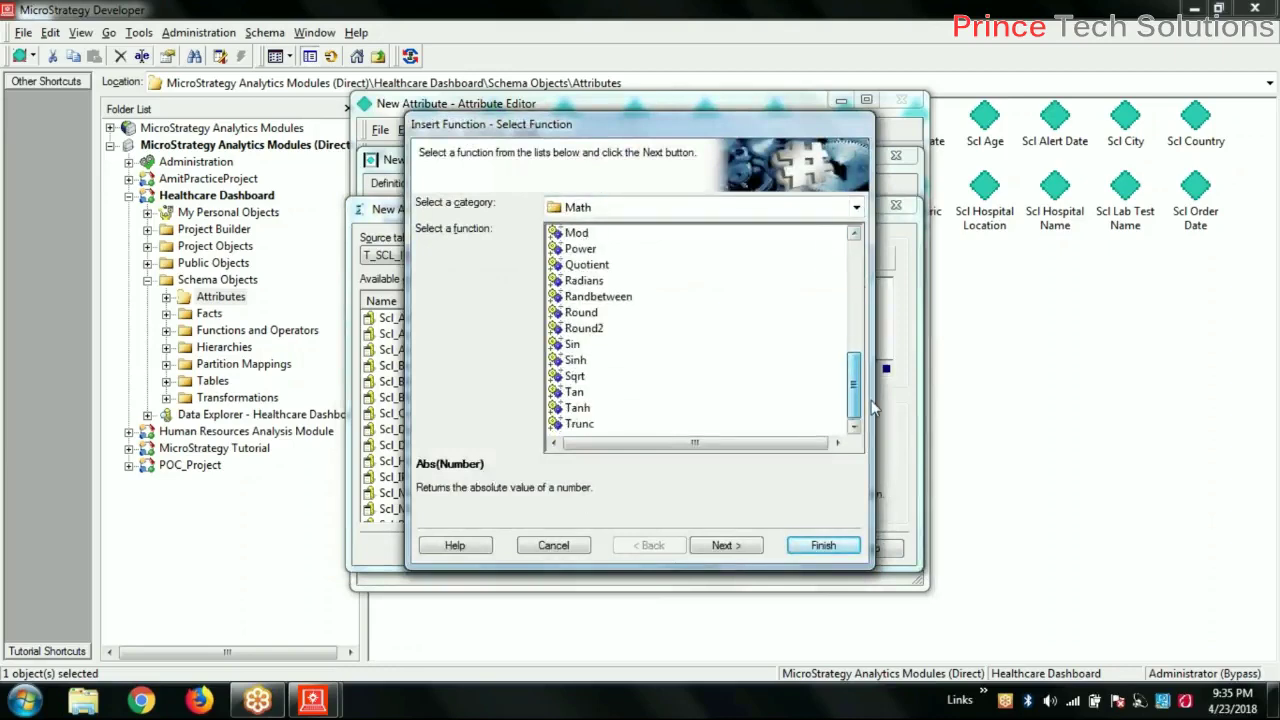
pyautogui.click(856, 207)
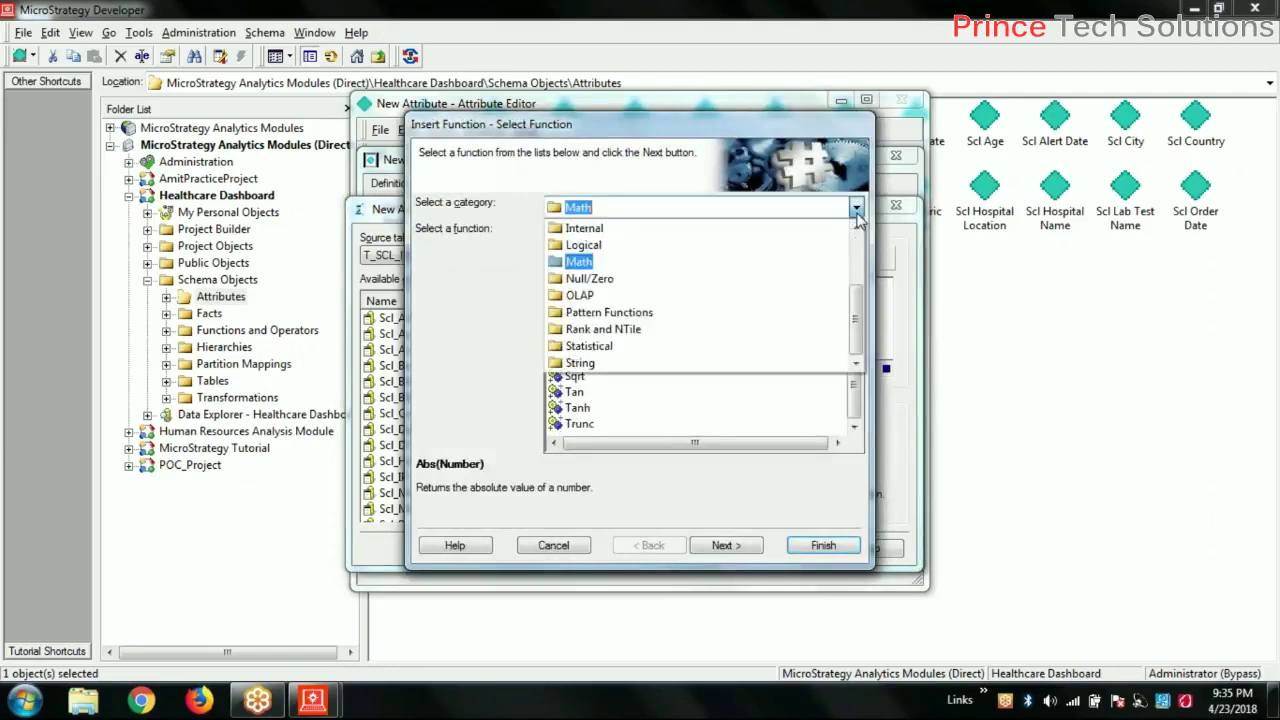
pyautogui.click(778, 246)
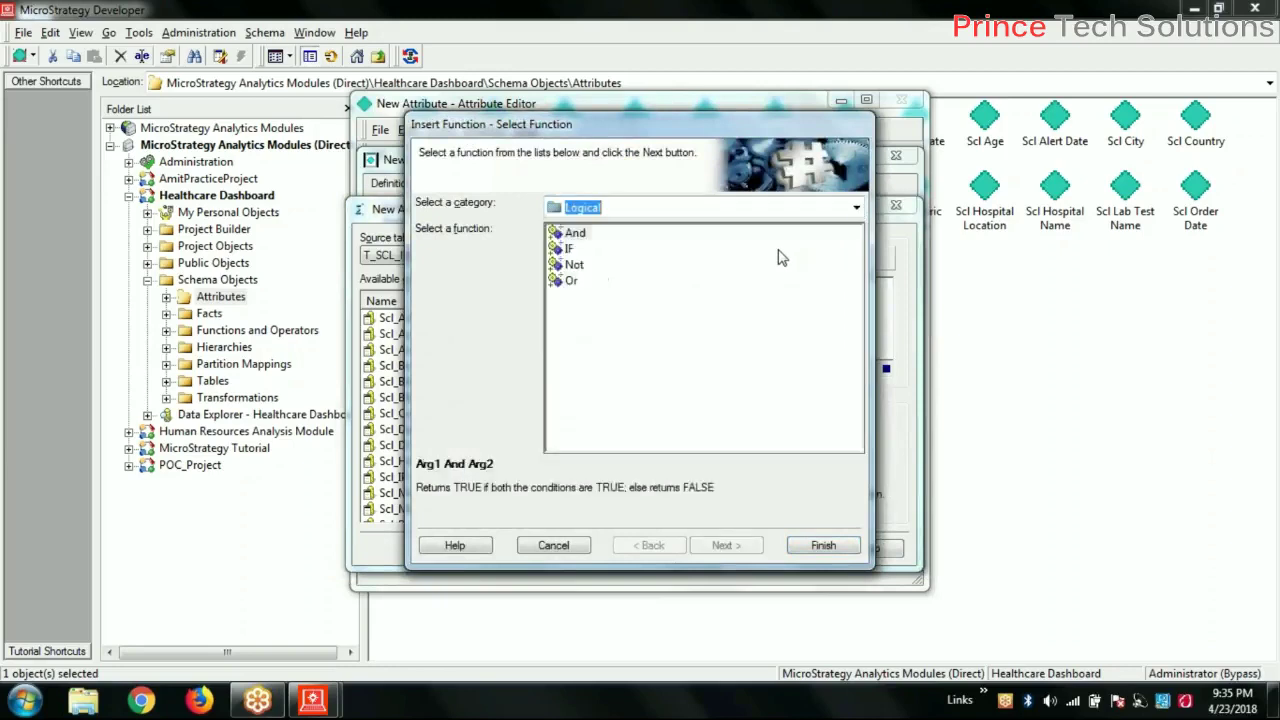
pyautogui.click(856, 207)
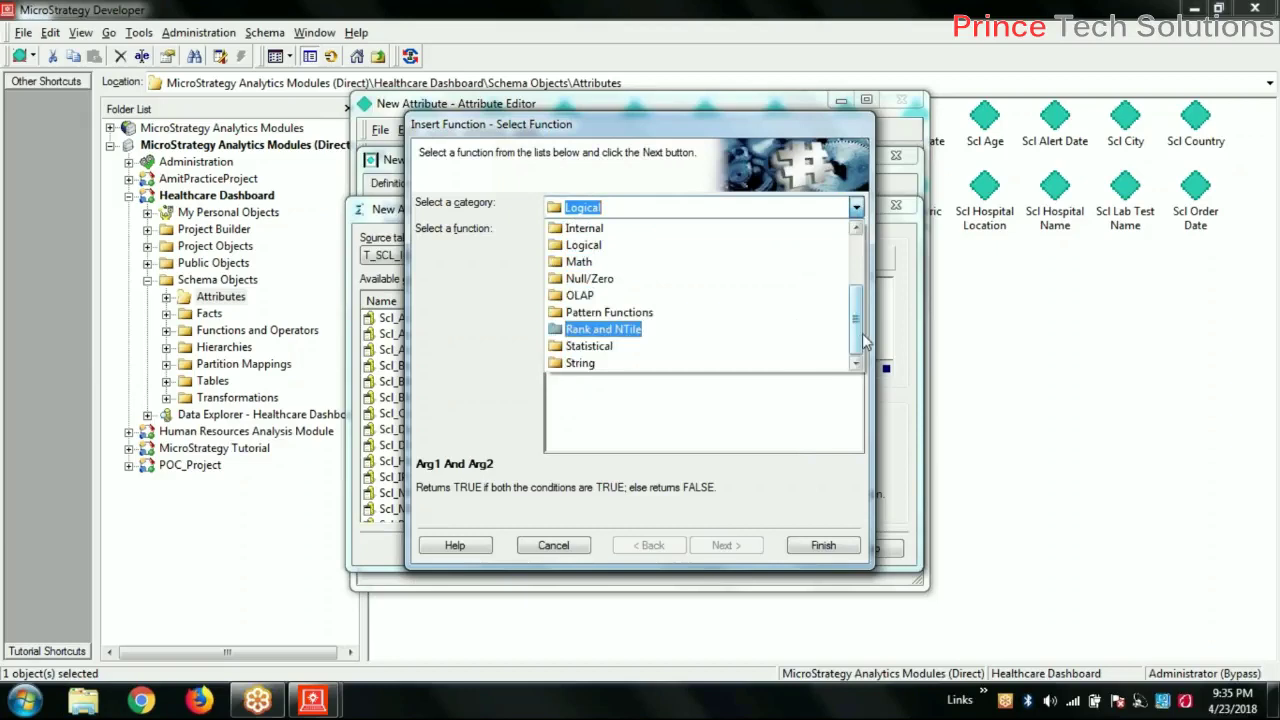
pyautogui.moveTo(857, 340); pyautogui.dragTo(855, 282)
pyautogui.click(716, 250)
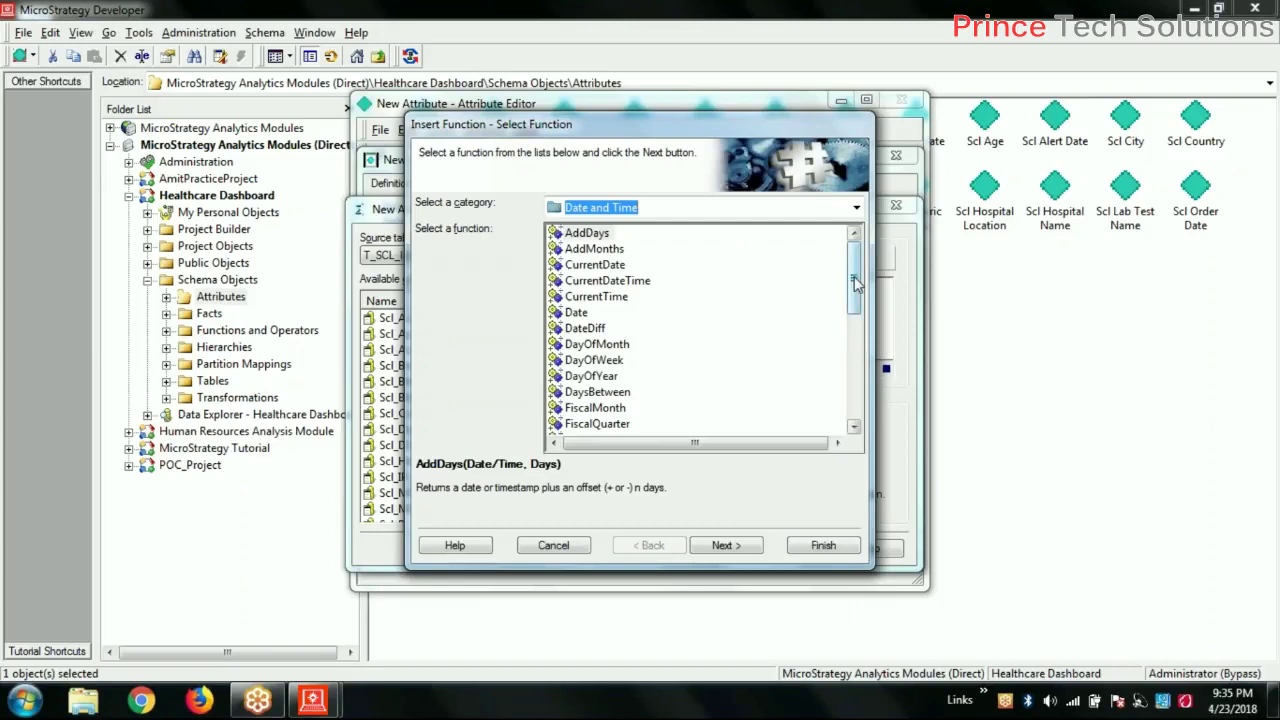
pyautogui.moveTo(855, 284); pyautogui.dragTo(857, 320)
pyautogui.click(594, 409)
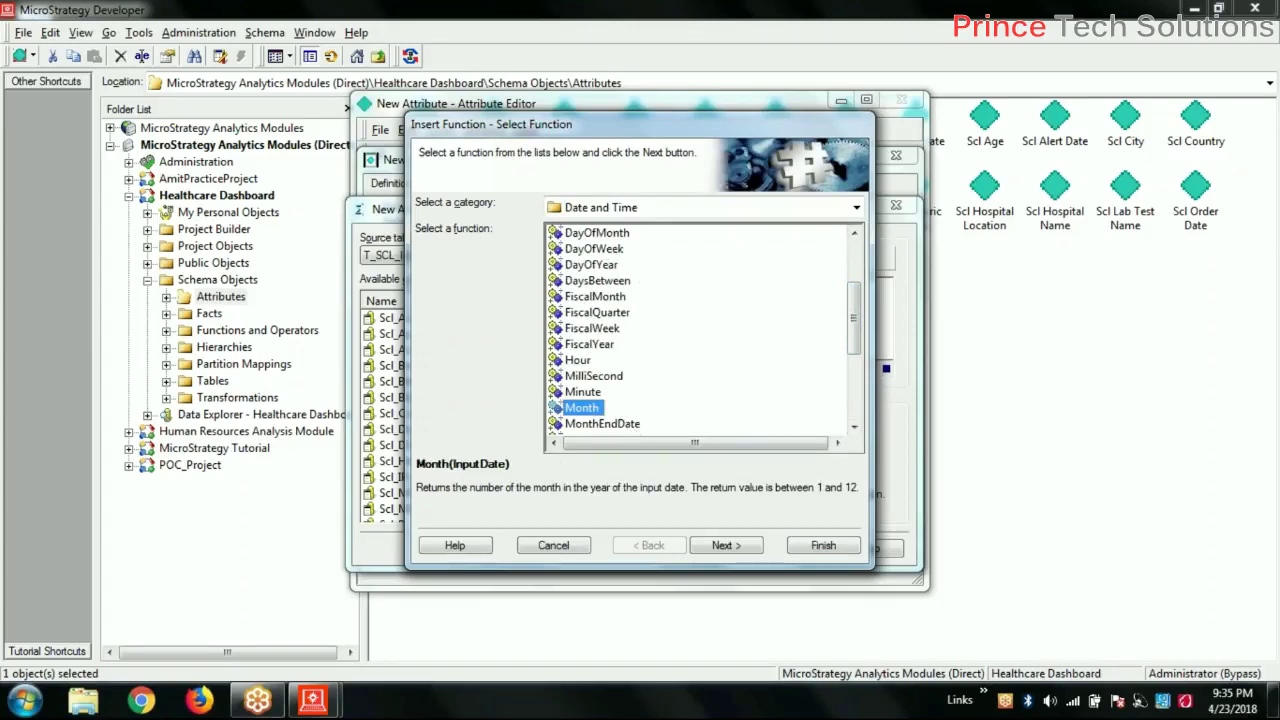
pyautogui.click(752, 554)
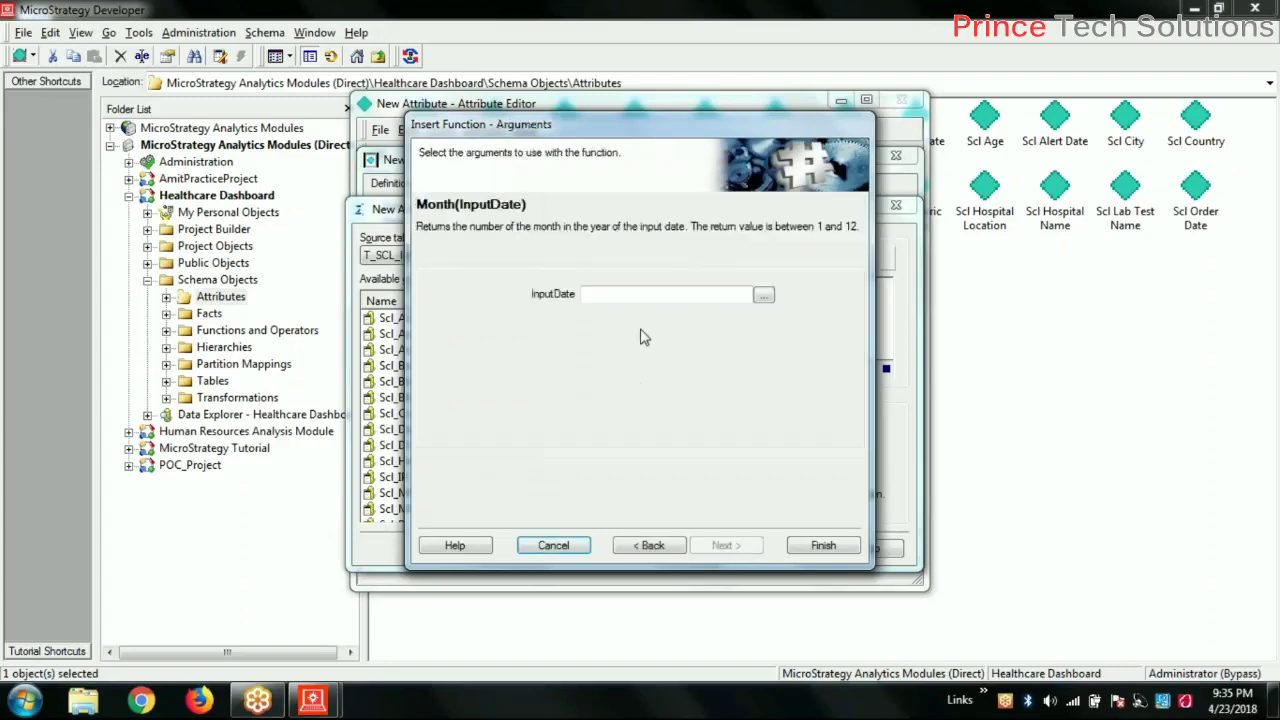
# Step: Set InputDate to Scl_Admission_Date, validate Month(Scl_Admission_Date), and accept the ID form
pyautogui.click(630, 295)
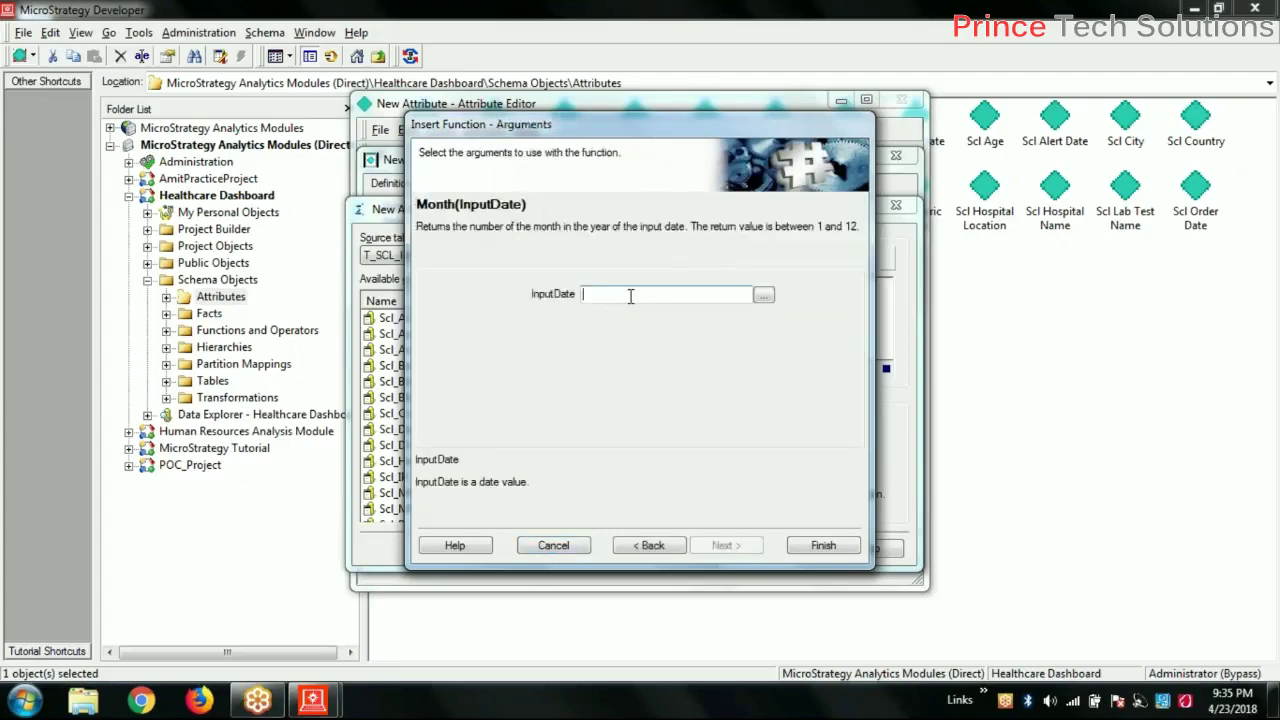
pyautogui.click(764, 297)
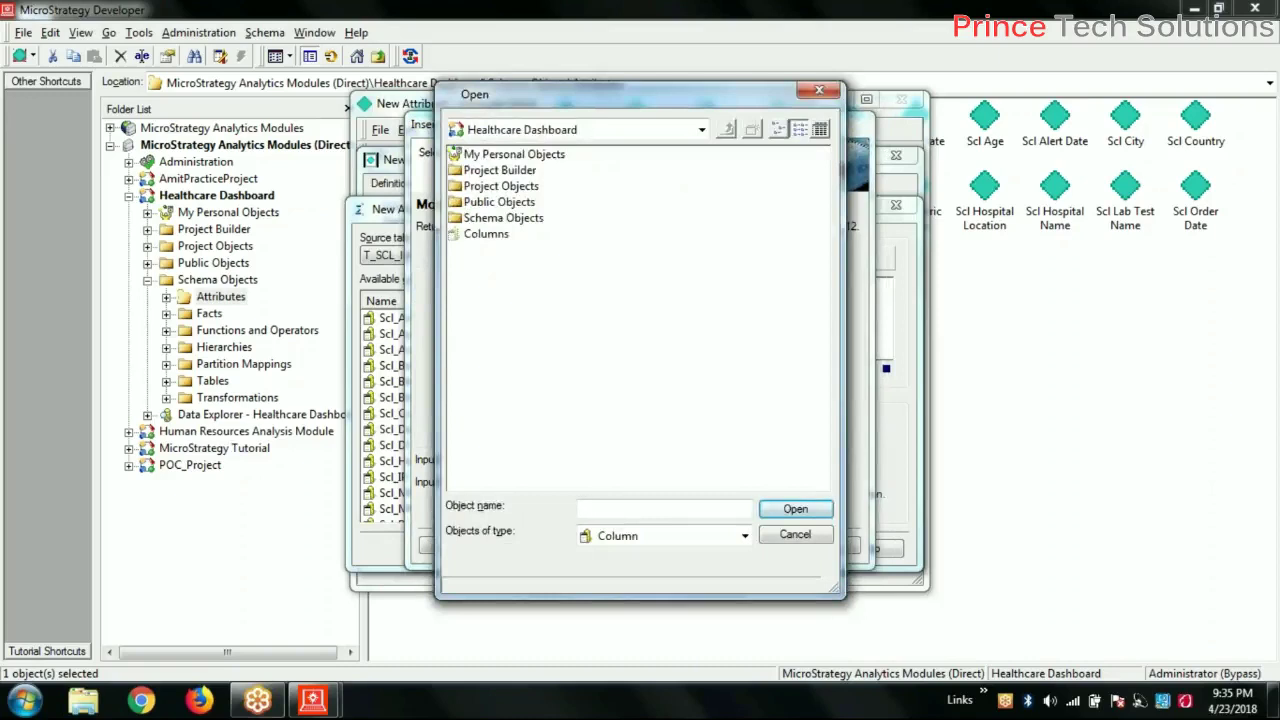
pyautogui.doubleClick(484, 235)
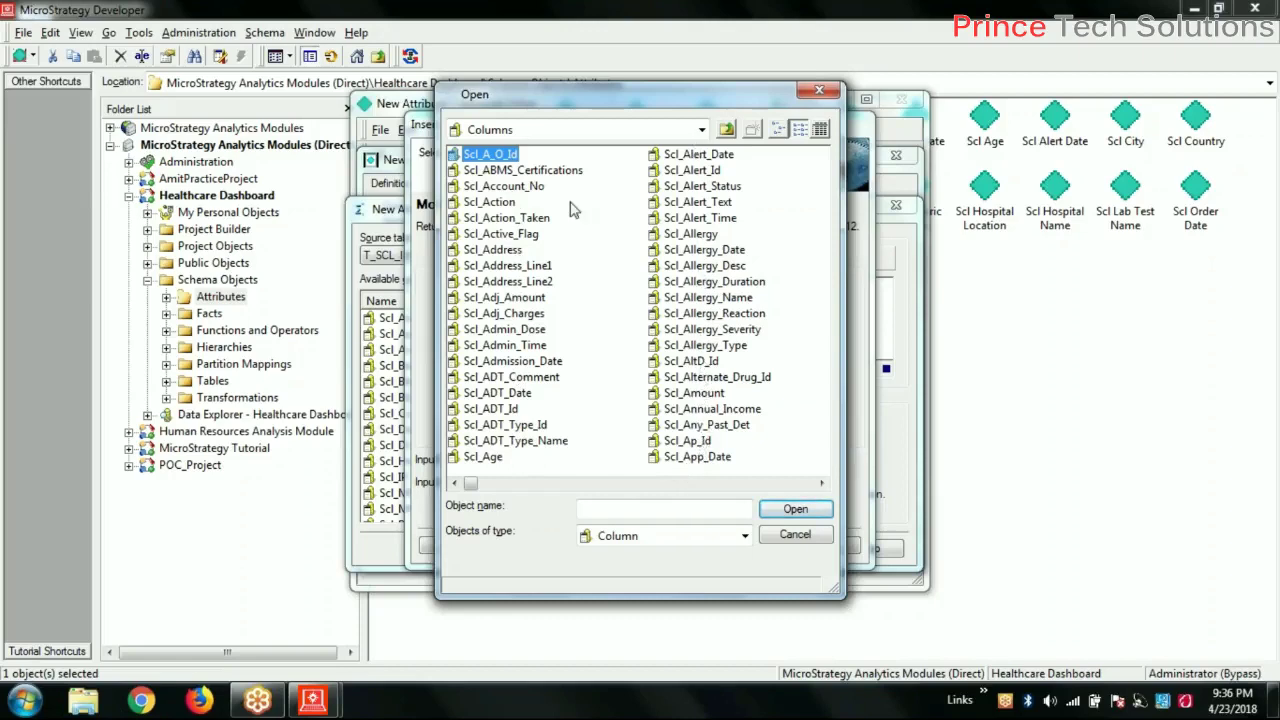
pyautogui.click(703, 131)
pyautogui.click(704, 132)
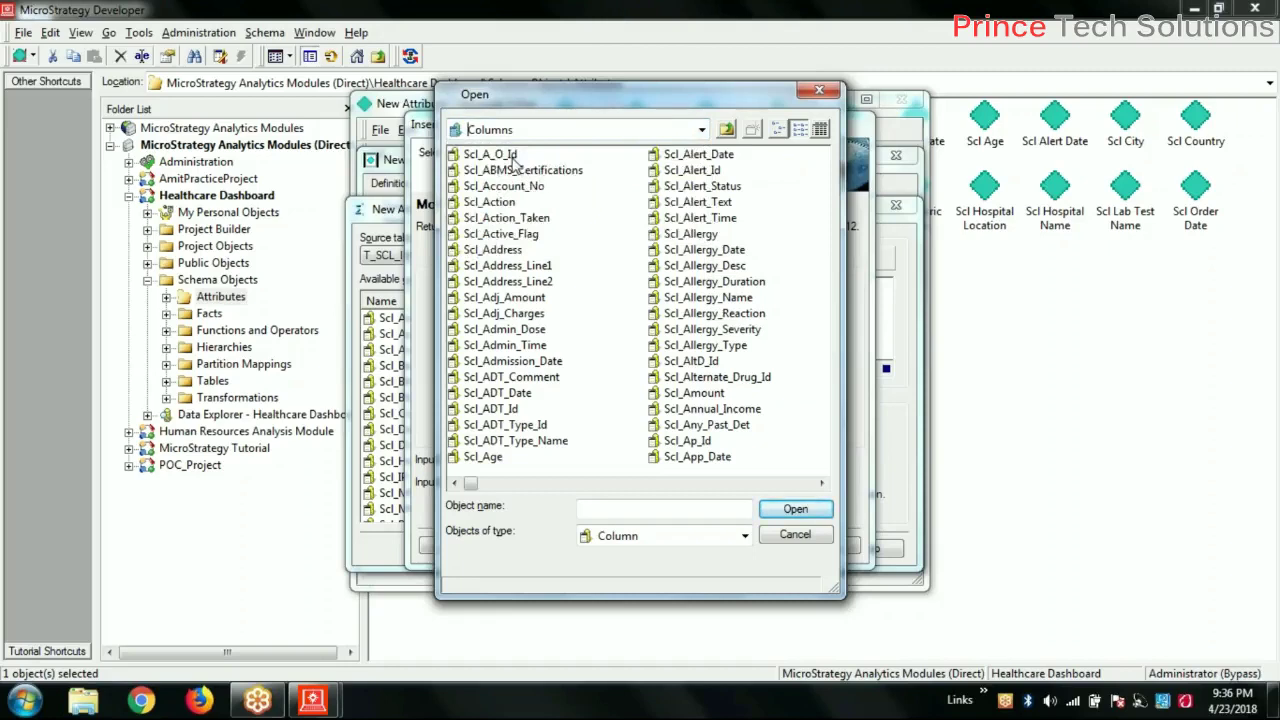
pyautogui.click(522, 361)
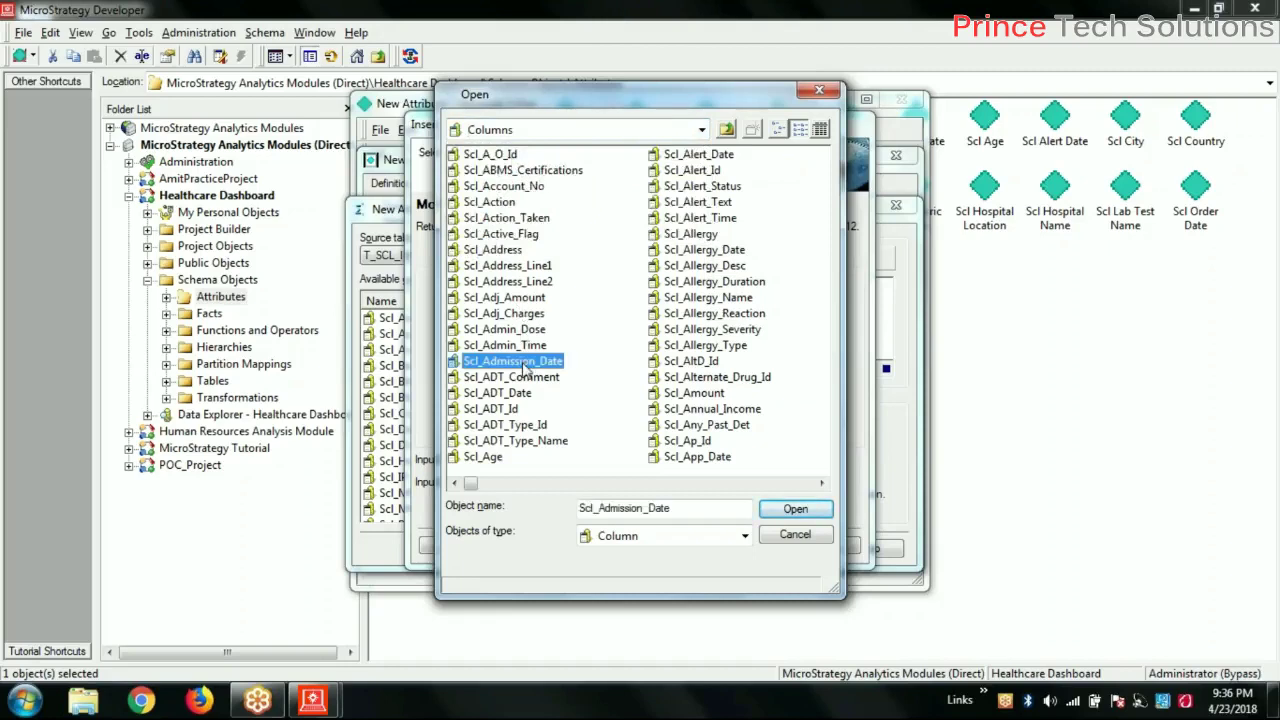
pyautogui.click(797, 511)
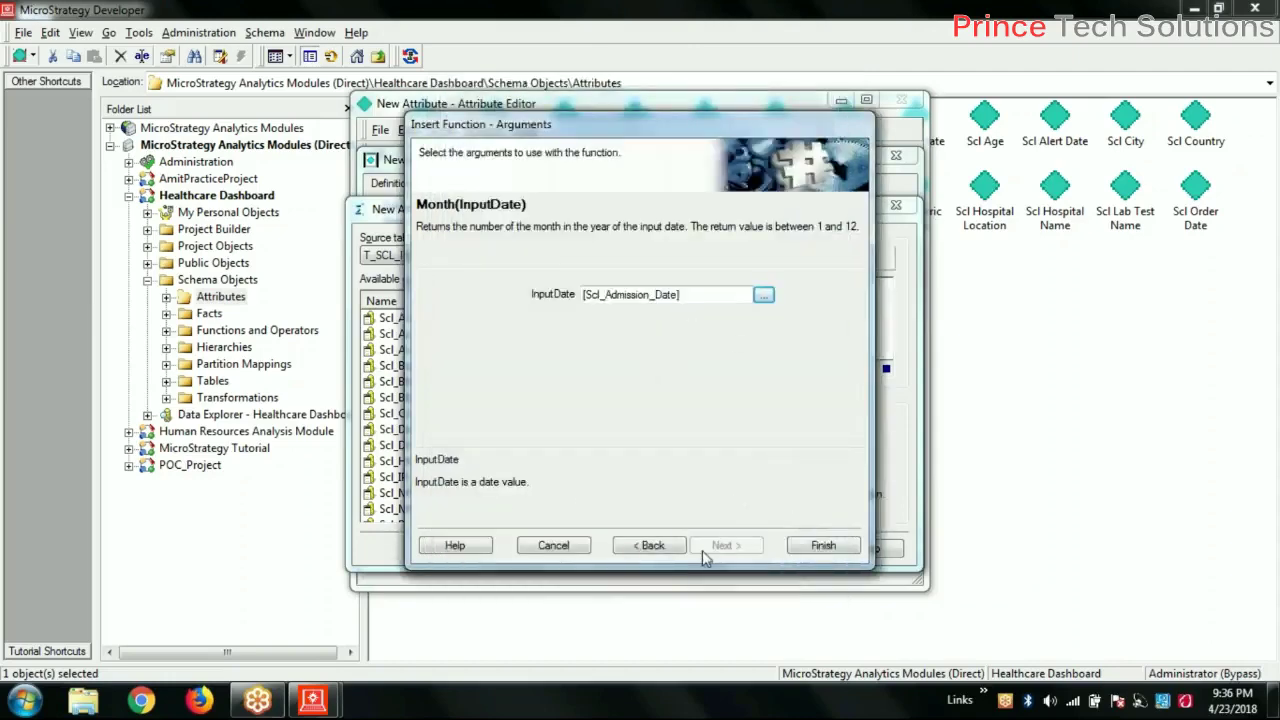
pyautogui.click(822, 546)
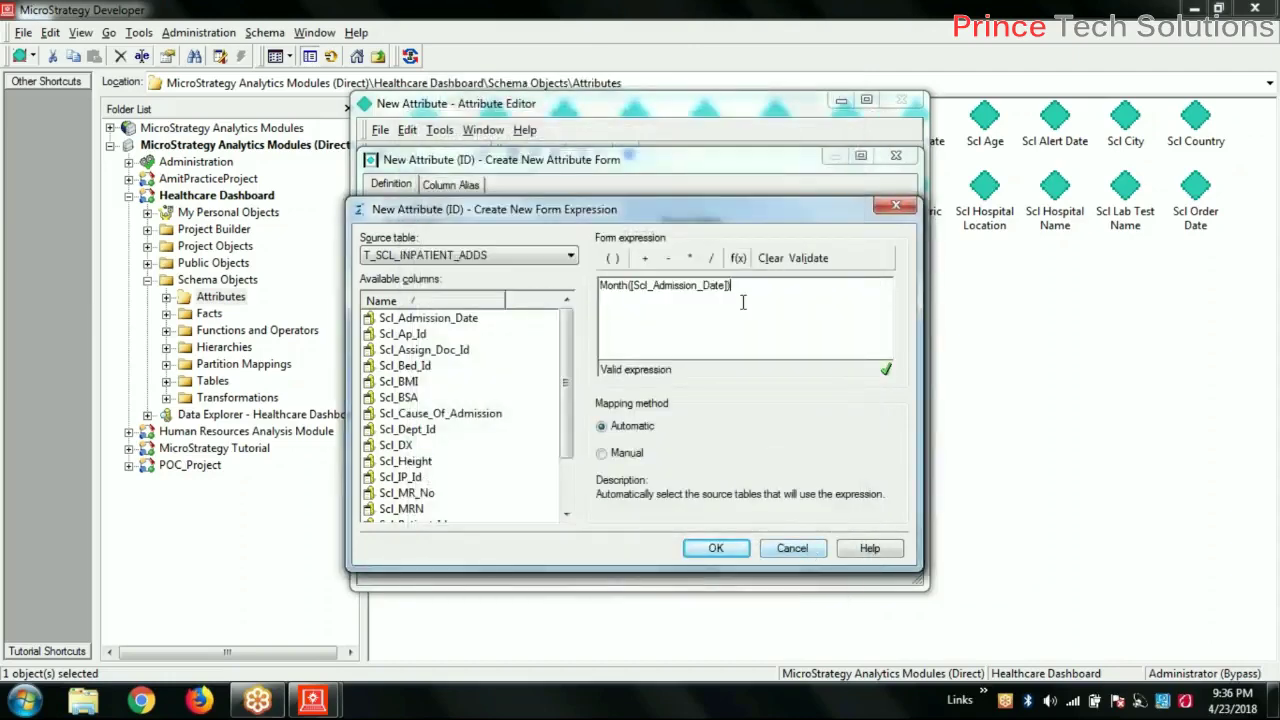
pyautogui.click(818, 262)
pyautogui.click(716, 548)
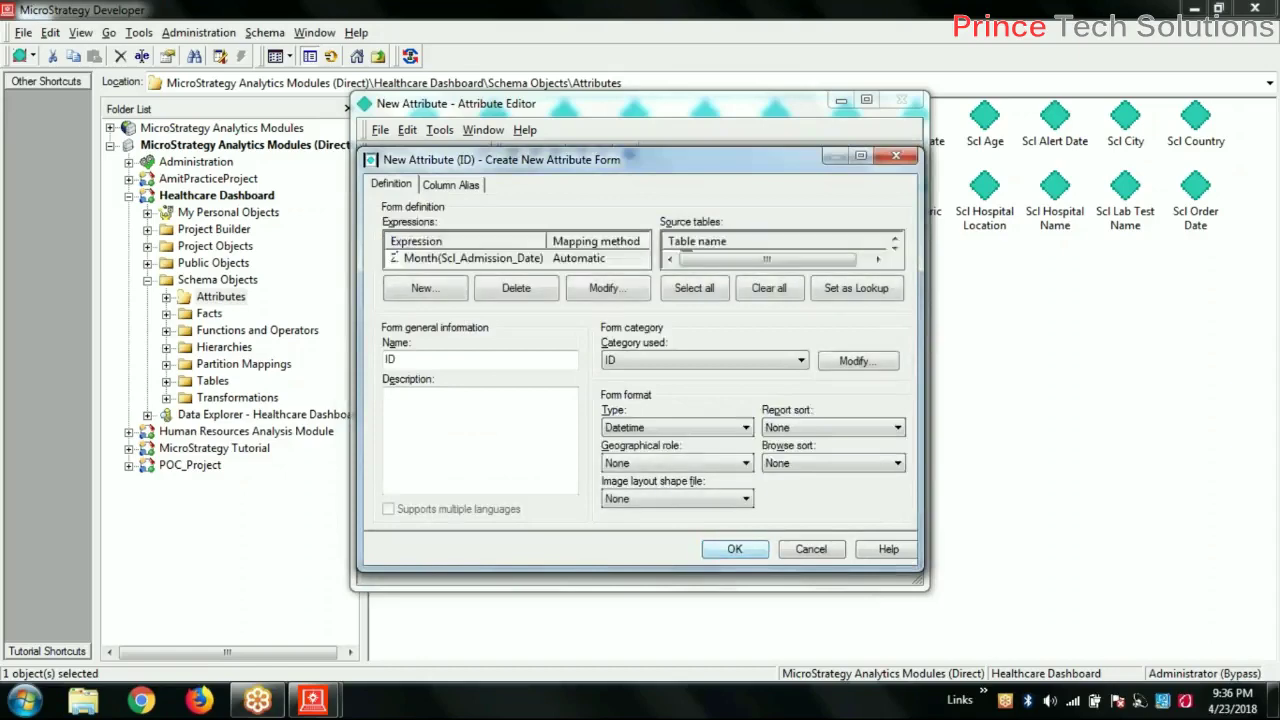
pyautogui.click(734, 551)
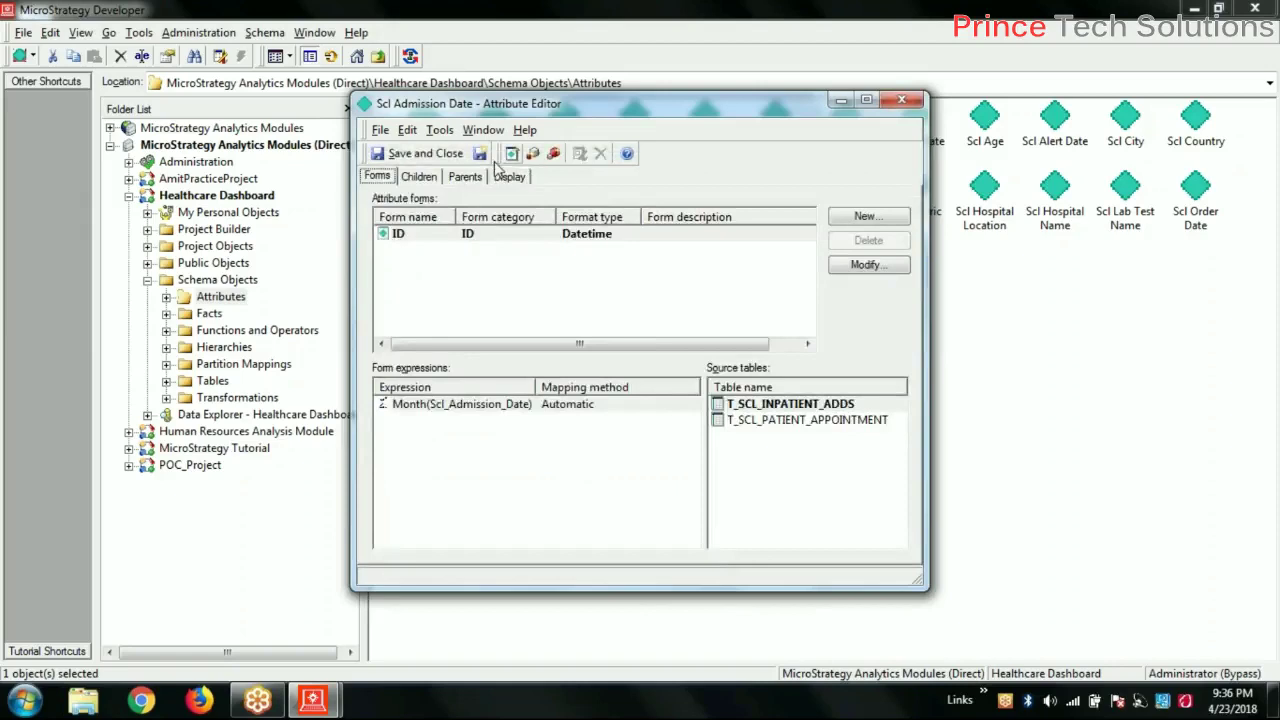
# Step: Save the month attribute as AdmissionMonth, removing the Scl prefix
pyautogui.click(480, 153)
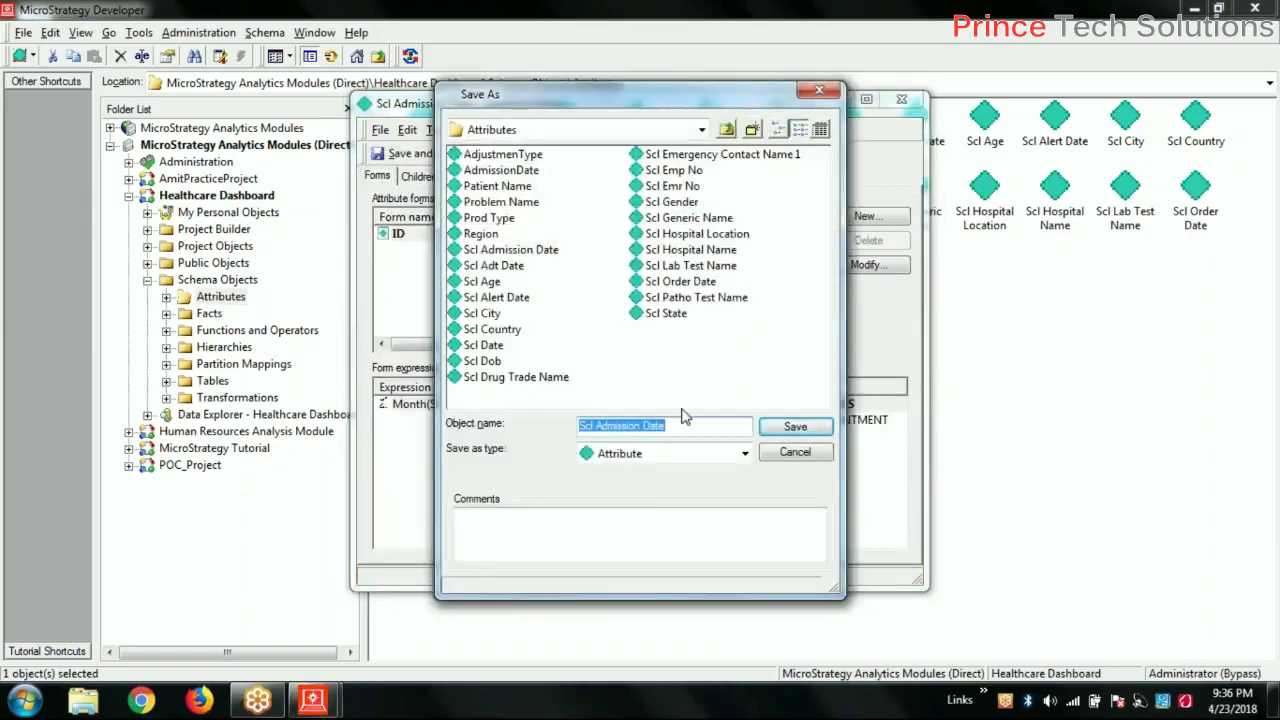
pyautogui.press('End')
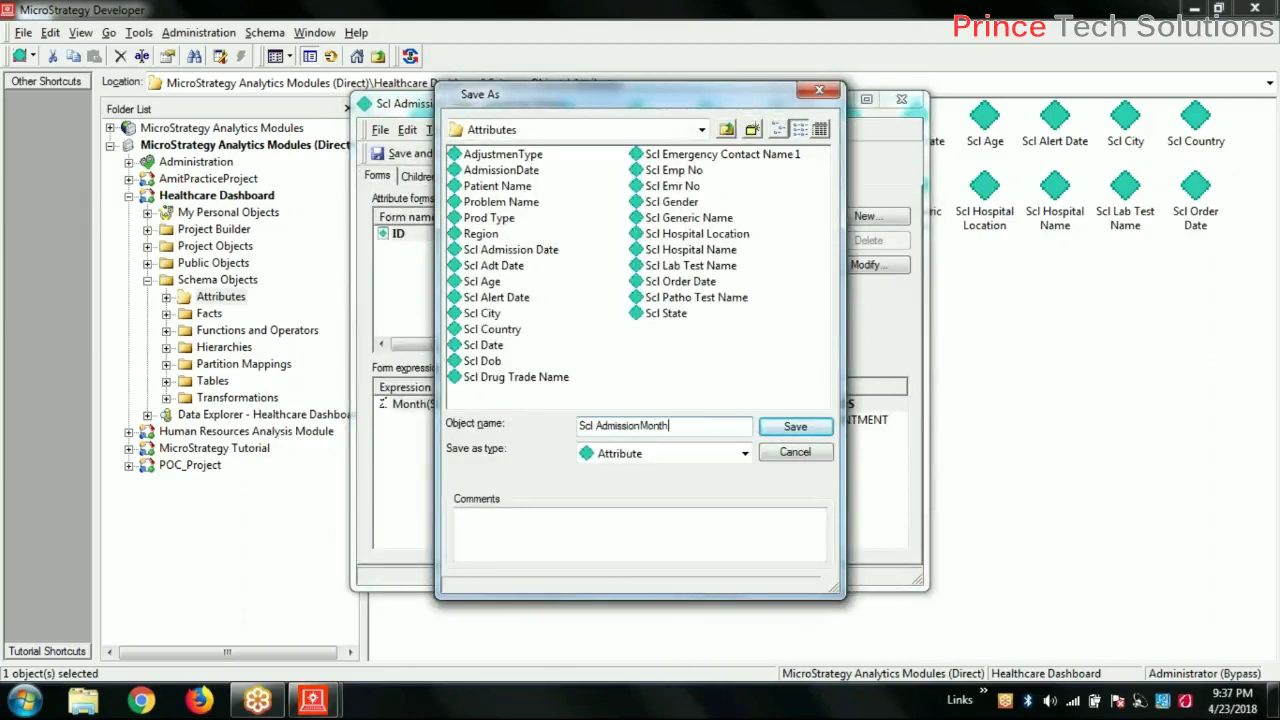
pyautogui.press('Home')
pyautogui.press('Delete')
pyautogui.press('Delete')
pyautogui.press('Delete')
pyautogui.press('Delete')
pyautogui.click(795, 426)
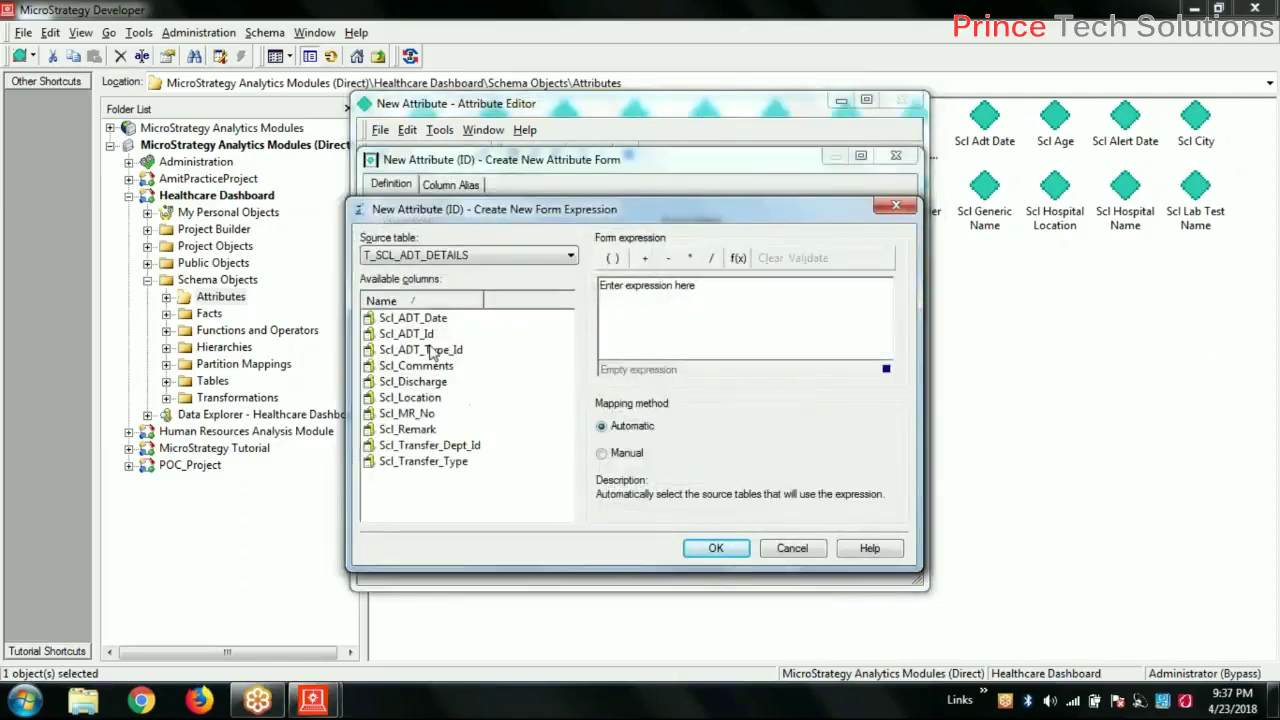
# Step: Set T_SCL_INPATIENT_ADDS as source table and choose the Date and Time Quarter function
pyautogui.click(512, 258)
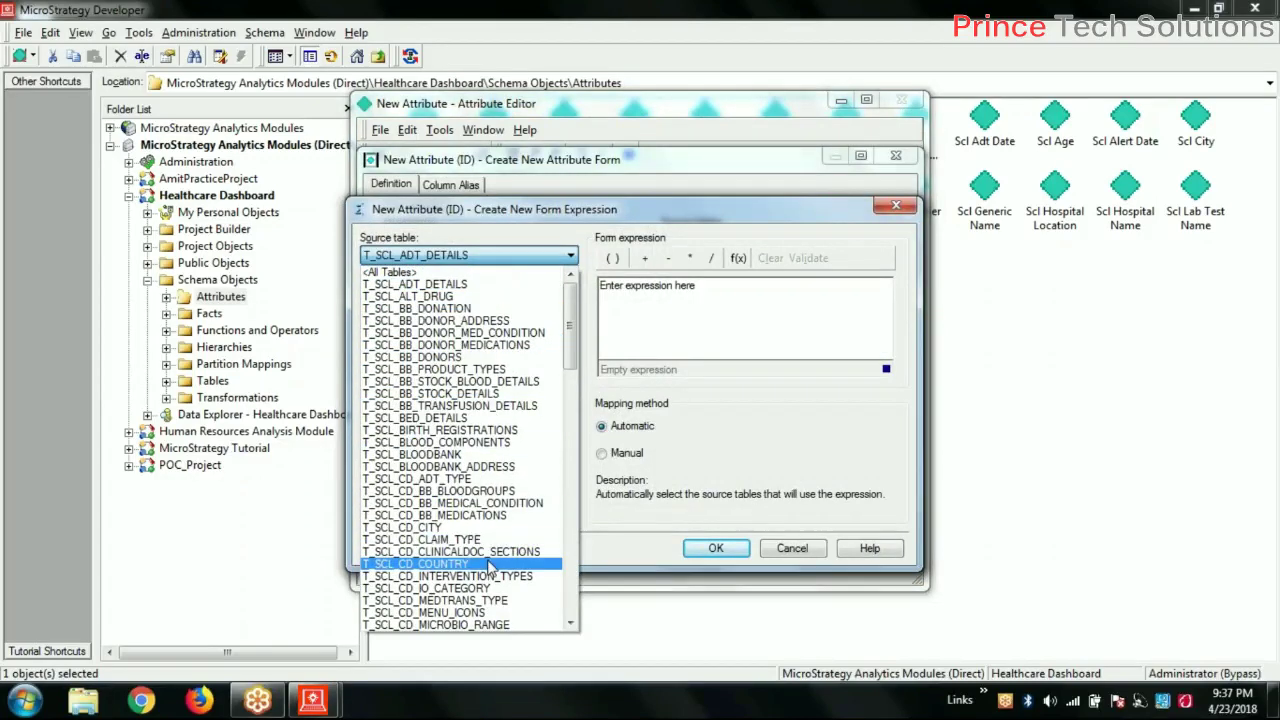
pyautogui.scroll(-7, 486, 347)
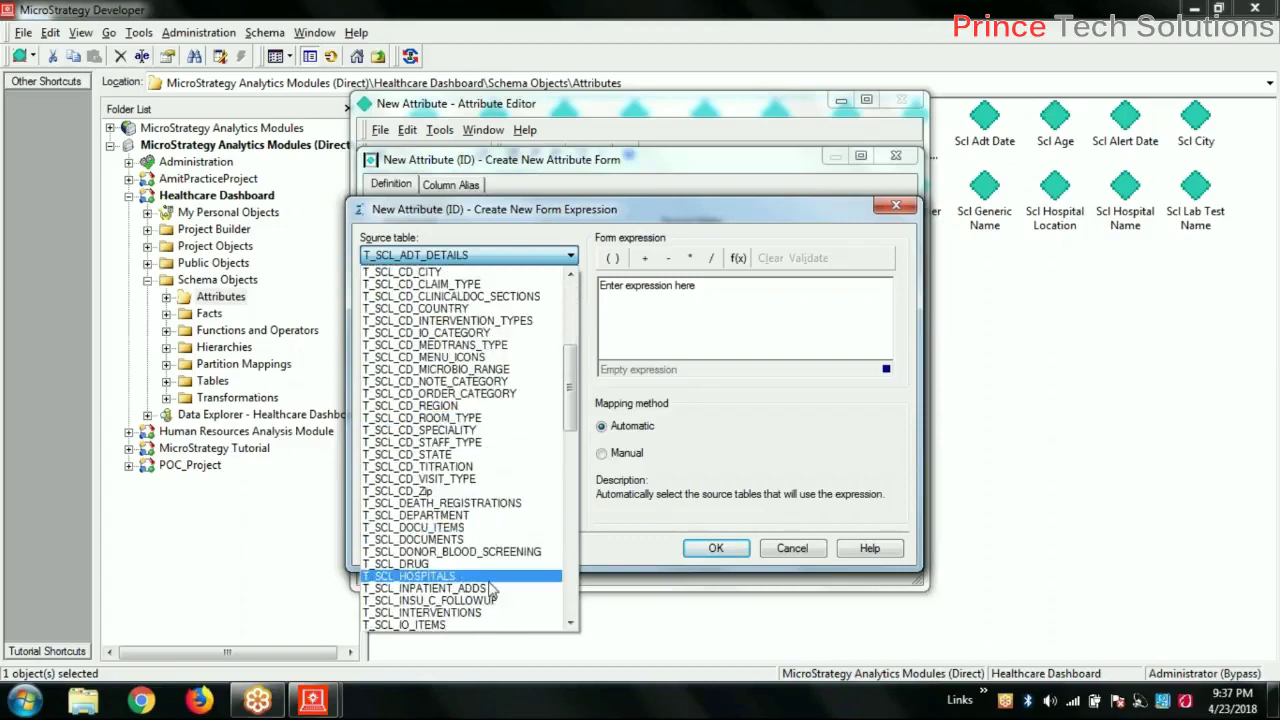
pyautogui.click(498, 588)
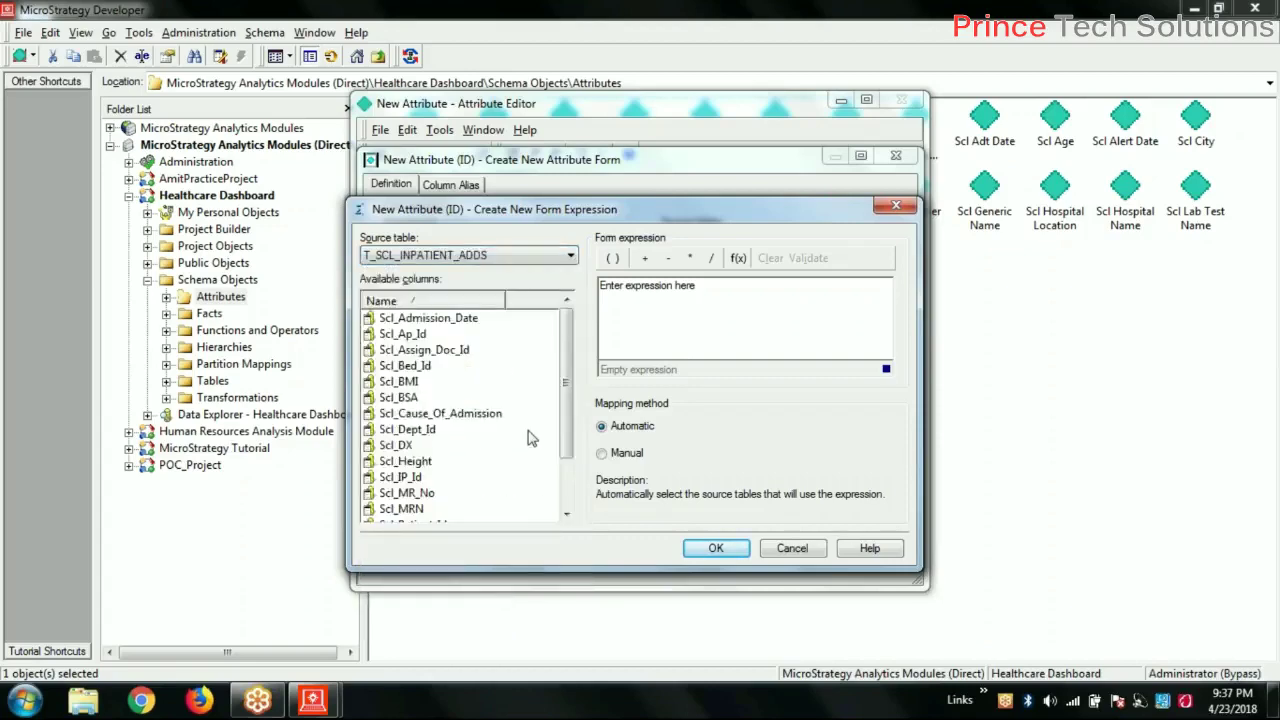
pyautogui.click(737, 259)
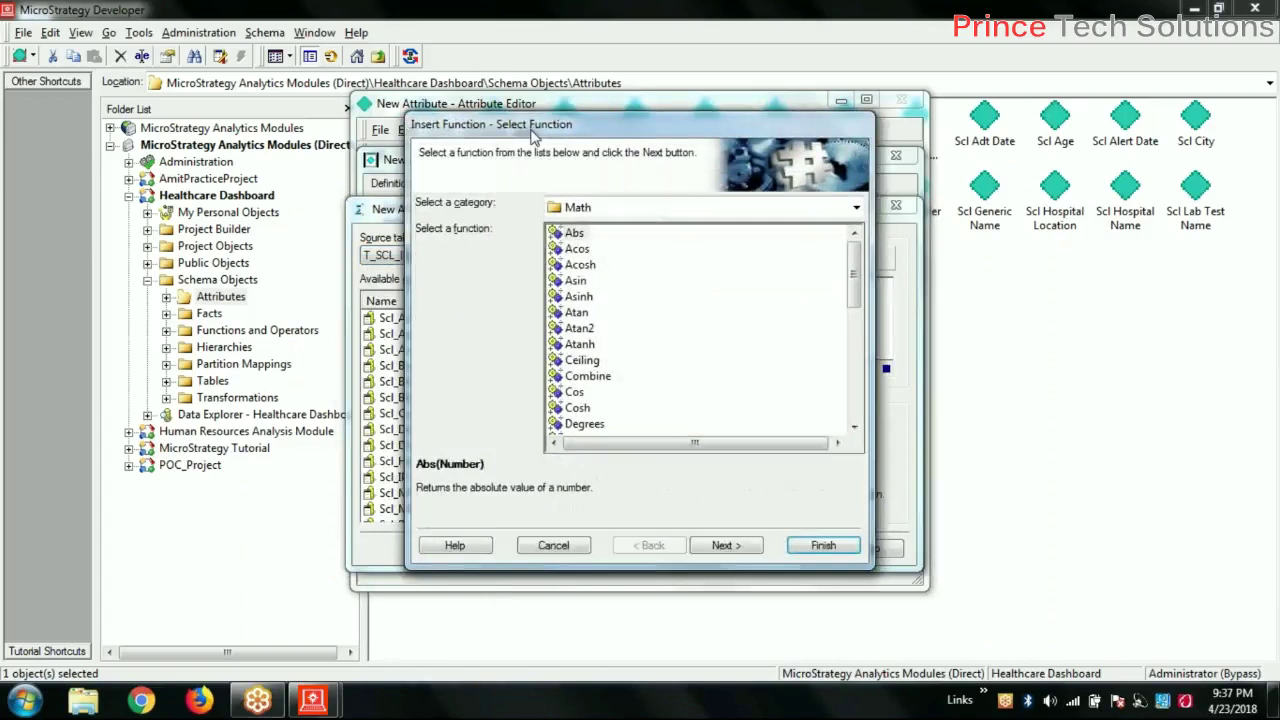
pyautogui.click(855, 208)
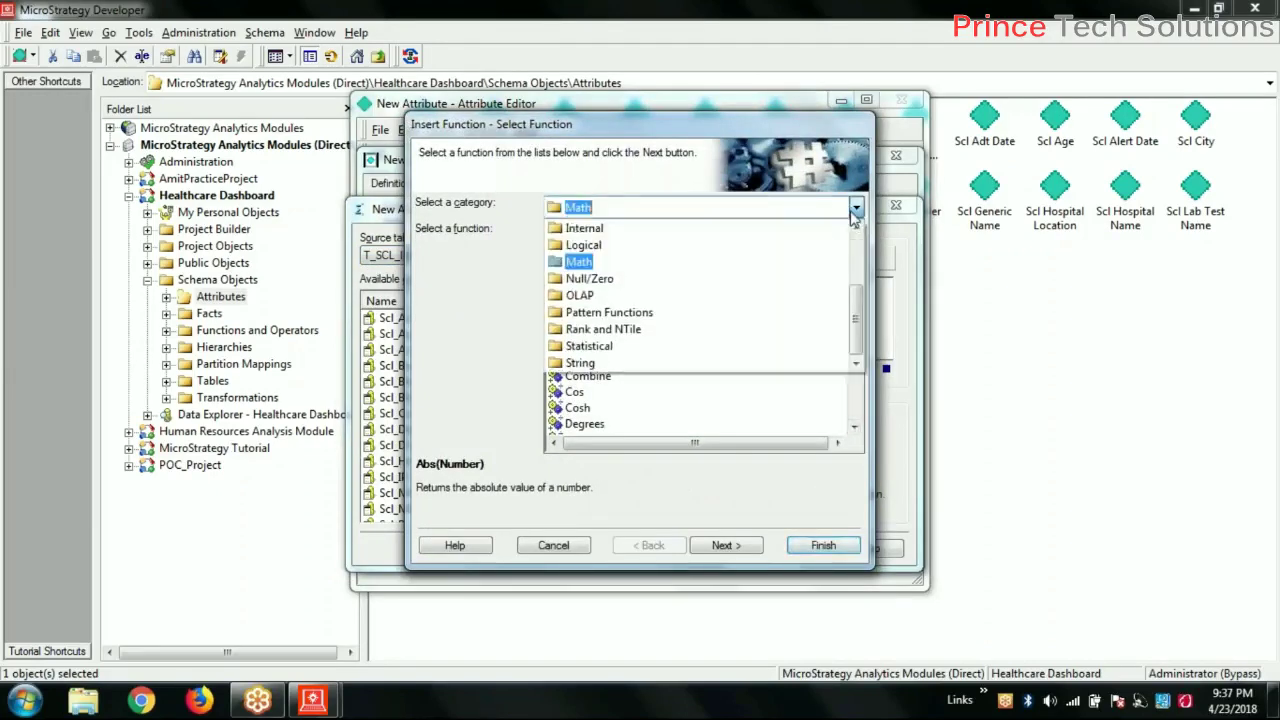
pyautogui.scroll(2, 688, 320)
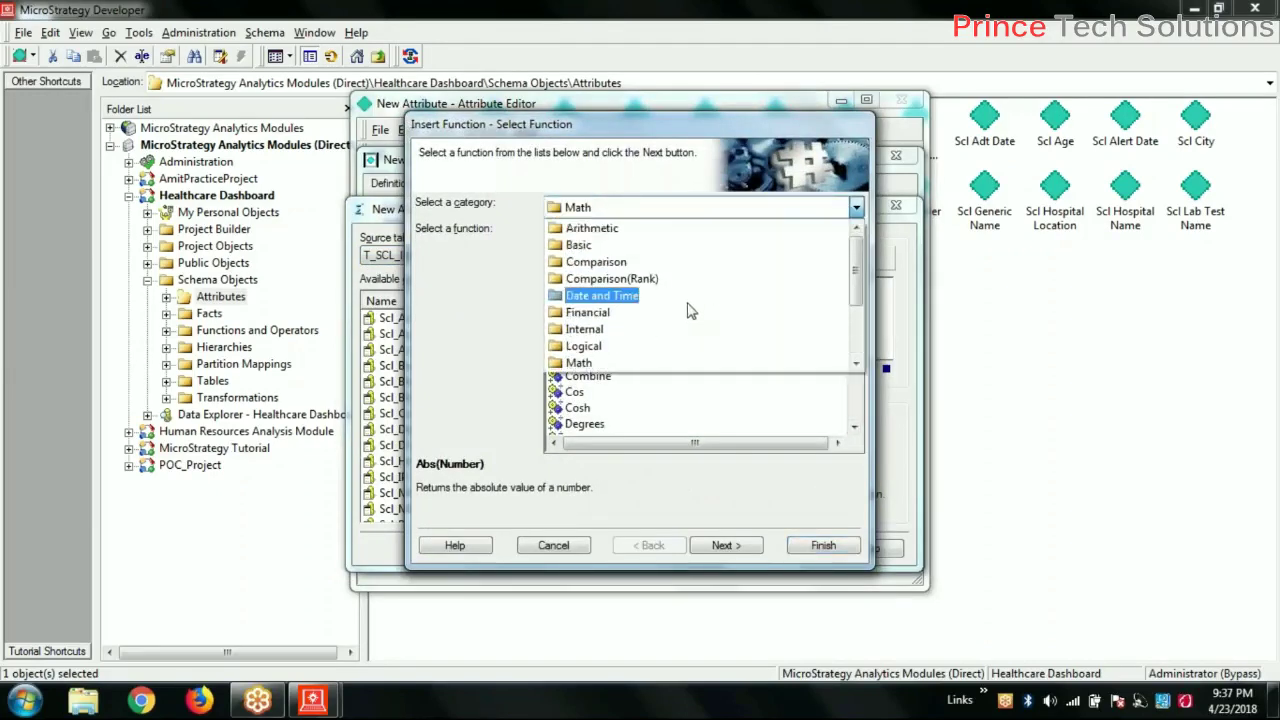
pyautogui.click(687, 297)
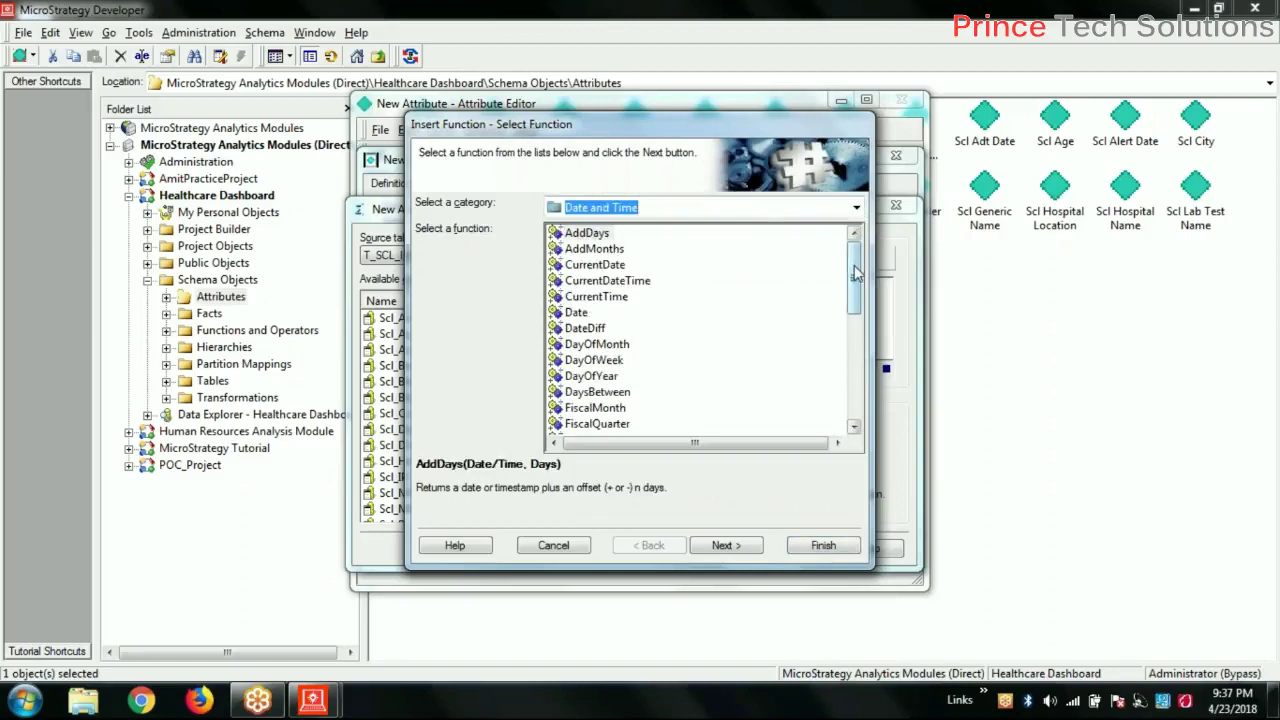
pyautogui.moveTo(856, 268); pyautogui.dragTo(856, 350)
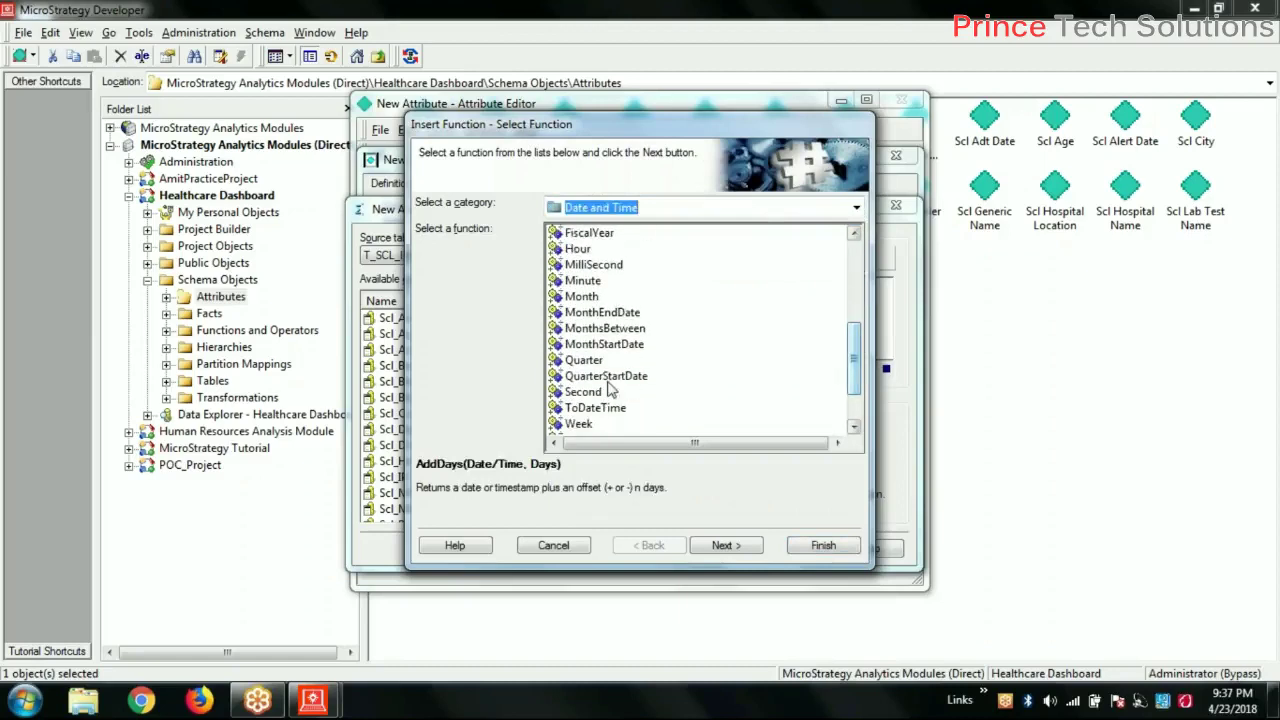
pyautogui.click(584, 360)
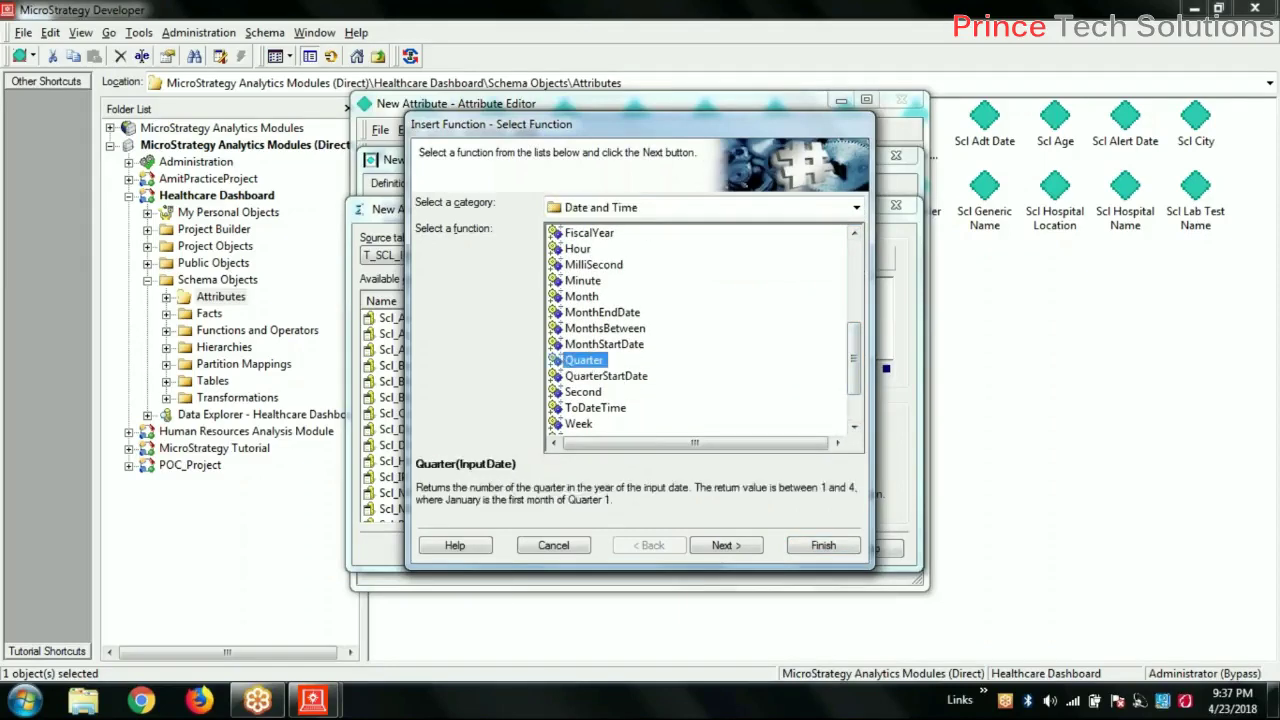
pyautogui.click(749, 547)
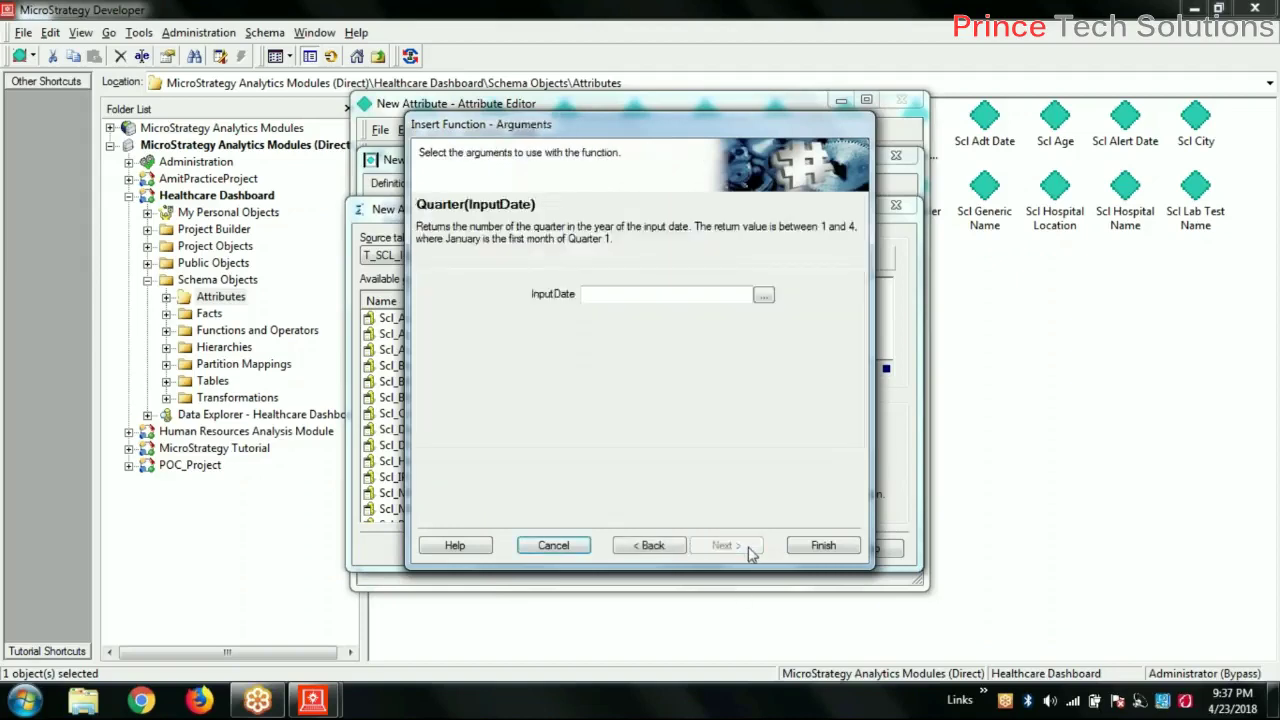
# Step: Use Scl_Admission_Date as InputDate and accept Quarter(Scl_Admission_Date) as the form expression
pyautogui.click(578, 296)
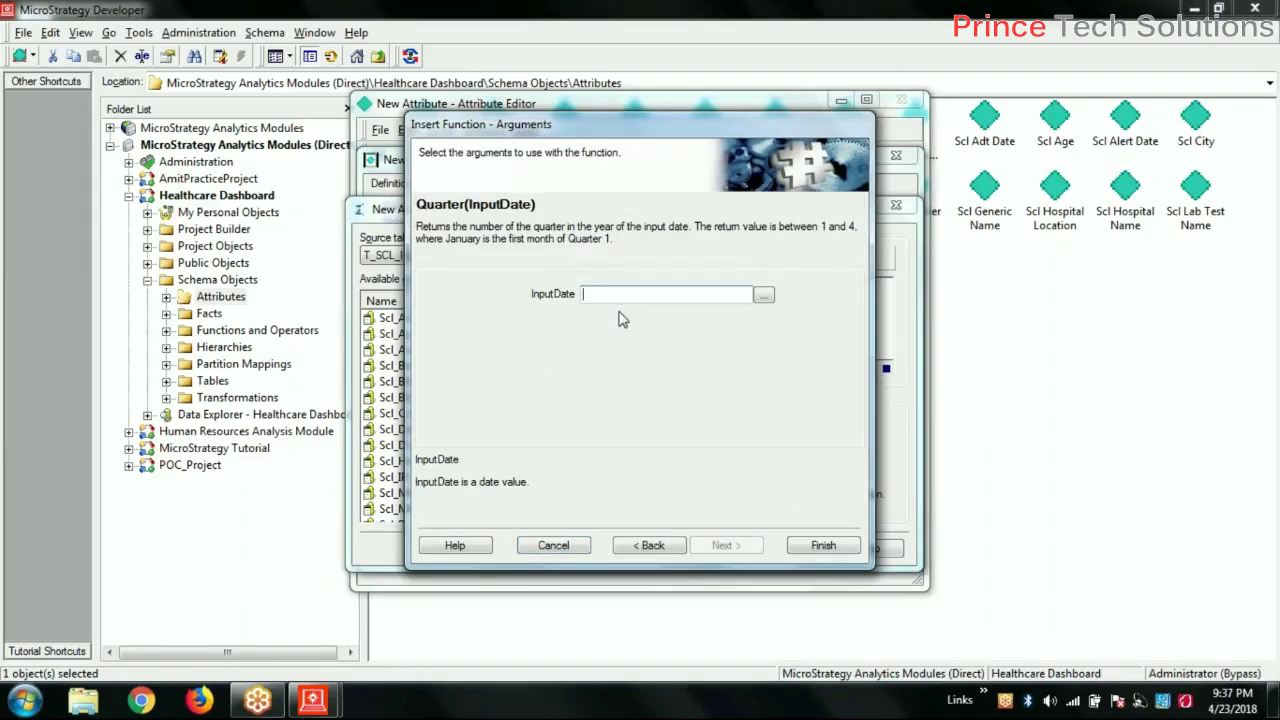
pyautogui.click(764, 297)
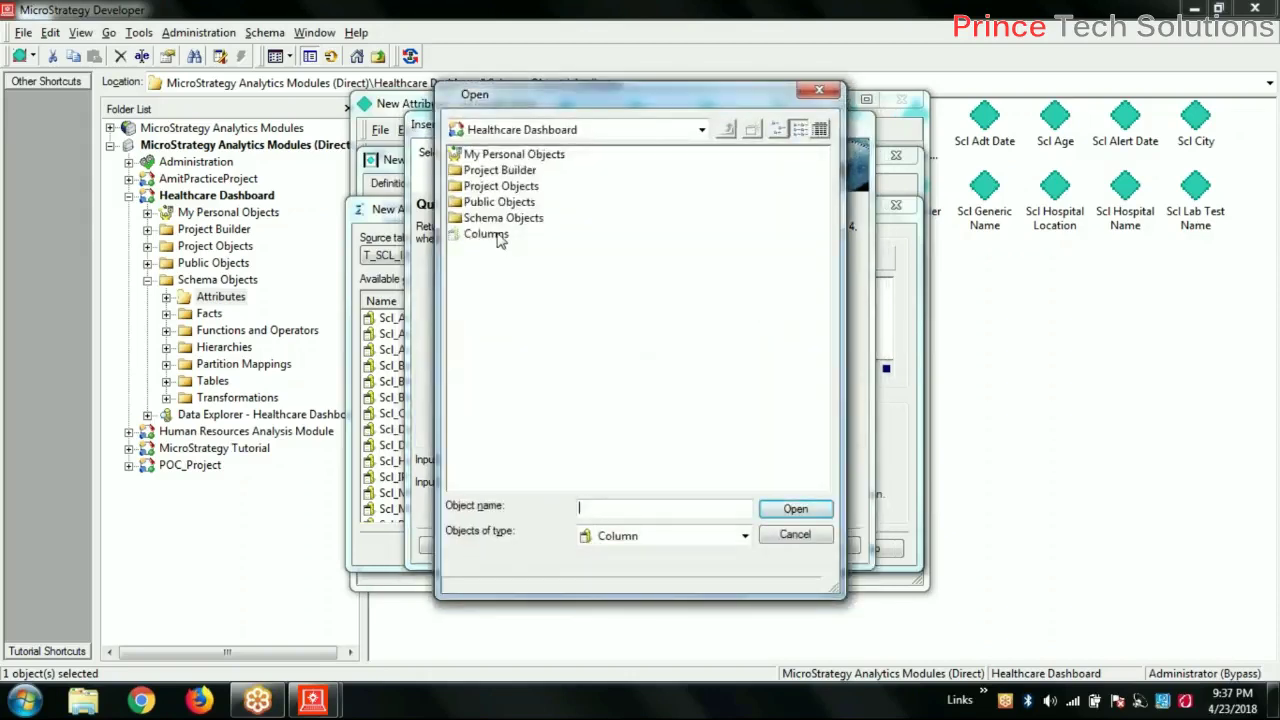
pyautogui.click(497, 236)
pyautogui.doubleClick(497, 236)
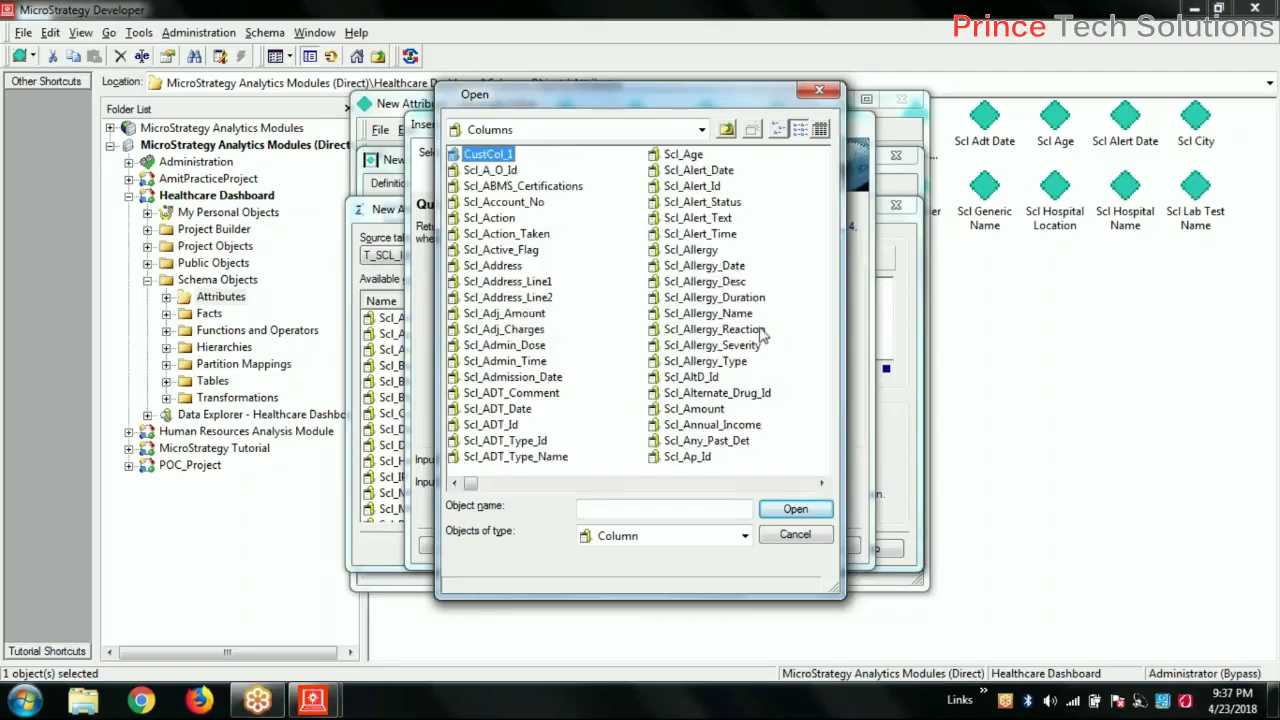
pyautogui.click(518, 378)
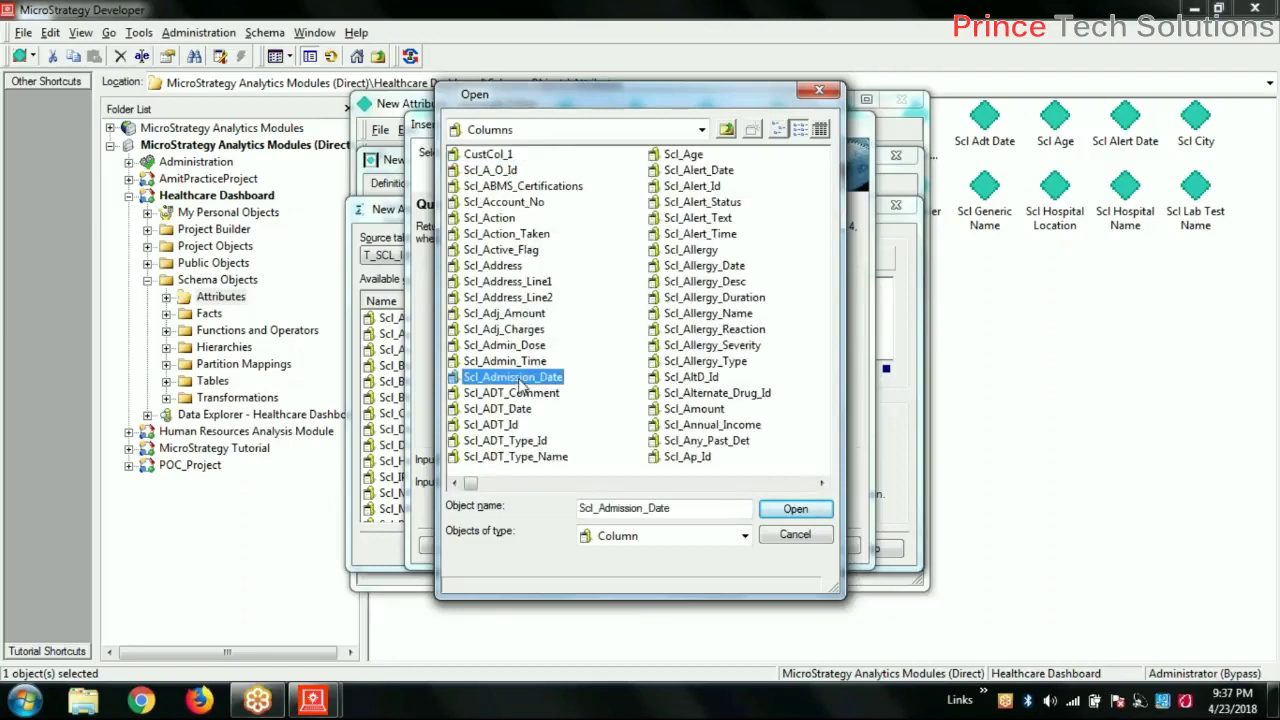
pyautogui.click(788, 516)
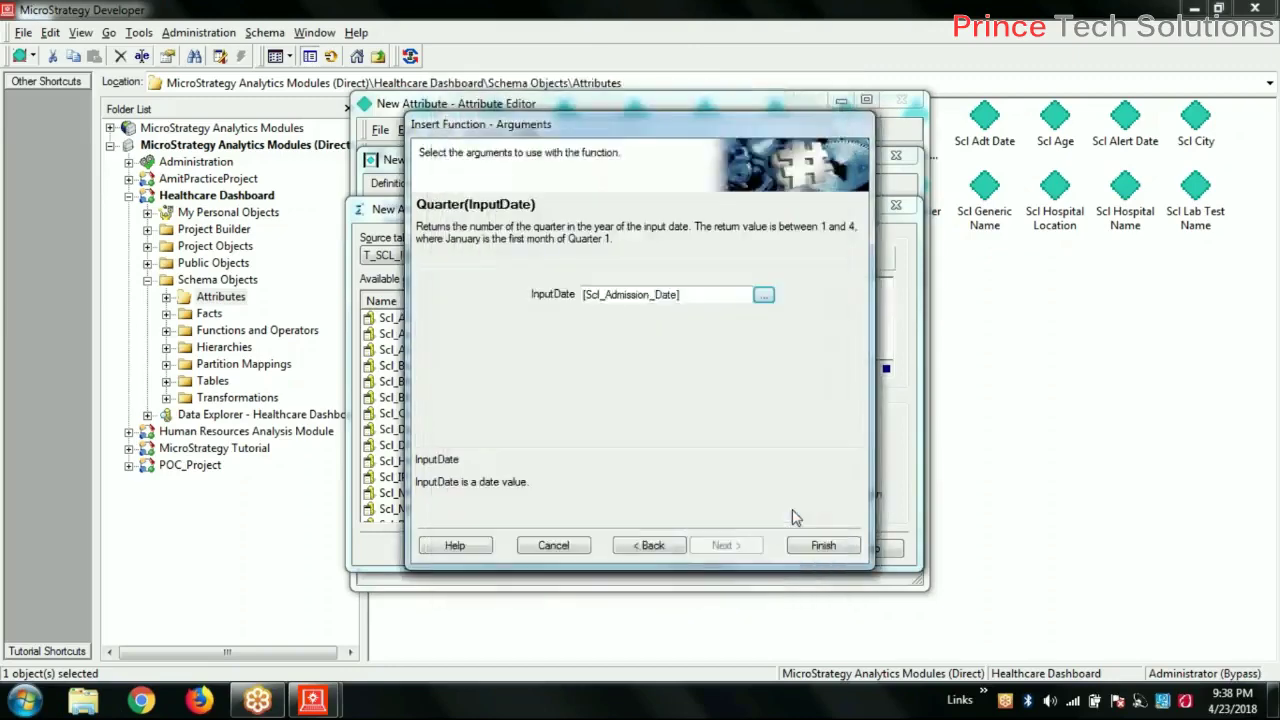
pyautogui.click(821, 545)
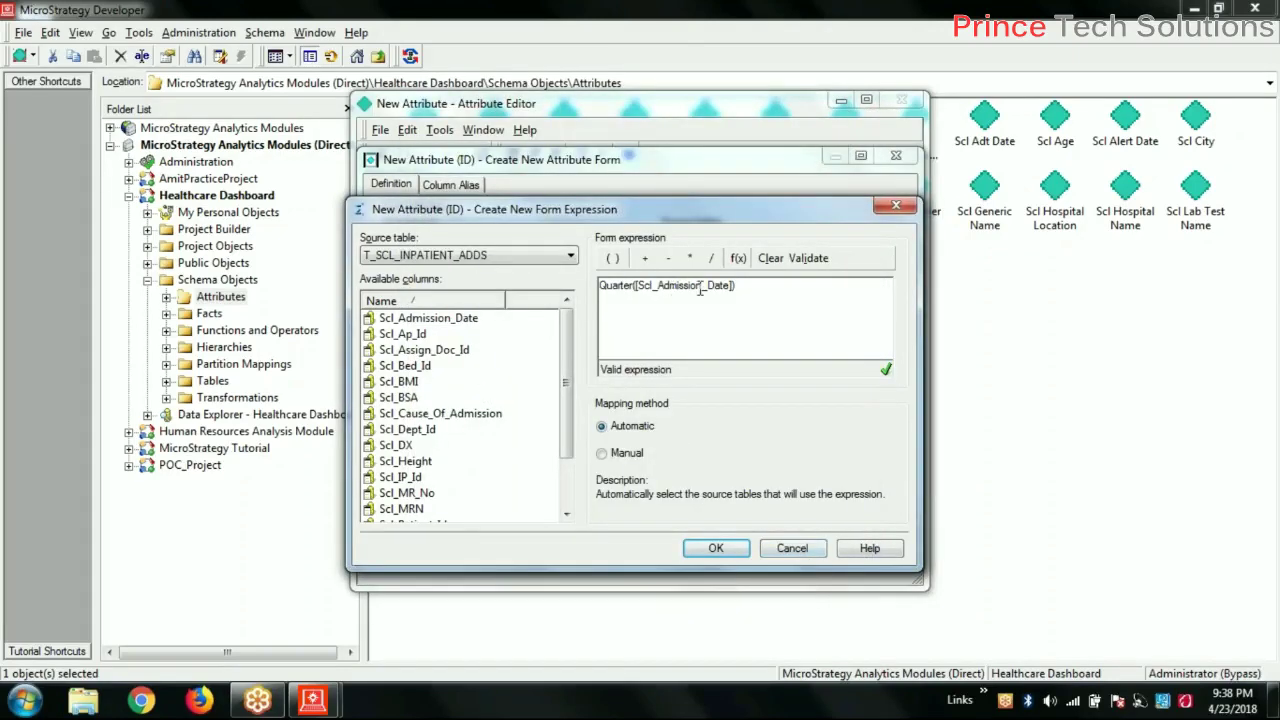
pyautogui.click(716, 548)
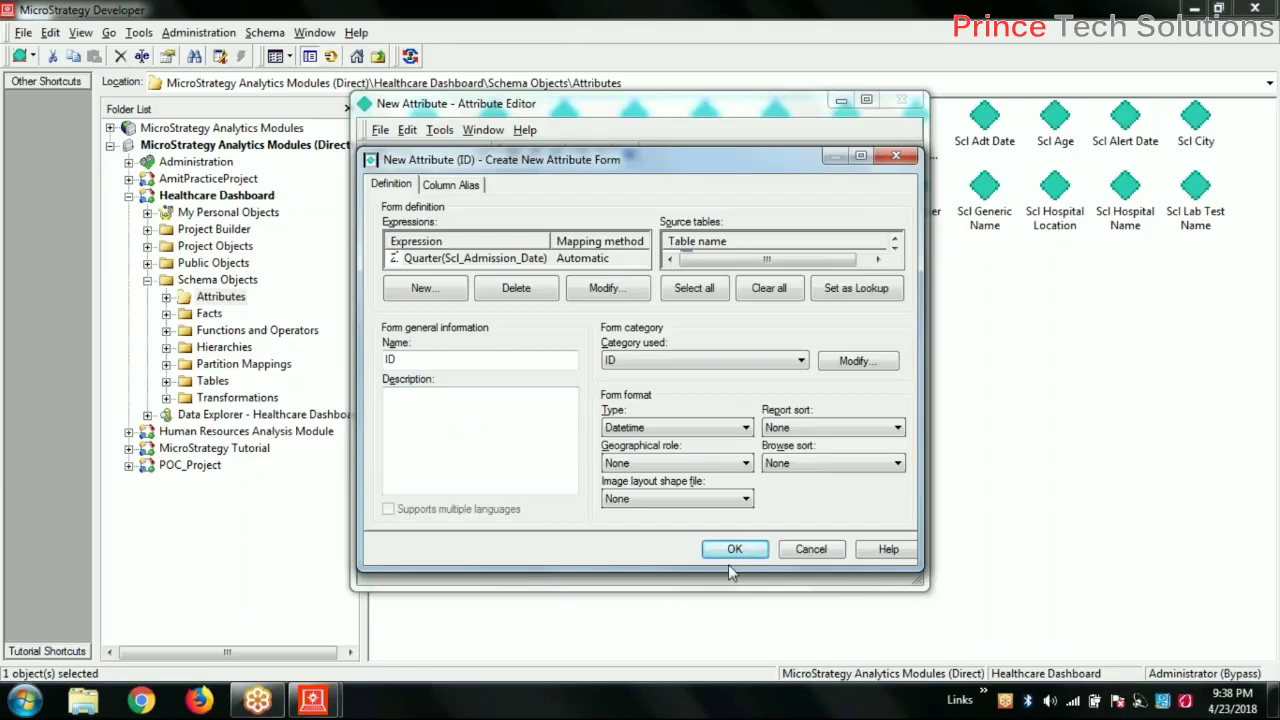
# Step: Accept the quarter form and save the attribute as AdmissionQuarter
pyautogui.click(745, 553)
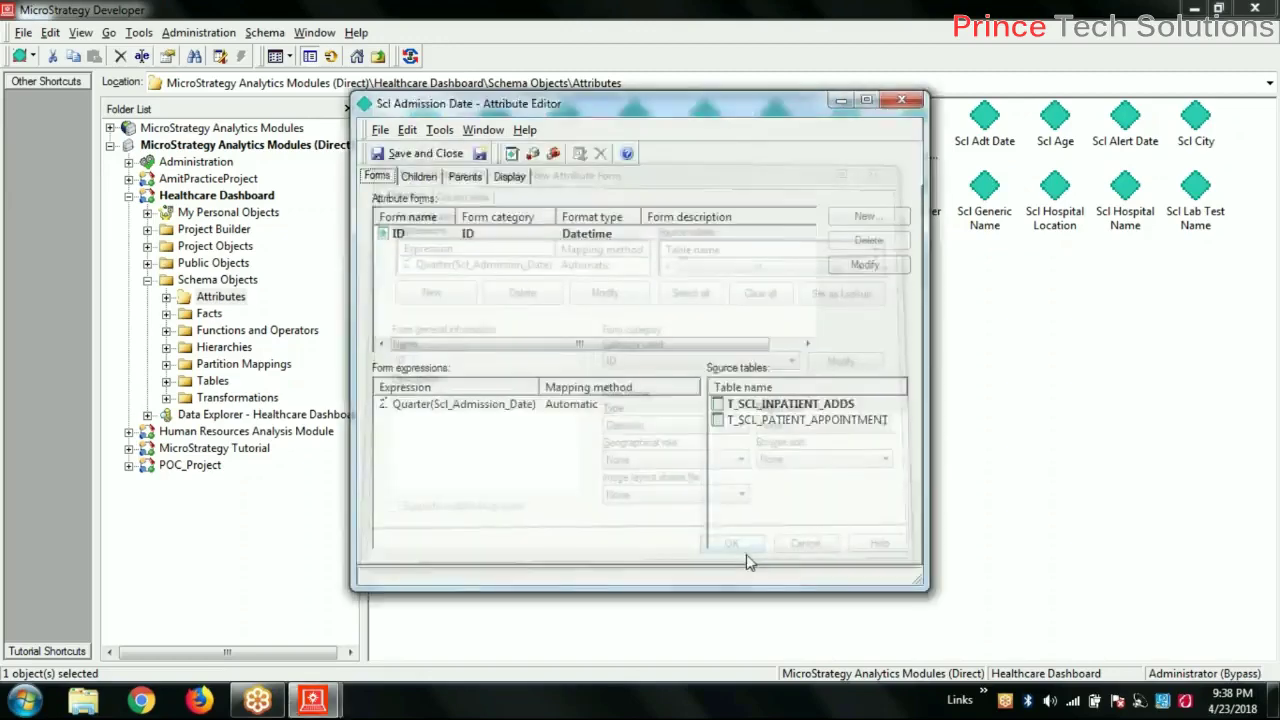
pyautogui.click(479, 154)
pyautogui.click(672, 430)
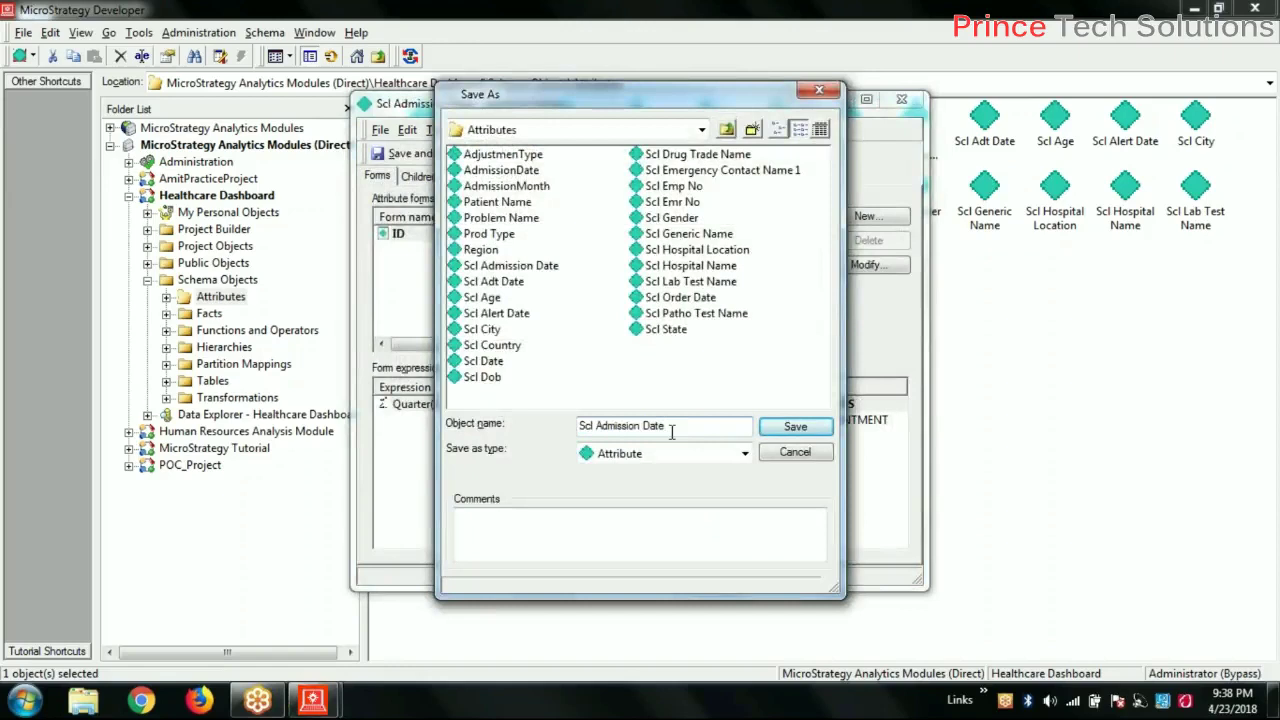
pyautogui.write('Q')
pyautogui.press('Delete')
pyautogui.press('Delete')
pyautogui.press('Delete')
pyautogui.press('Delete')
pyautogui.click(798, 427)
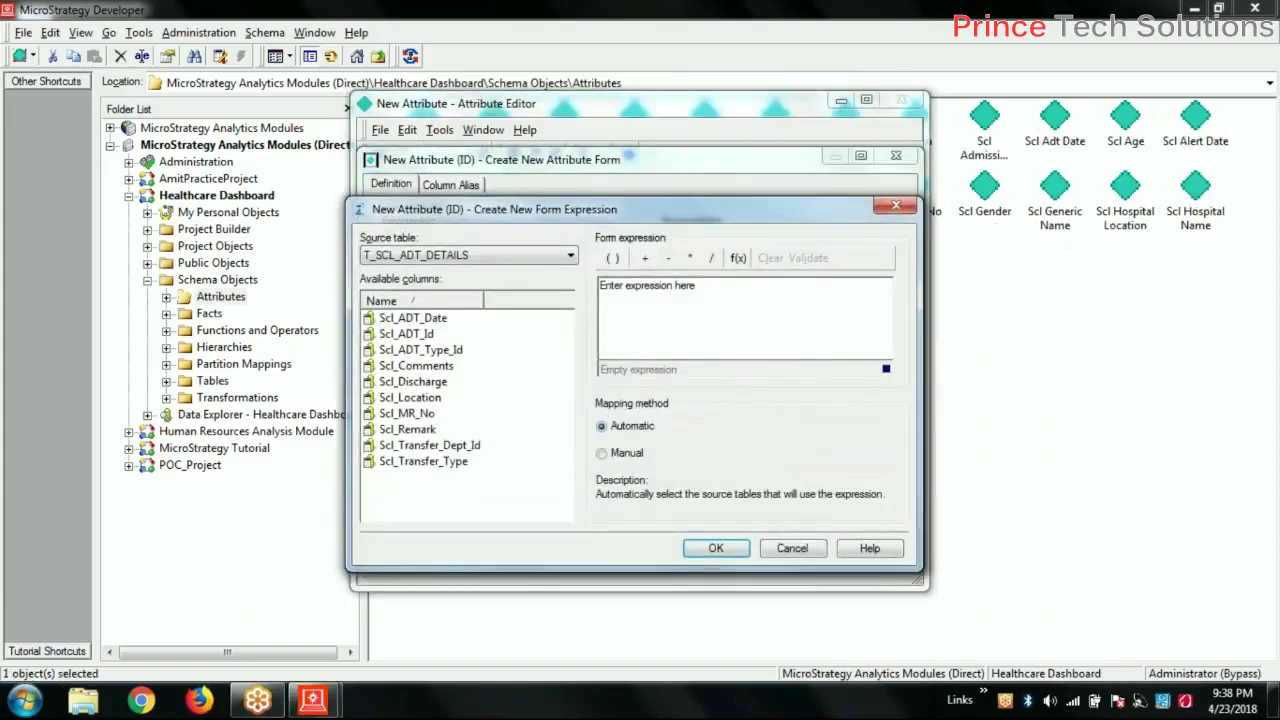
# Step: Set T_SCL_INPATIENT_ADDS as source table and choose the Date and Time Week function
pyautogui.click(553, 256)
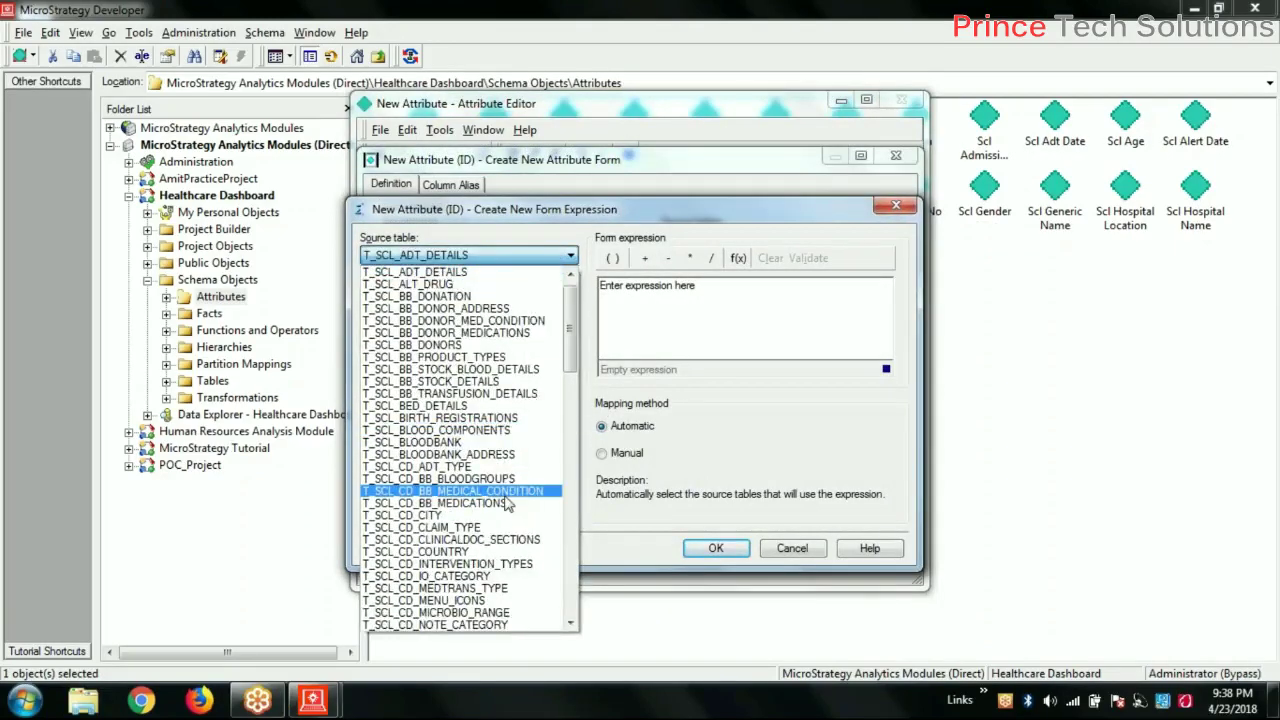
pyautogui.scroll(-3, 503, 505)
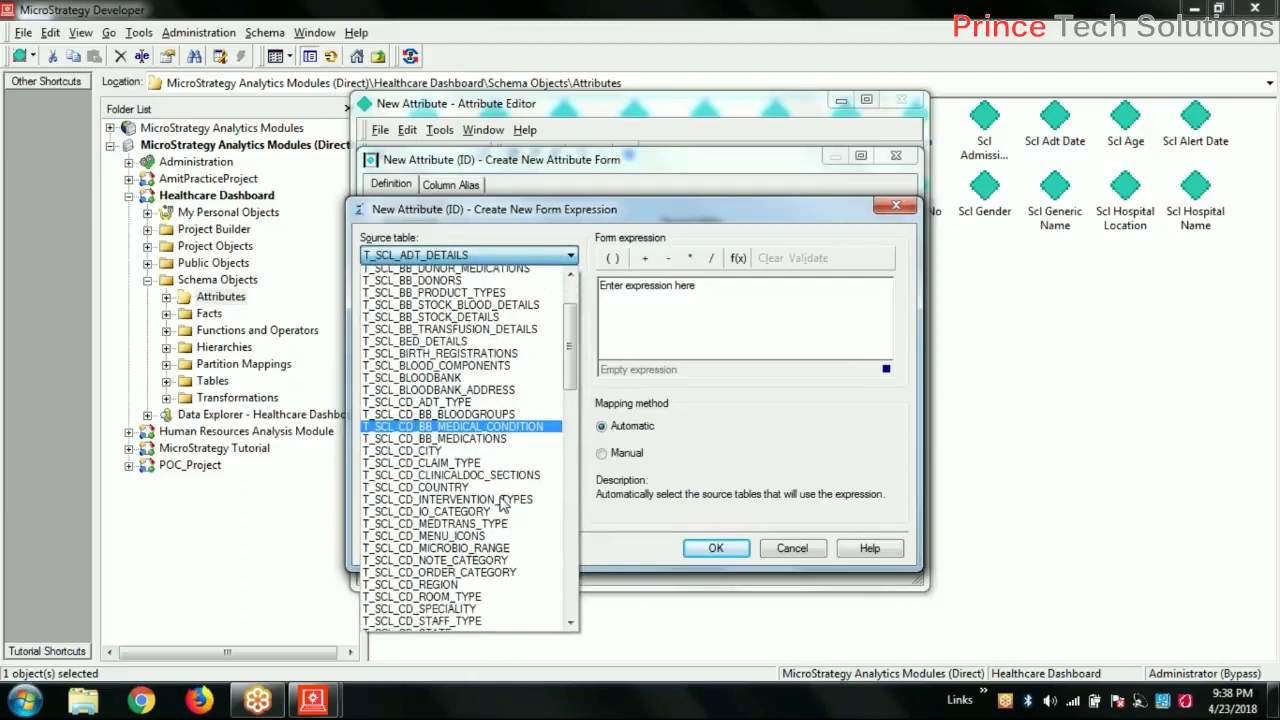
pyautogui.scroll(-6, 503, 509)
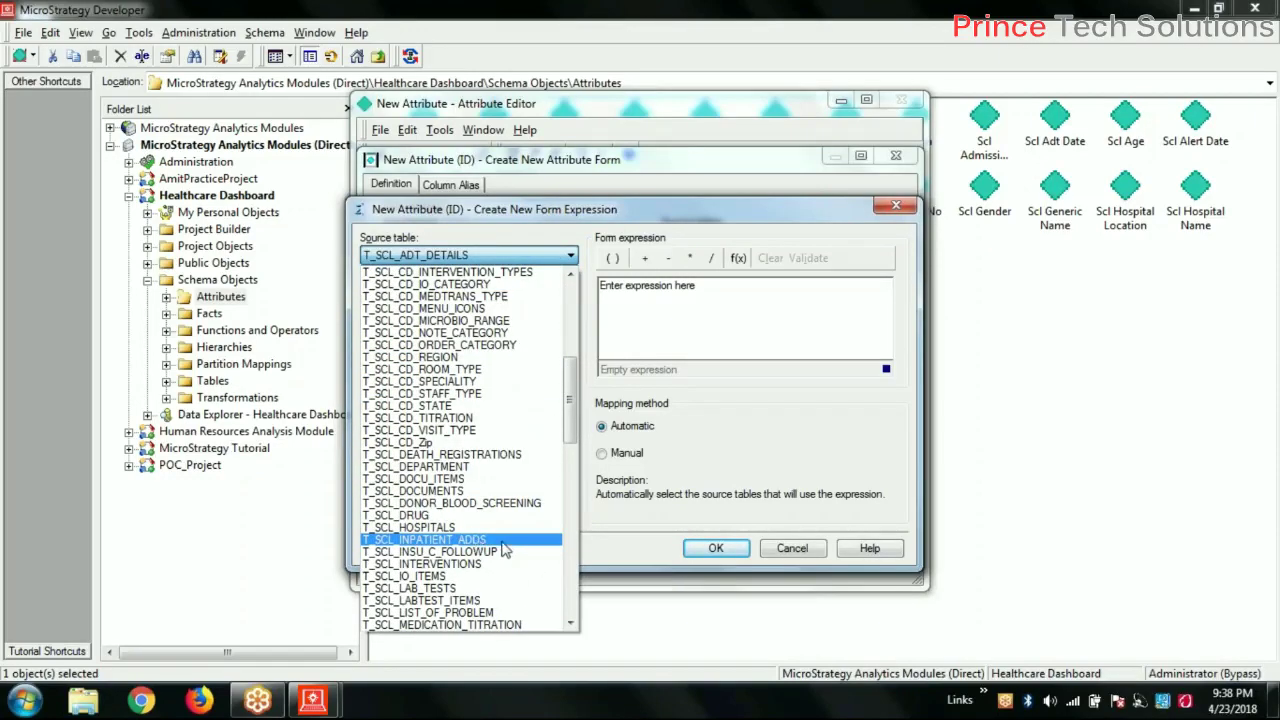
pyautogui.click(503, 540)
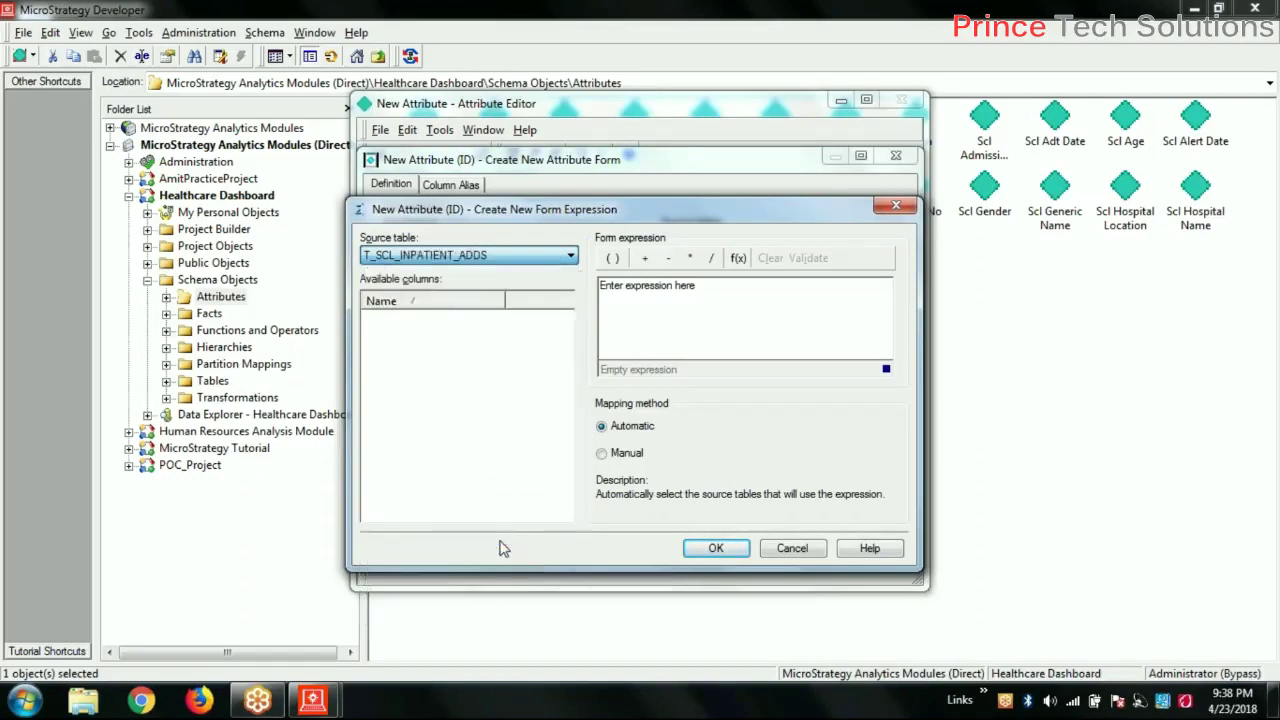
pyautogui.click(739, 259)
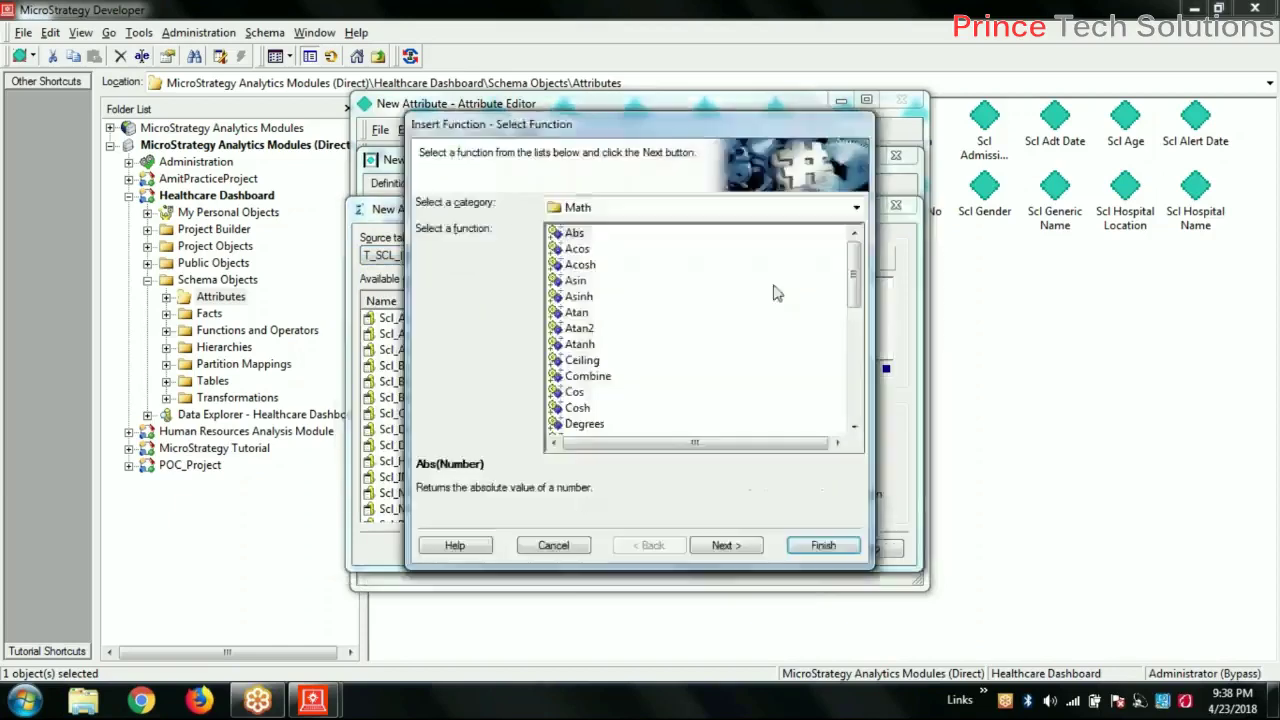
pyautogui.click(856, 208)
pyautogui.scroll(2, 700, 306)
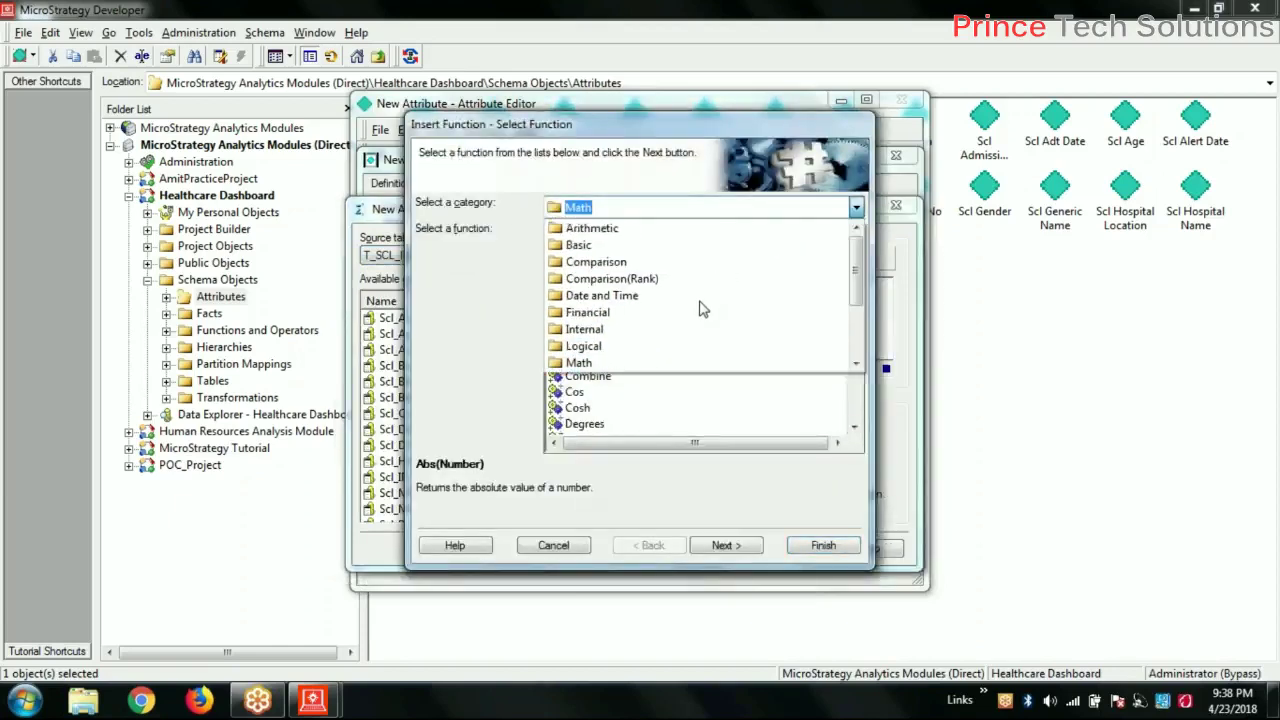
pyautogui.click(698, 305)
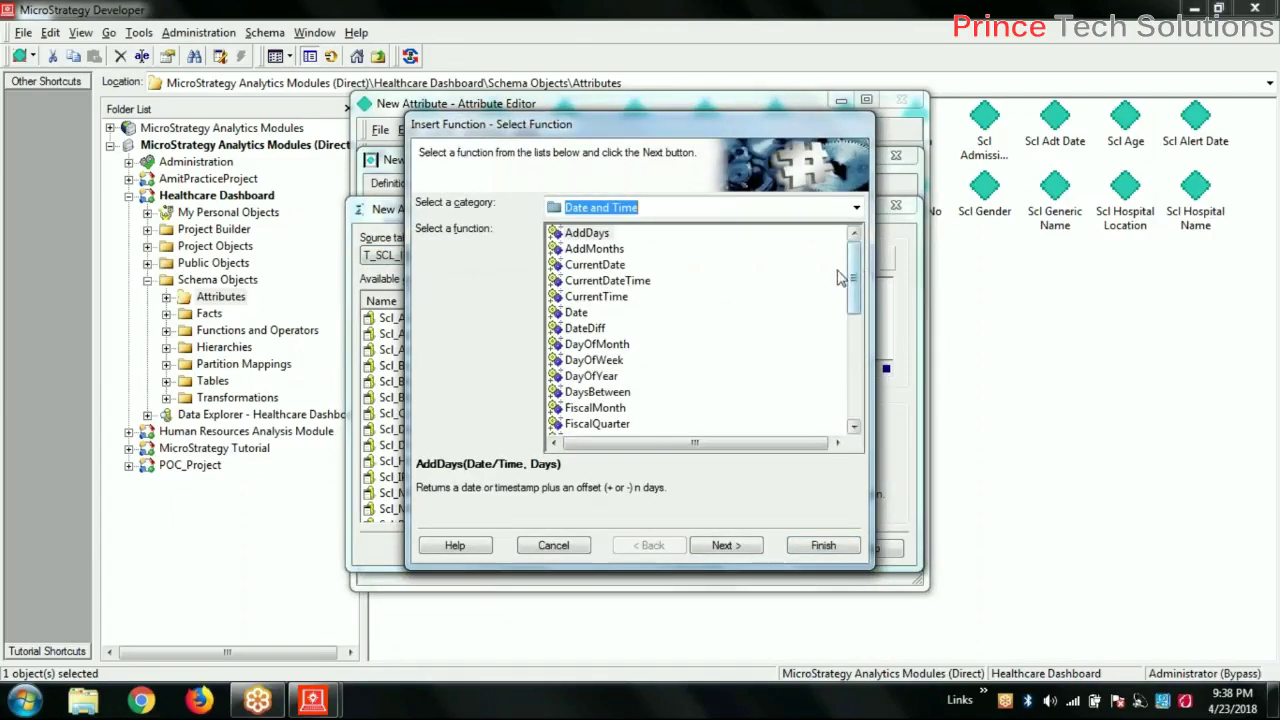
pyautogui.moveTo(853, 277); pyautogui.dragTo(851, 378)
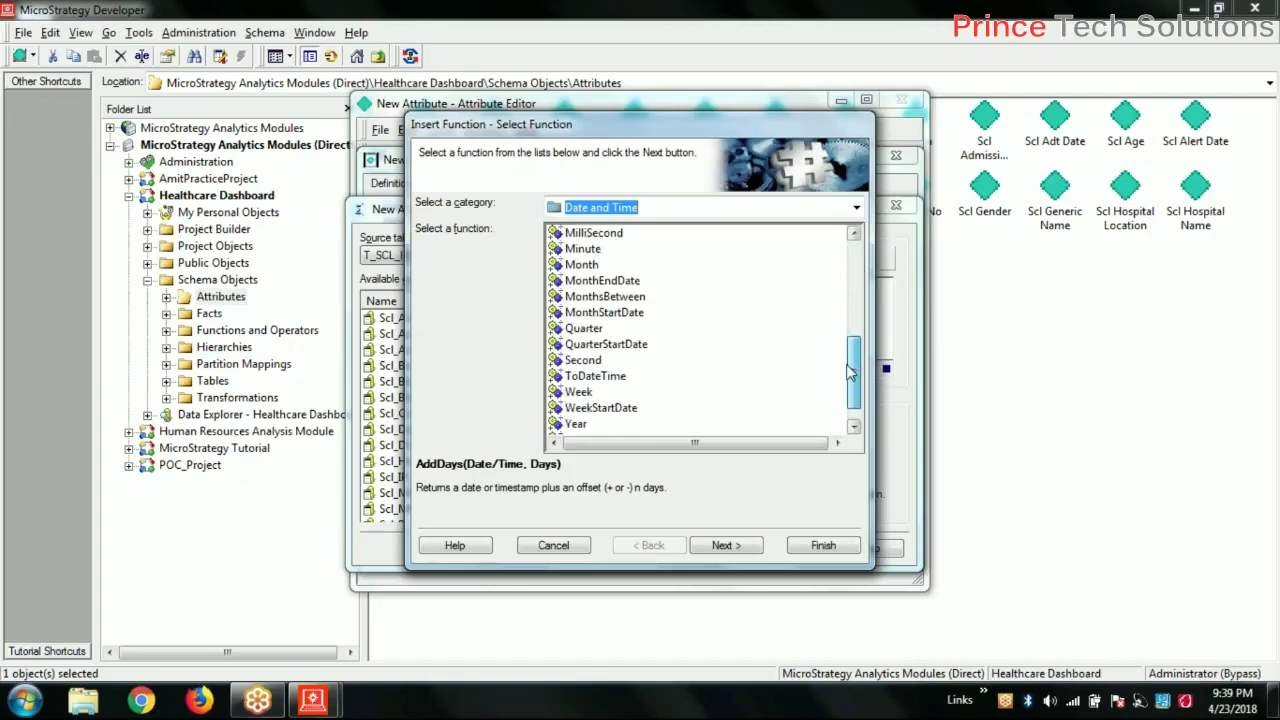
pyautogui.click(592, 393)
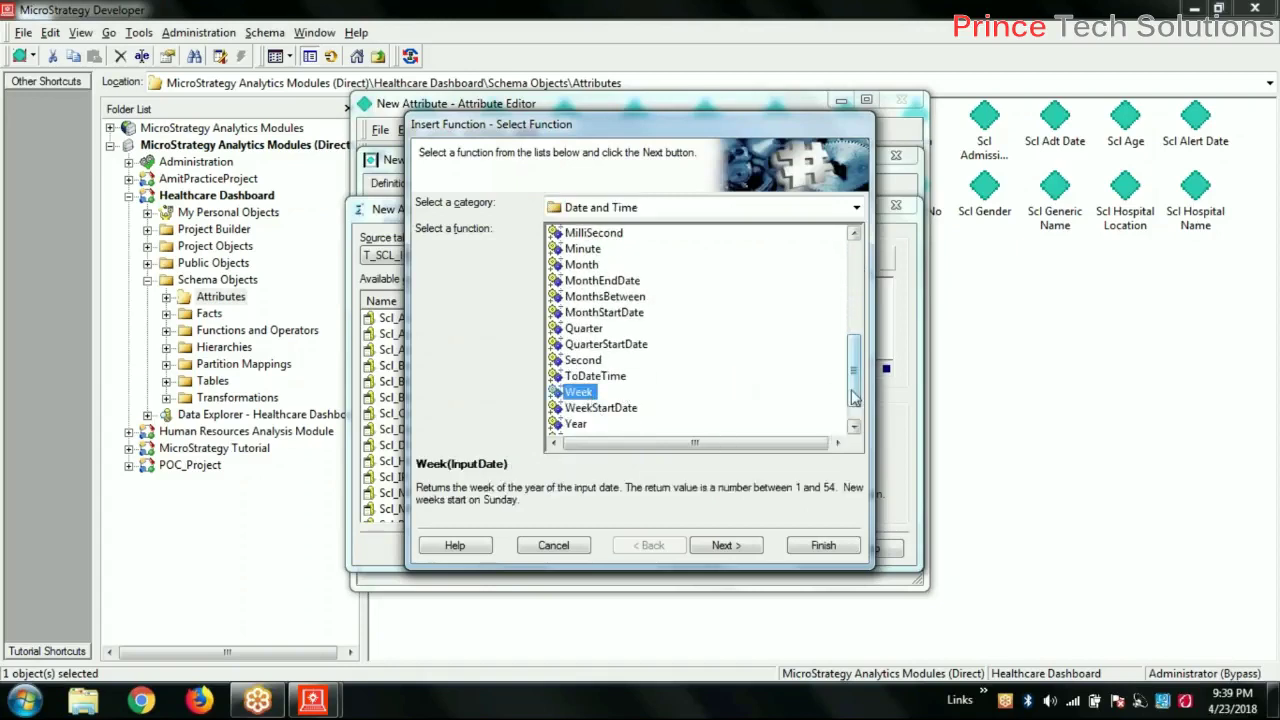
pyautogui.moveTo(855, 397); pyautogui.dragTo(865, 342)
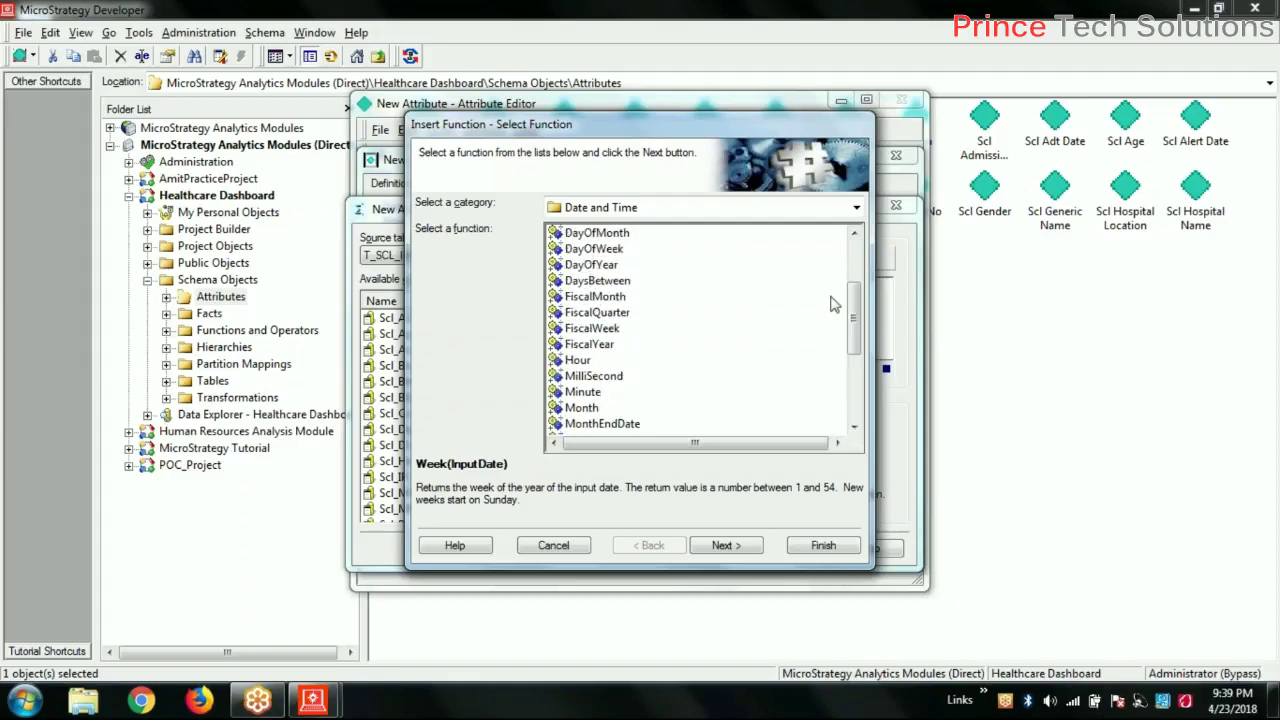
pyautogui.moveTo(856, 333); pyautogui.dragTo(856, 245)
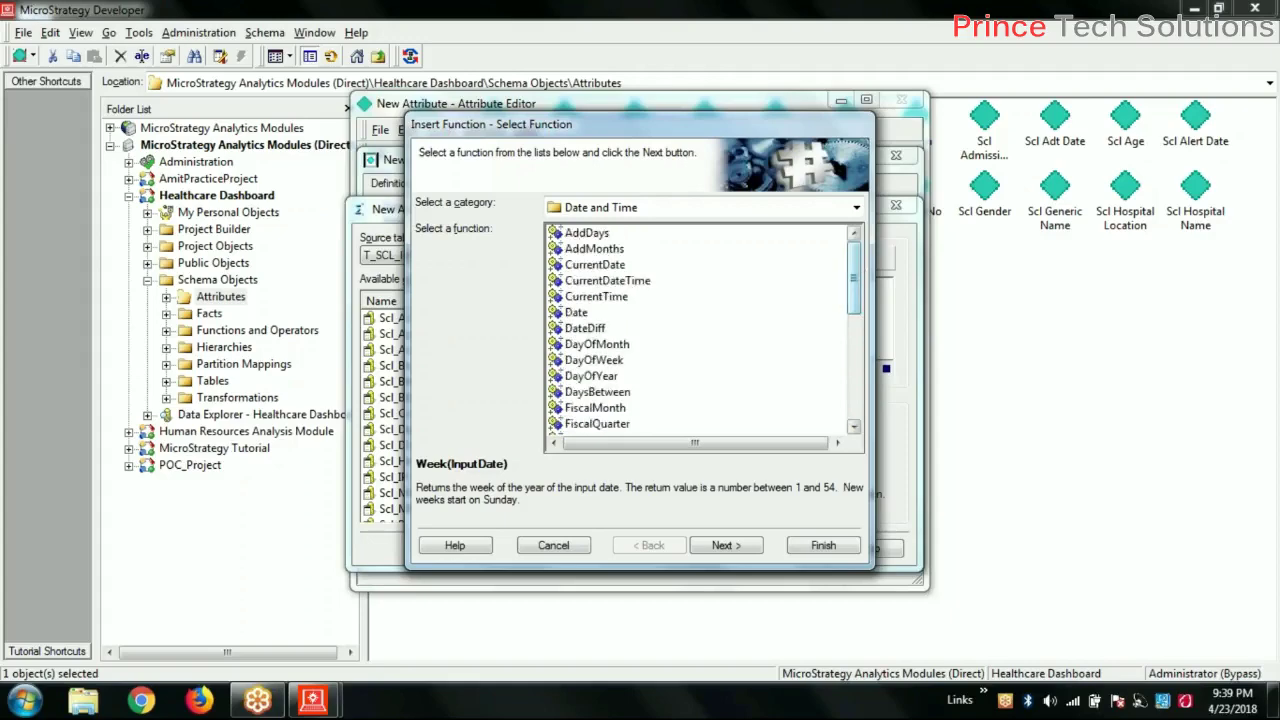
pyautogui.click(722, 546)
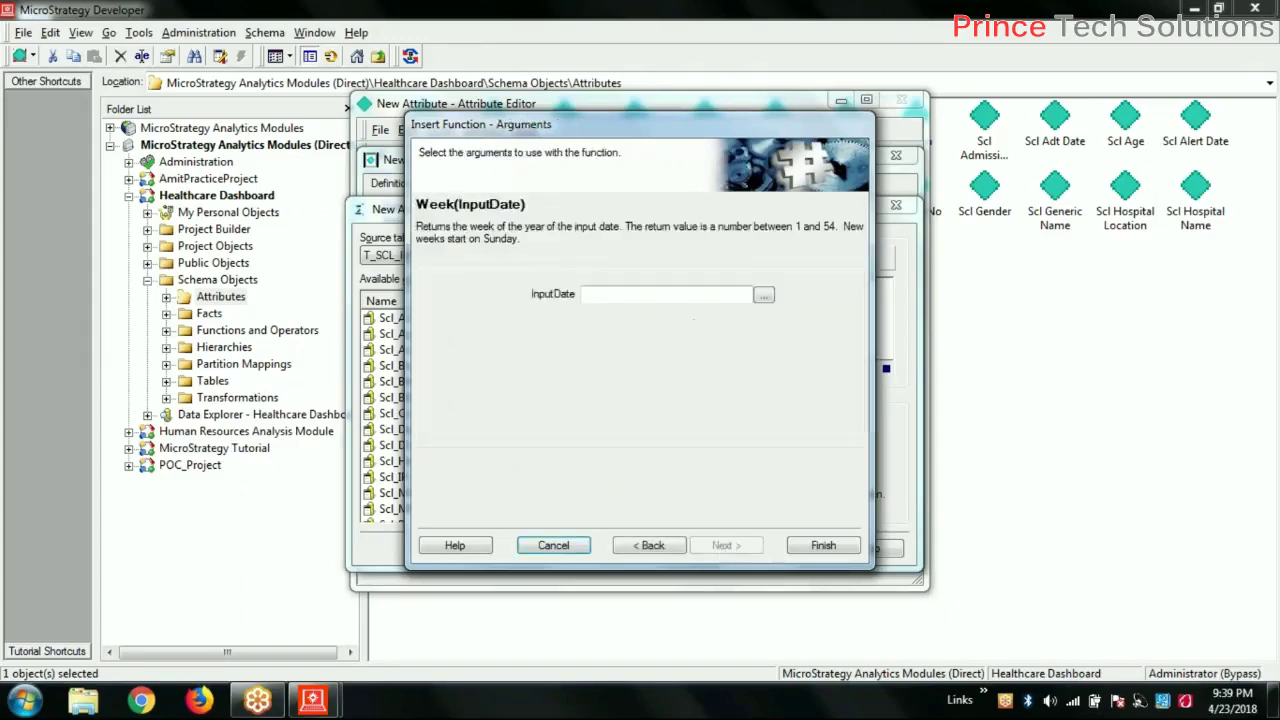
# Step: Use Scl_Admission_Date as the input date and accept Week(Scl_Admission_Date) as the ID form
pyautogui.click(763, 295)
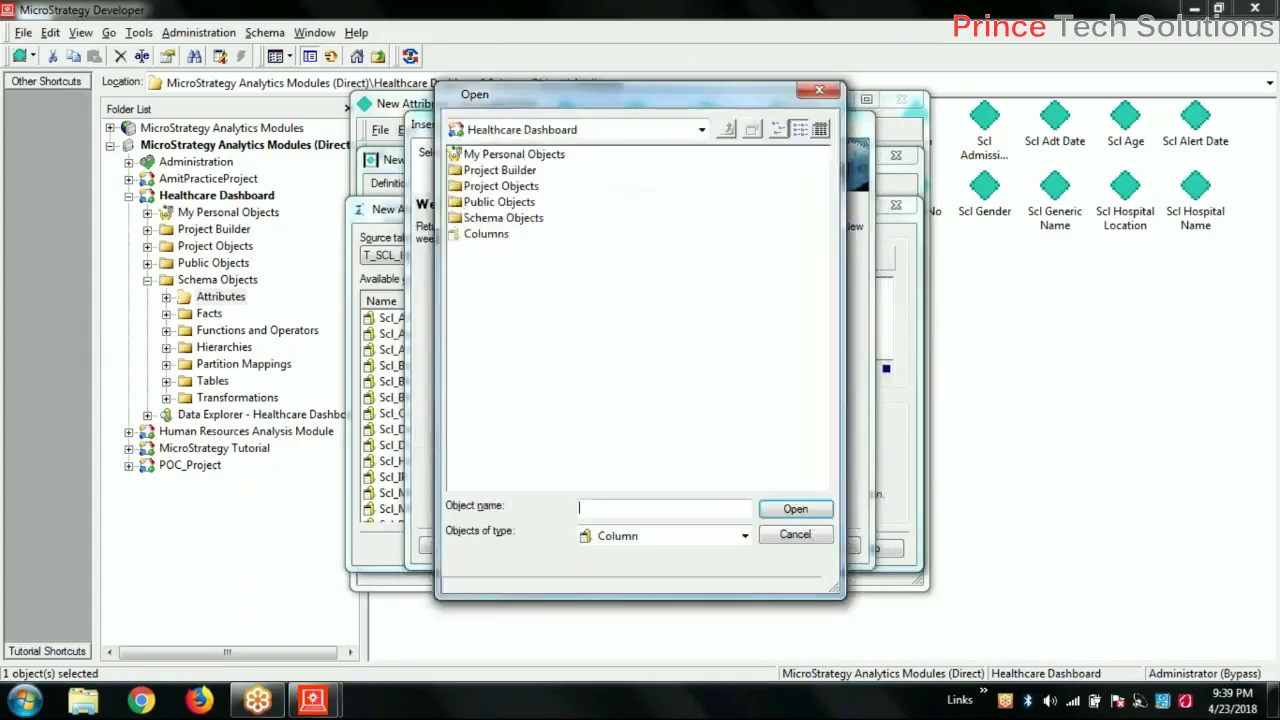
pyautogui.doubleClick(488, 234)
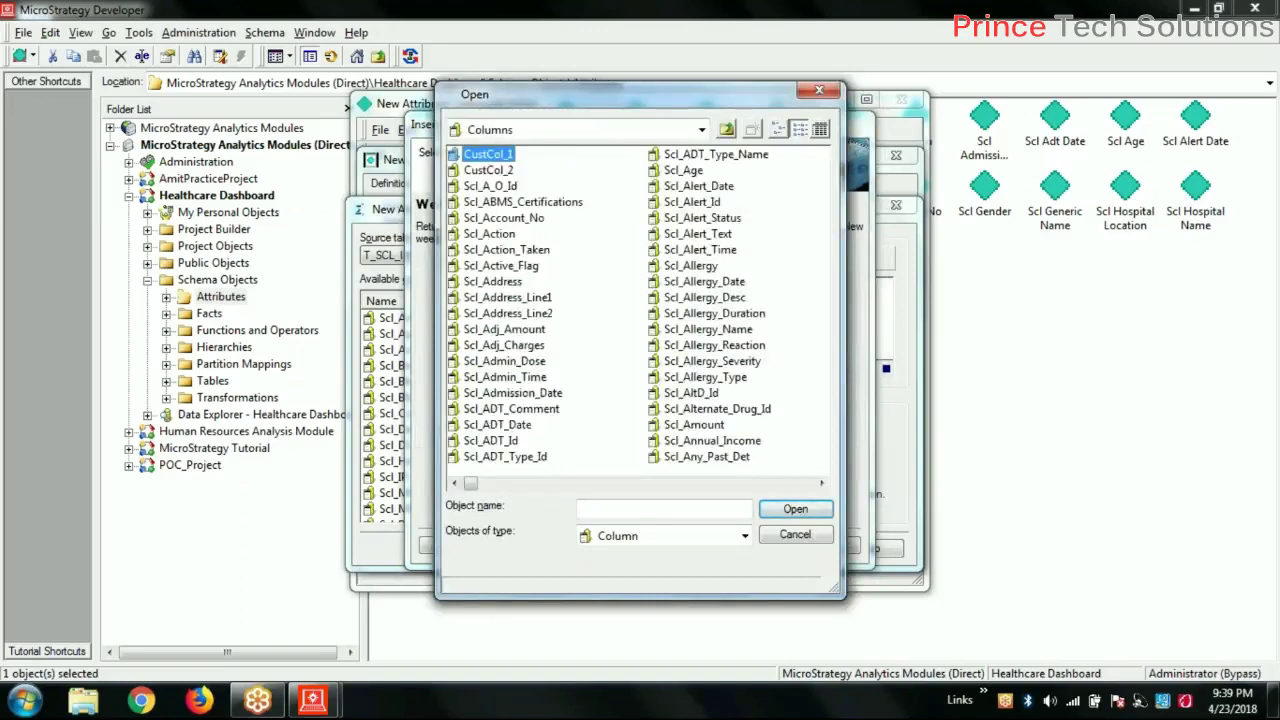
pyautogui.doubleClick(533, 394)
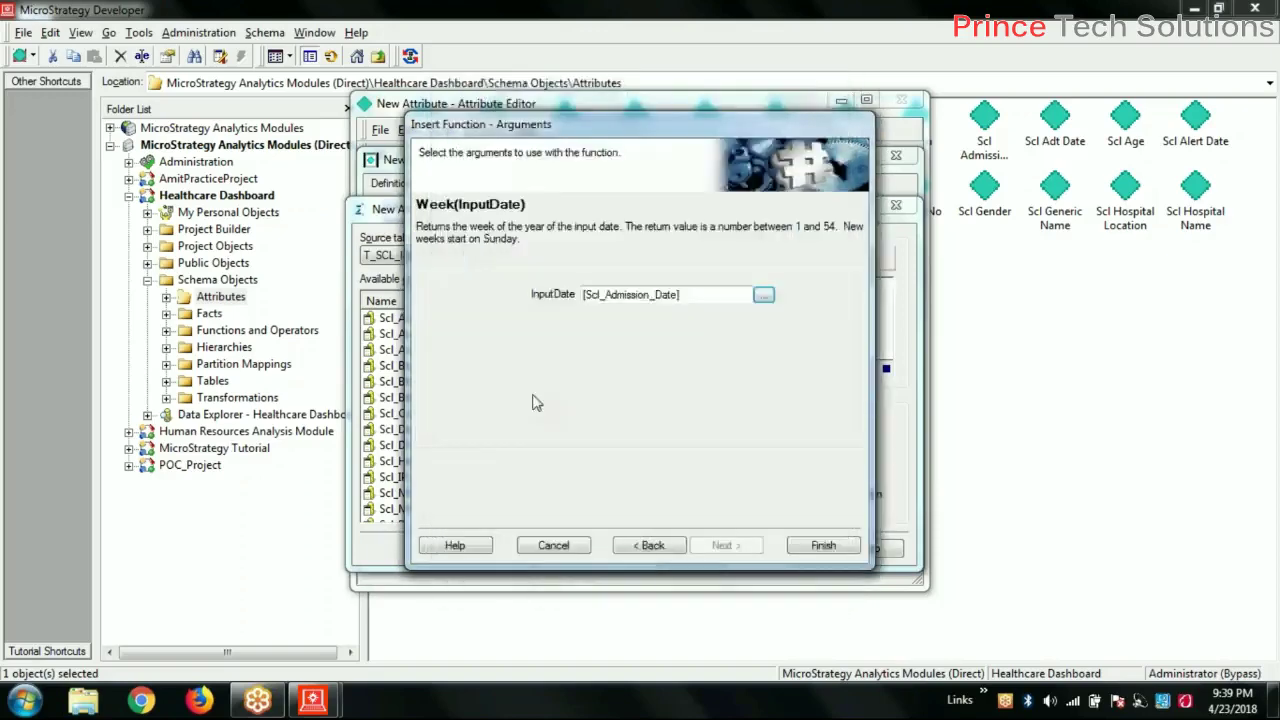
pyautogui.click(835, 549)
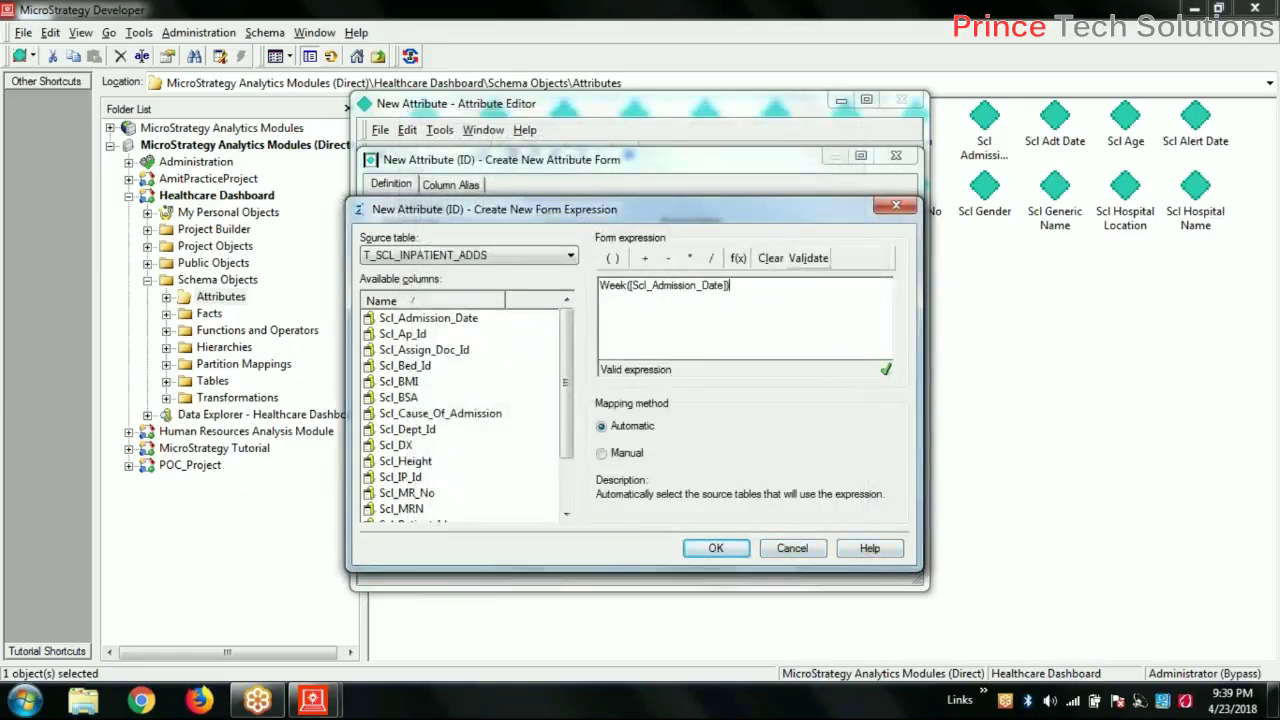
pyautogui.click(731, 553)
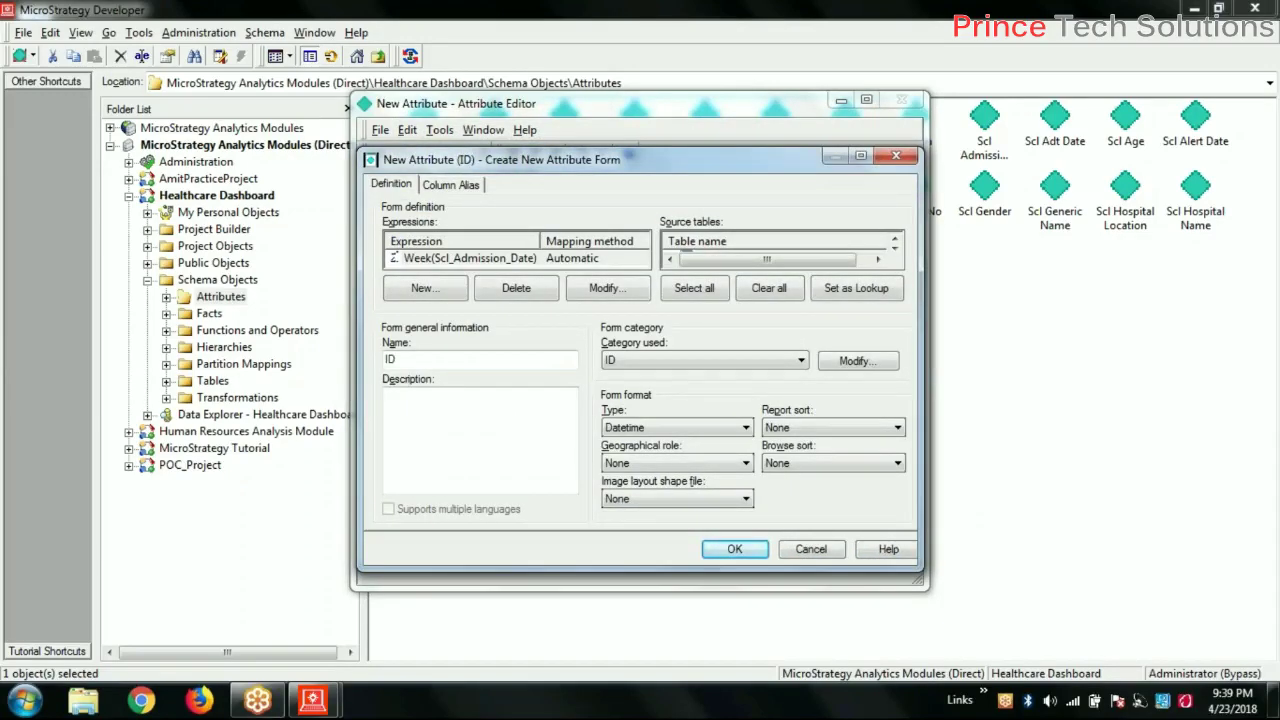
pyautogui.click(737, 551)
# Step: Save the Week attribute as AdmissionWeek, dropping the 'Scl ' prefix
pyautogui.click(481, 155)
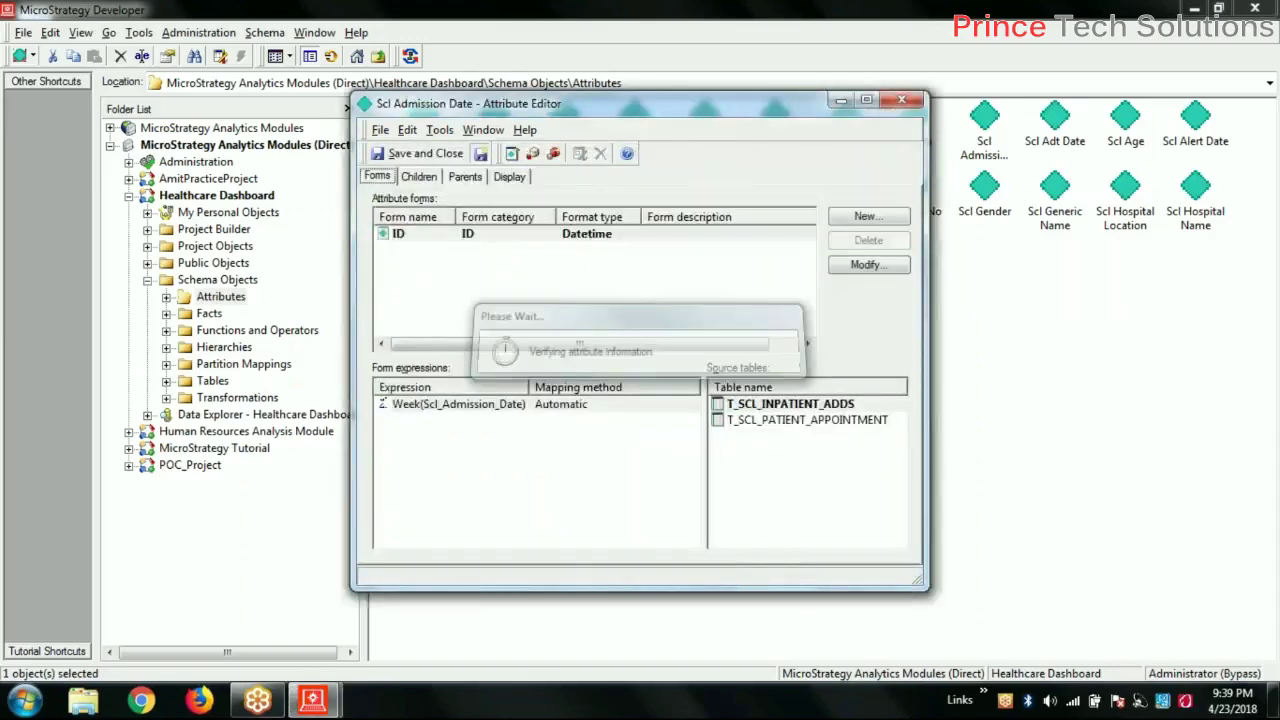
pyautogui.click(665, 425)
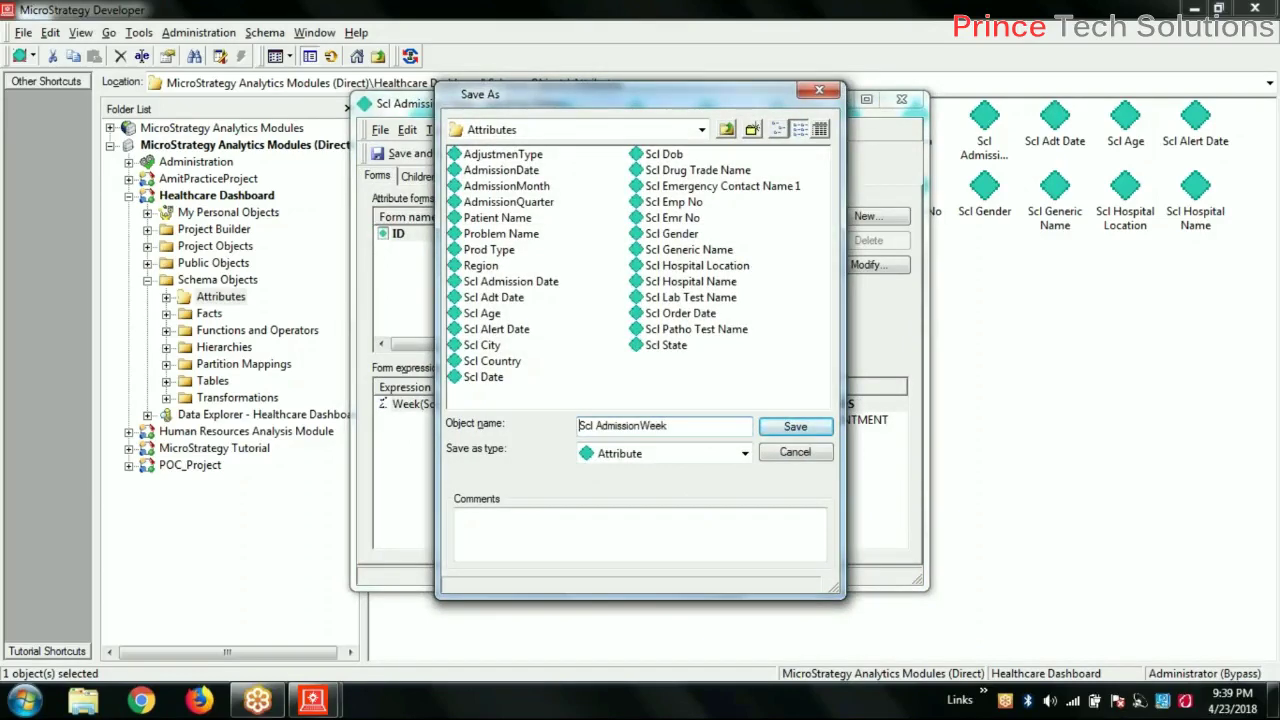
pyautogui.press('Delete')
pyautogui.press('Delete')
pyautogui.press('Delete')
pyautogui.press('Delete')
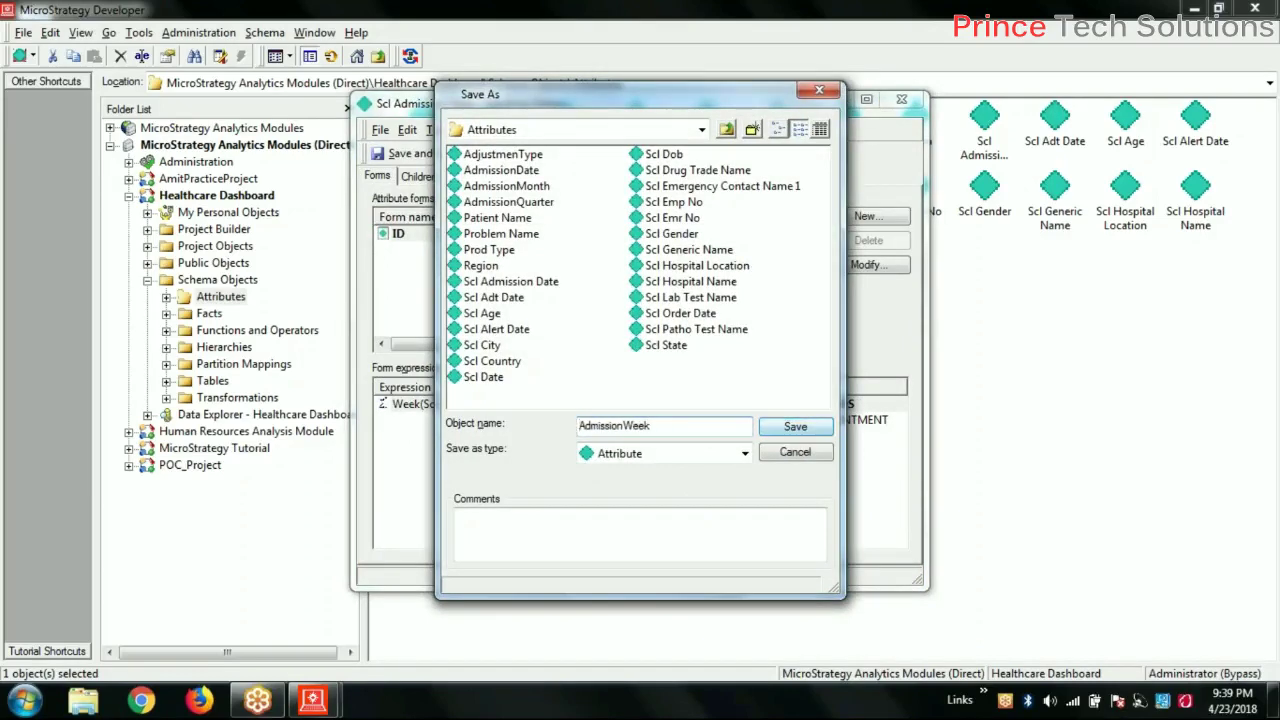
pyautogui.press('Return')
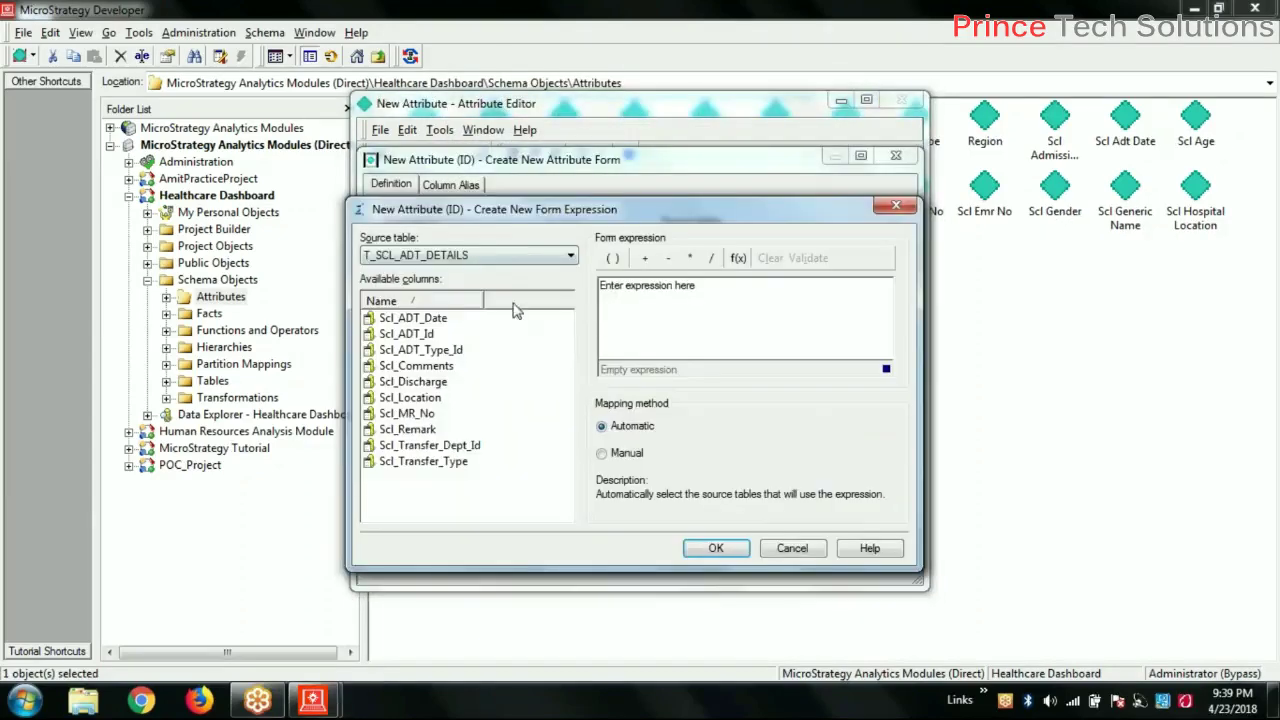
# Step: Set T_SCL_INPATIENT_ADDS as the fresh form's source table, leaving the expression empty
pyautogui.click(545, 257)
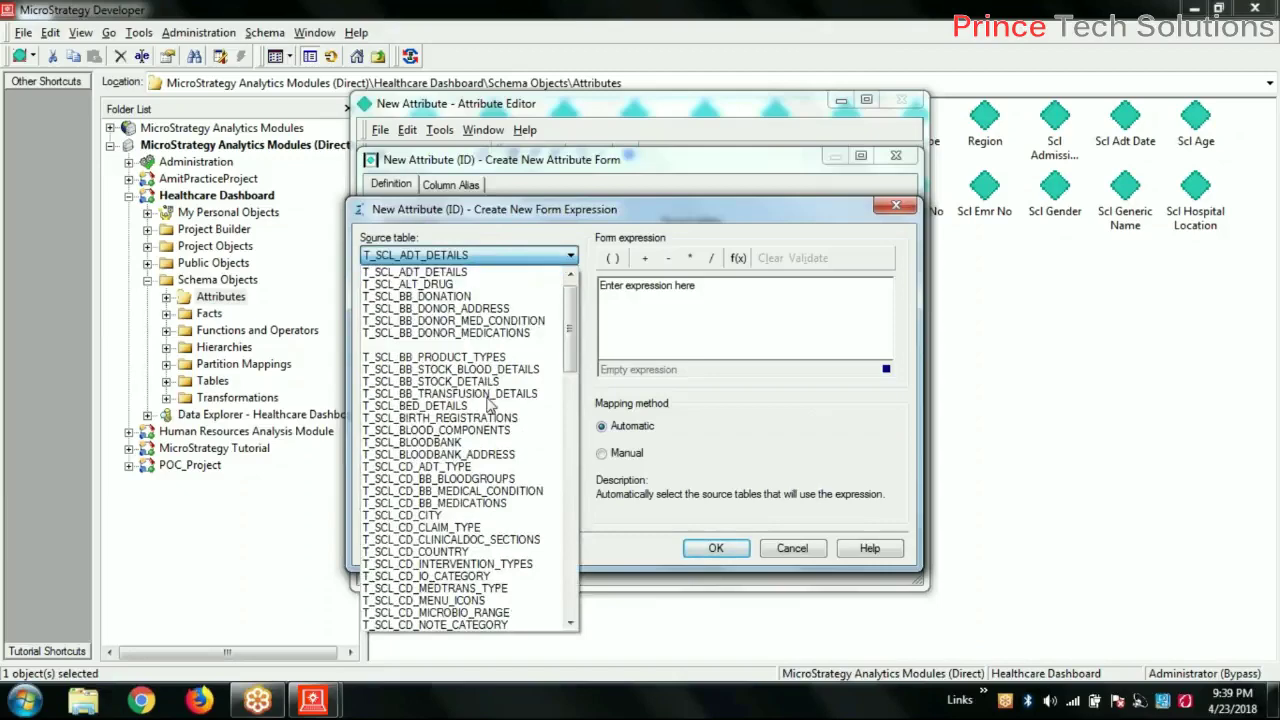
pyautogui.scroll(-2, 500, 590)
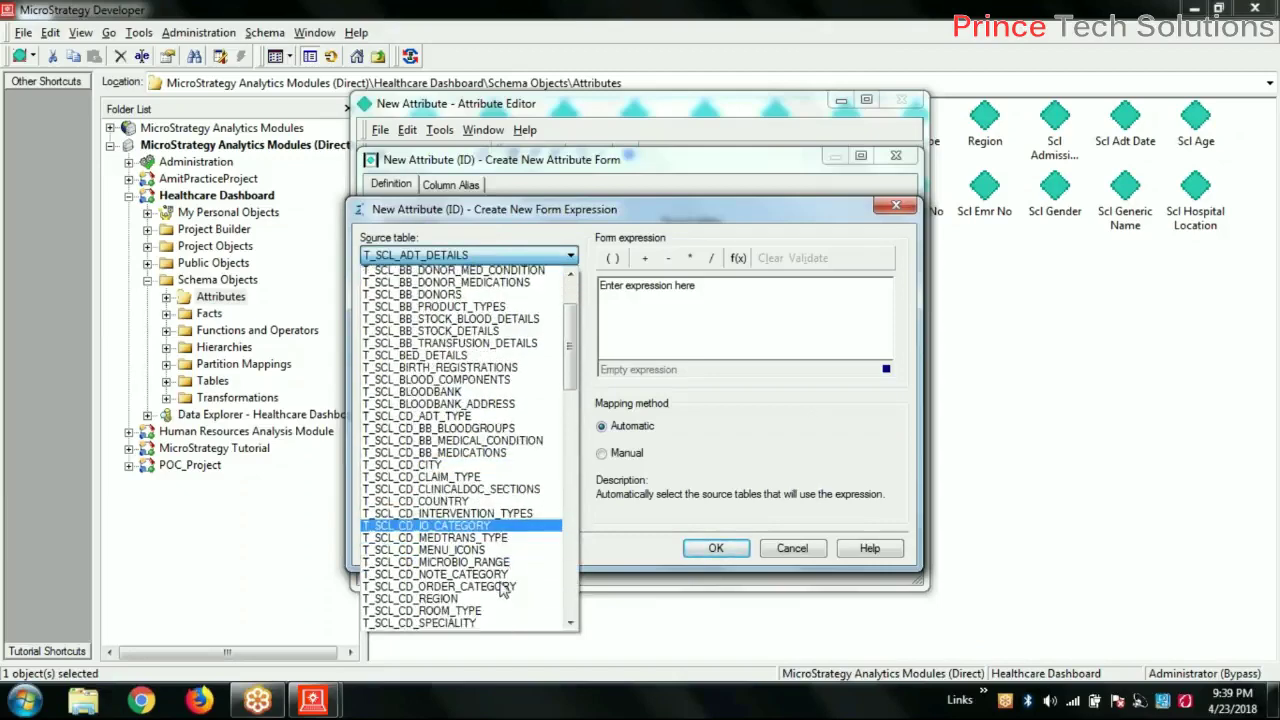
pyautogui.scroll(-2, 490, 568)
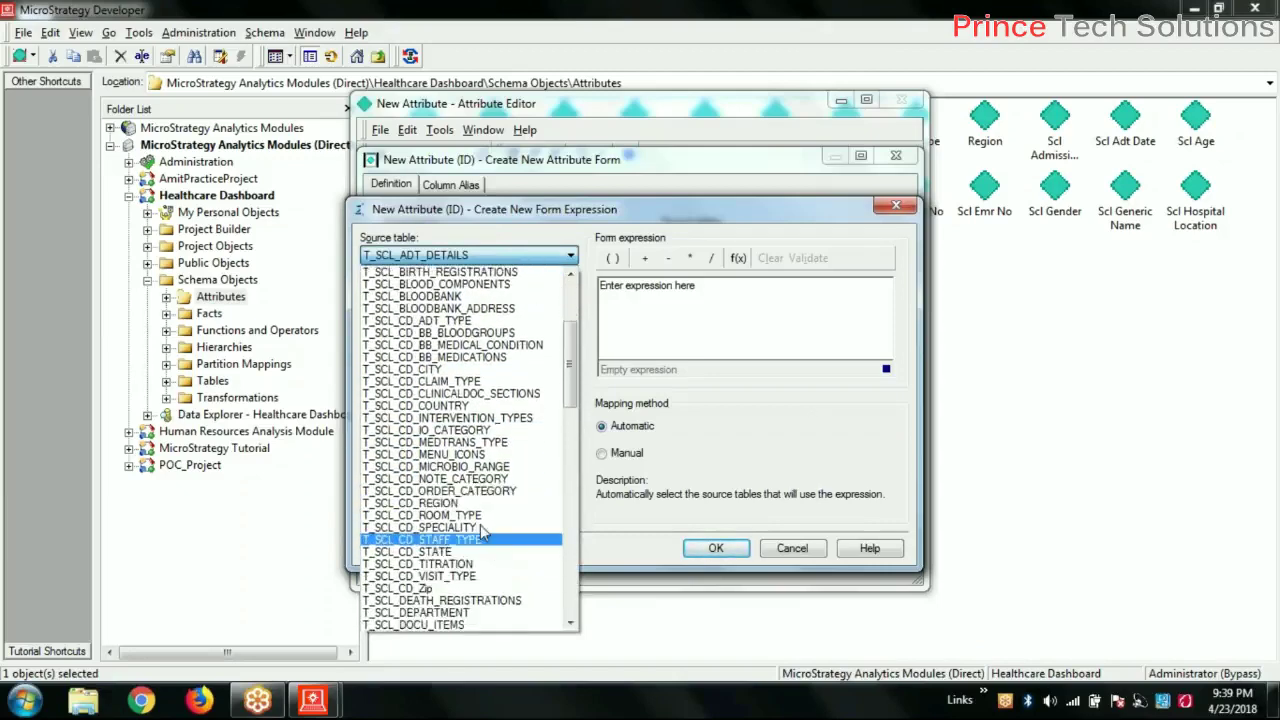
pyautogui.scroll(1, 463, 590)
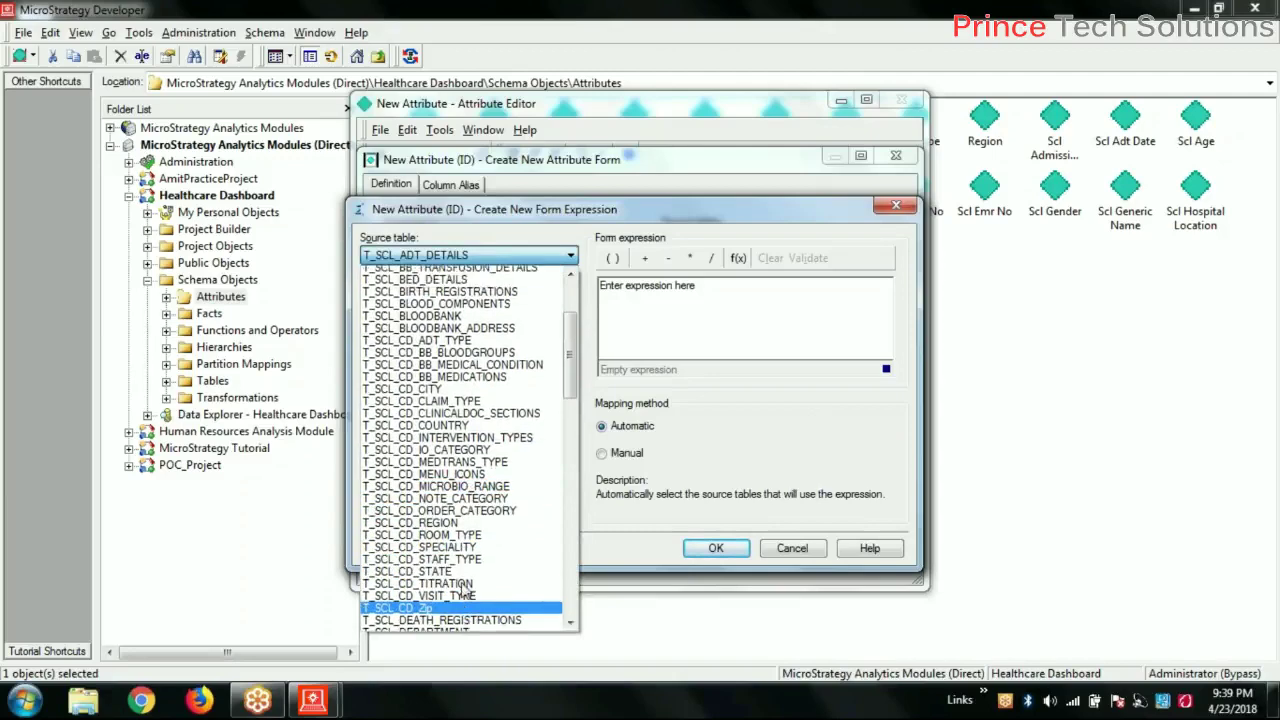
pyautogui.scroll(-4, 460, 580)
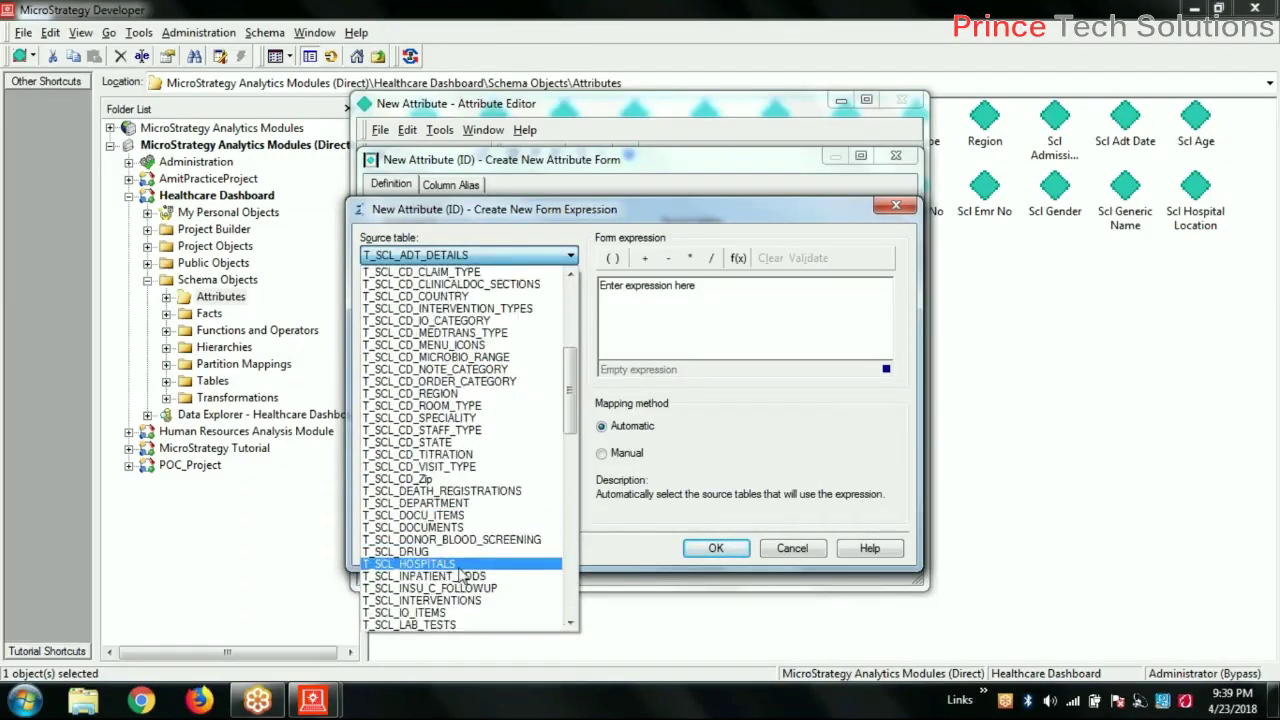
pyautogui.click(460, 576)
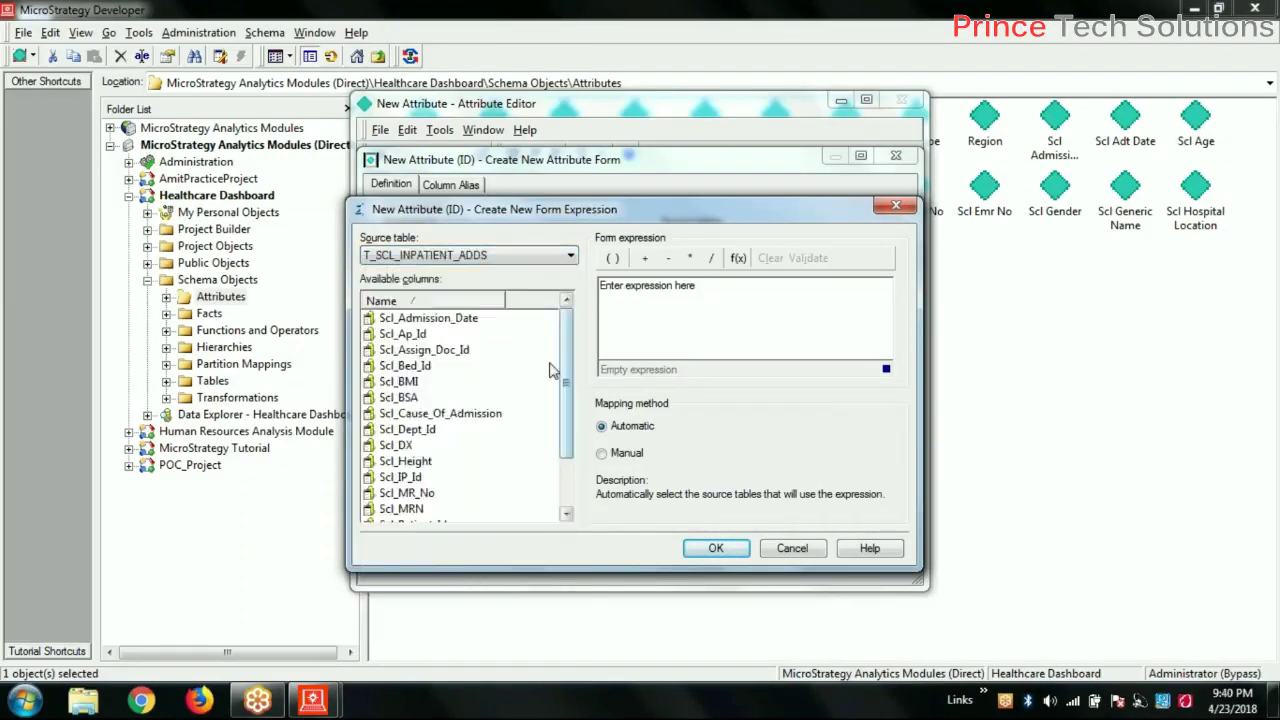
pyautogui.click(736, 259)
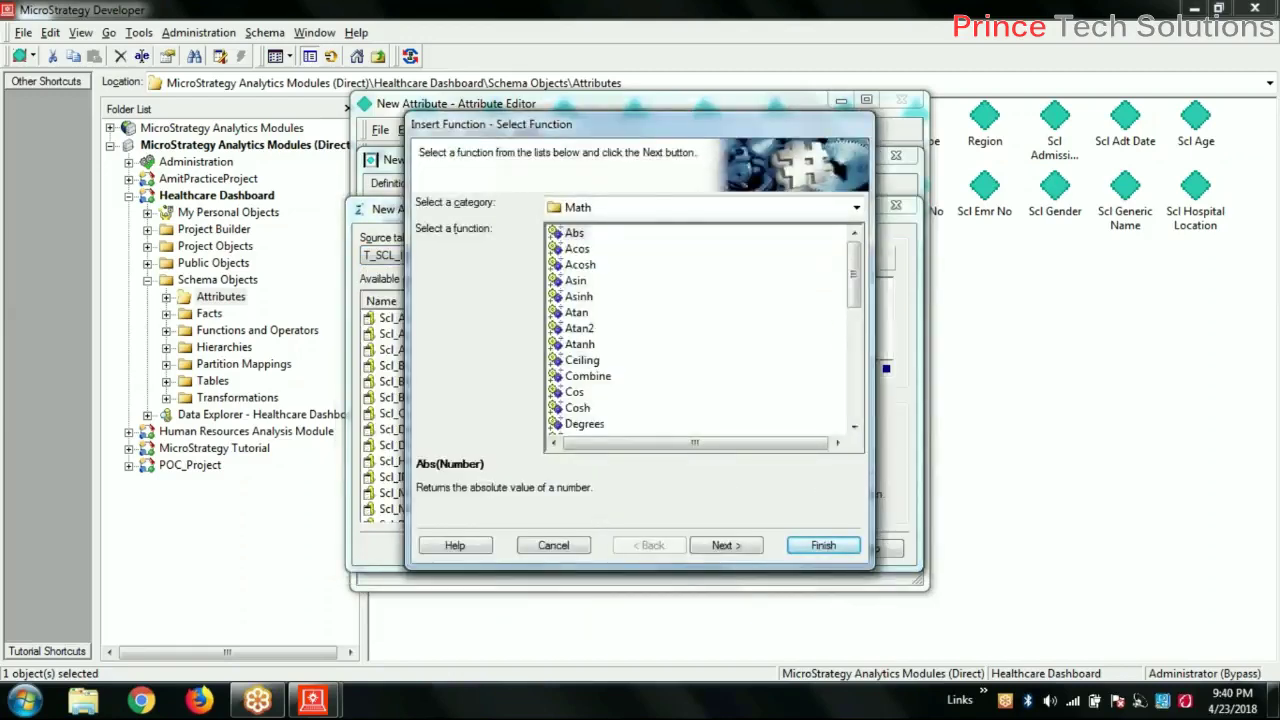
pyautogui.click(553, 545)
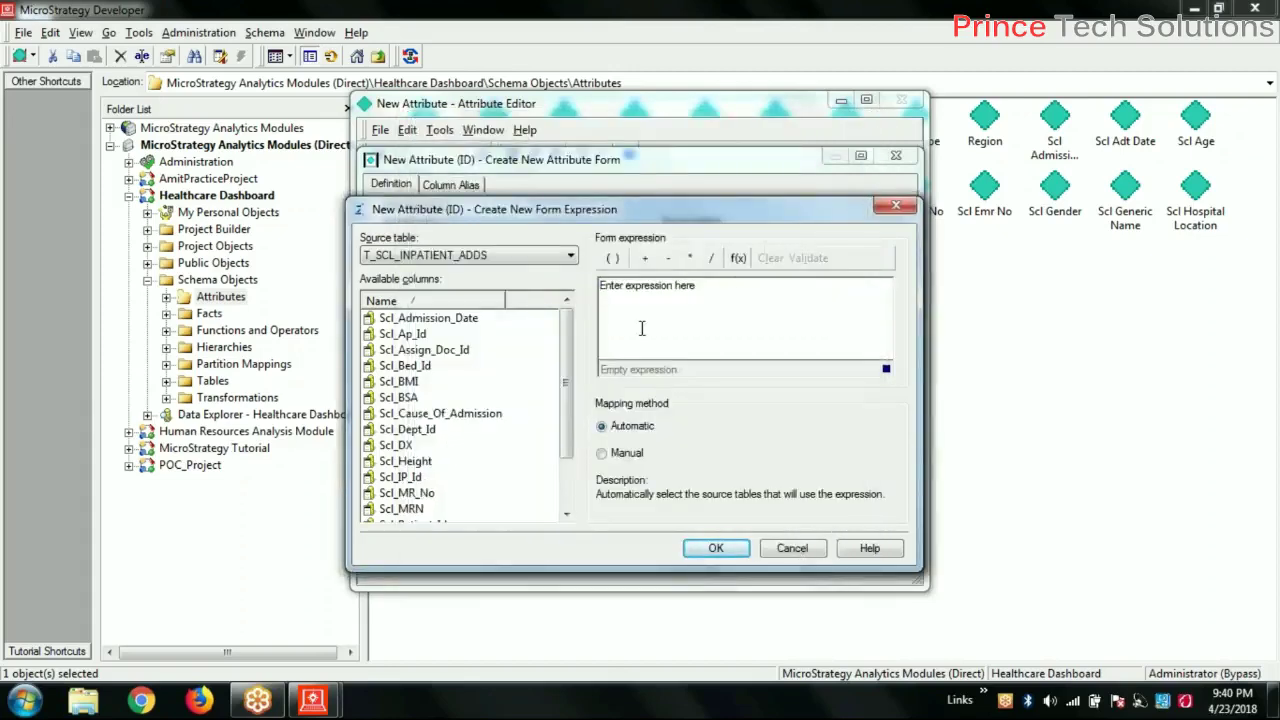
# Step: Pick the DayOfWeek function from the Date and Time category
pyautogui.click(740, 259)
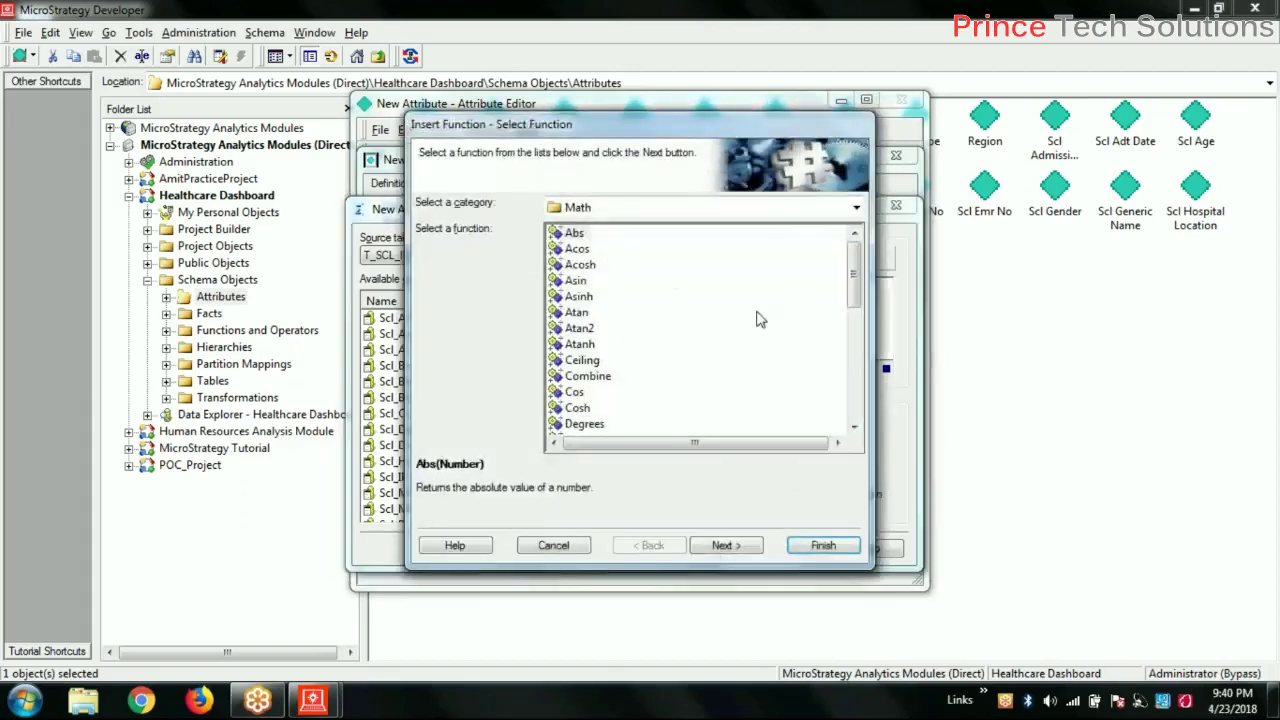
pyautogui.click(856, 207)
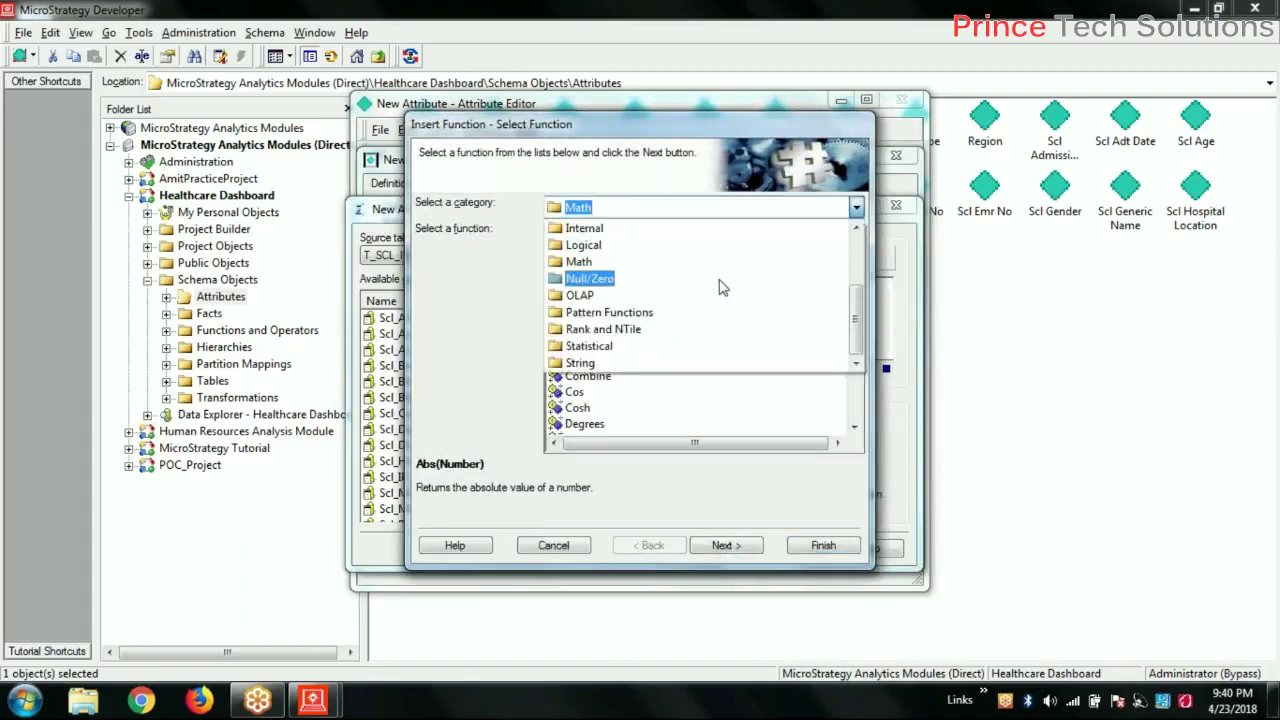
pyautogui.scroll(1, 723, 287)
pyautogui.scroll(1, 700, 288)
pyautogui.click(656, 290)
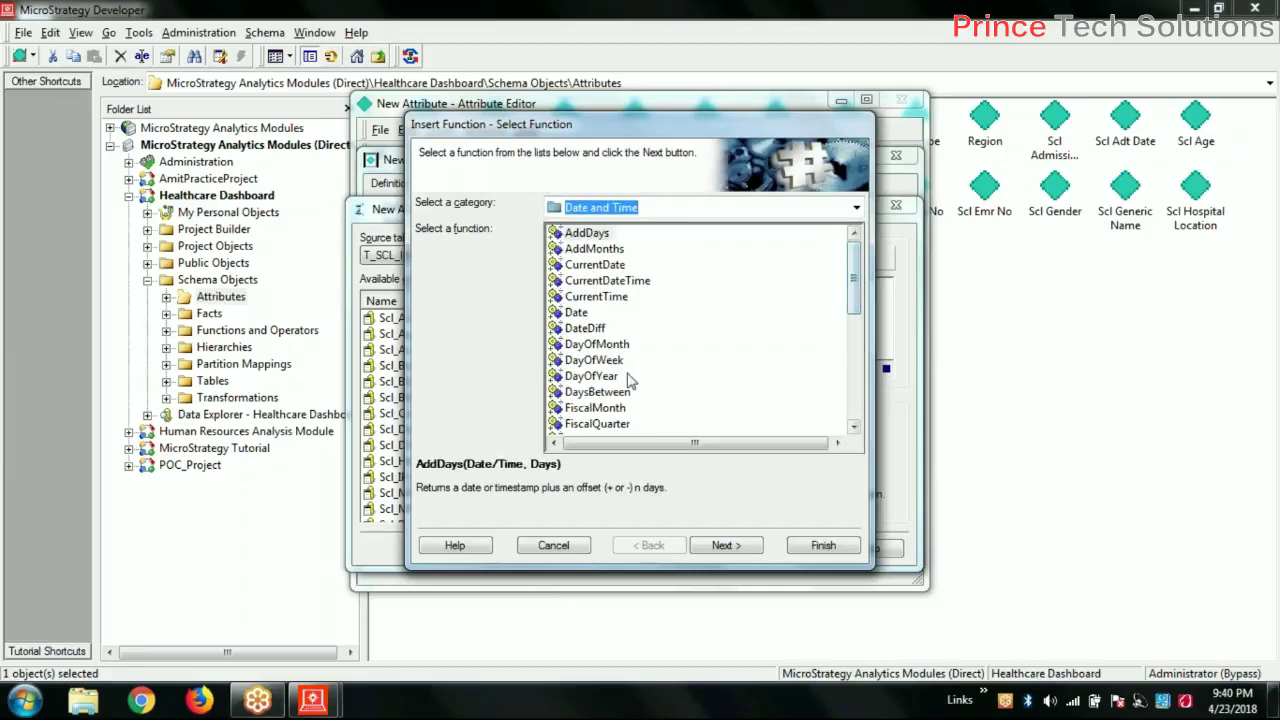
pyautogui.click(598, 362)
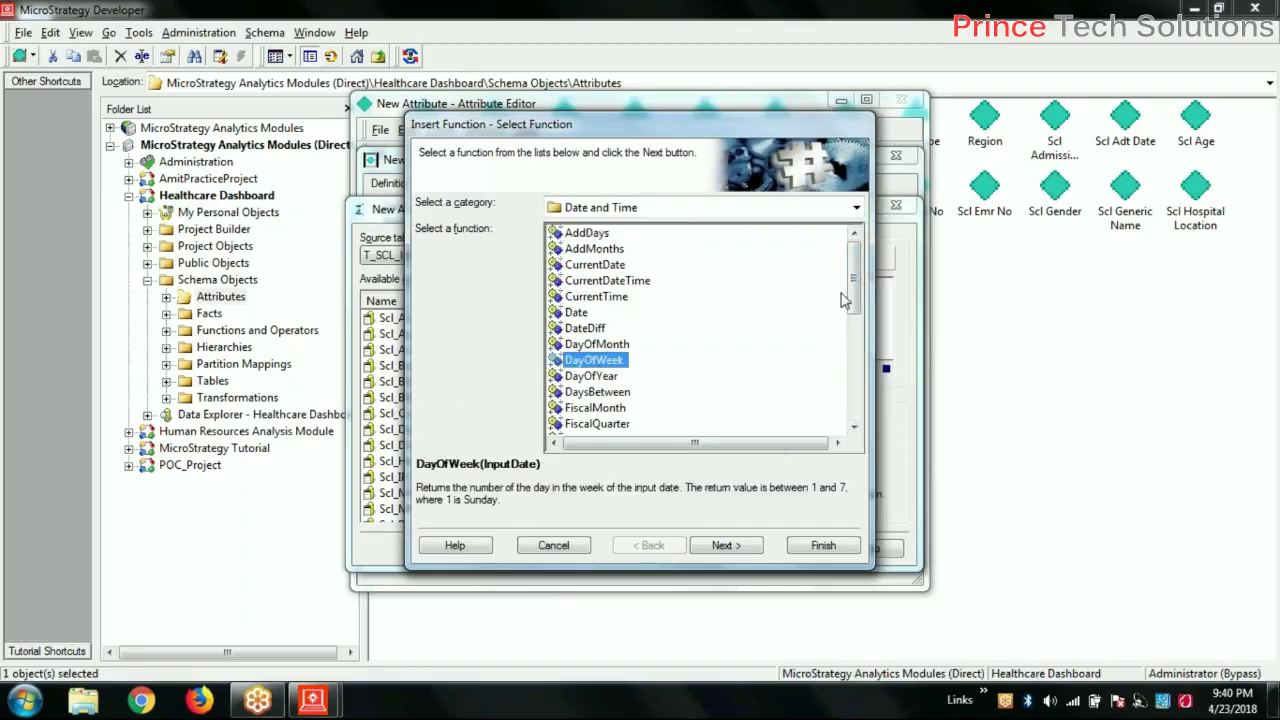
pyautogui.moveTo(851, 290); pyautogui.dragTo(853, 395)
# Step: Use Scl_Admission_Date as DayOfWeek's input date and confirm the new ID form
pyautogui.click(740, 548)
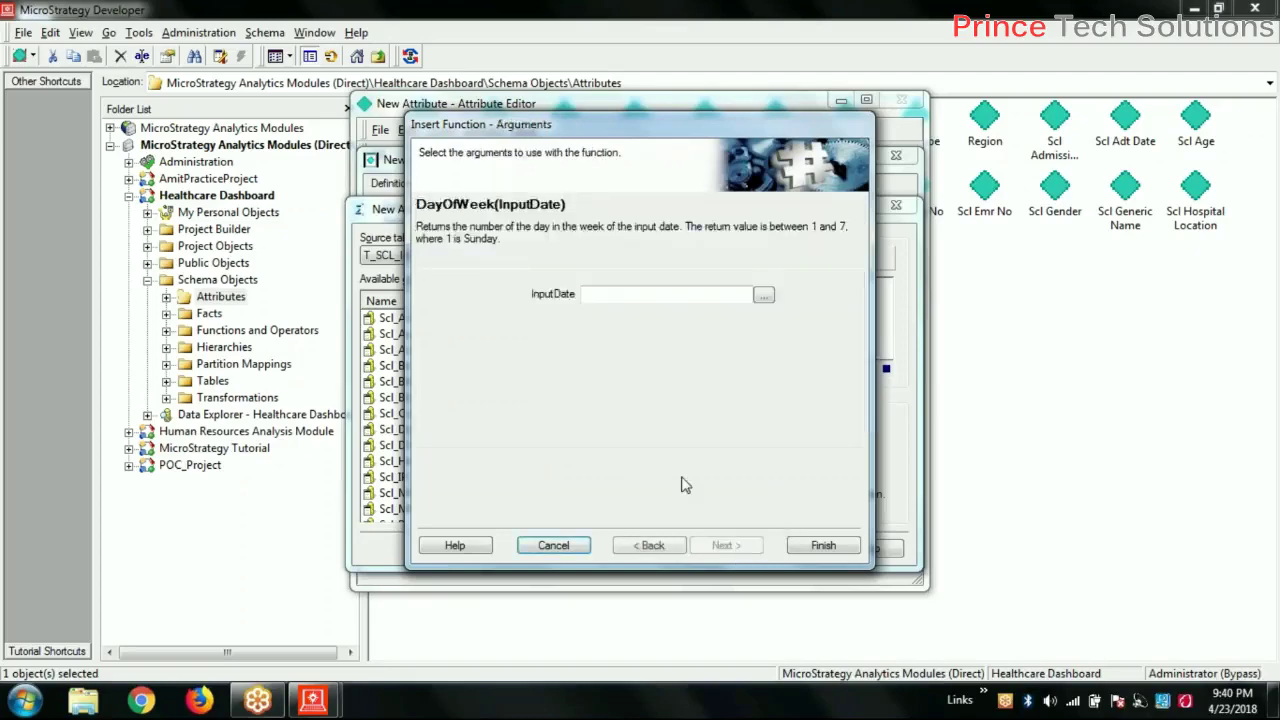
pyautogui.click(763, 296)
pyautogui.doubleClick(478, 234)
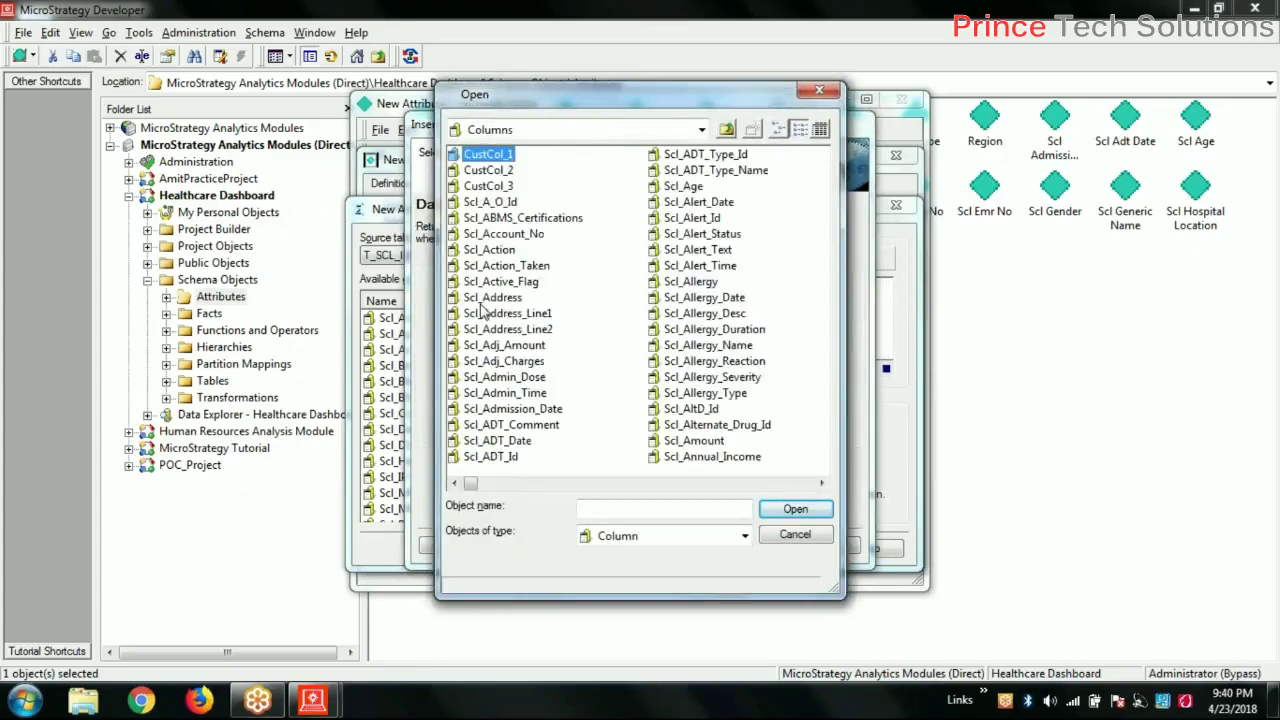
pyautogui.click(527, 411)
pyautogui.doubleClick(527, 412)
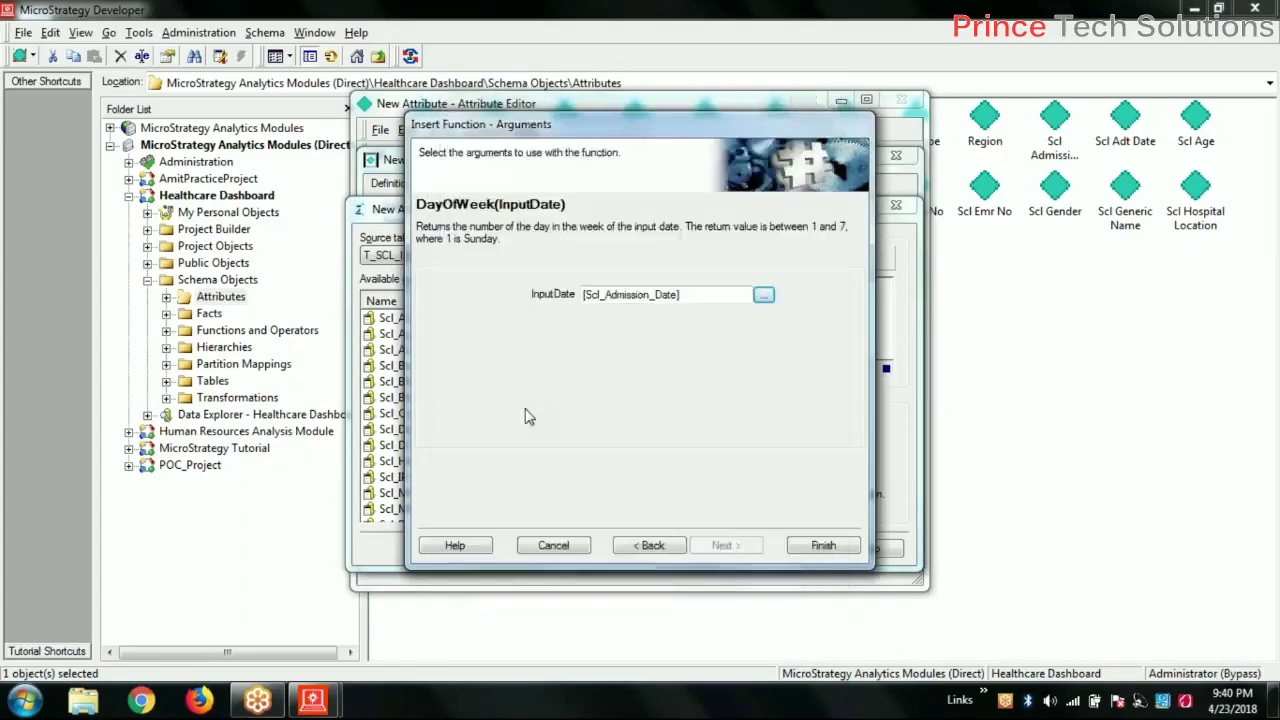
pyautogui.click(830, 548)
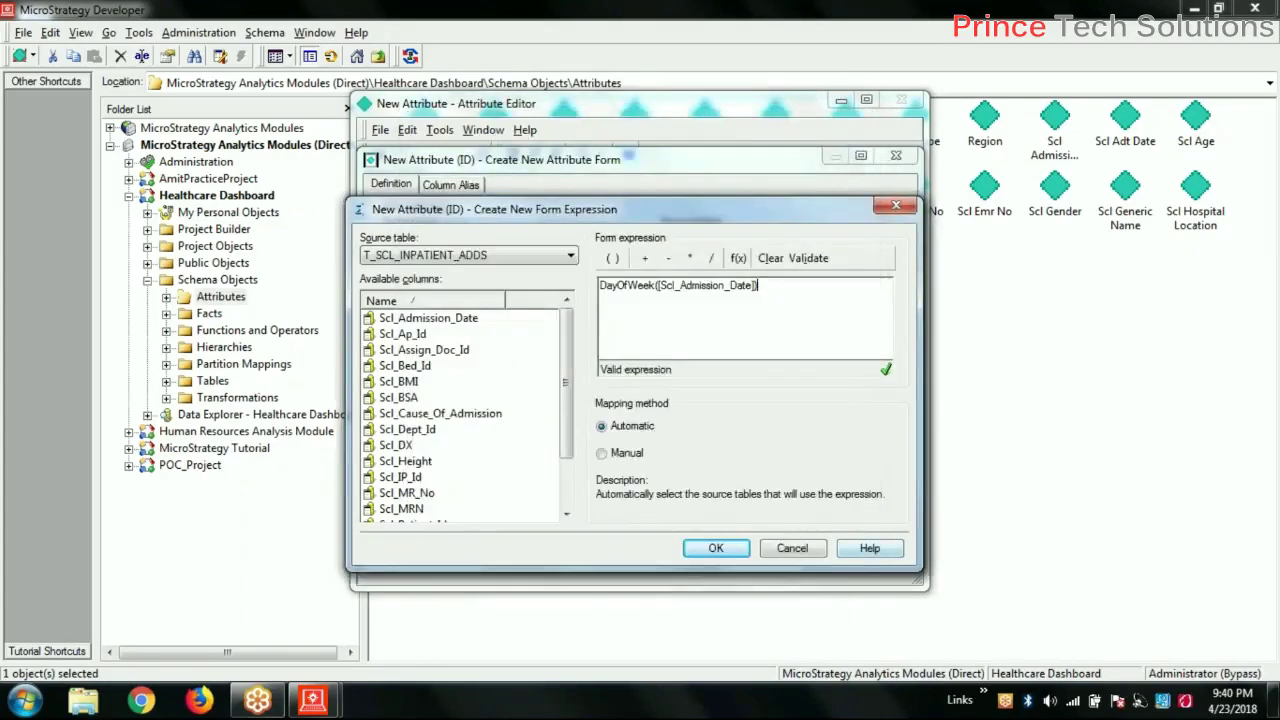
pyautogui.click(729, 556)
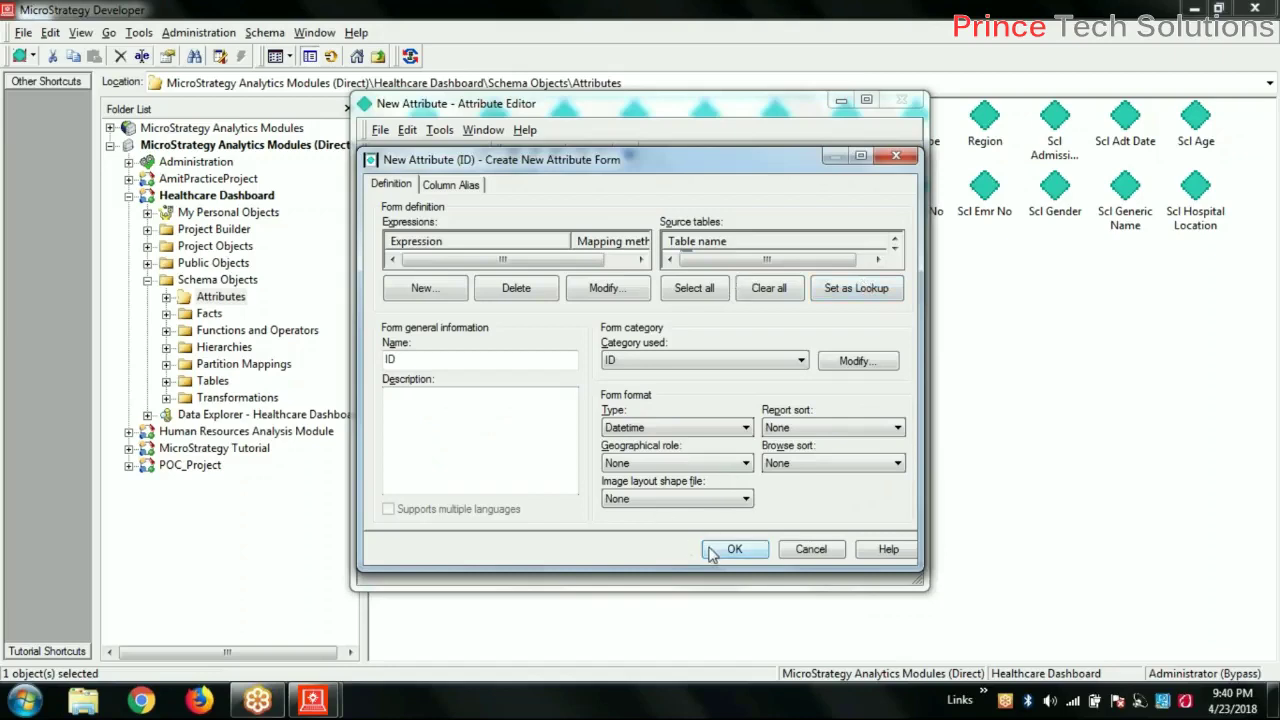
pyautogui.click(709, 552)
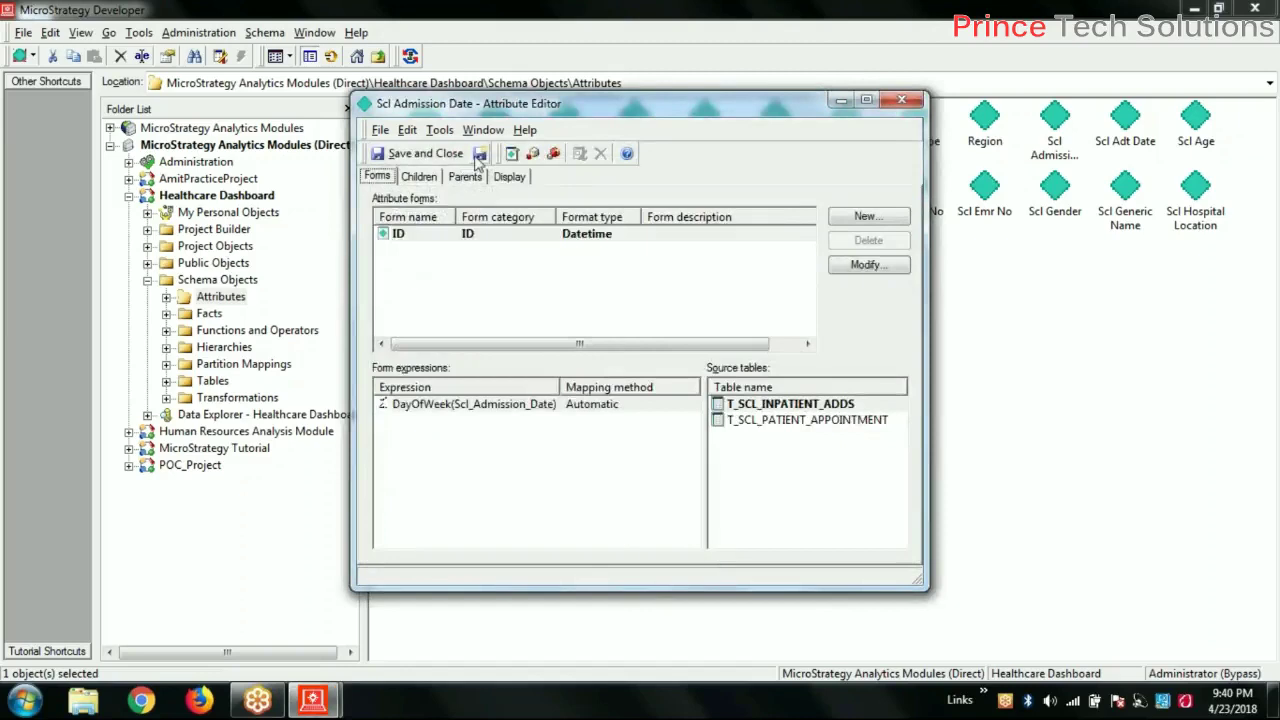
# Step: Save the DayOfWeek attribute as AdmissionWeekDay and start a new attribute's form expression
pyautogui.click(480, 155)
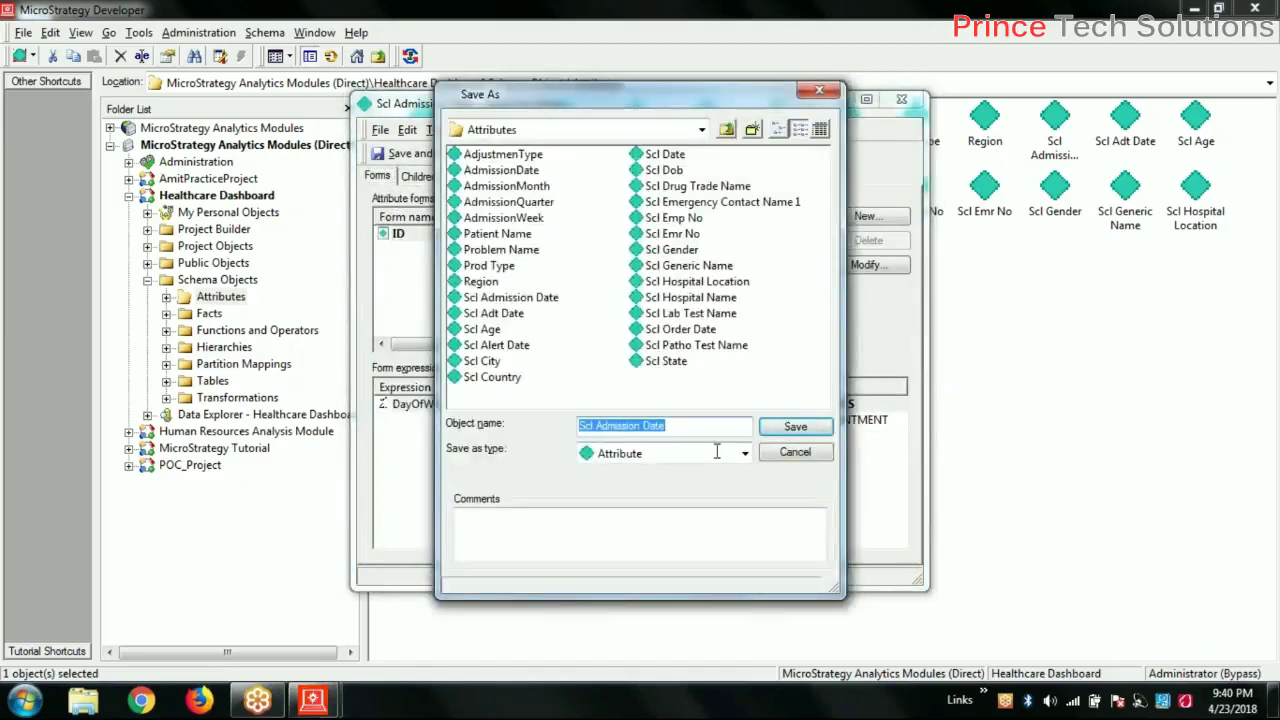
pyautogui.click(665, 425)
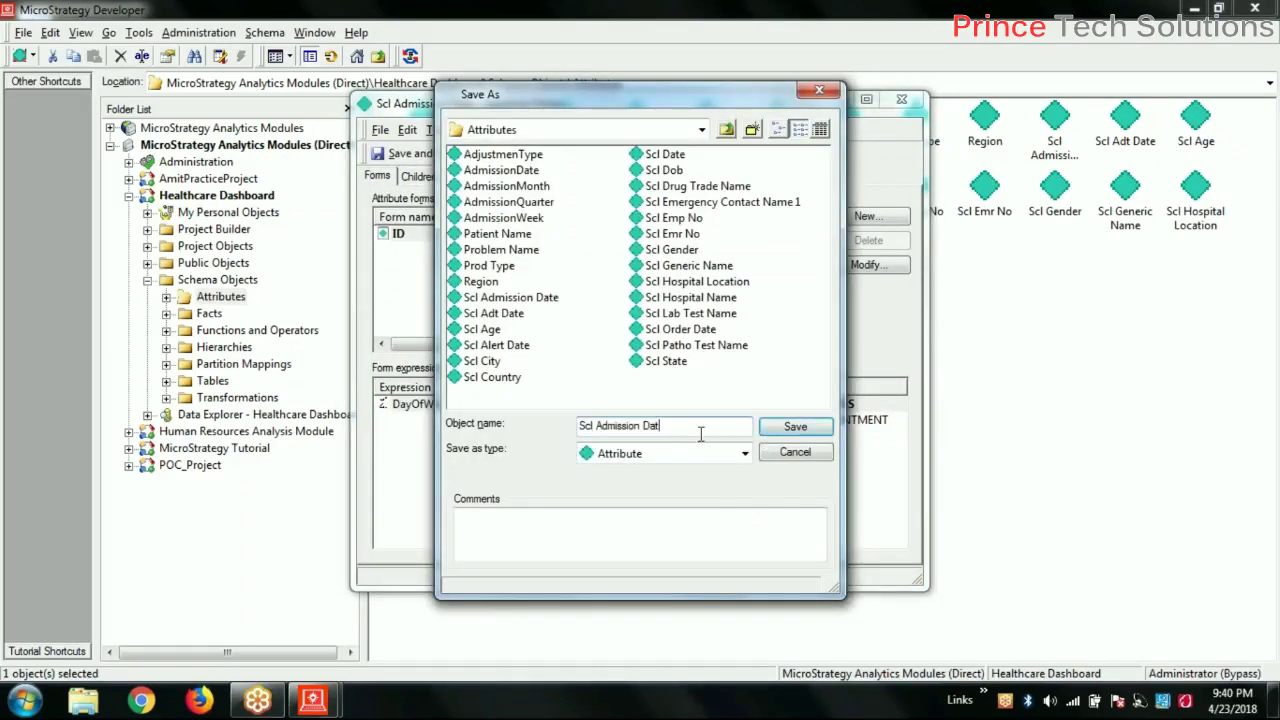
pyautogui.press('Delete')
pyautogui.press('Delete')
pyautogui.press('Delete')
pyautogui.press('Delete')
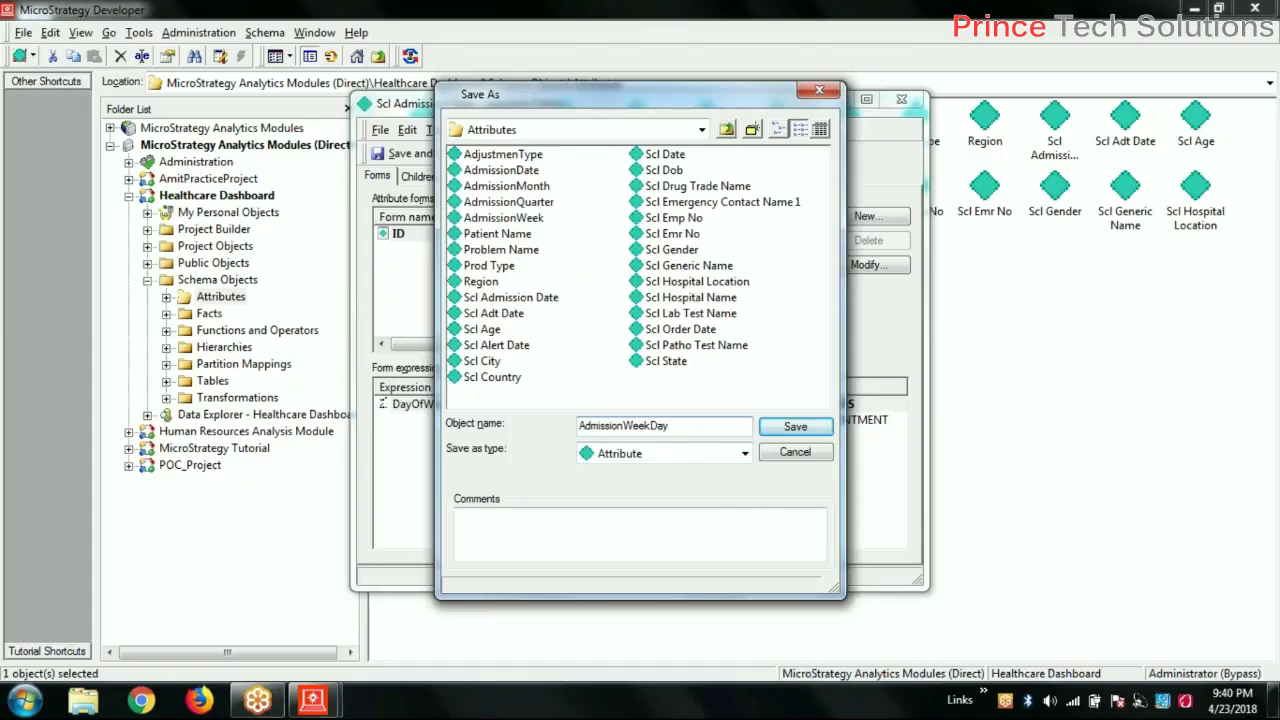
pyautogui.press('Return')
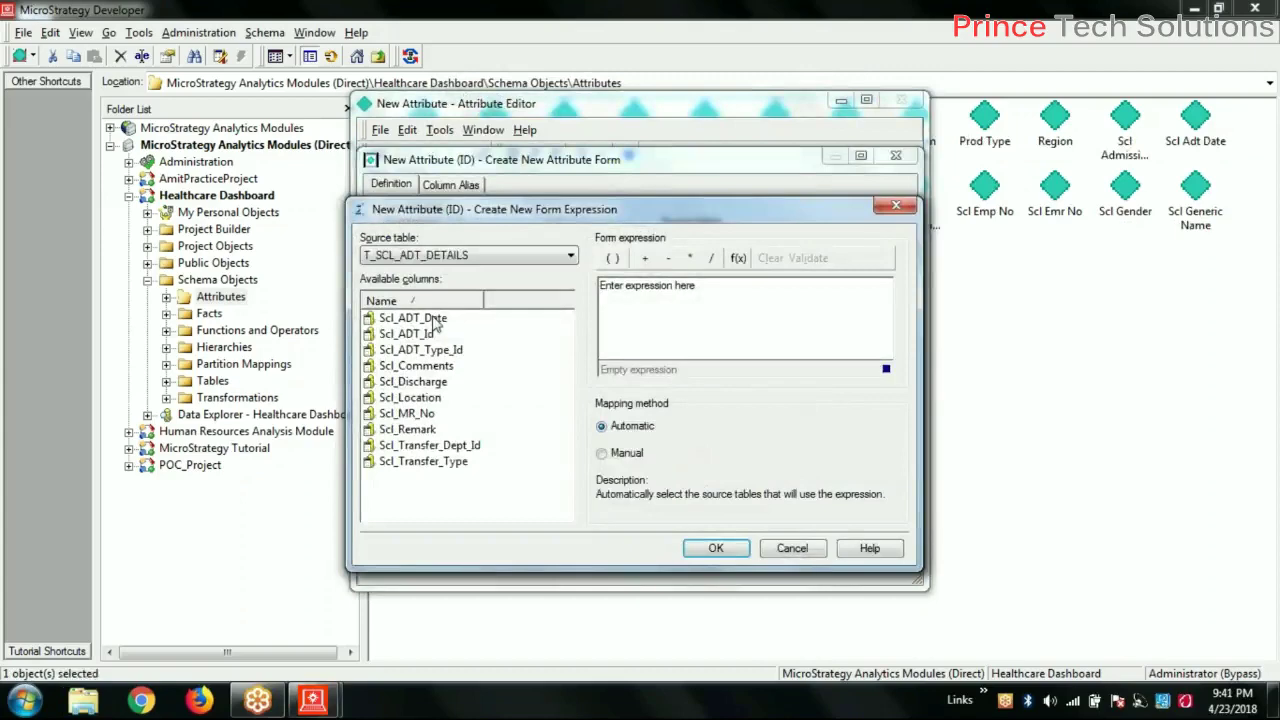
pyautogui.click(486, 258)
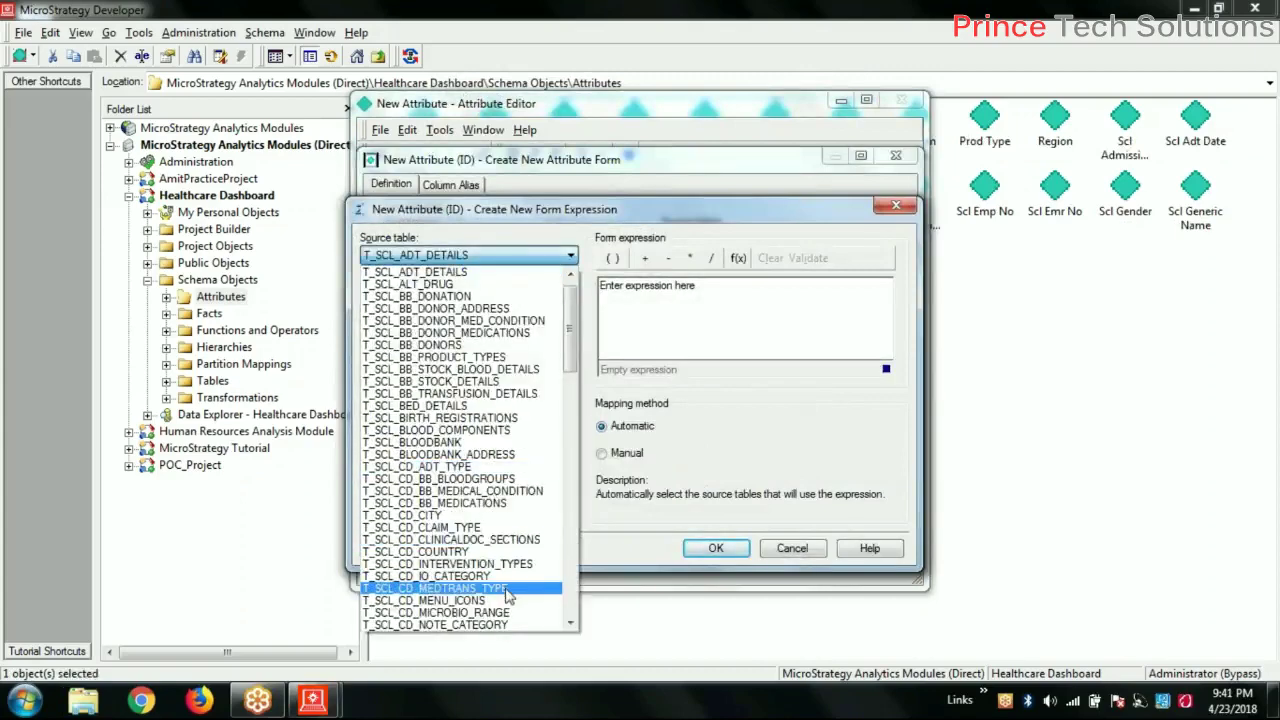
# Step: Choose T_SCL_INPATIENT_ADDS as the source table for the new form expression
pyautogui.scroll(-4, 508, 585)
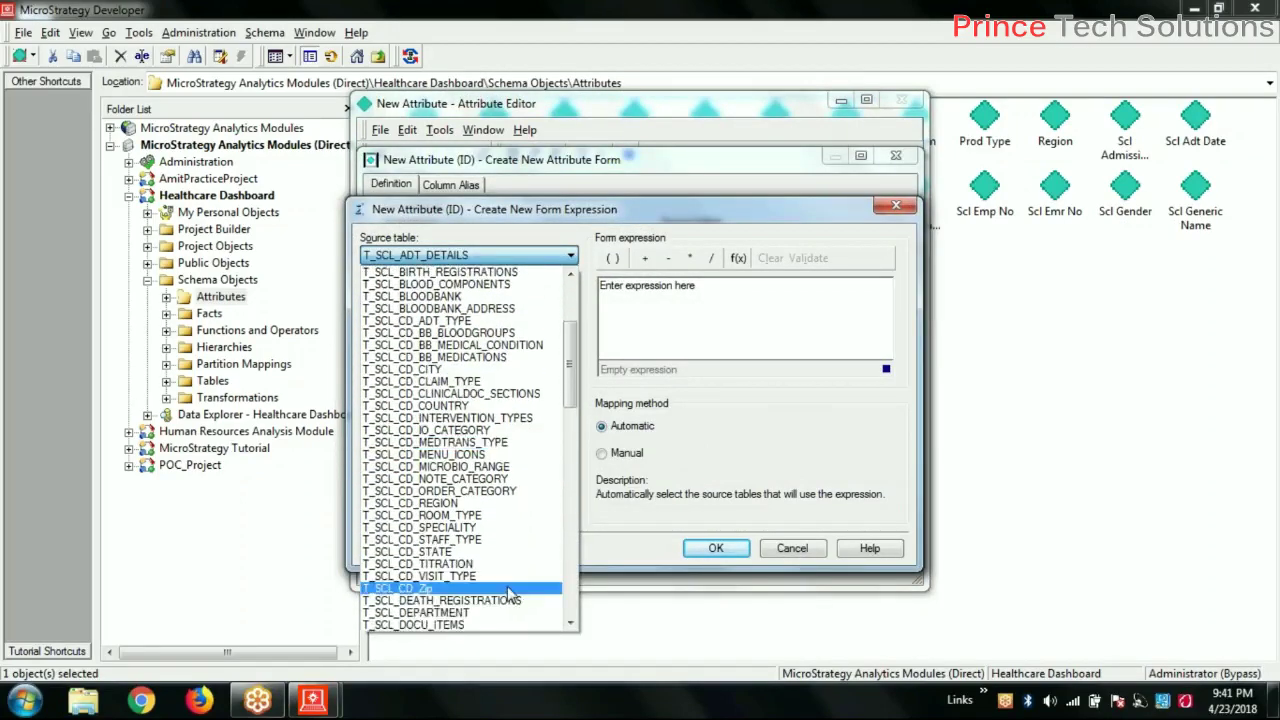
pyautogui.scroll(-3, 508, 594)
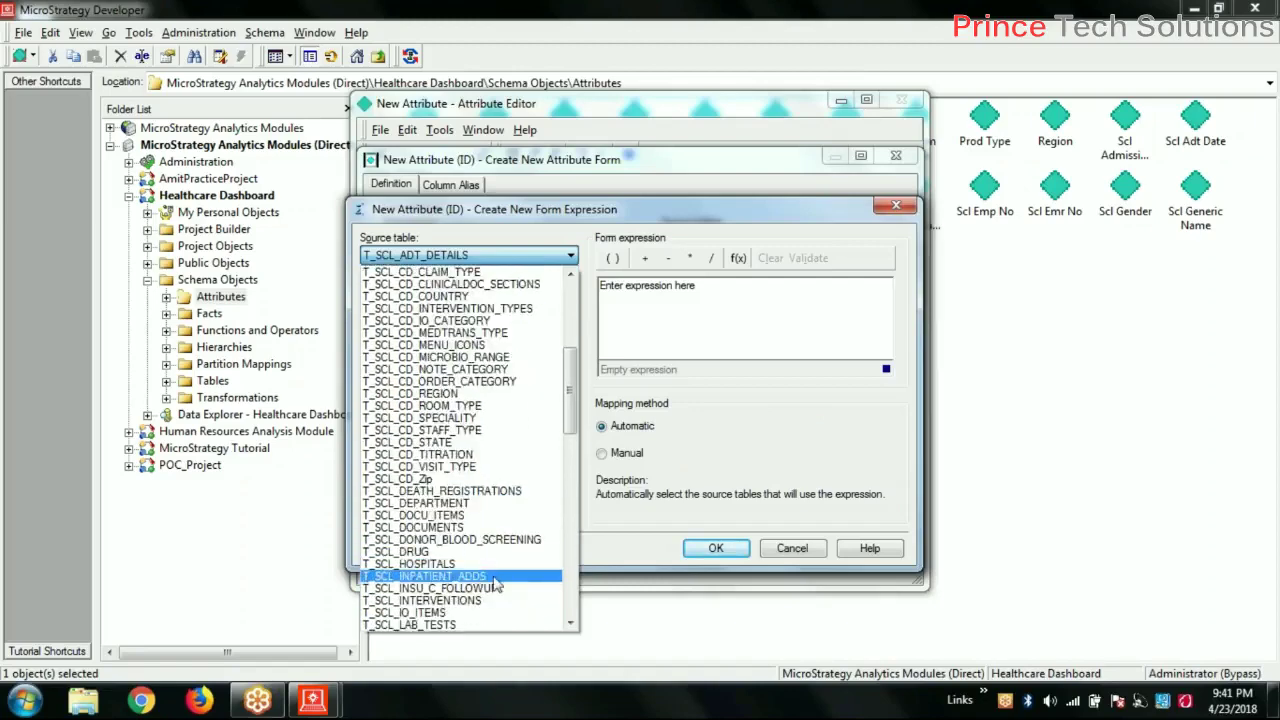
pyautogui.click(496, 577)
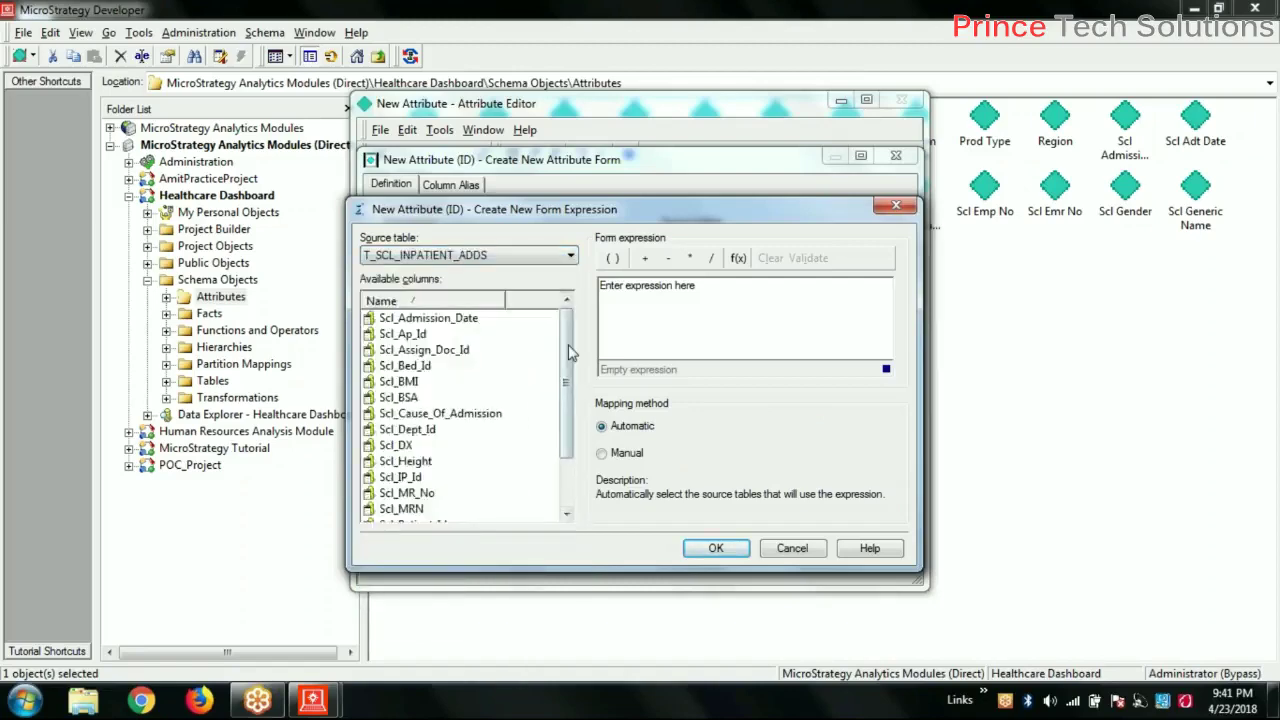
pyautogui.click(741, 259)
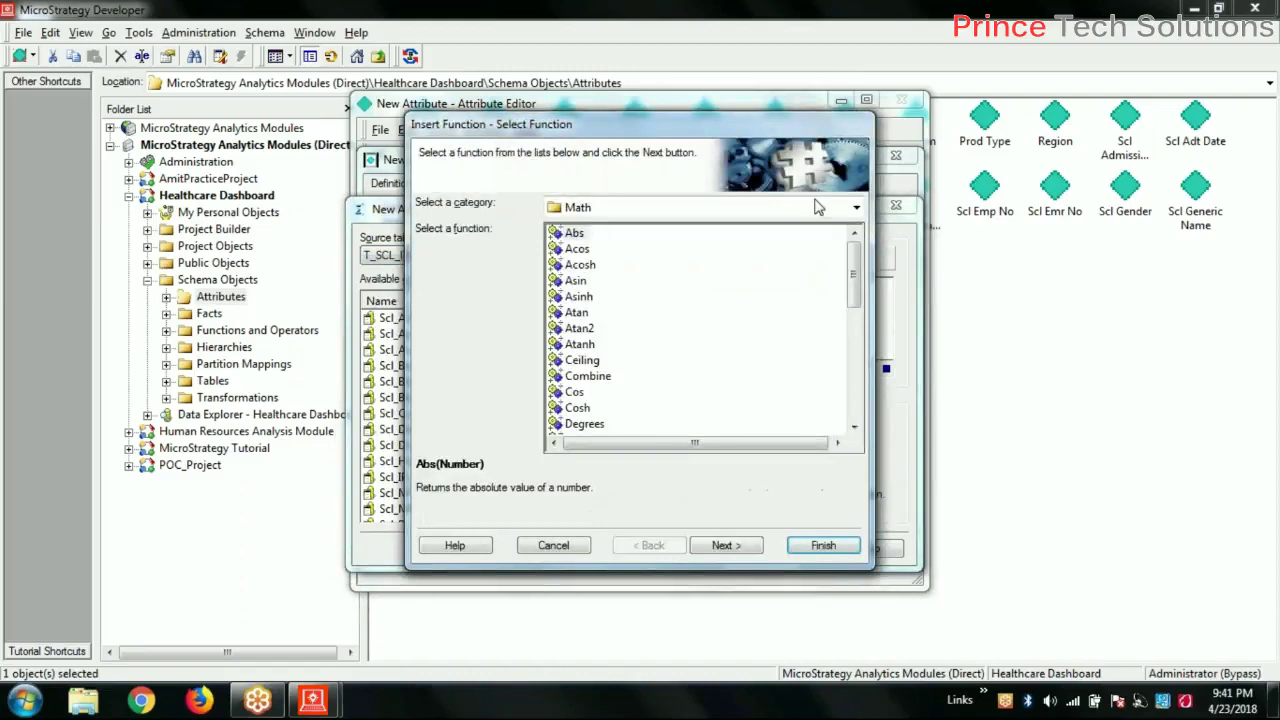
# Step: Pick the DayOfMonth function from the Date and Time category
pyautogui.click(843, 207)
pyautogui.scroll(2, 762, 287)
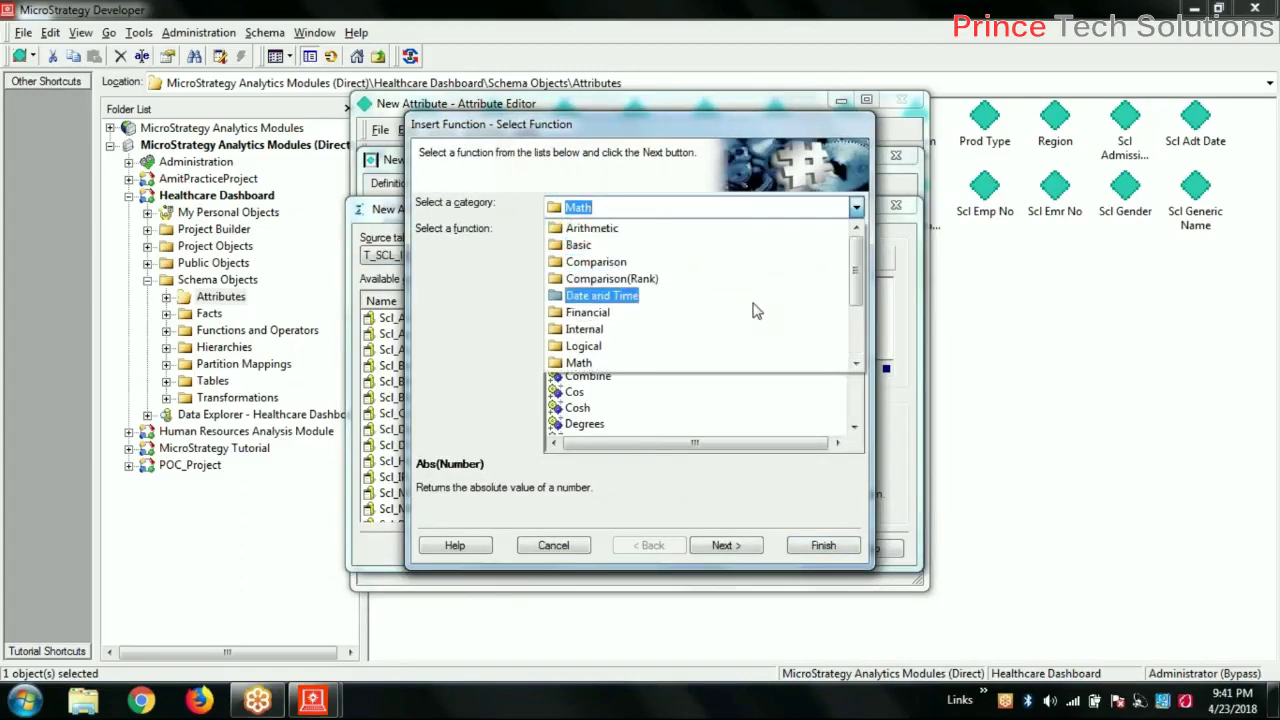
pyautogui.click(754, 304)
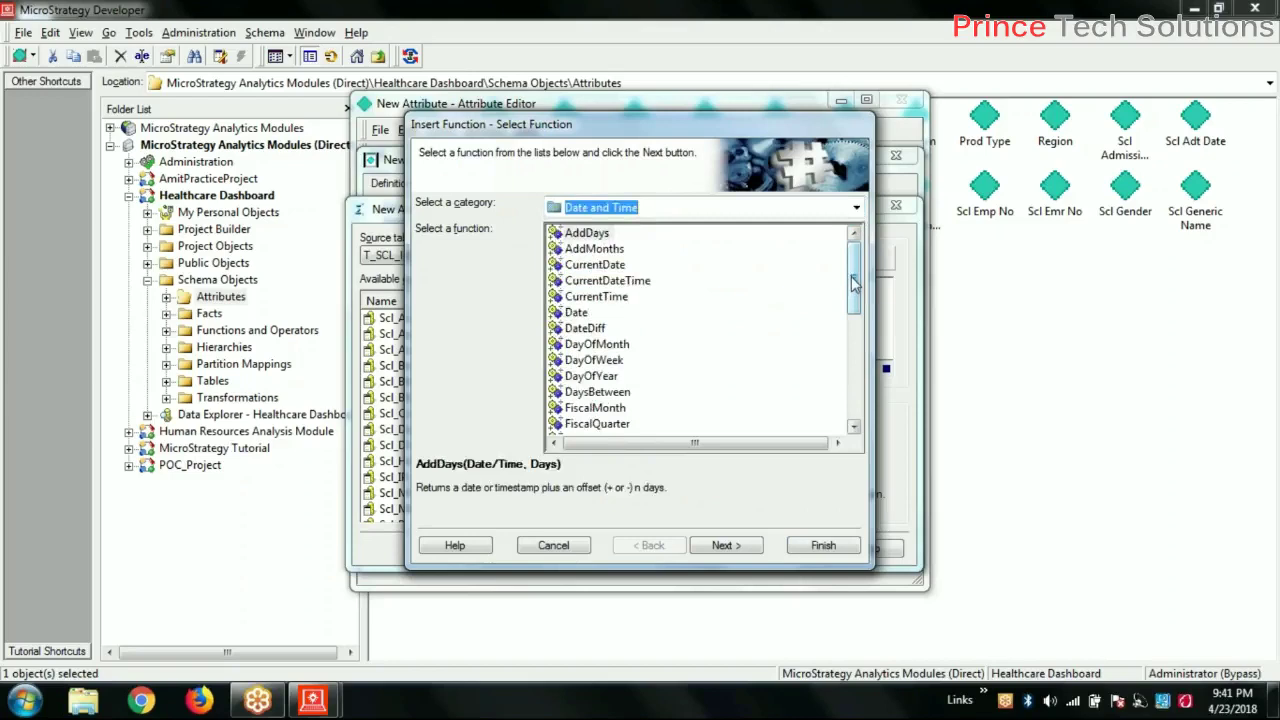
pyautogui.moveTo(855, 285); pyautogui.dragTo(852, 407)
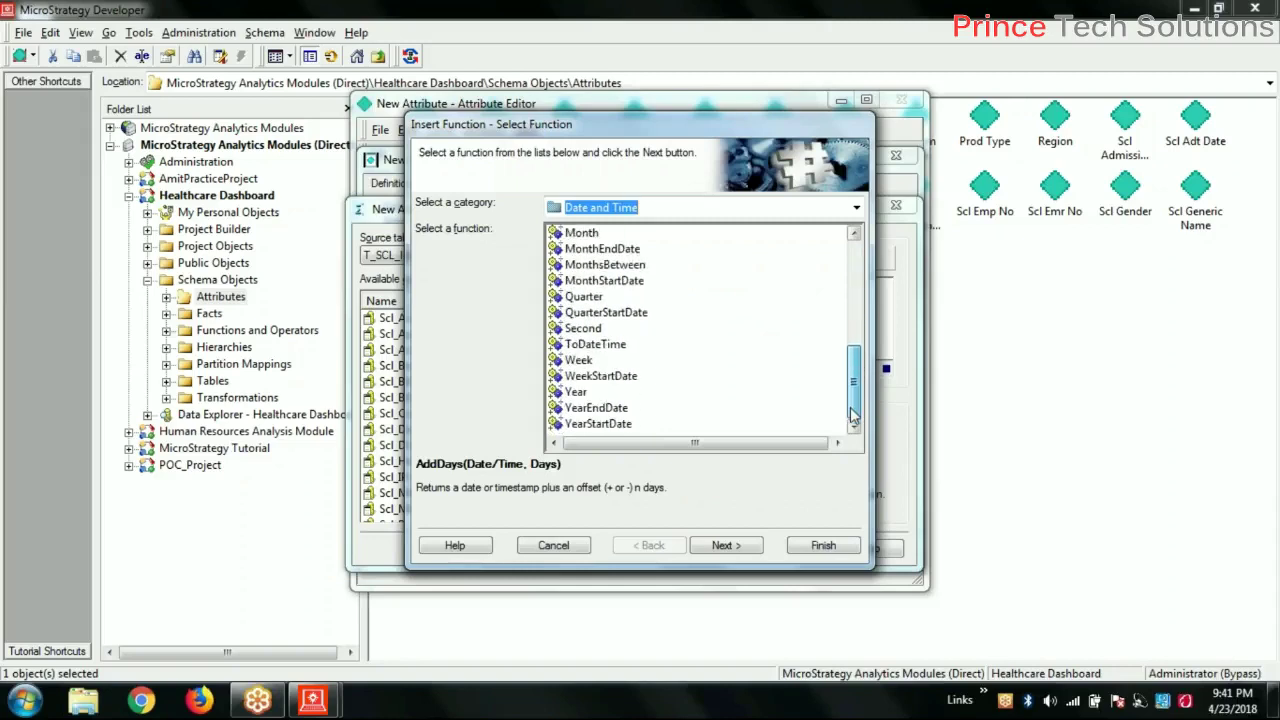
pyautogui.moveTo(855, 397); pyautogui.dragTo(860, 314)
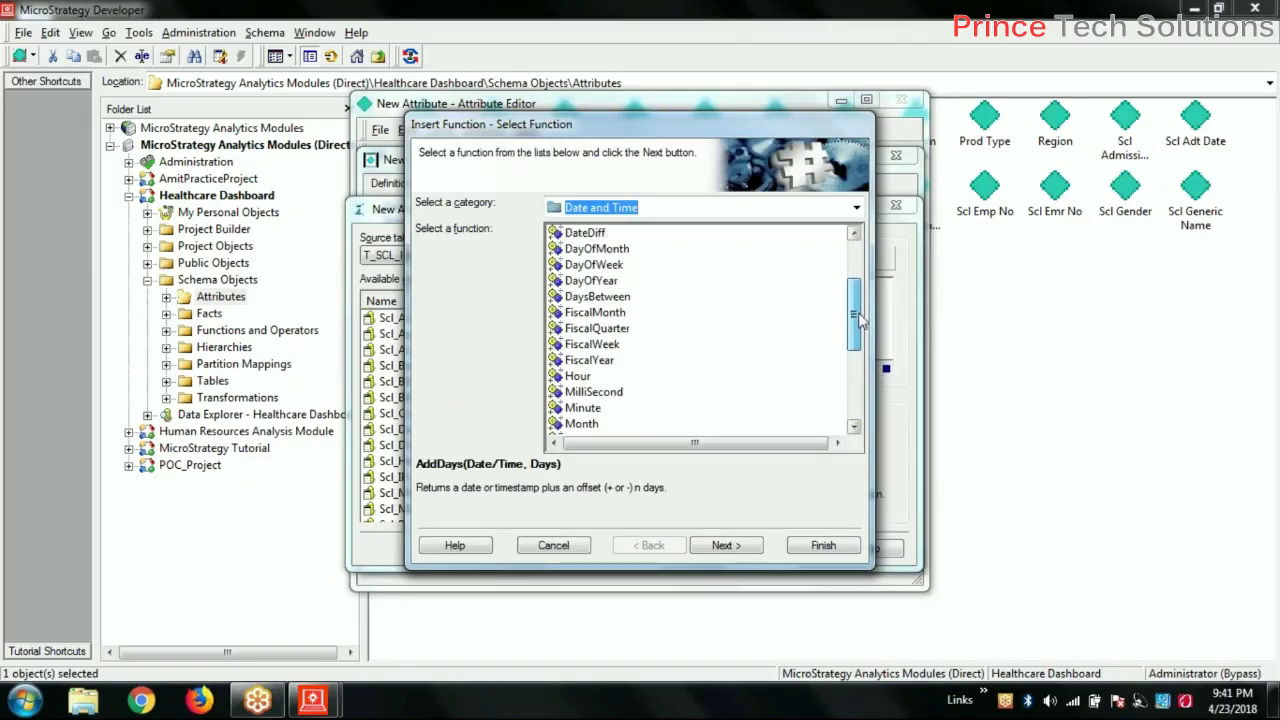
pyautogui.click(618, 249)
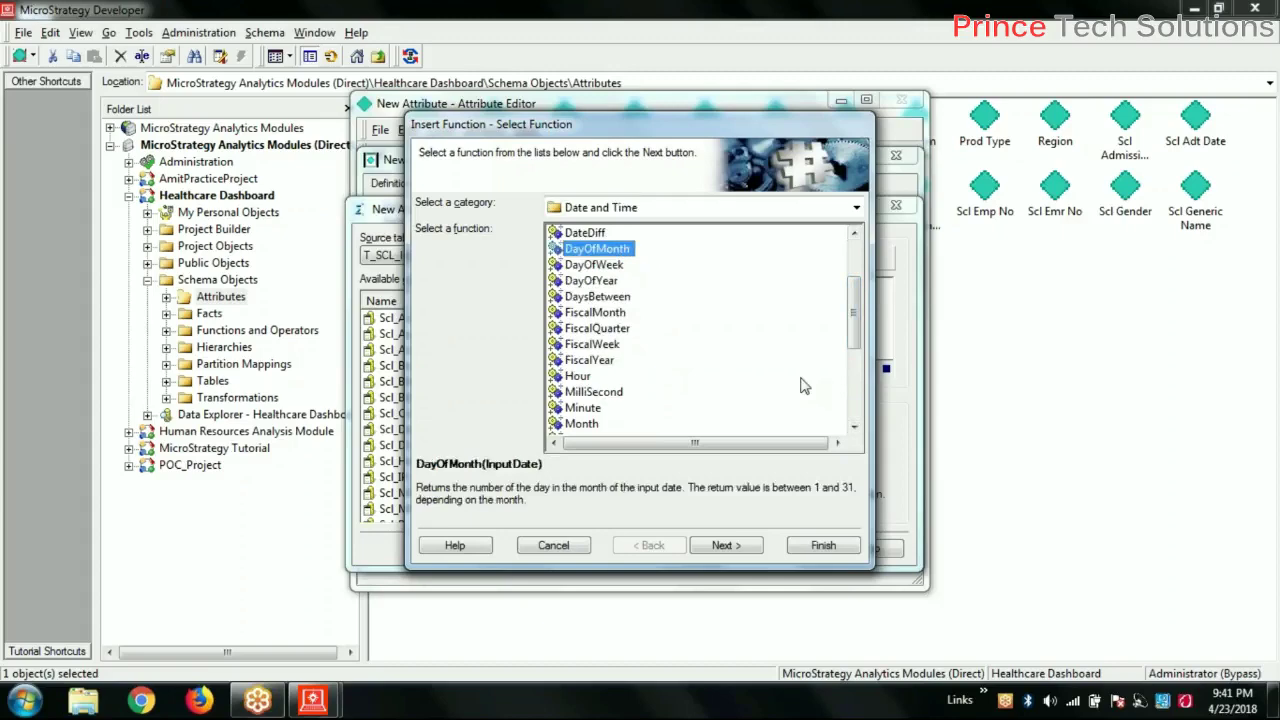
# Step: Use Scl_Admission_Date as DayOfMonth's input date and accept the new ID form
pyautogui.click(737, 551)
pyautogui.click(763, 295)
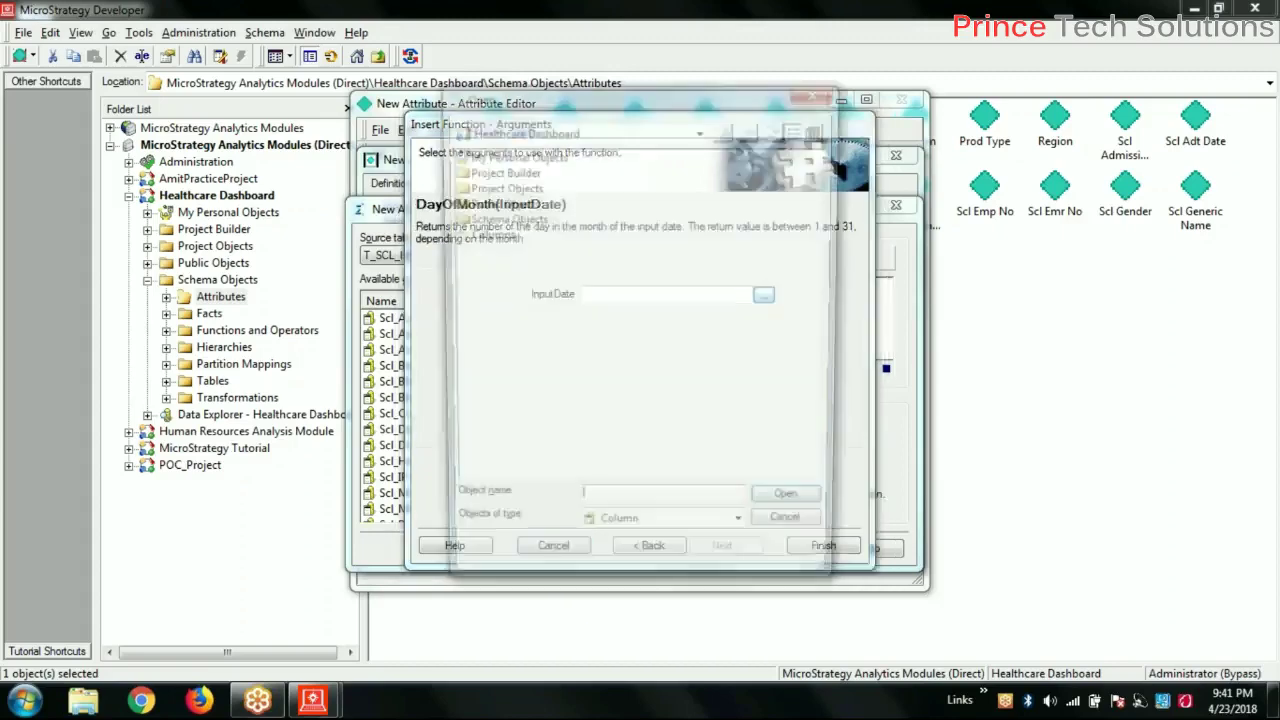
pyautogui.doubleClick(487, 234)
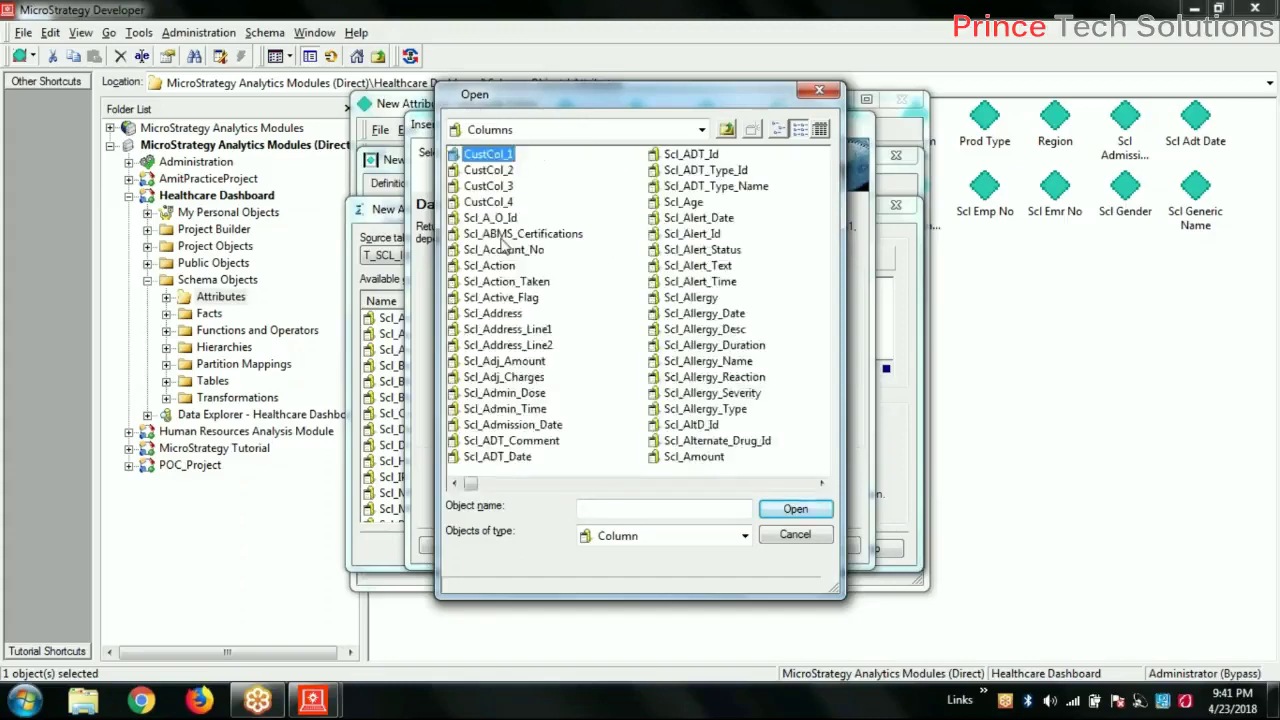
pyautogui.doubleClick(522, 426)
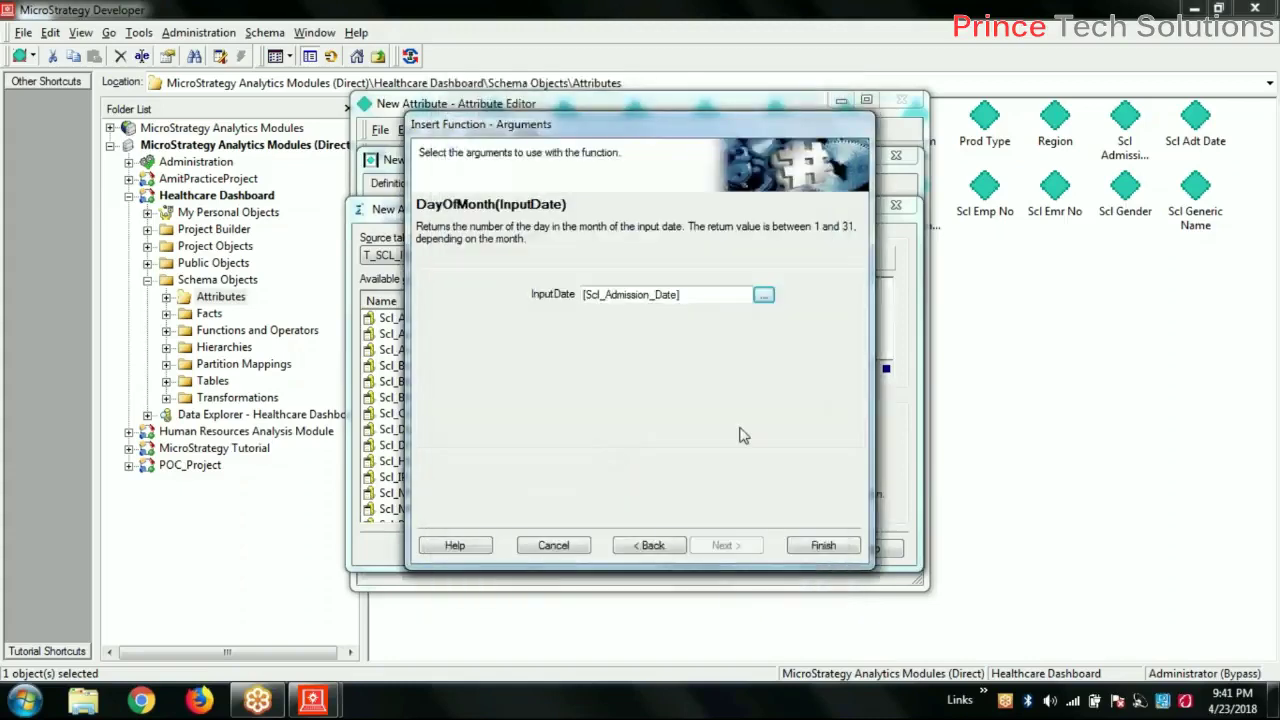
pyautogui.click(821, 546)
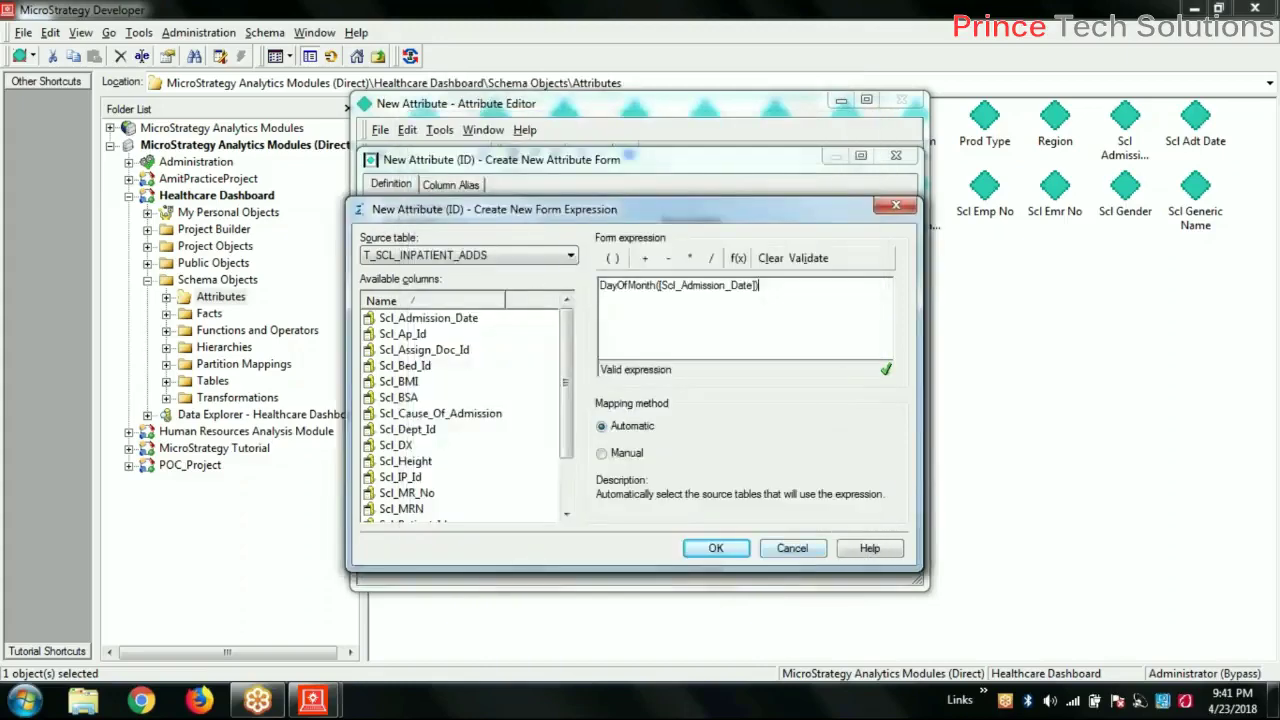
pyautogui.click(717, 549)
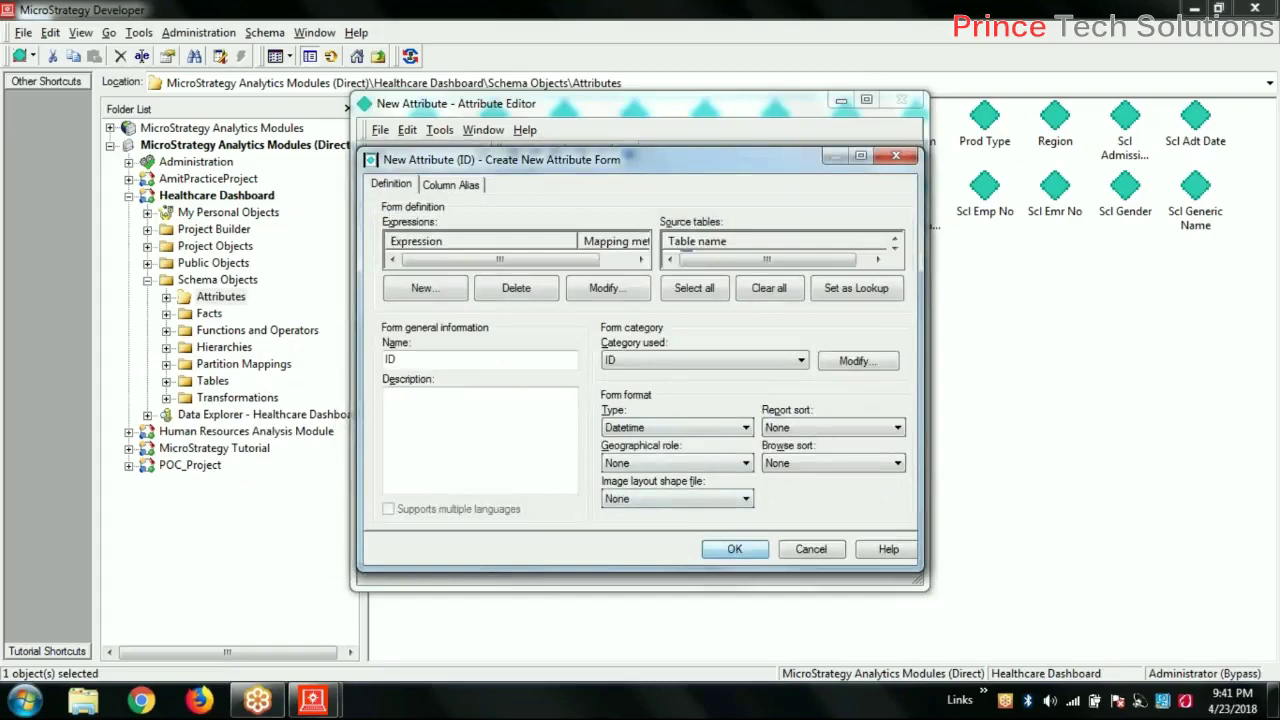
pyautogui.click(734, 549)
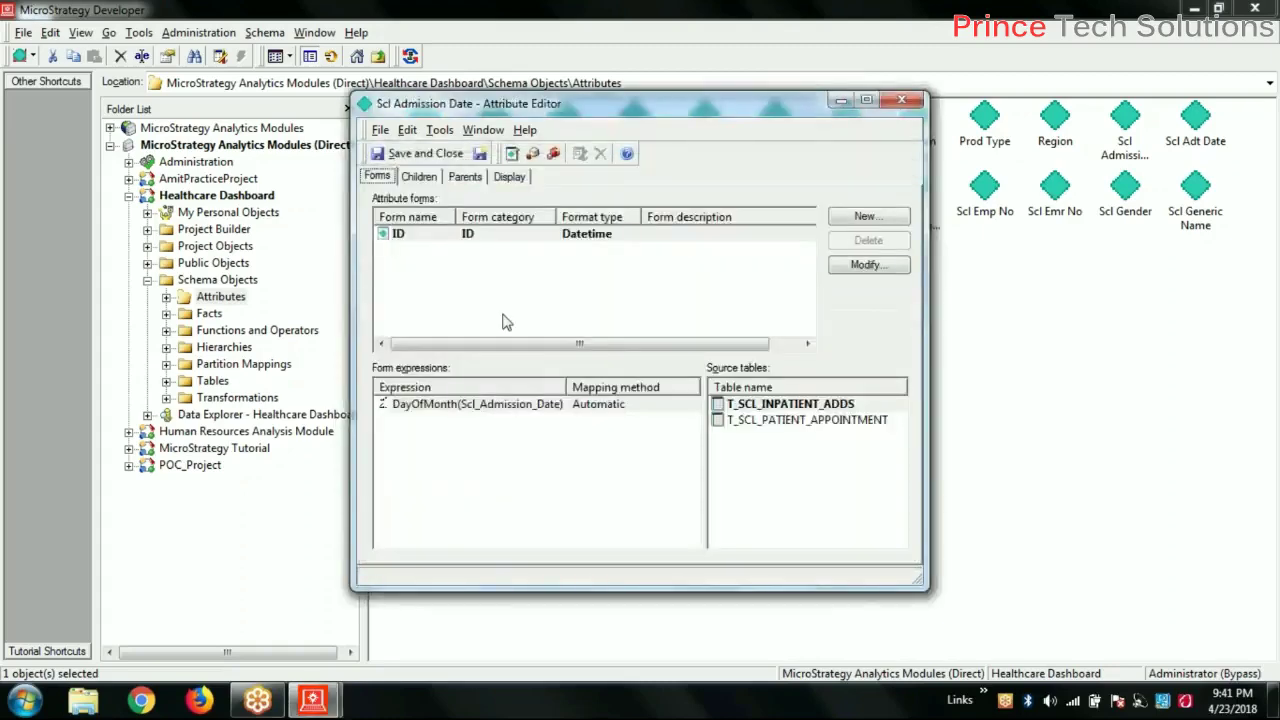
# Step: Save and close the DayOfMonth attribute under the name AdmissionDayofMonth
pyautogui.click(428, 155)
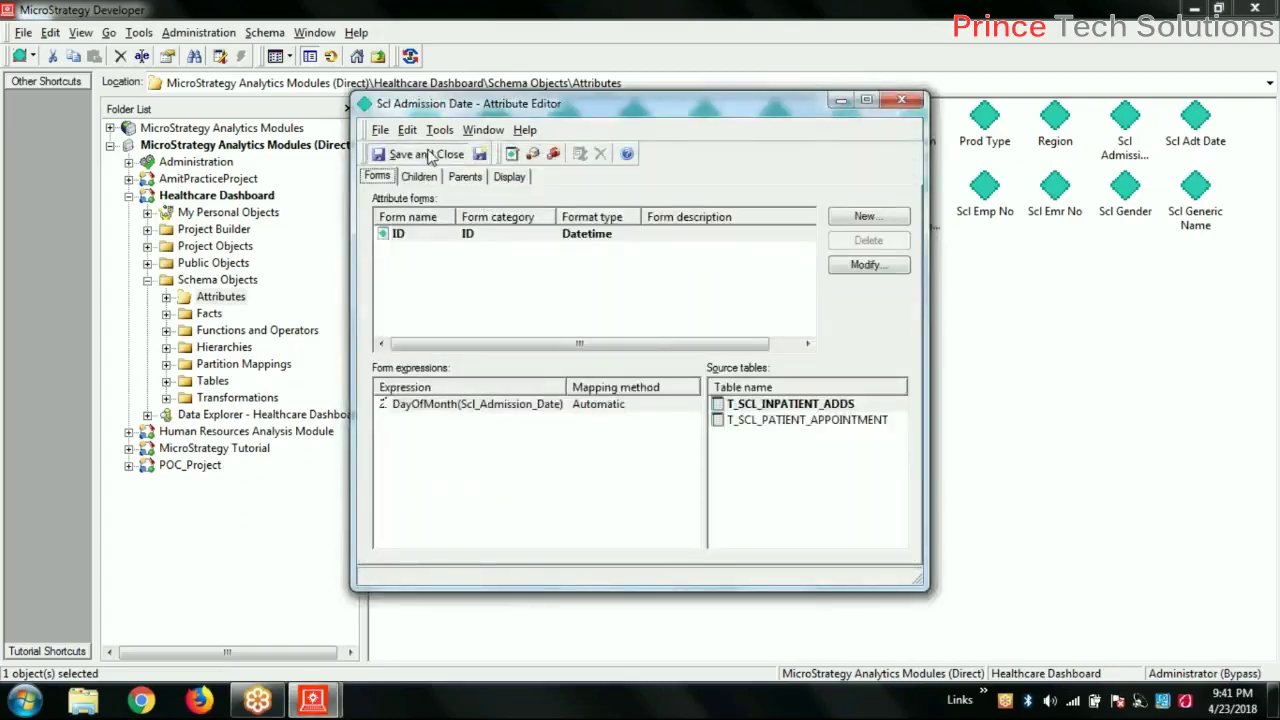
pyautogui.click(683, 430)
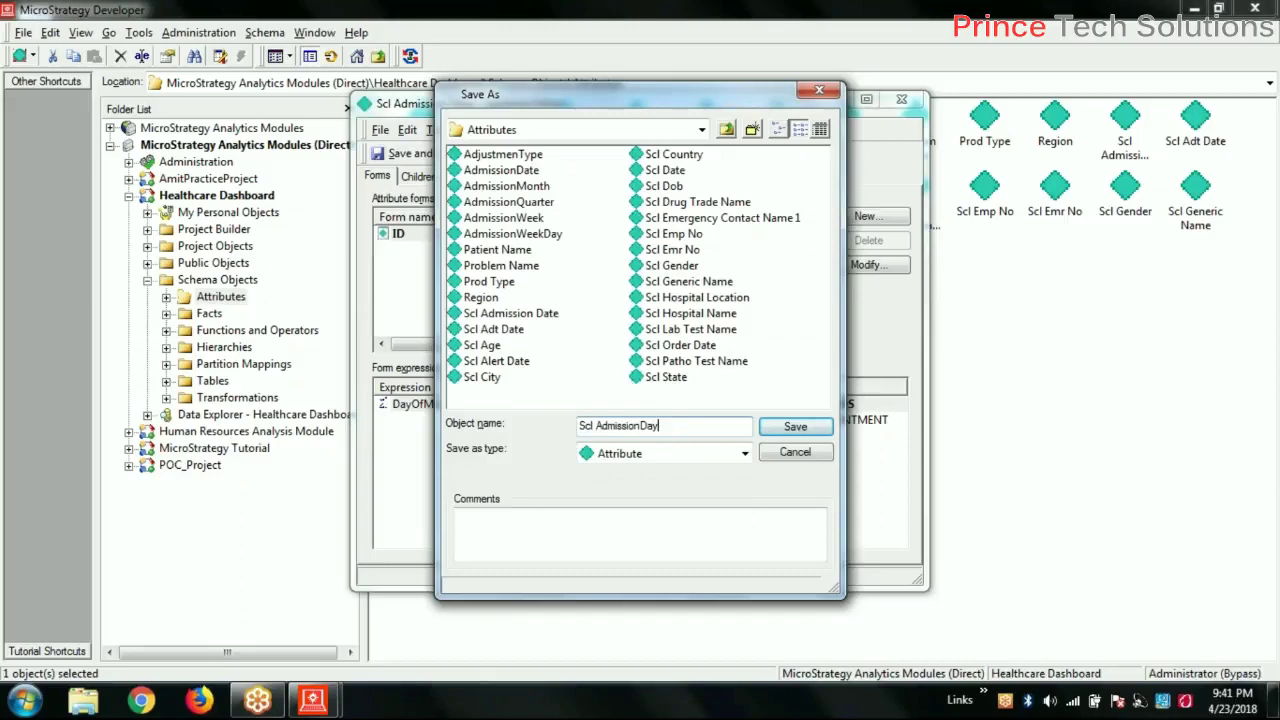
pyautogui.press('BackSpace')
pyautogui.press('BackSpace')
pyautogui.press('BackSpace')
pyautogui.press('BackSpace')
pyautogui.press('Return')
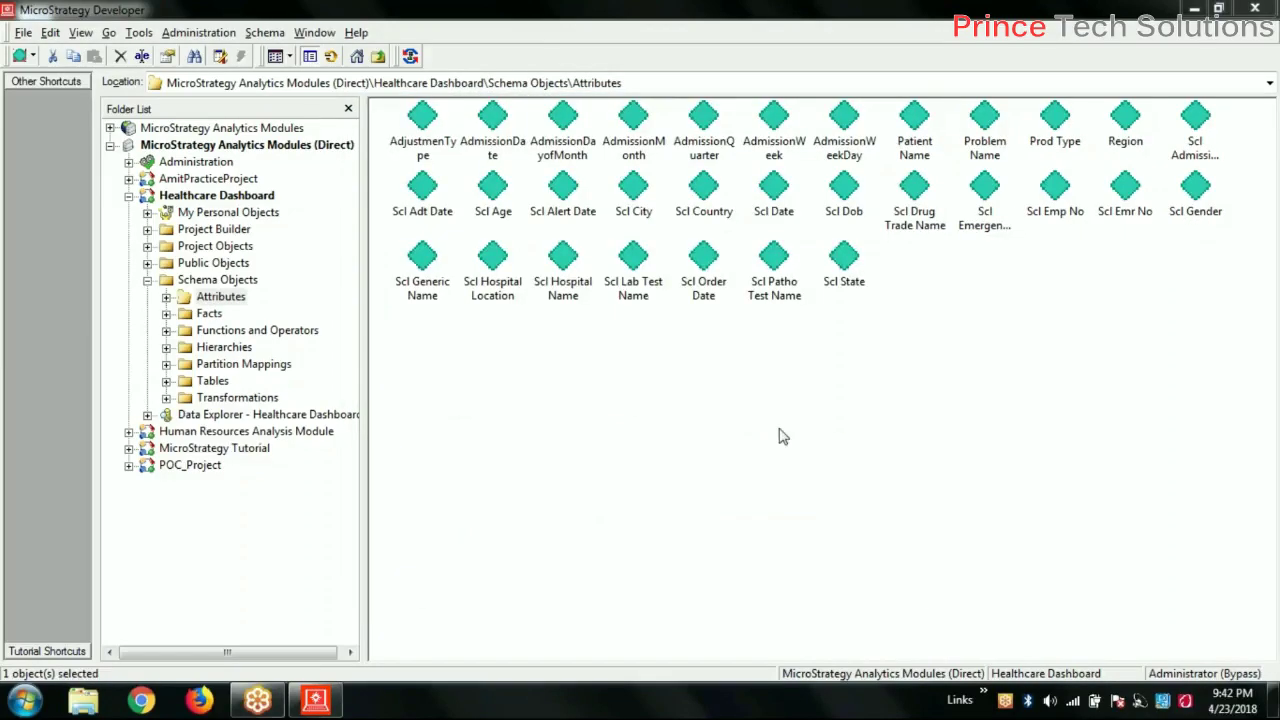
# Step: Refresh the Attributes list to check the new attributes, then show the Facts folder contents
pyautogui.rightClick(779, 430)
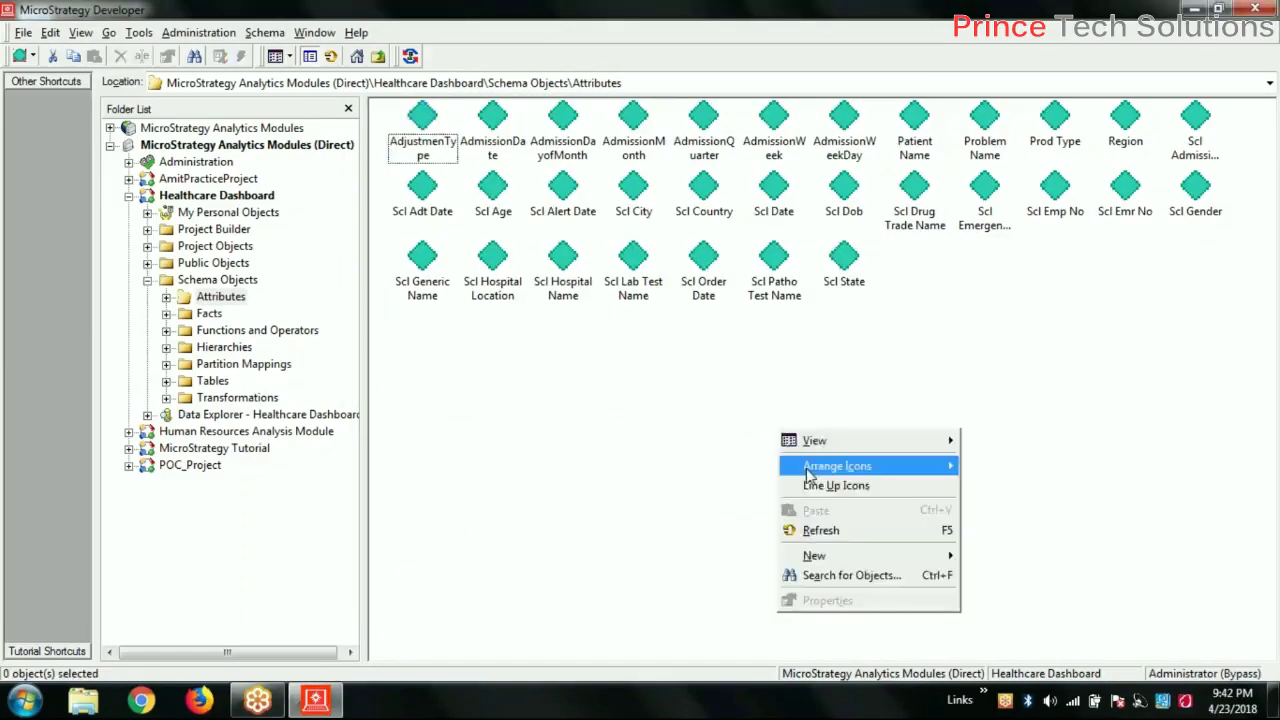
pyautogui.click(820, 530)
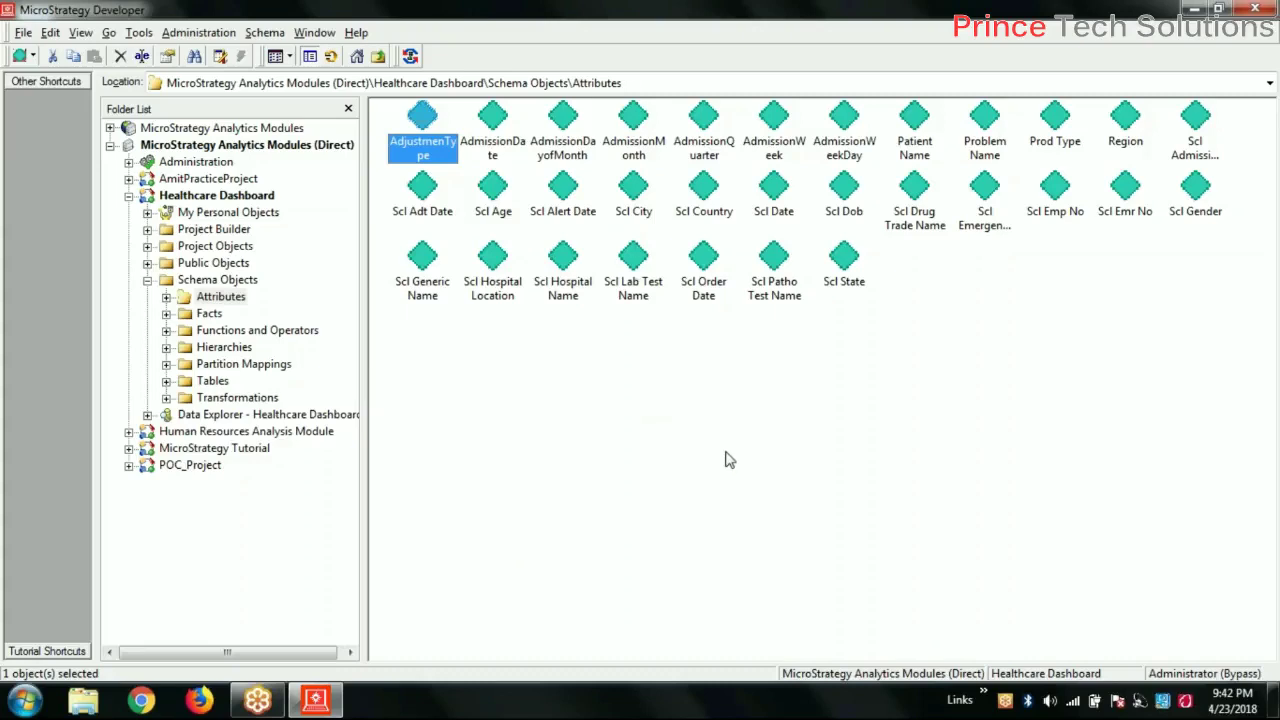
pyautogui.click(208, 314)
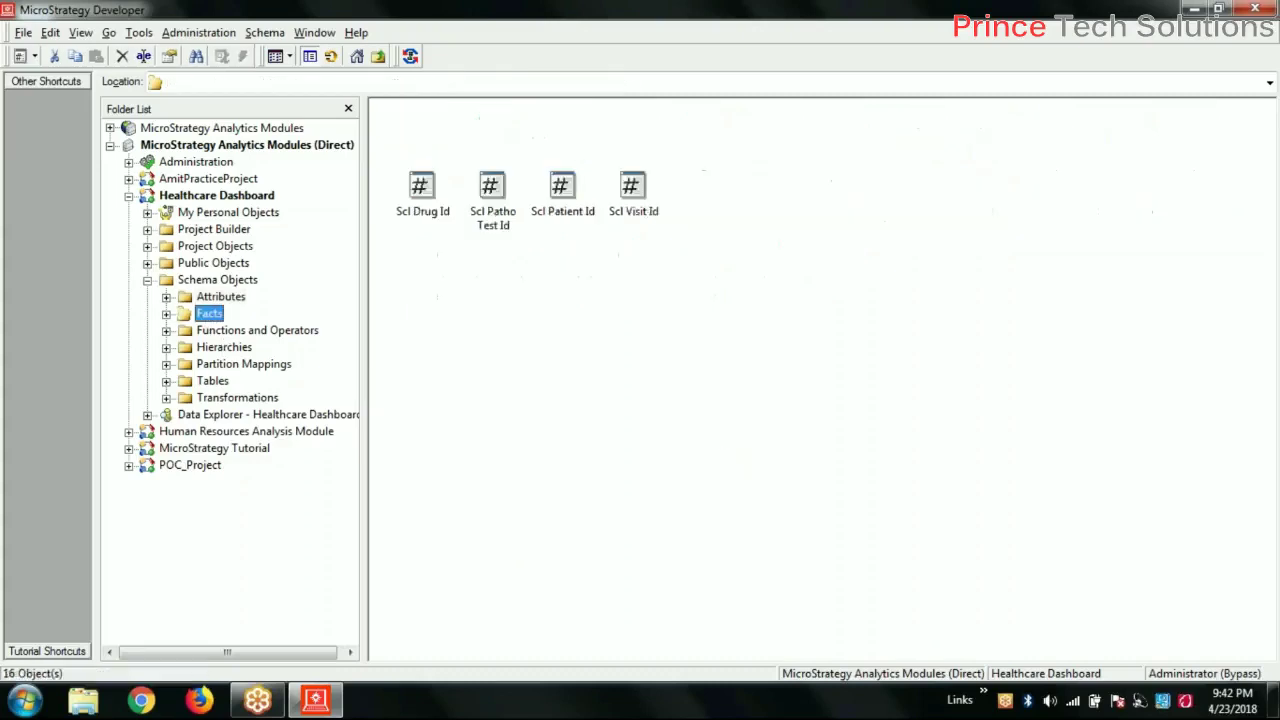
pyautogui.click(220, 300)
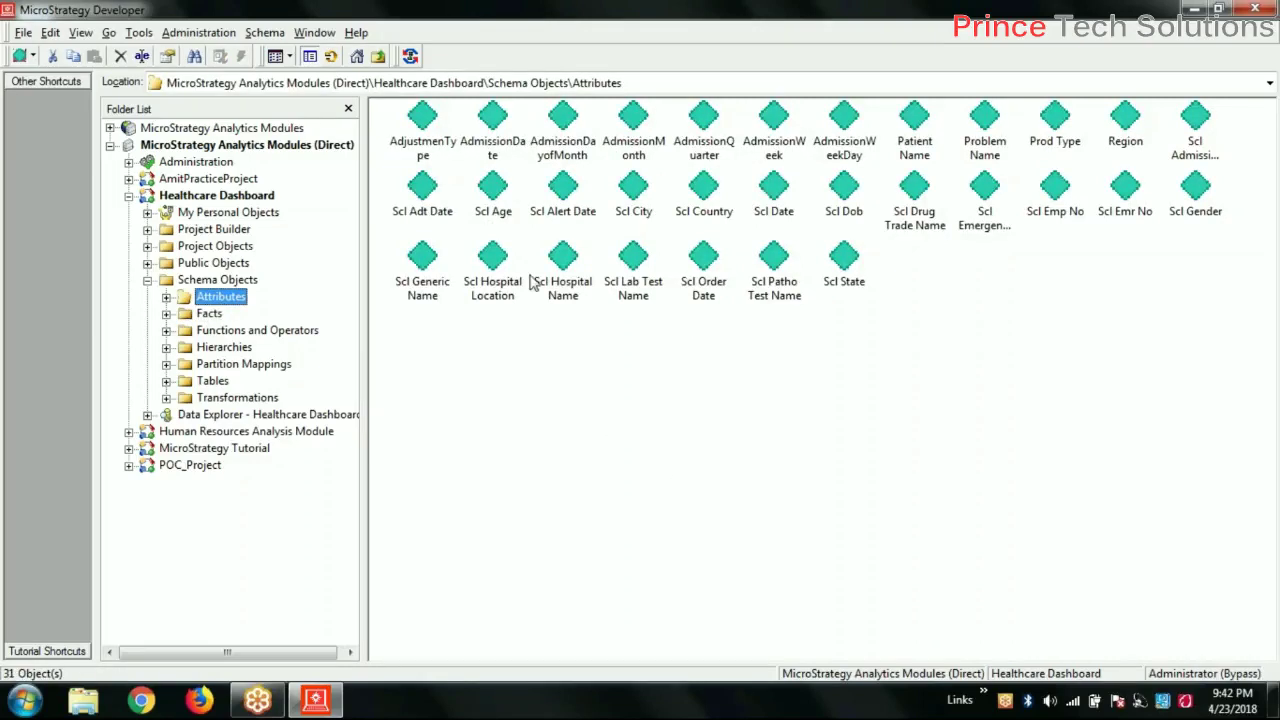
pyautogui.click(209, 316)
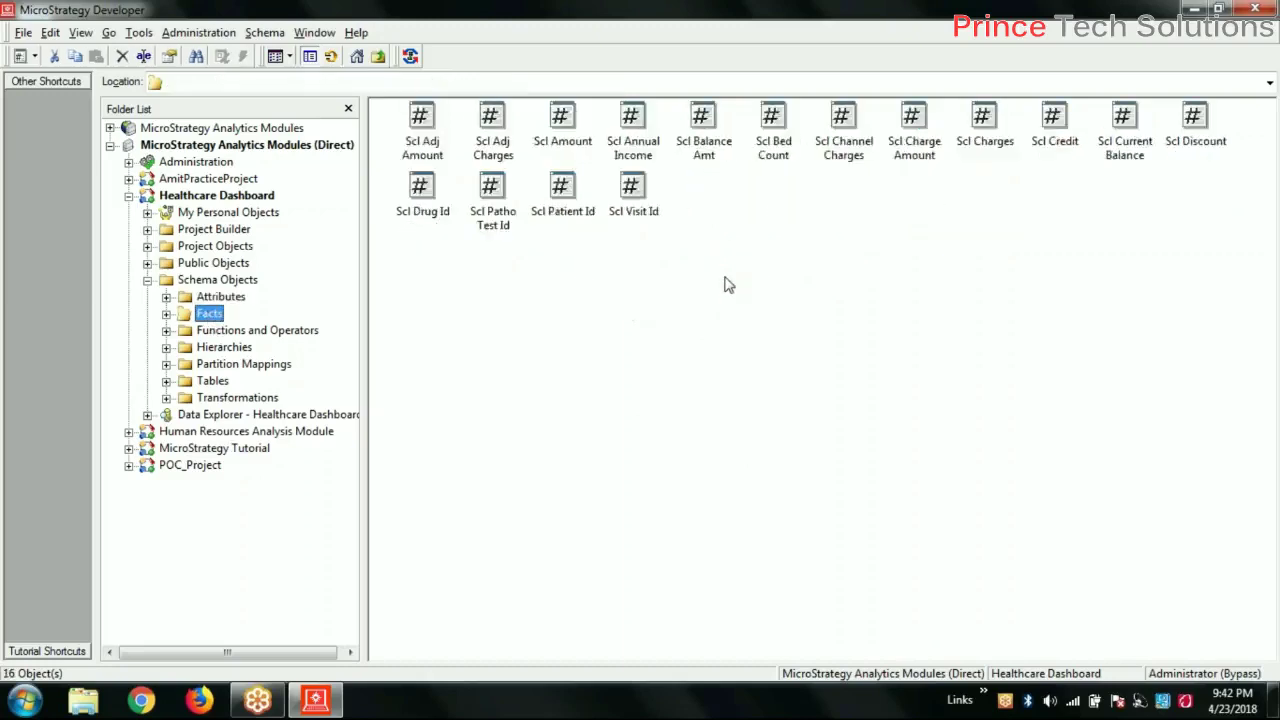